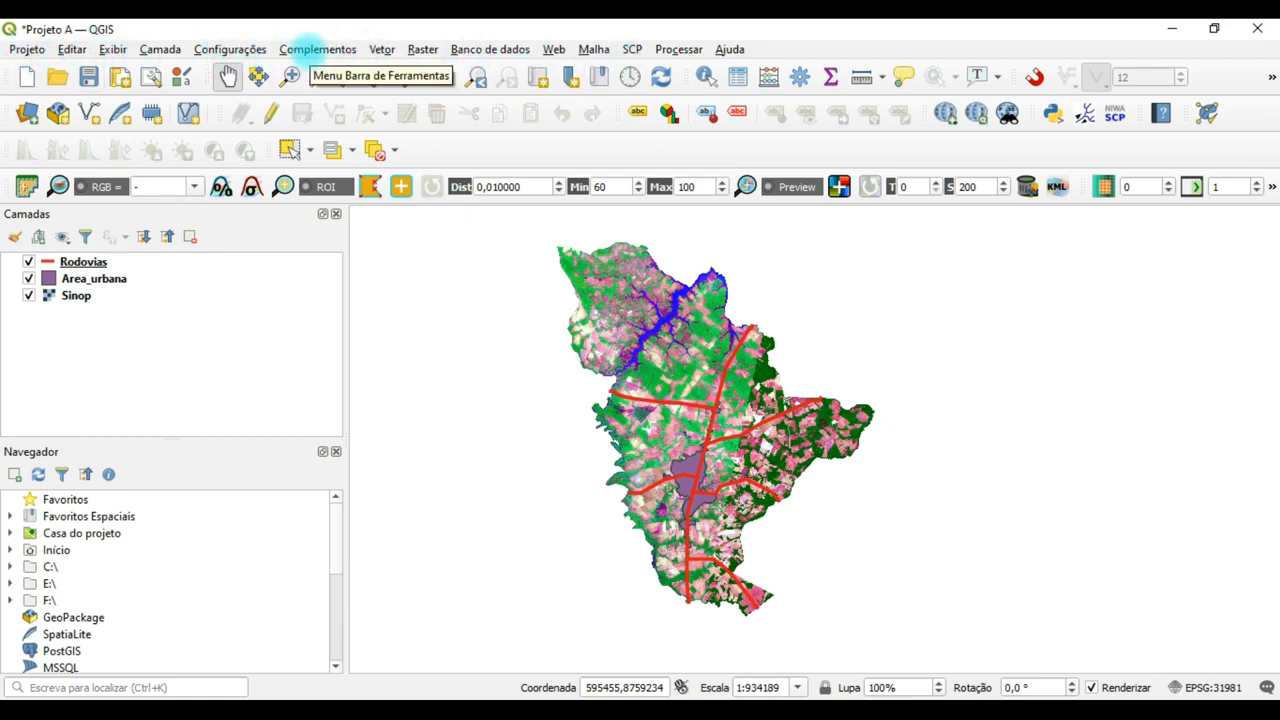
Open the plugin manager and view the details of the installed Semi-Automatic Classification Plugin.
{"action": "left_click", "coordinate": [307, 50]}
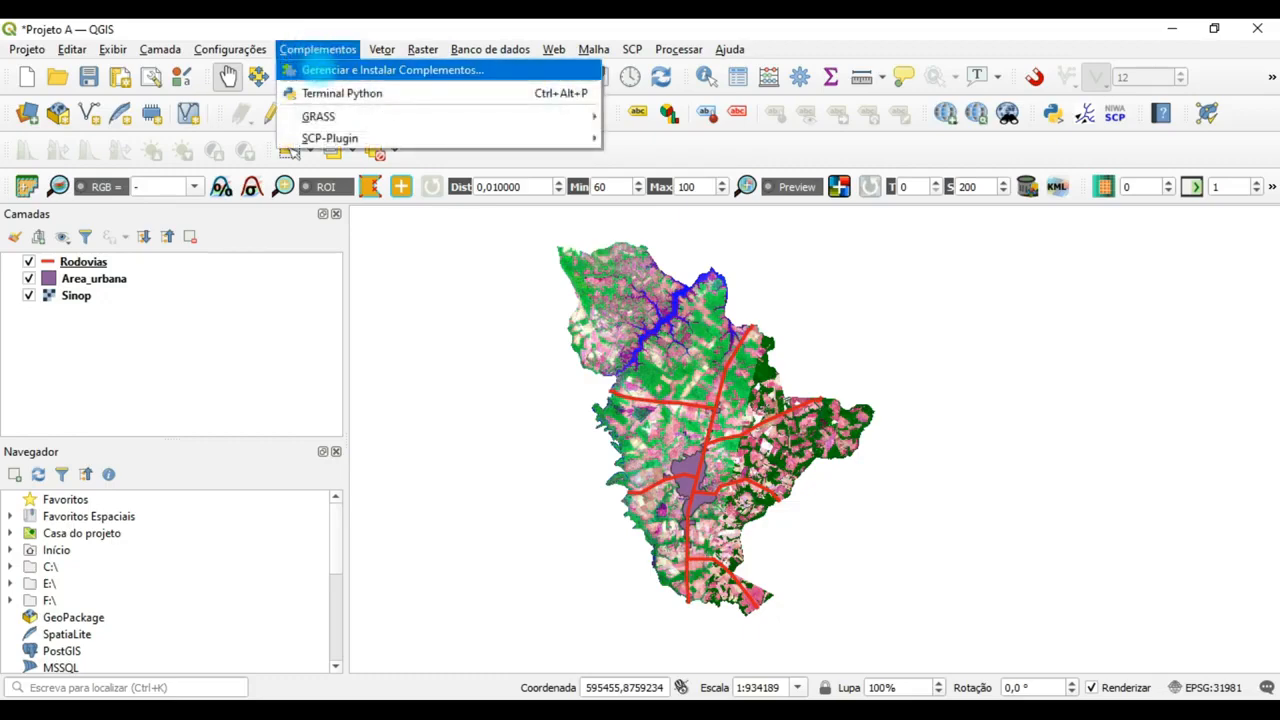
{"action": "left_click", "coordinate": [319, 69]}
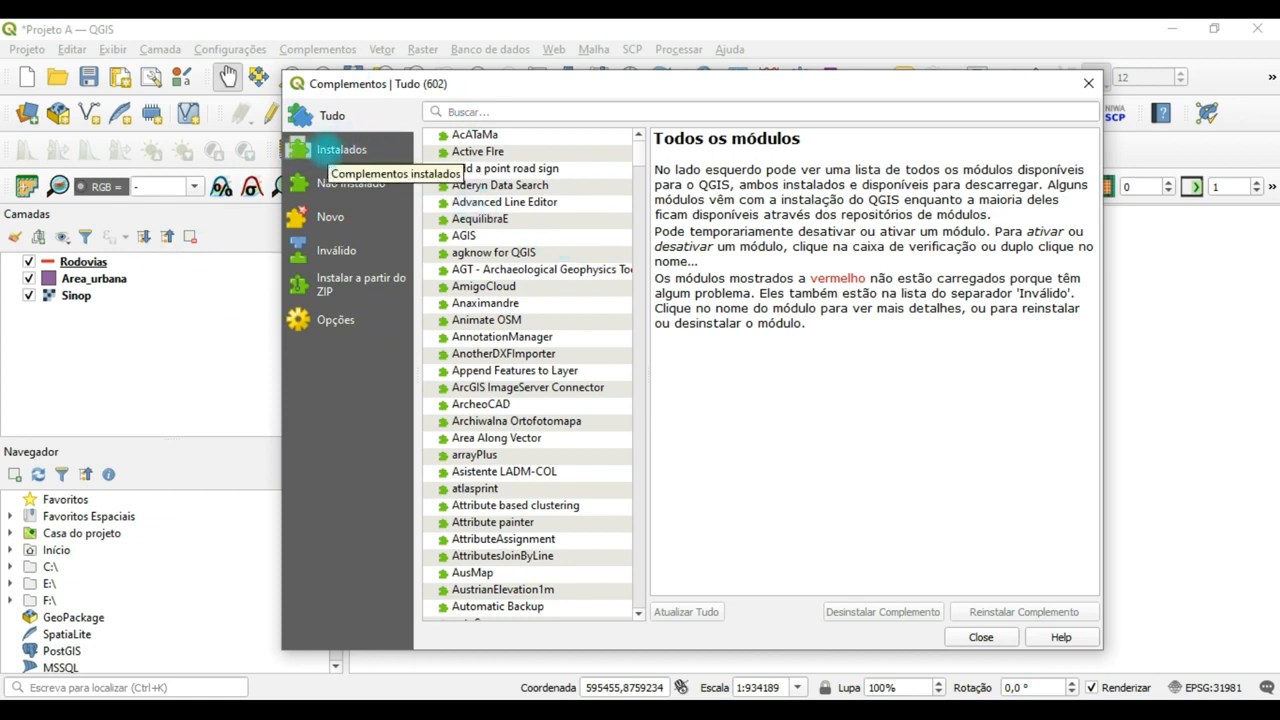
{"action": "left_click", "coordinate": [327, 149]}
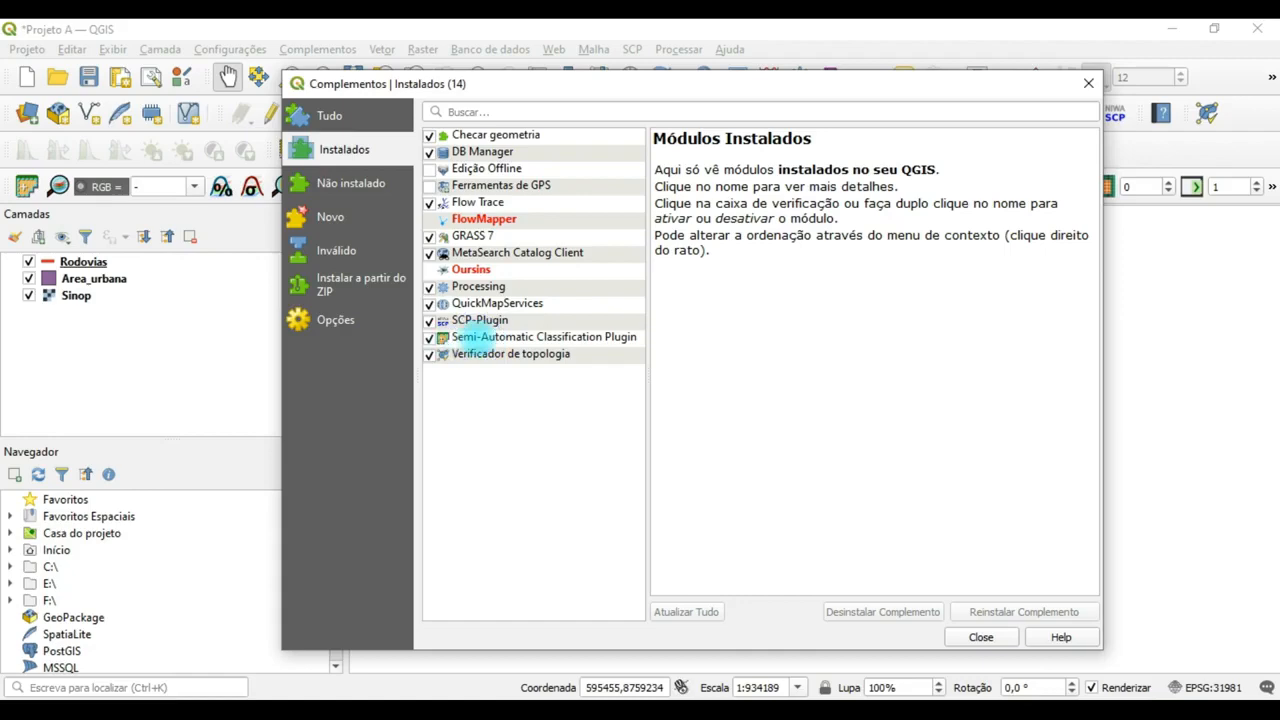
{"action": "left_click", "coordinate": [478, 338]}
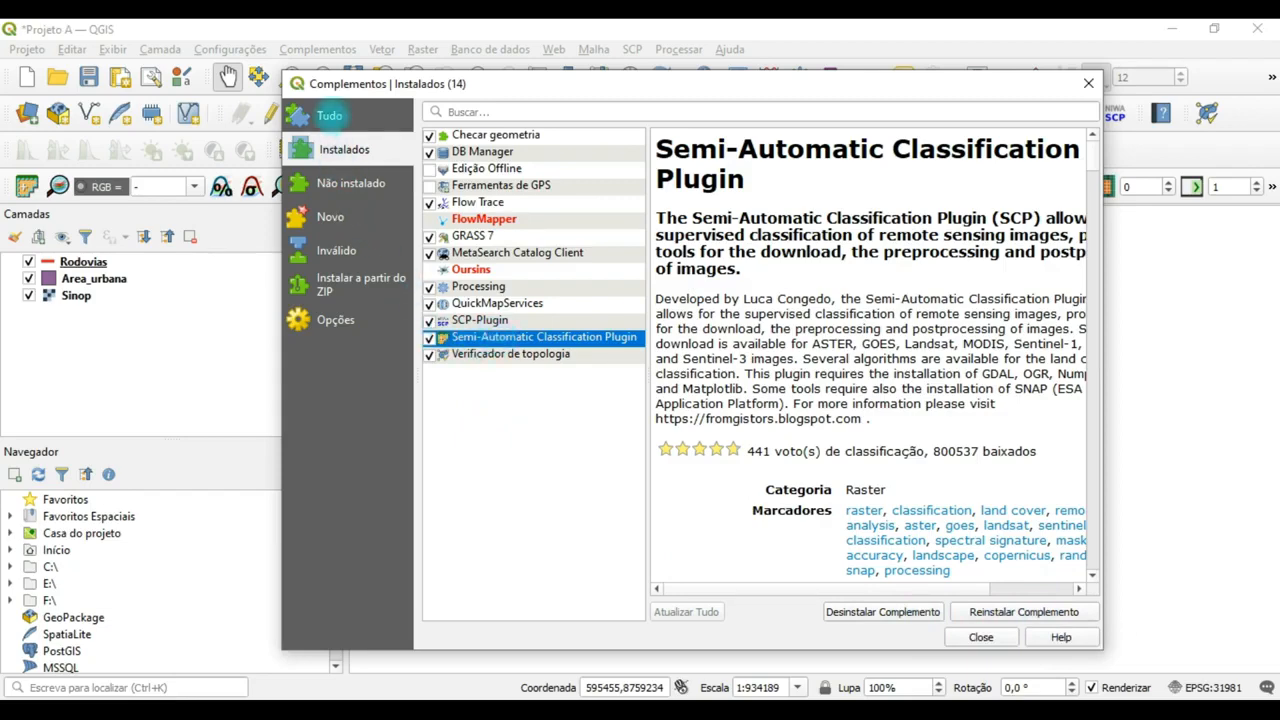
Search all plugins for "scp", select Semi-Automatic Classification Plugin in the results, and close the plugin manager.
{"action": "left_click", "coordinate": [329, 115]}
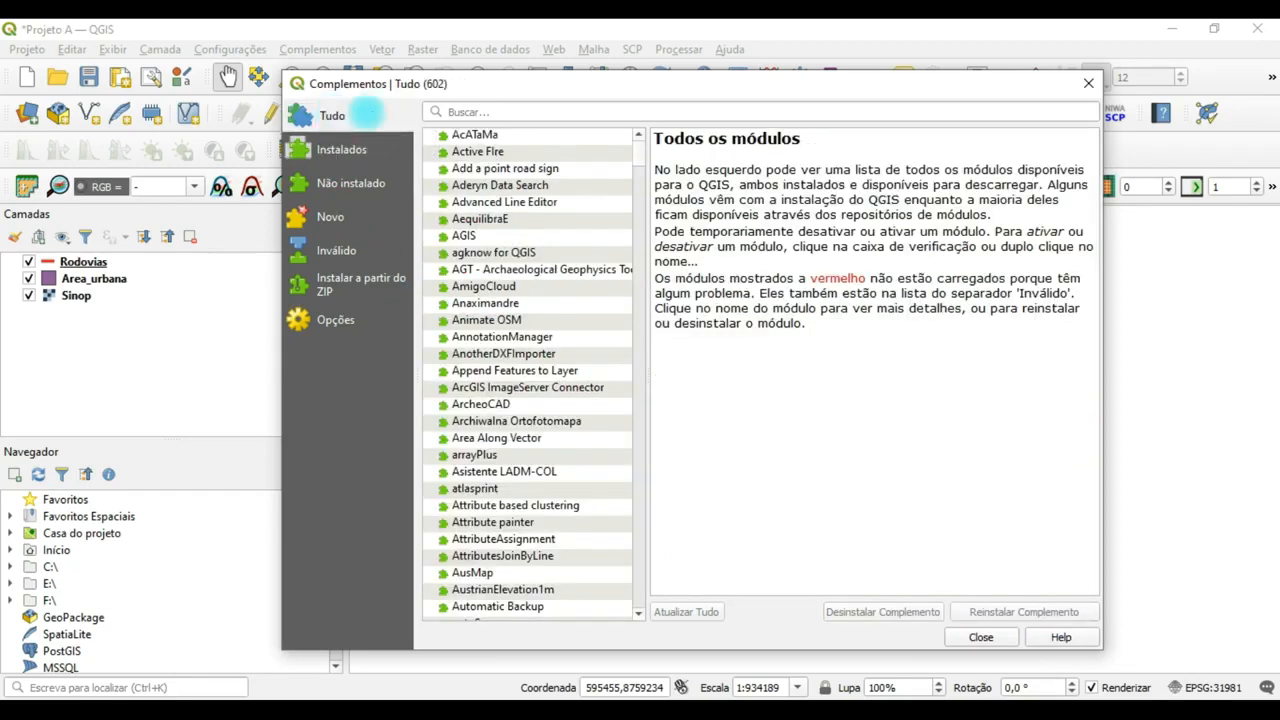
{"action": "left_click", "coordinate": [494, 111]}
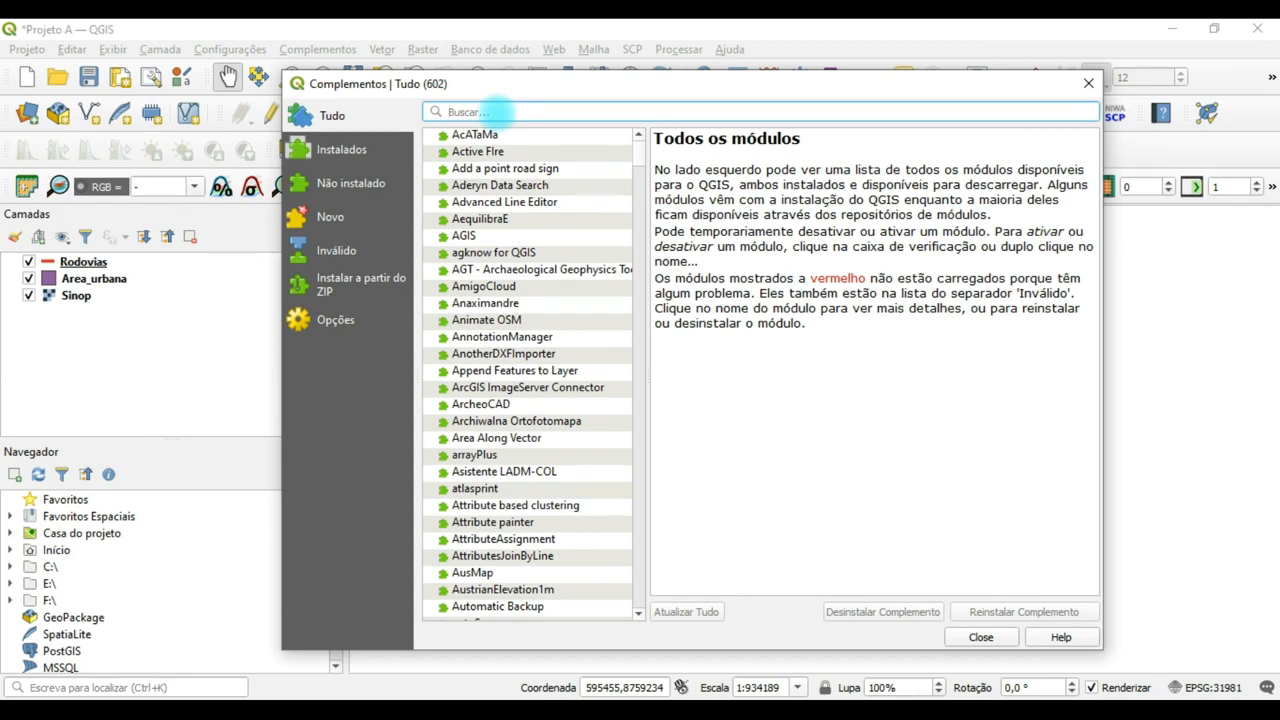
{"action": "type", "text": "scp"}
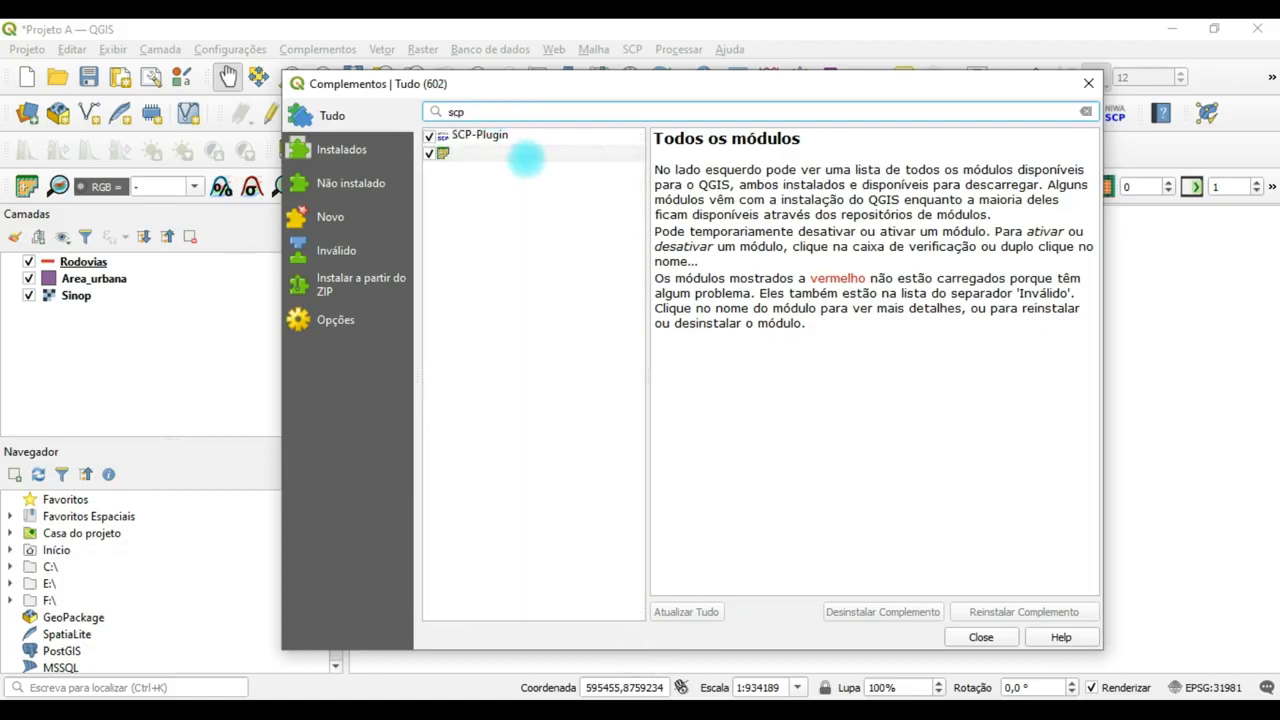
{"action": "left_click", "coordinate": [520, 155]}
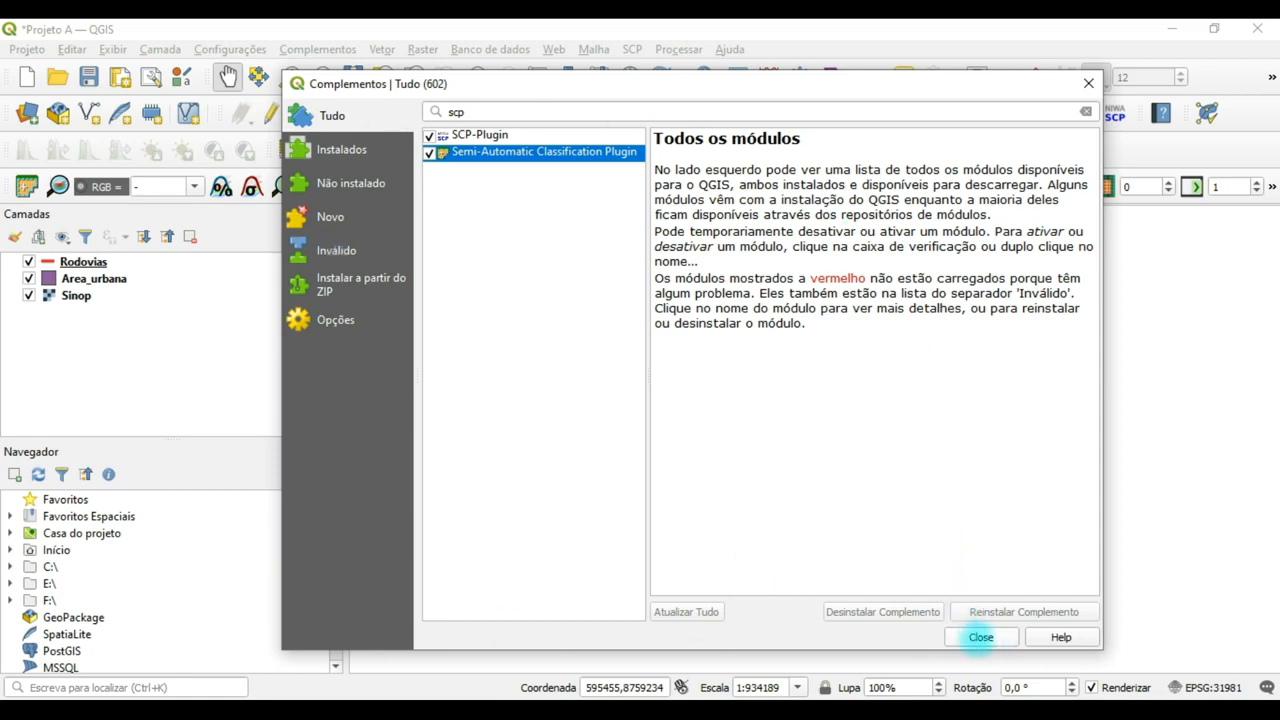
{"action": "left_click", "coordinate": [980, 637]}
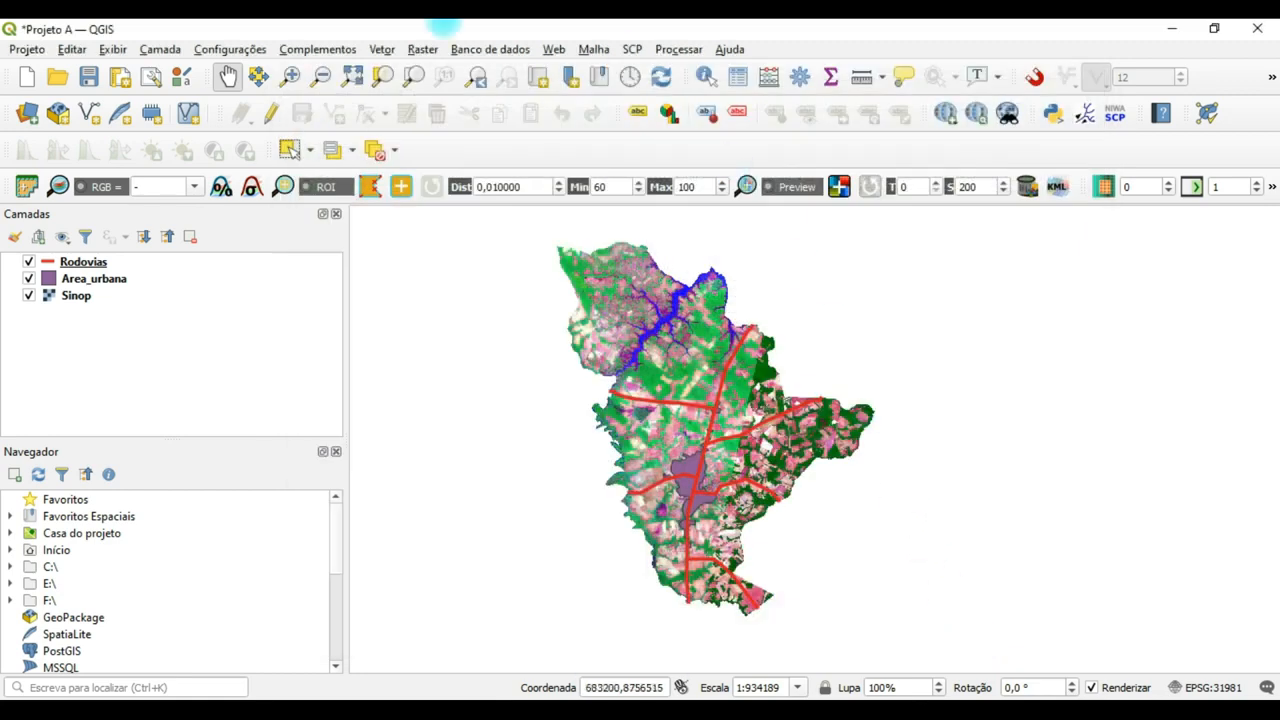
Show the SCP Dock panel briefly, close it again, and view the SCP plugin's commands.
{"action": "right_click", "coordinate": [526, 145]}
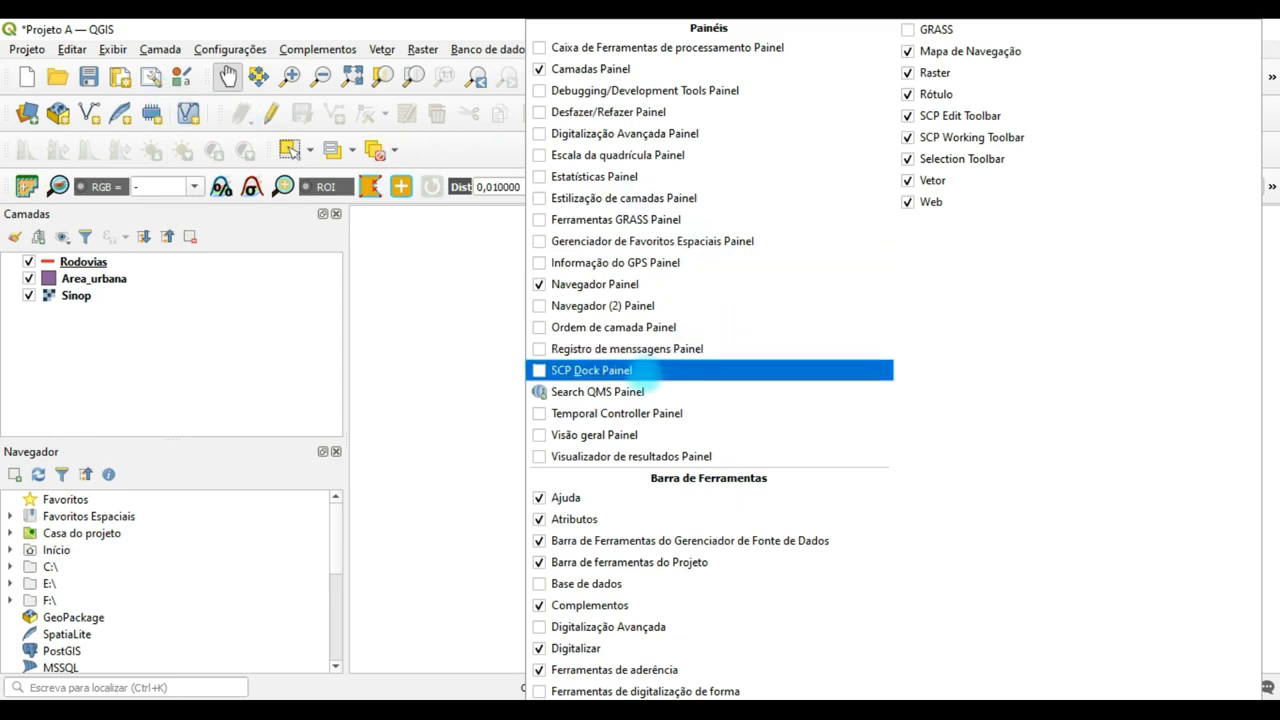
{"action": "left_click", "coordinate": [636, 370]}
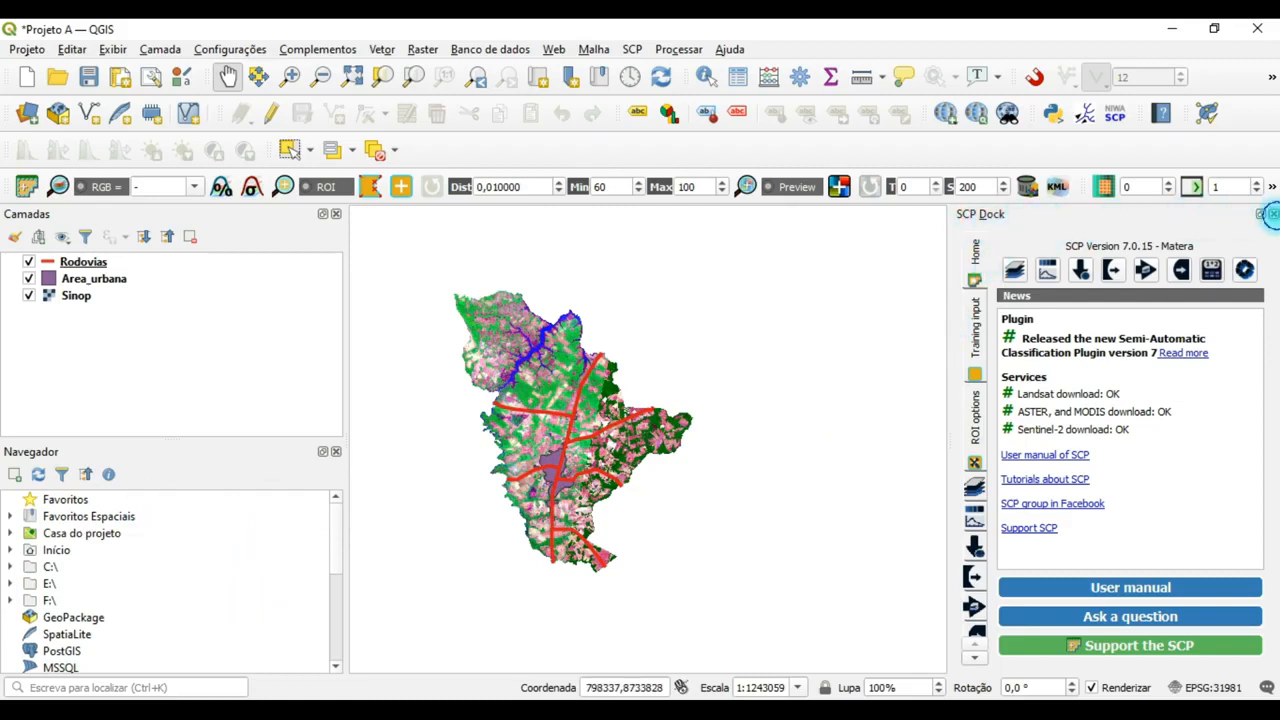
{"action": "left_click", "coordinate": [1271, 214]}
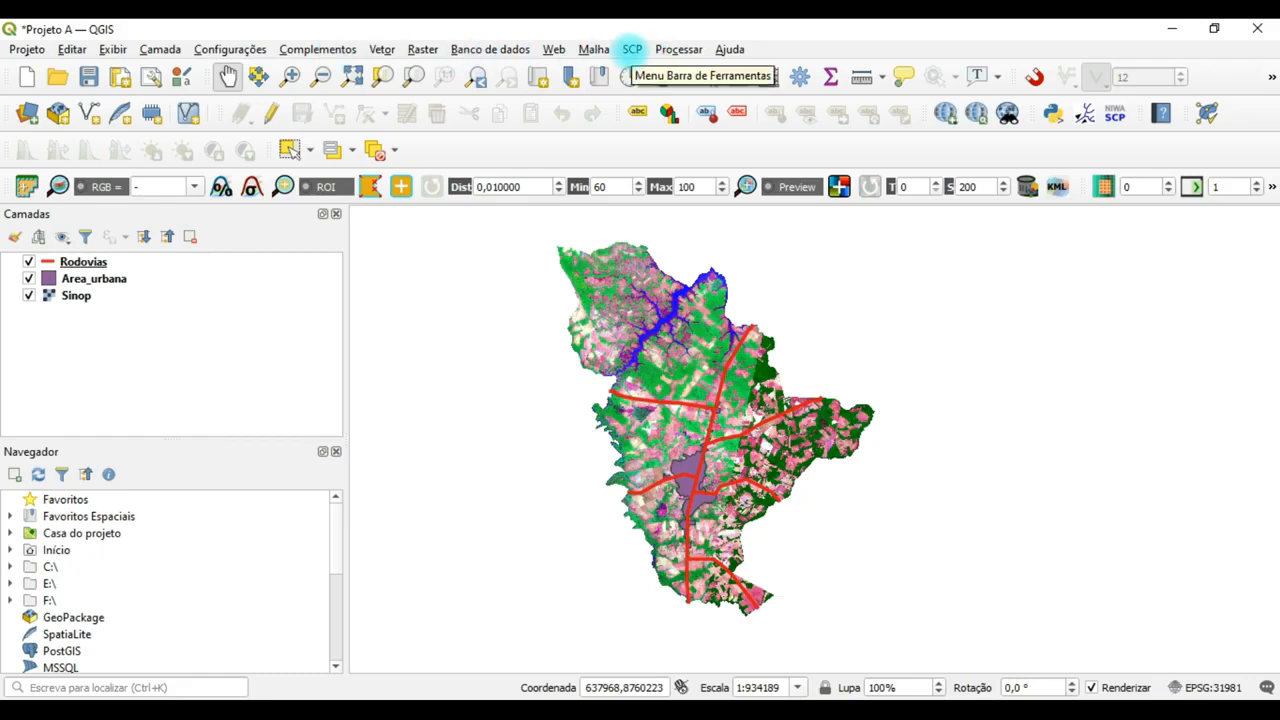
{"action": "left_click", "coordinate": [632, 49]}
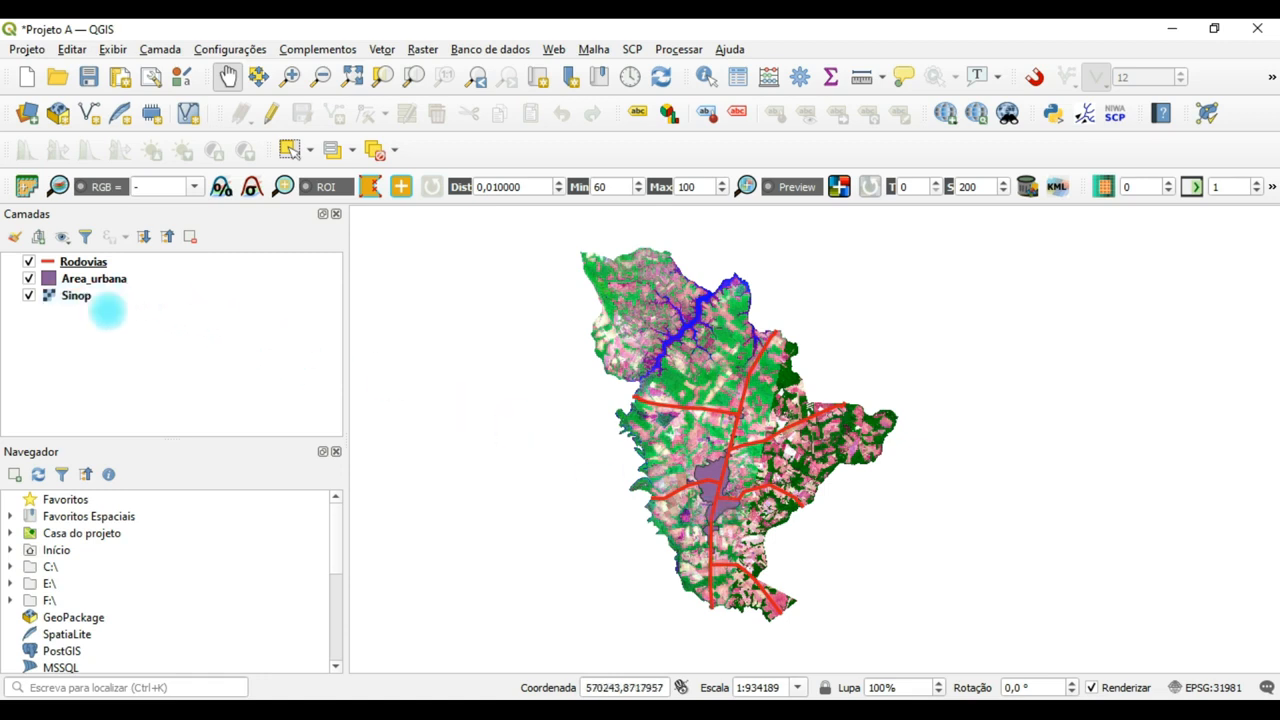
Temporarily hide the Rodovias and Area_urbana layers to examine the Sinop satellite image on its own.
{"action": "left_click", "coordinate": [29, 261]}
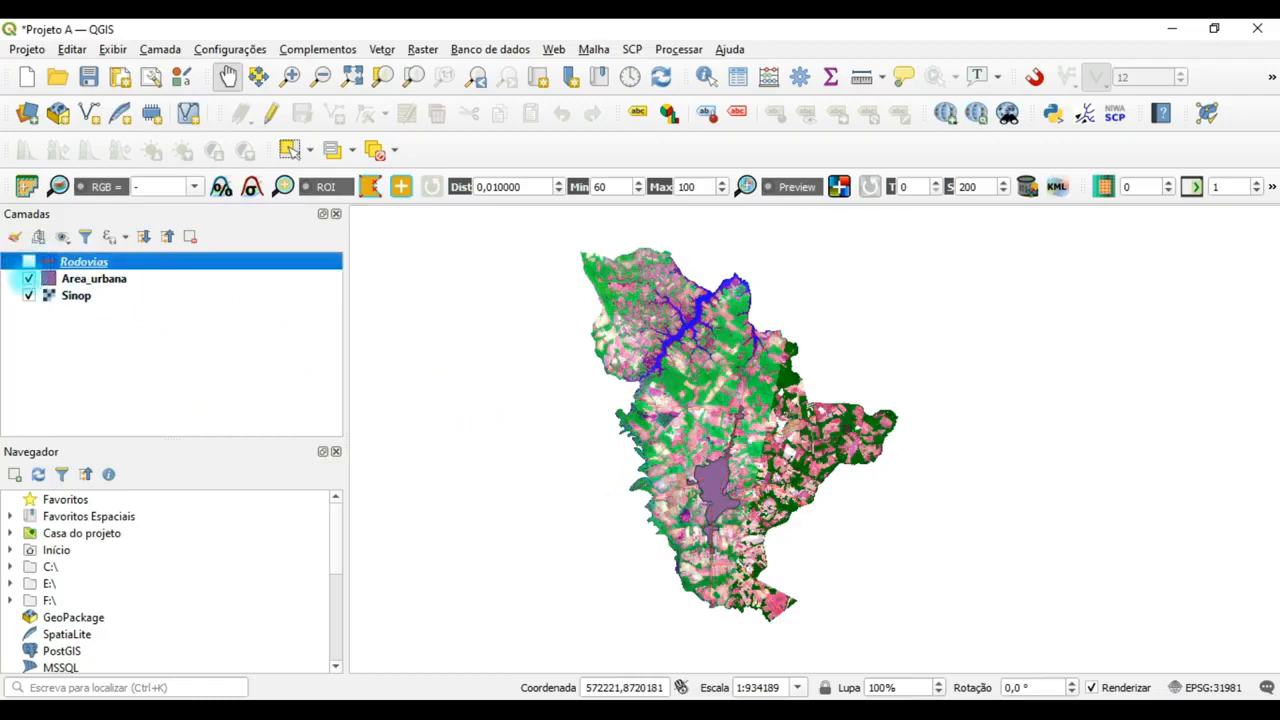
{"action": "left_click", "coordinate": [29, 278]}
{"action": "scroll", "coordinate": [790, 456], "scroll_direction": "up", "scroll_amount": 2}
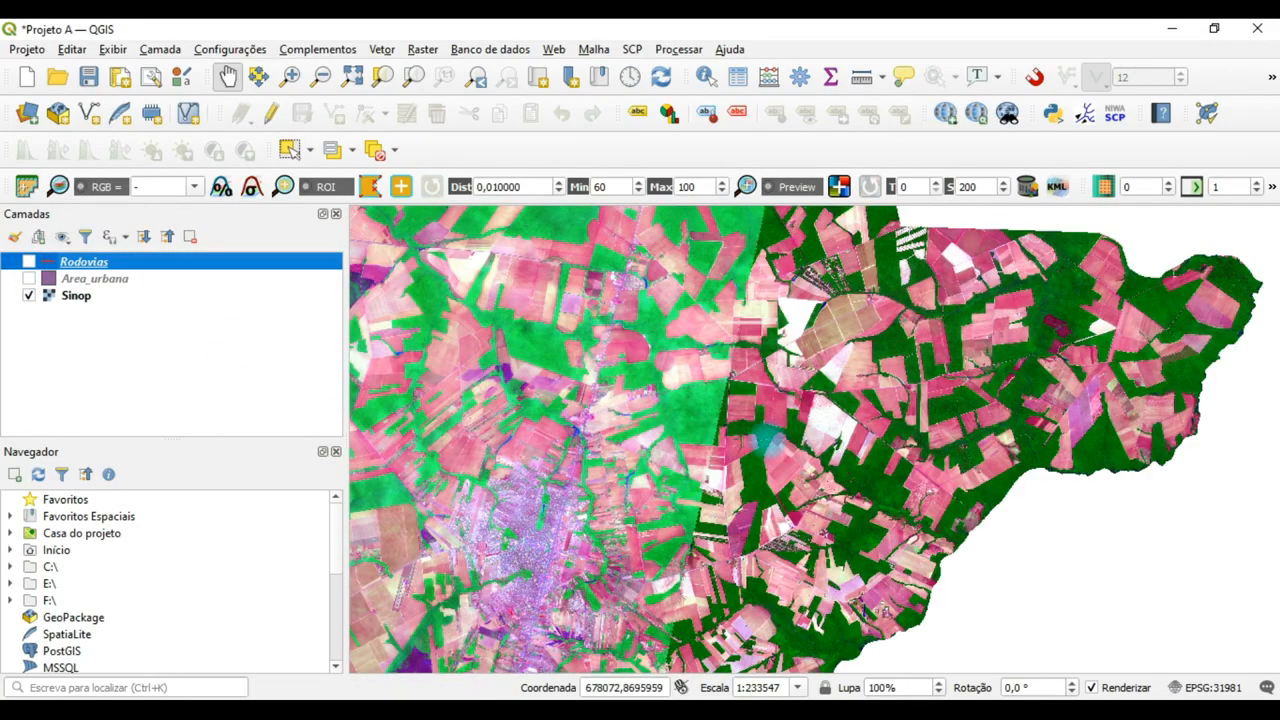
{"action": "scroll", "coordinate": [766, 439], "scroll_direction": "down", "scroll_amount": 1}
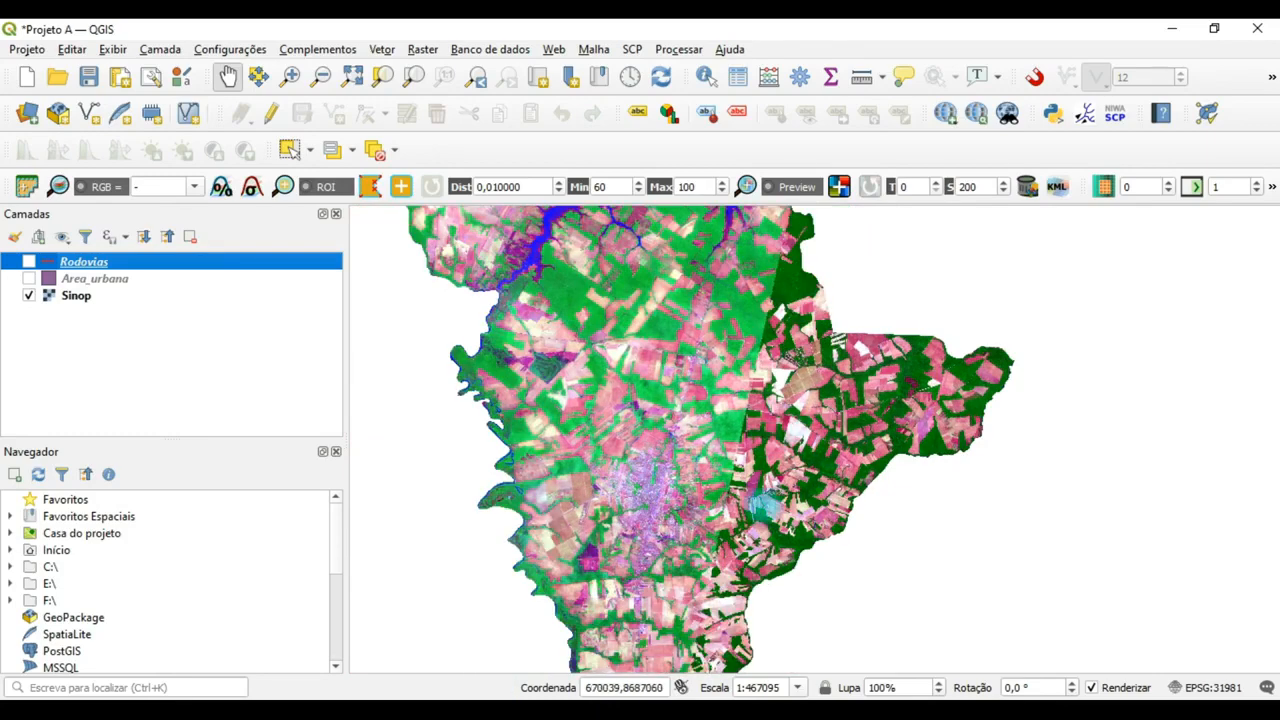
{"action": "scroll", "coordinate": [669, 437], "scroll_direction": "down", "scroll_amount": 1}
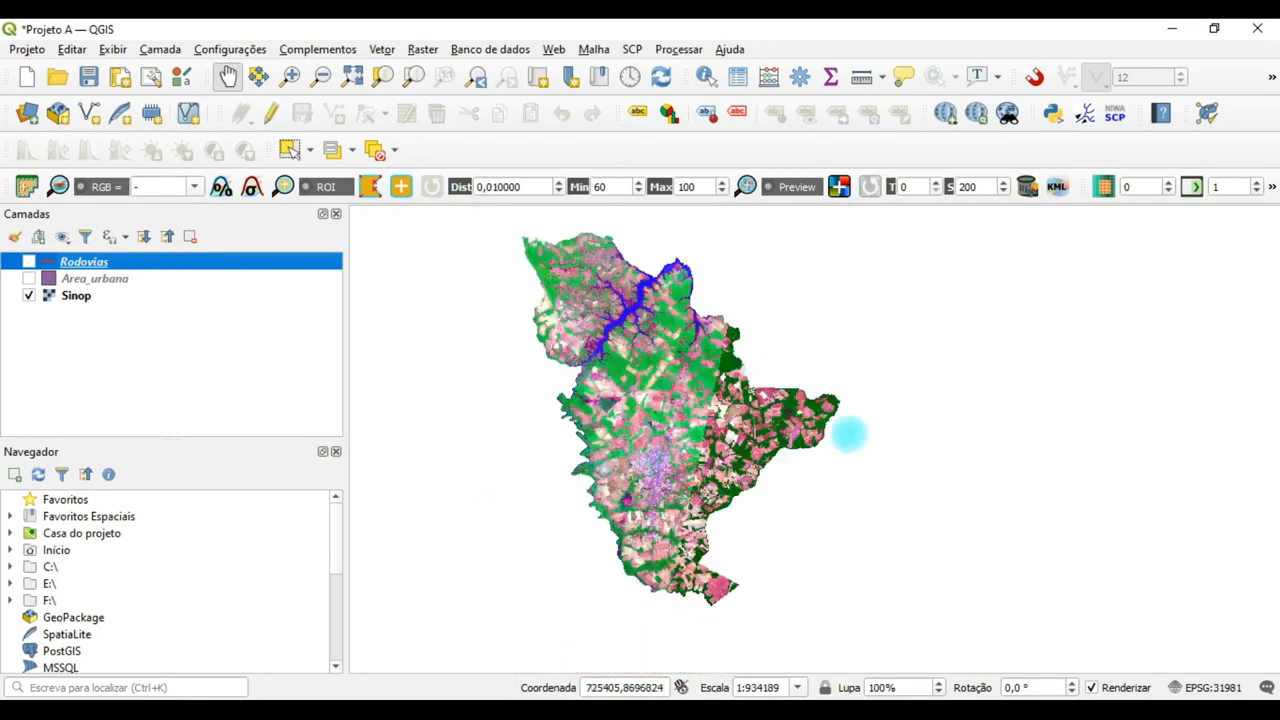
{"action": "left_click_drag", "start_coordinate": [718, 421], "coordinate": [754, 441]}
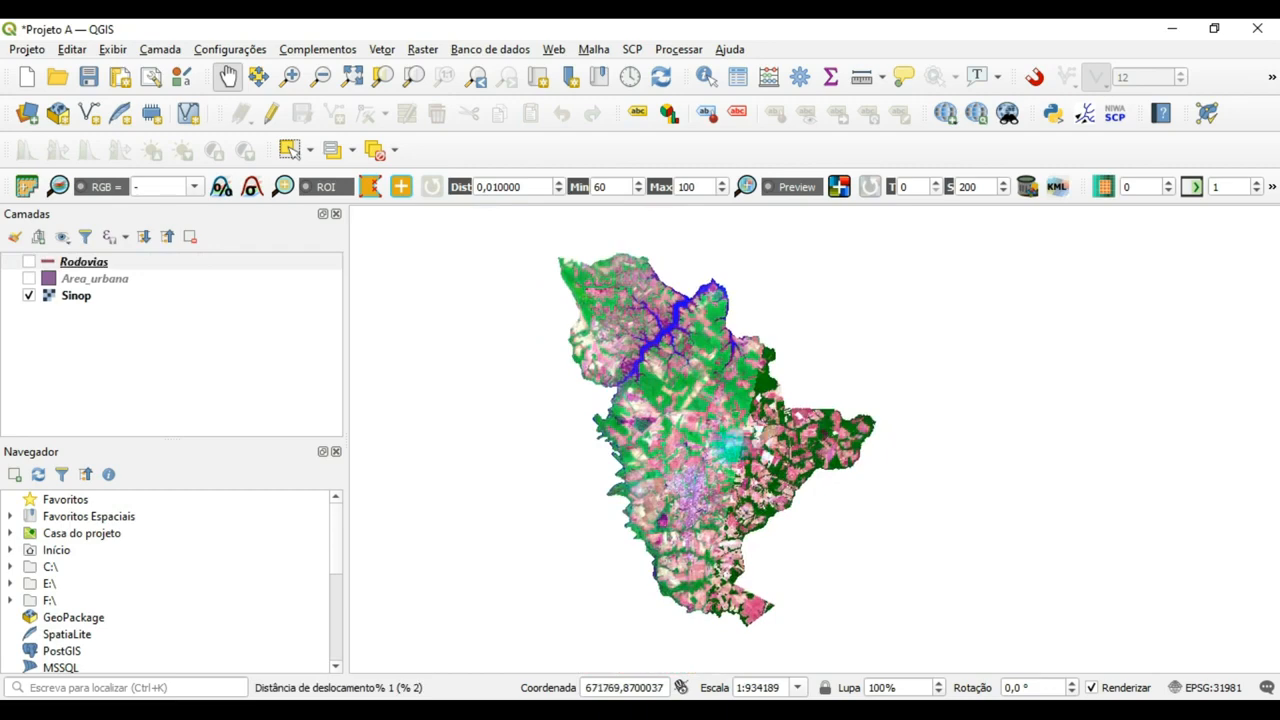
{"action": "scroll", "coordinate": [727, 443], "scroll_direction": "up", "scroll_amount": 1}
{"action": "scroll", "coordinate": [727, 443], "scroll_direction": "down", "scroll_amount": 1}
{"action": "scroll", "coordinate": [727, 443], "scroll_direction": "up", "scroll_amount": 1}
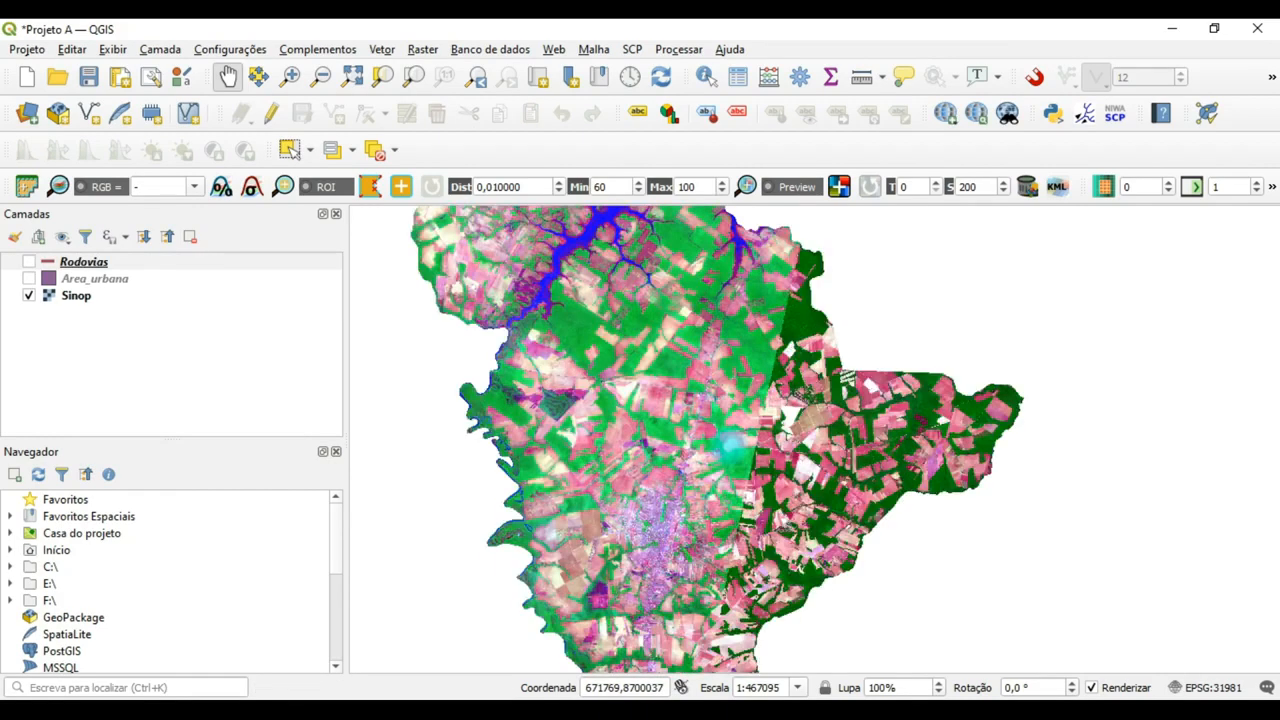
{"action": "scroll", "coordinate": [727, 443], "scroll_direction": "down", "scroll_amount": 1}
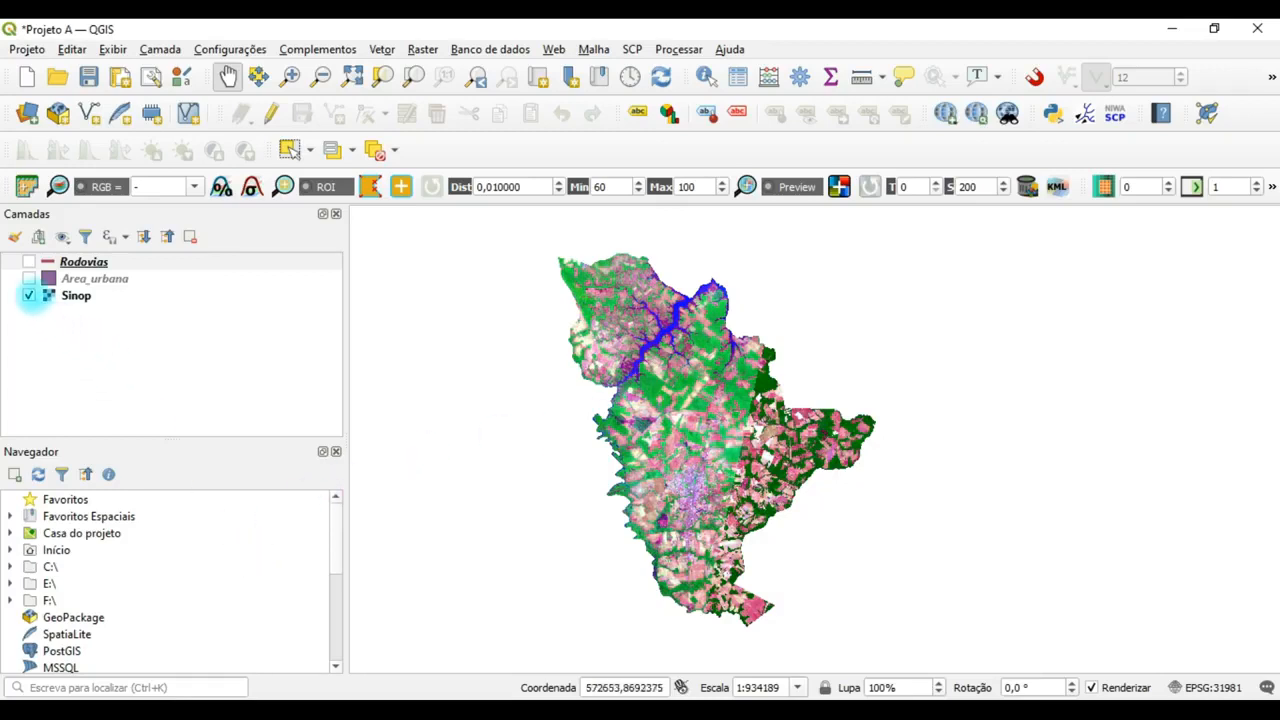
{"action": "left_click", "coordinate": [28, 278]}
{"action": "left_click", "coordinate": [28, 261]}
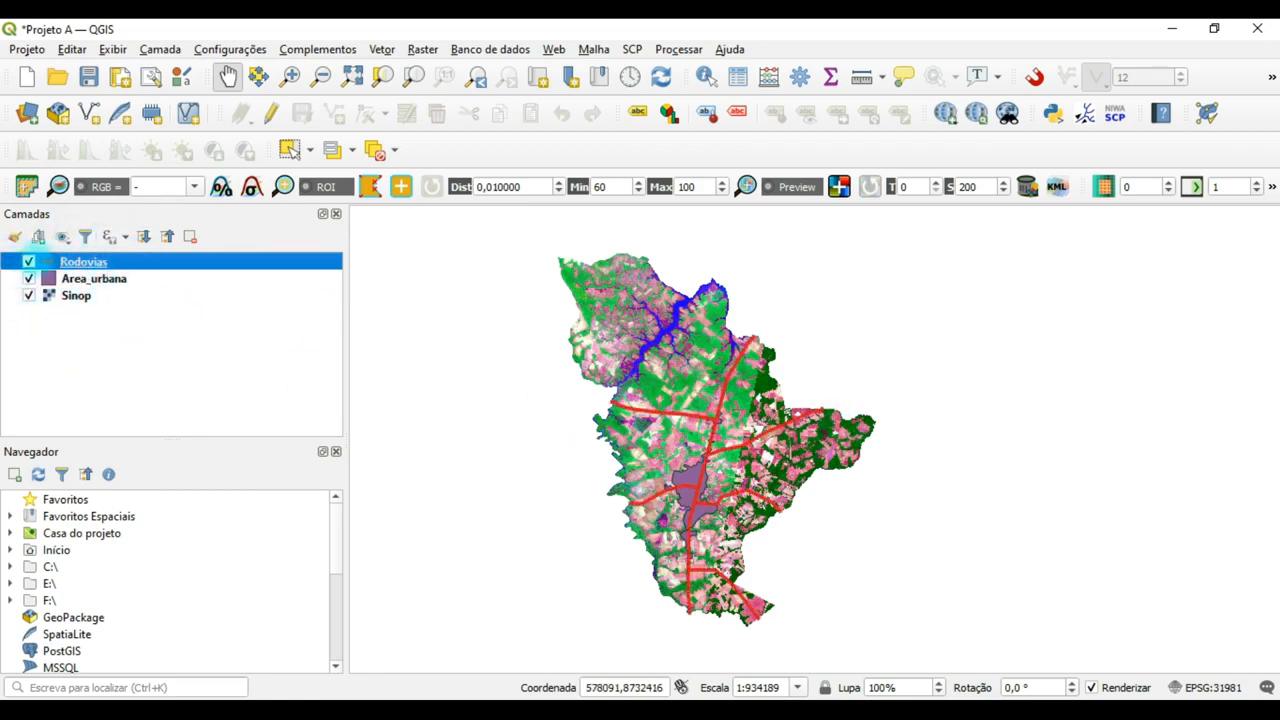
Add two empty groups at the root of the layer tree with no layer selected.
{"action": "left_click", "coordinate": [80, 335]}
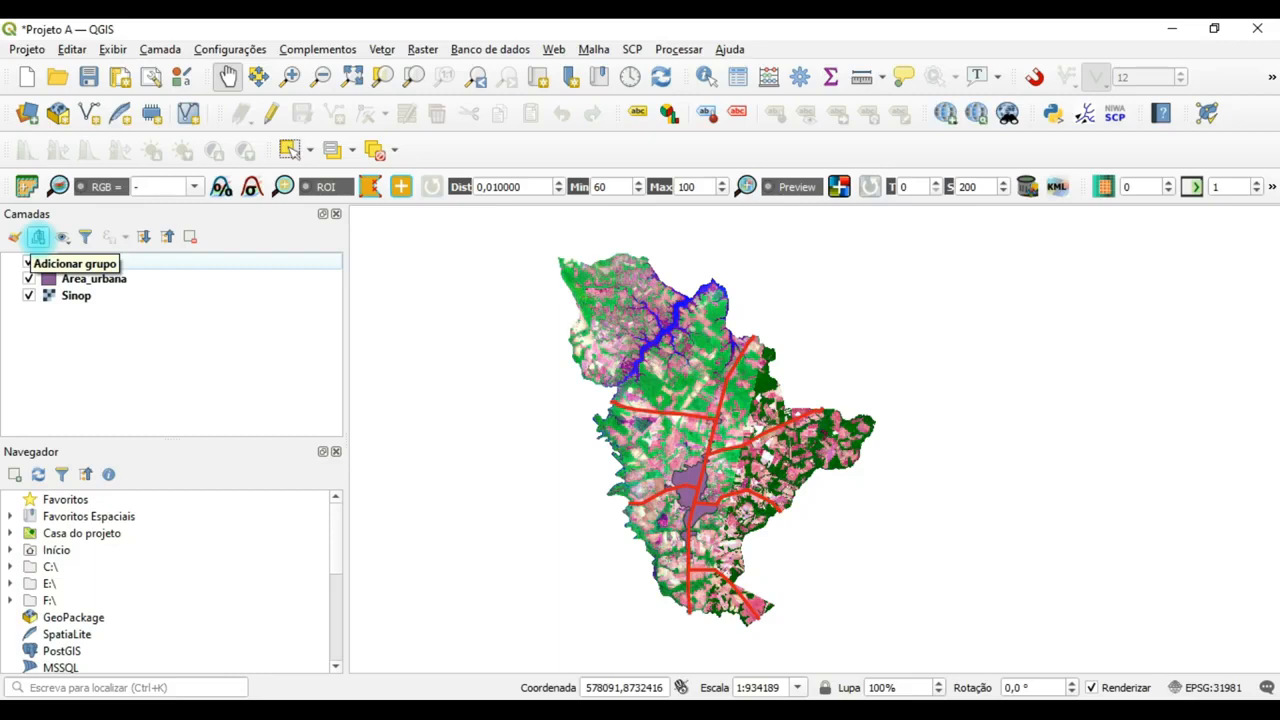
{"action": "left_click", "coordinate": [38, 236]}
{"action": "left_click", "coordinate": [38, 236]}
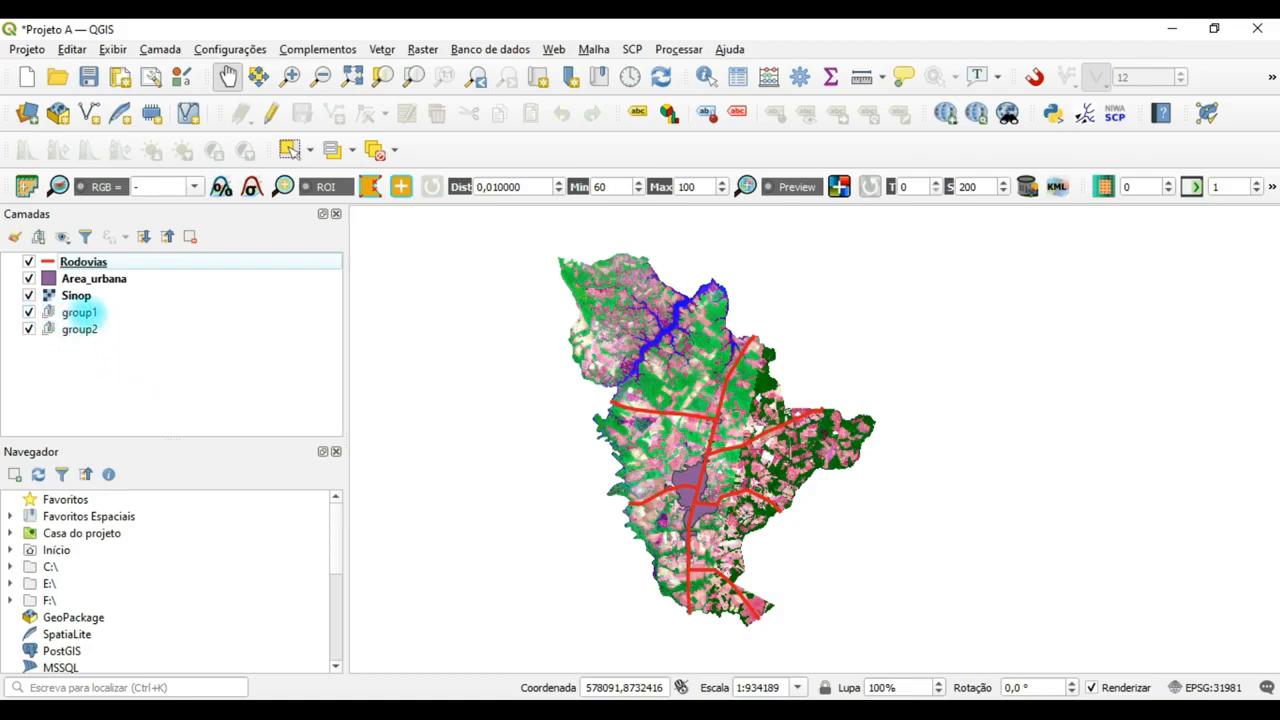
Rename the first new layer group, group1, as Vetorização.
{"action": "left_click", "coordinate": [79, 312]}
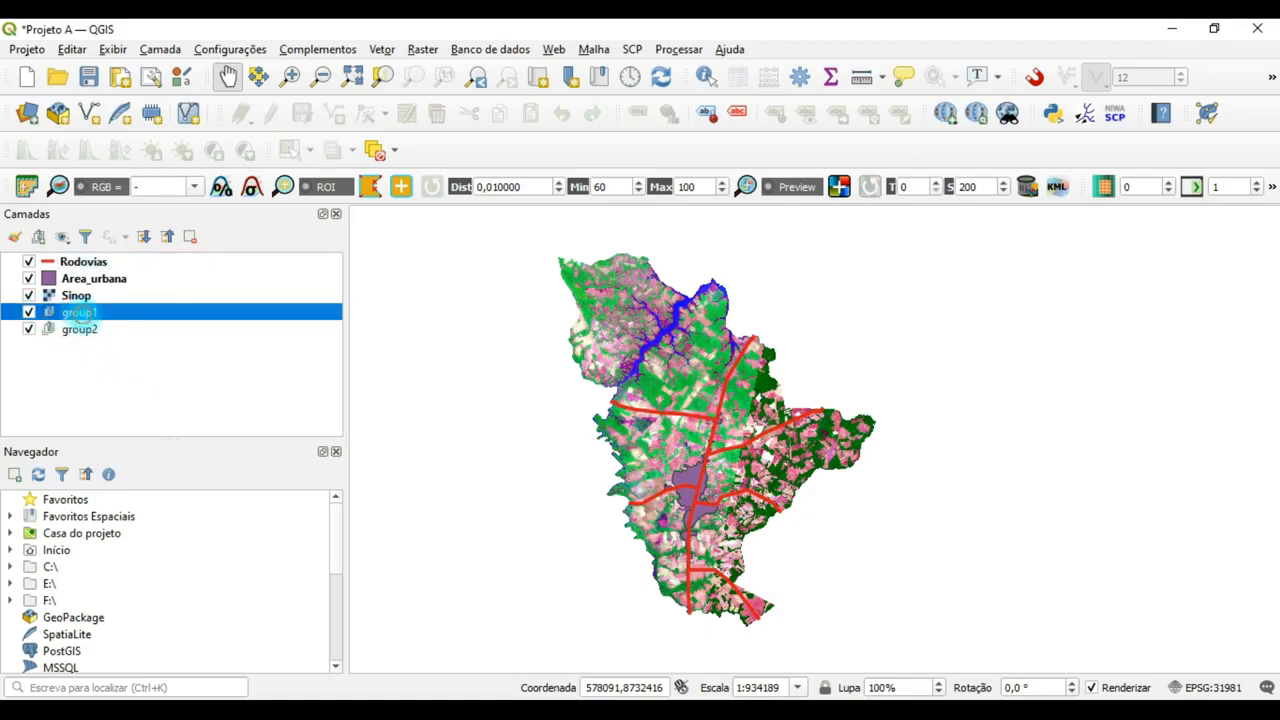
{"action": "right_click", "coordinate": [79, 312]}
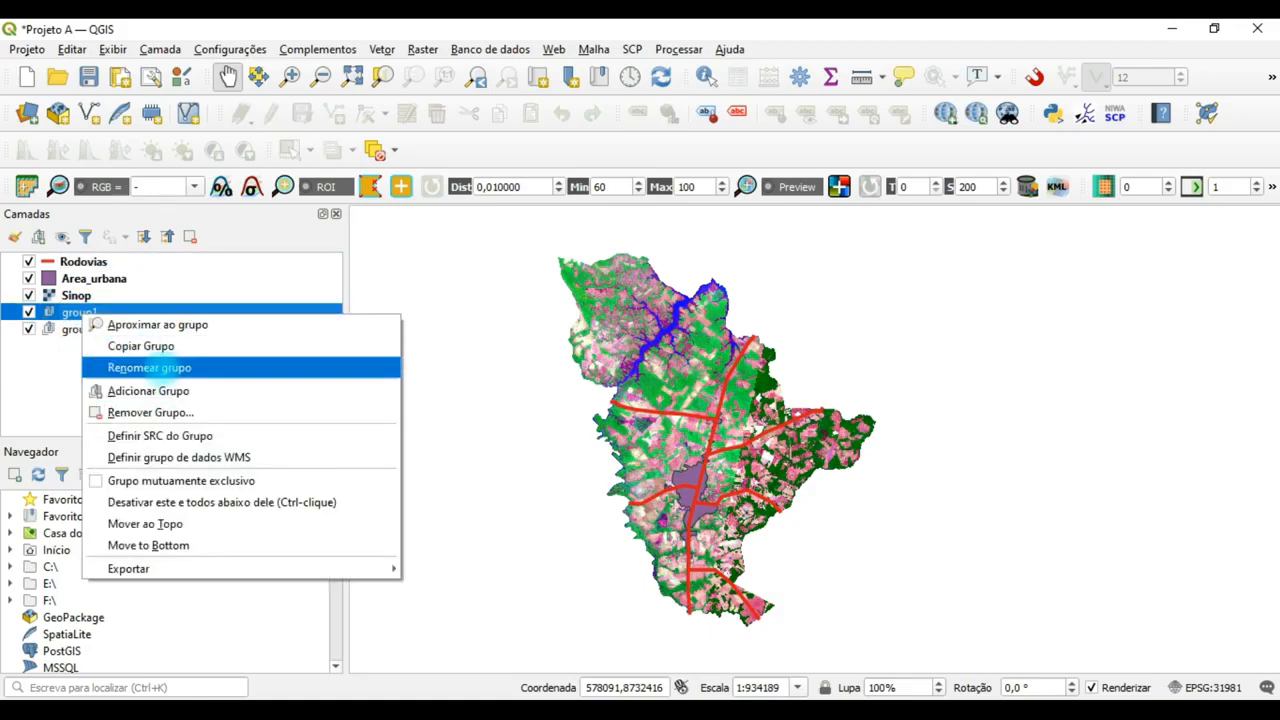
{"action": "left_click", "coordinate": [150, 368]}
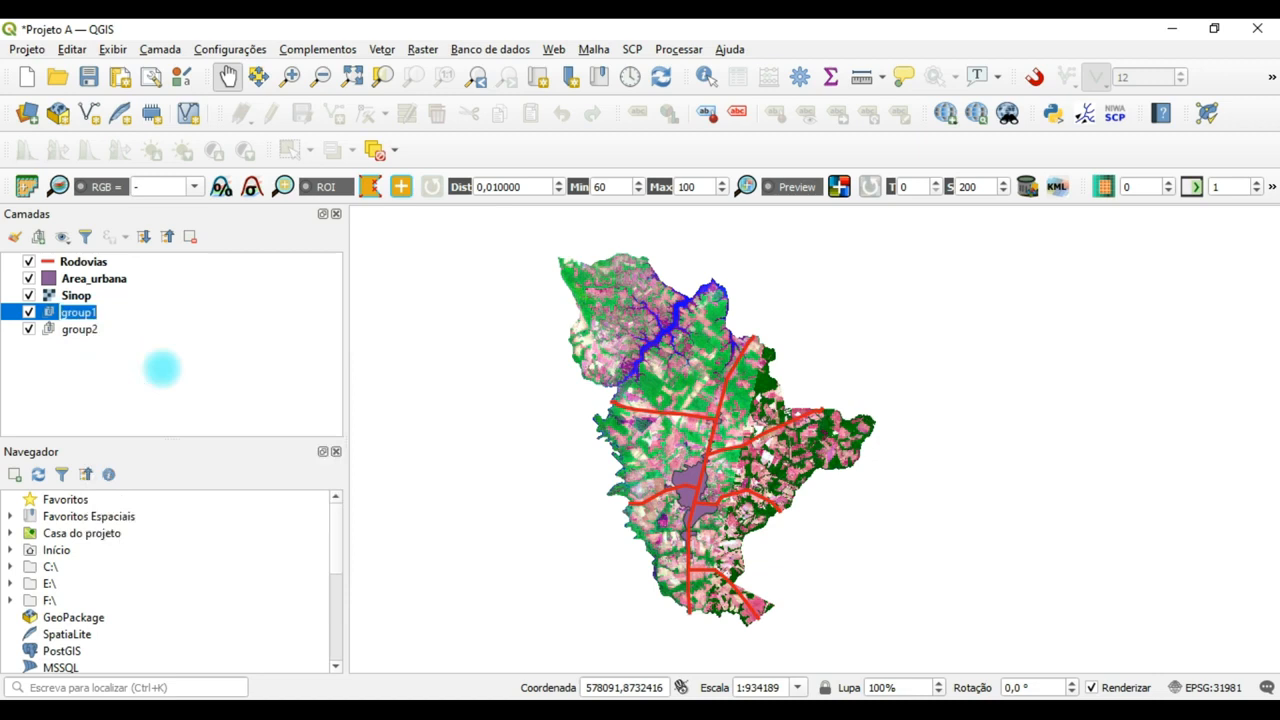
{"action": "type", "text": "Ve"}
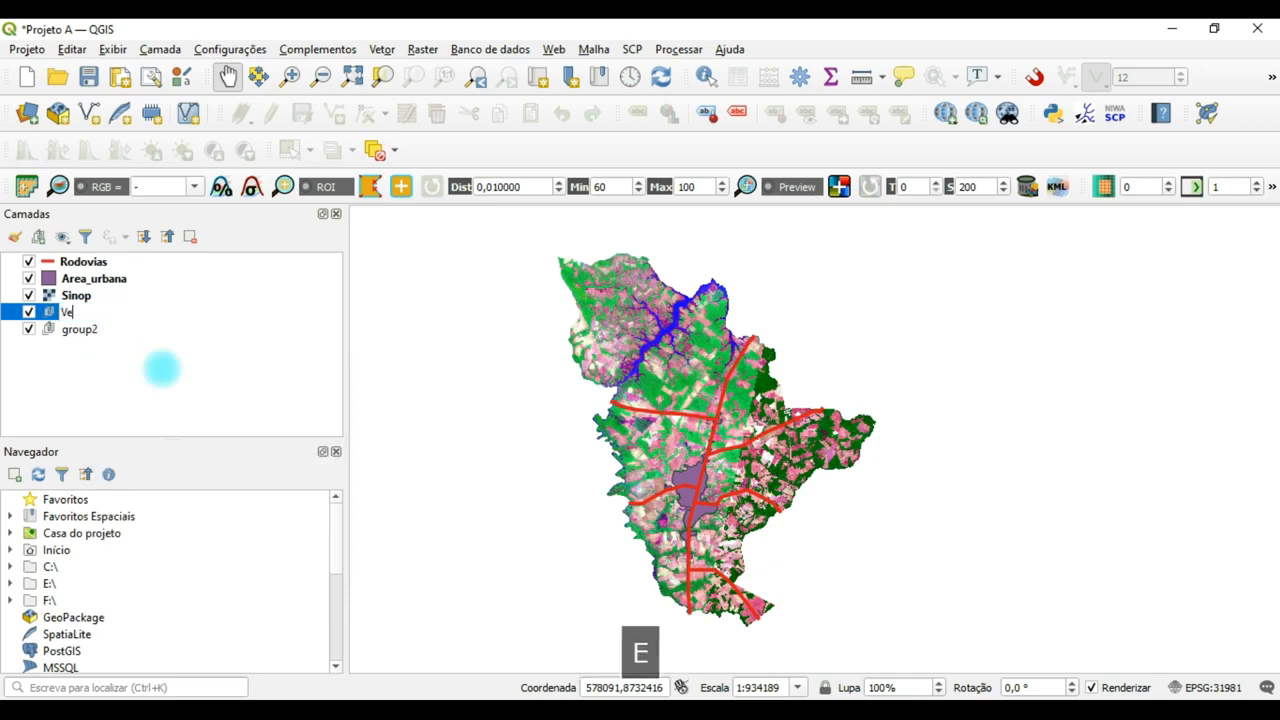
{"action": "type", "text": "torização"}
{"action": "key", "text": "Return"}
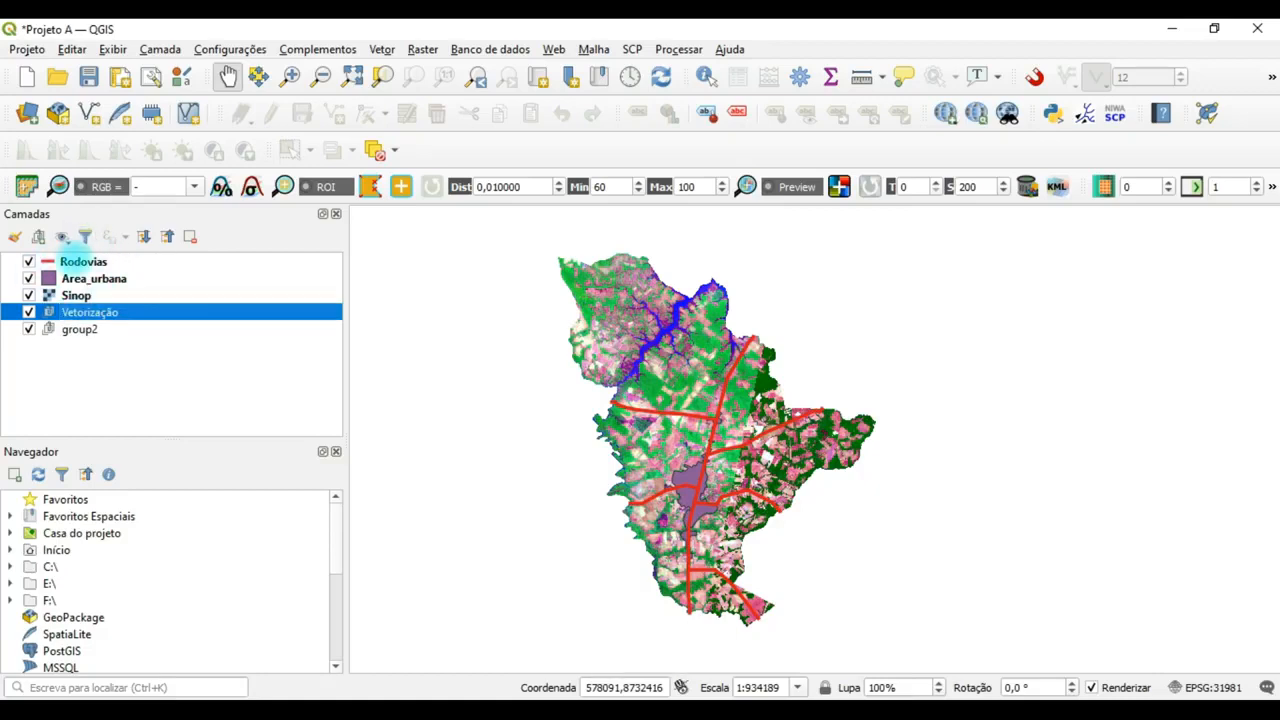
Rename the second new layer group, group2, as Classificação.
{"action": "right_click", "coordinate": [78, 329]}
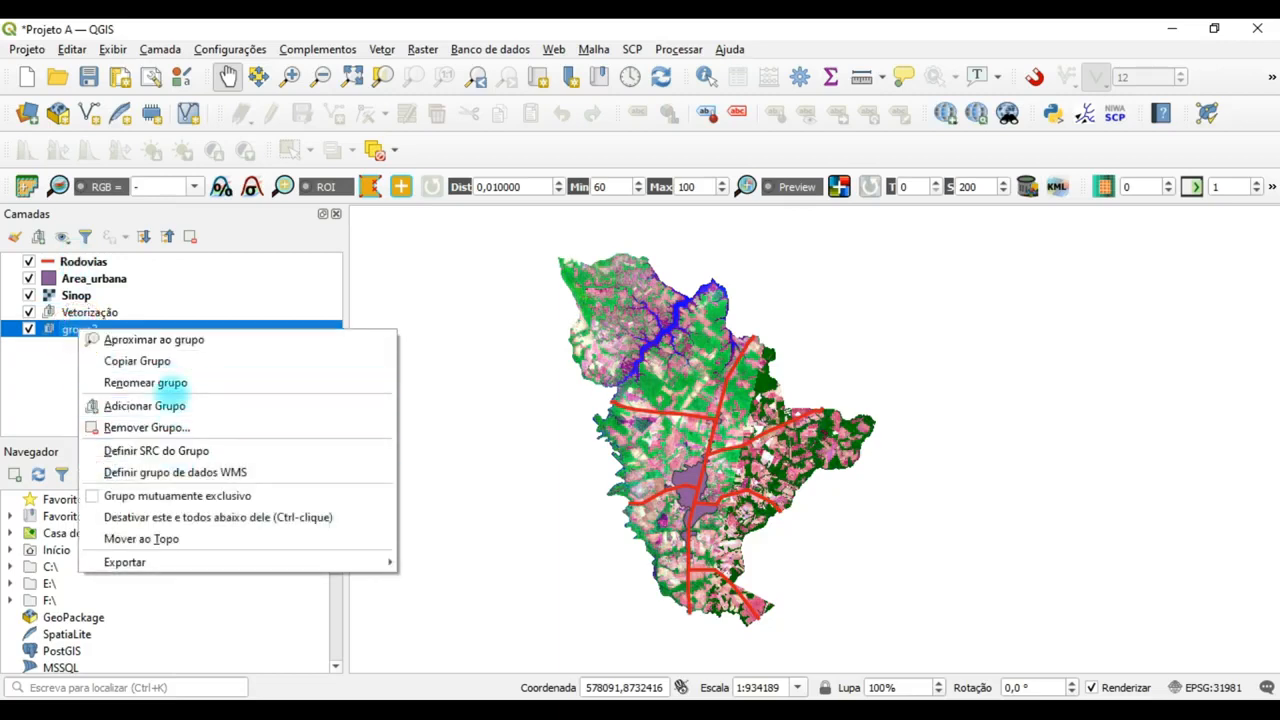
{"action": "left_click", "coordinate": [172, 384]}
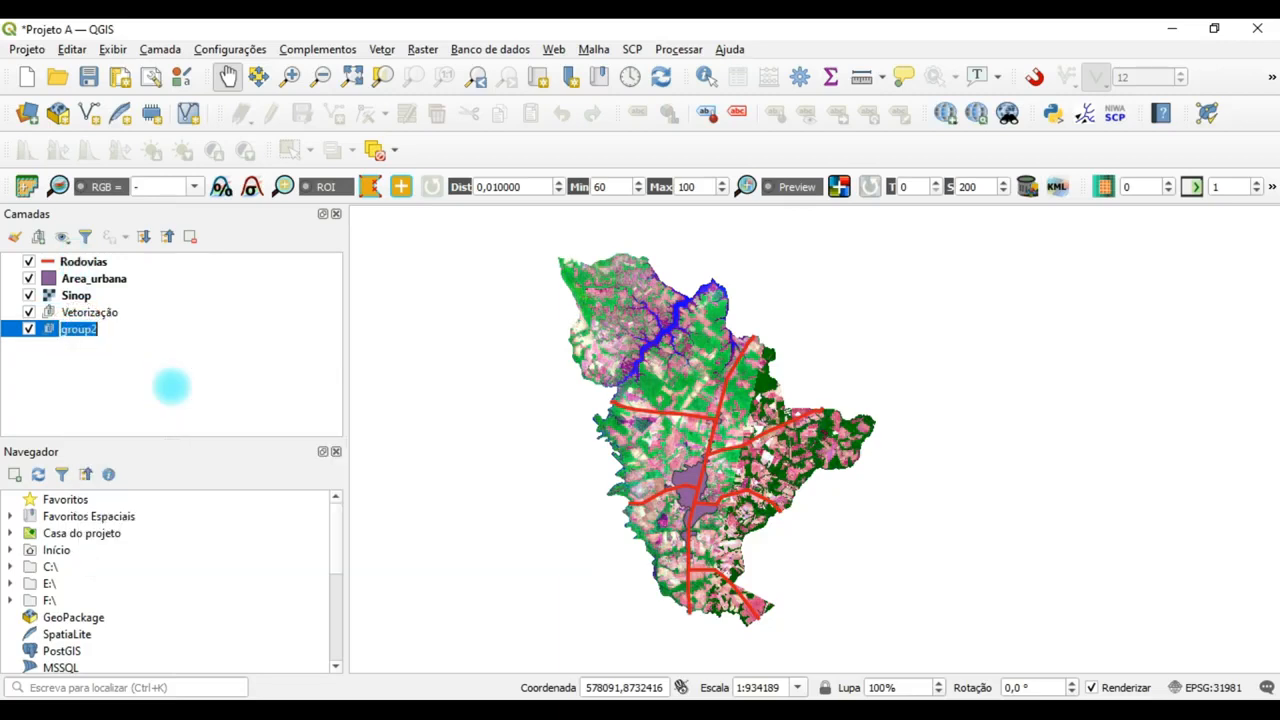
{"action": "type", "text": "Classif"}
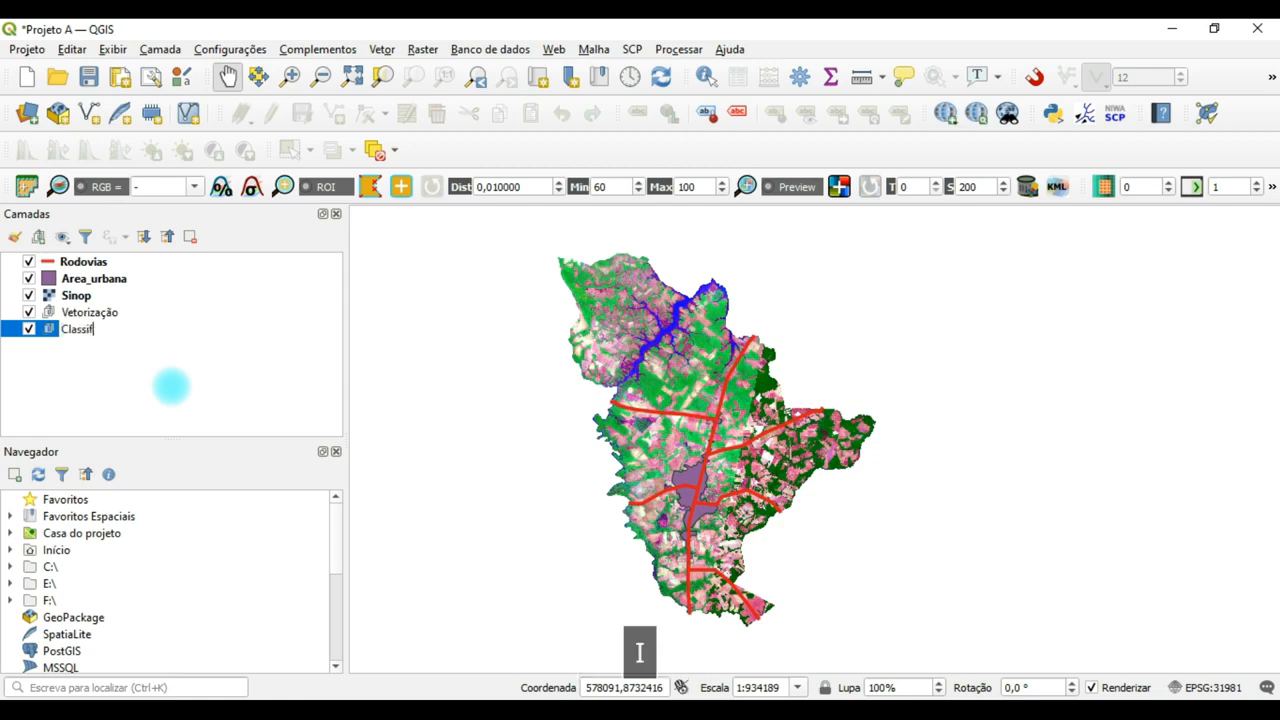
{"action": "type", "text": "icação"}
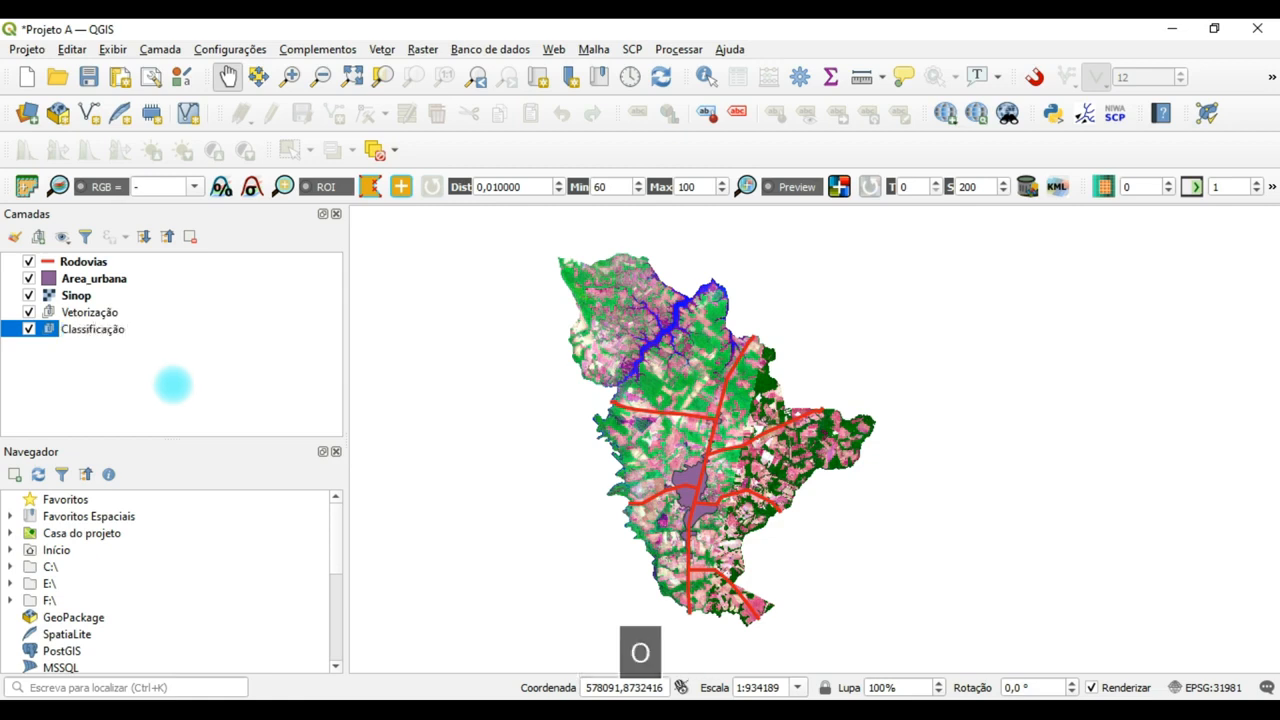
{"action": "left_click", "coordinate": [172, 384]}
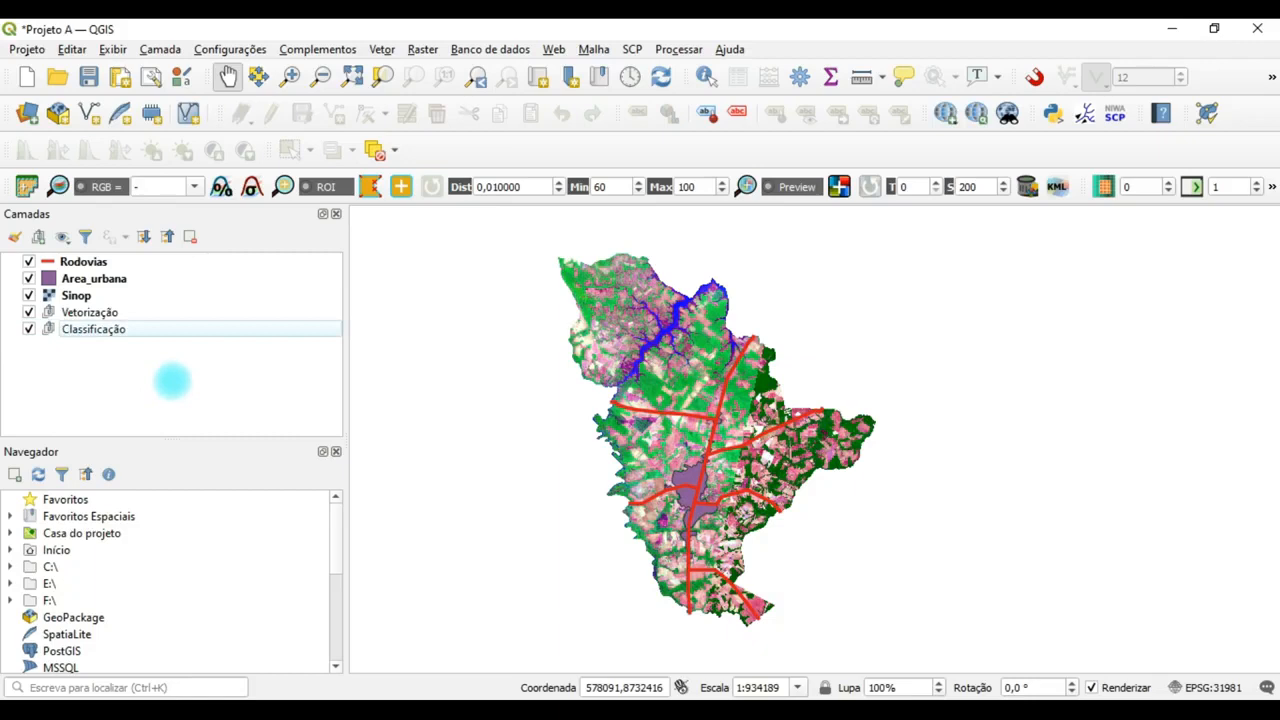
Move the Rodovias, Area_urbana and Sinop layers together into the Vetorização group.
{"action": "left_click", "coordinate": [72, 296]}
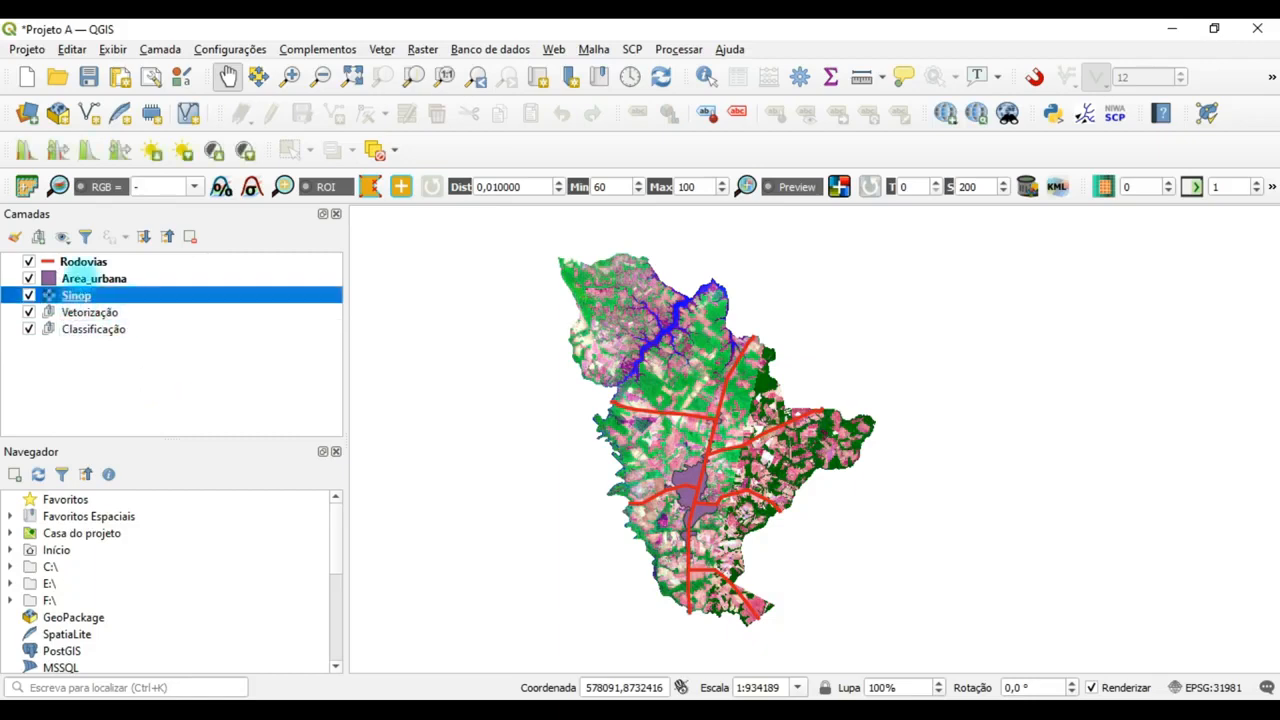
{"action": "left_click", "coordinate": [80, 279], "text": "ctrl"}
{"action": "left_click", "coordinate": [85, 262], "text": "ctrl"}
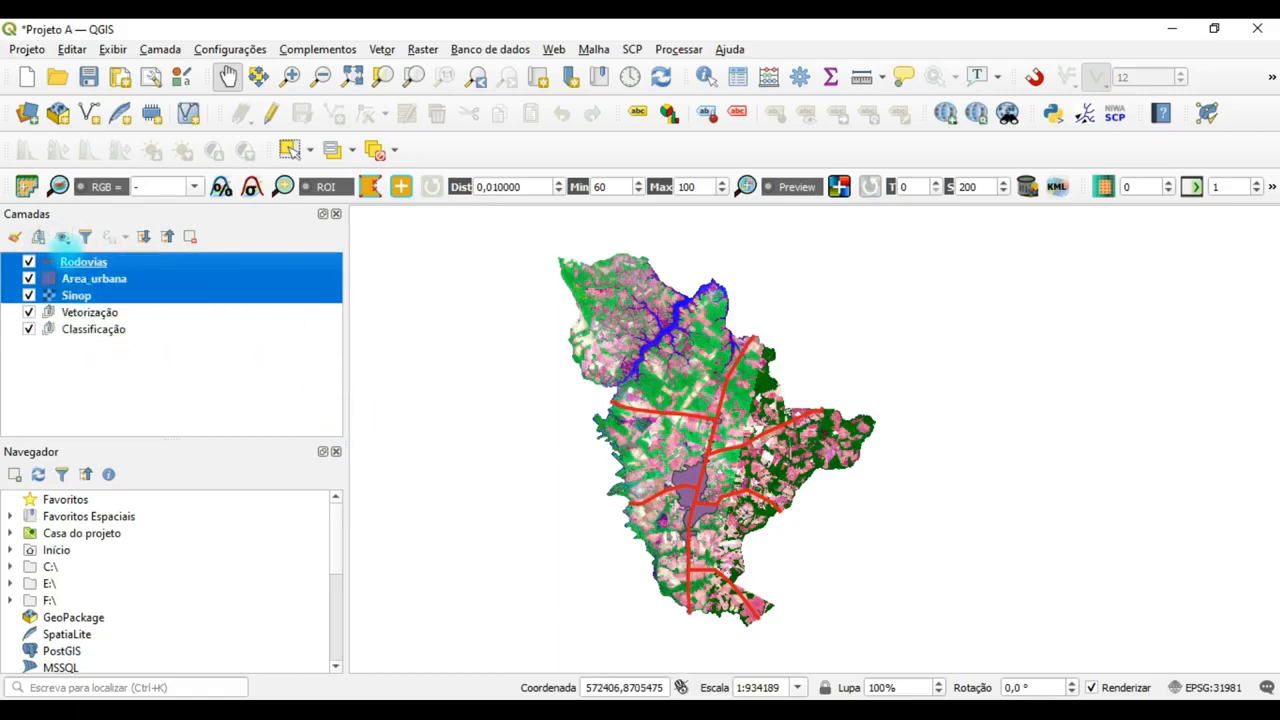
{"action": "left_click_drag", "start_coordinate": [78, 268], "coordinate": [112, 320]}
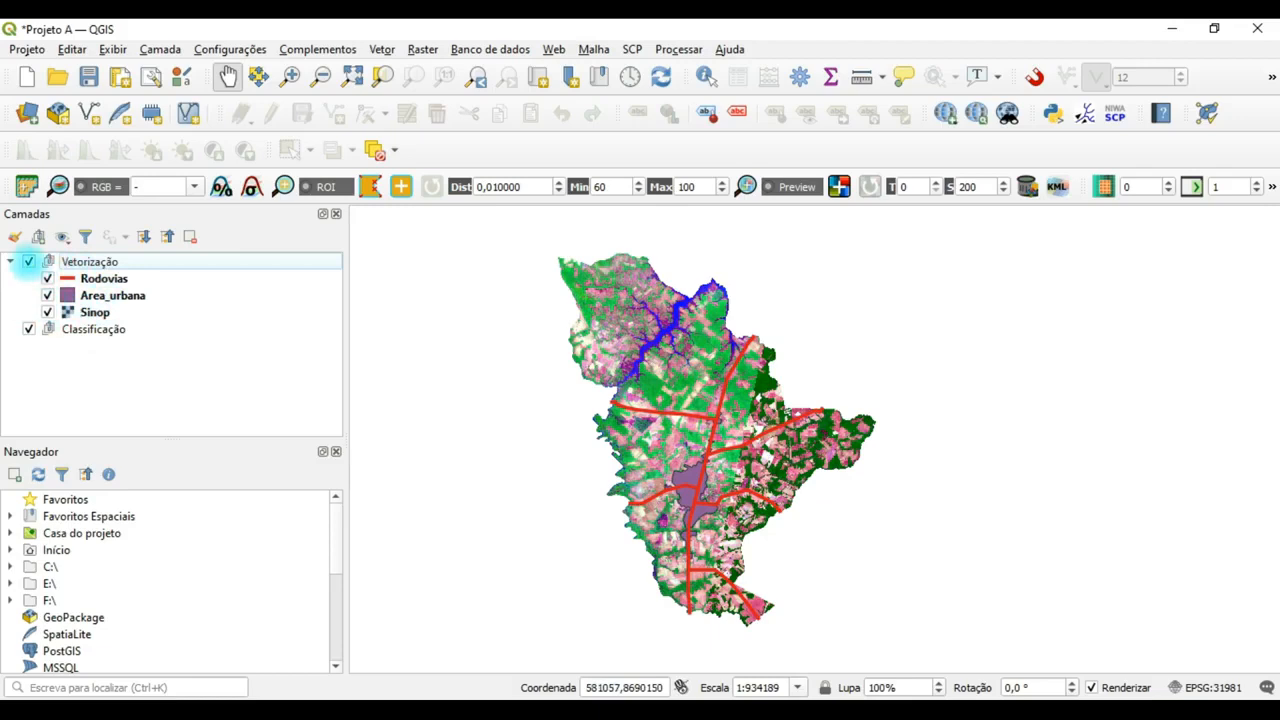
Hide and redisplay the Vetorização group to check its combined visibility, and select the Classificação group.
{"action": "left_click", "coordinate": [28, 261]}
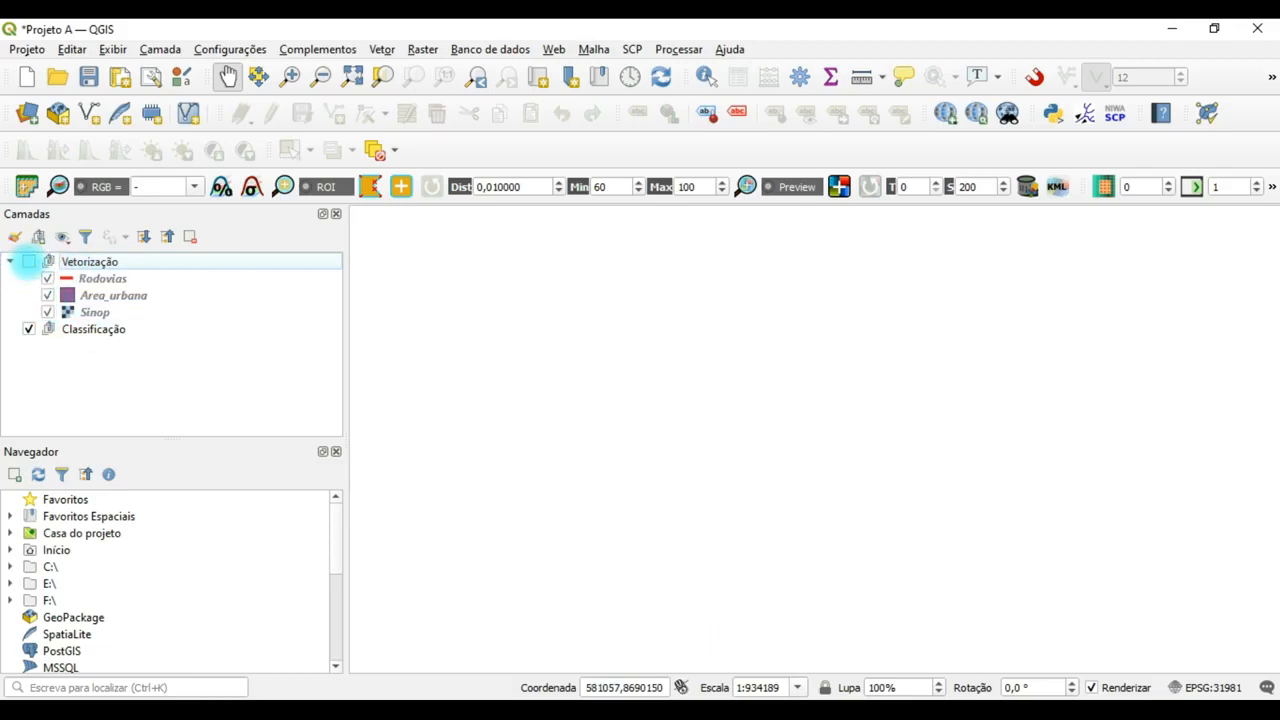
{"action": "left_click", "coordinate": [28, 261]}
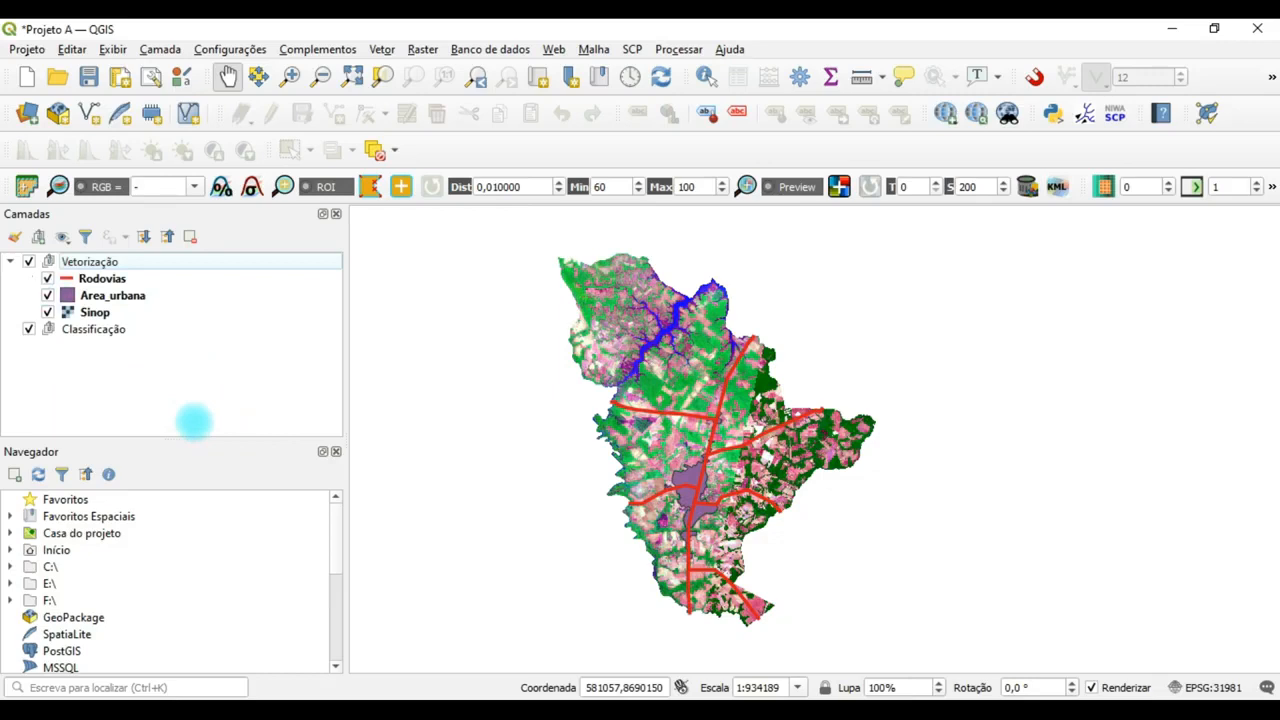
{"action": "left_click", "coordinate": [280, 329]}
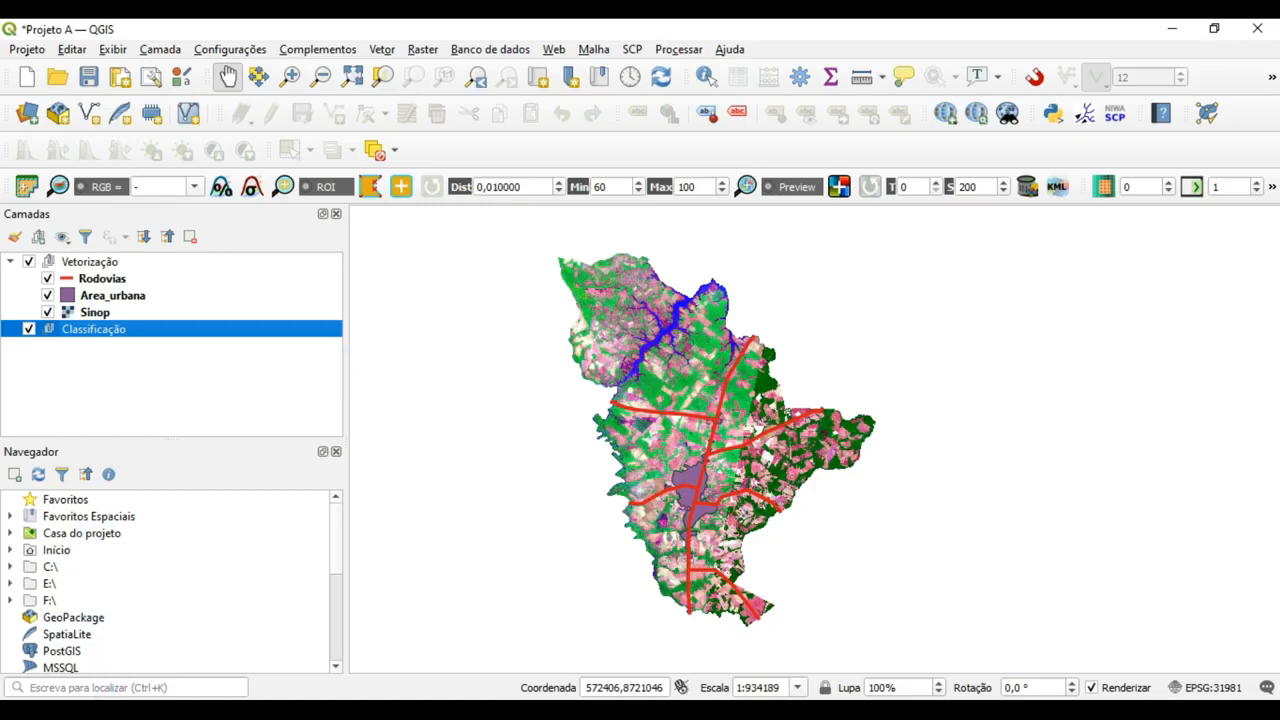
{"action": "left_click", "coordinate": [70, 620]}
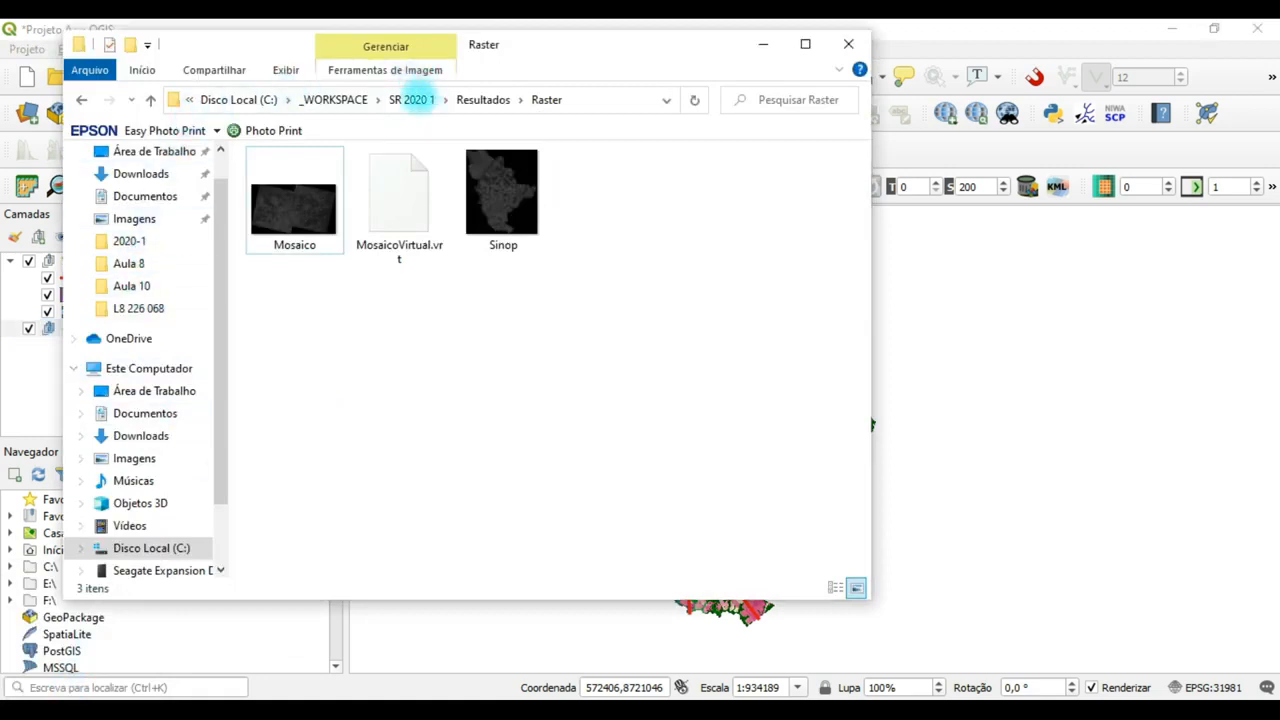
{"action": "left_click", "coordinate": [416, 100]}
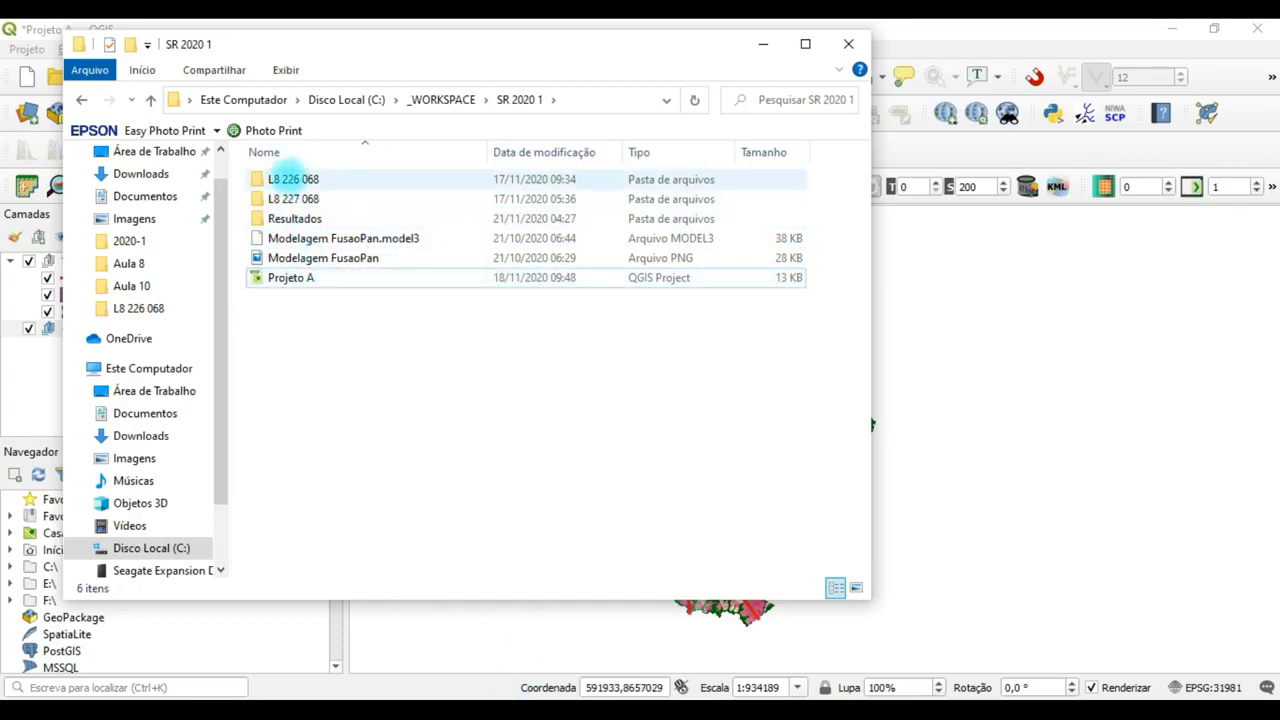
{"action": "double_click", "coordinate": [290, 178]}
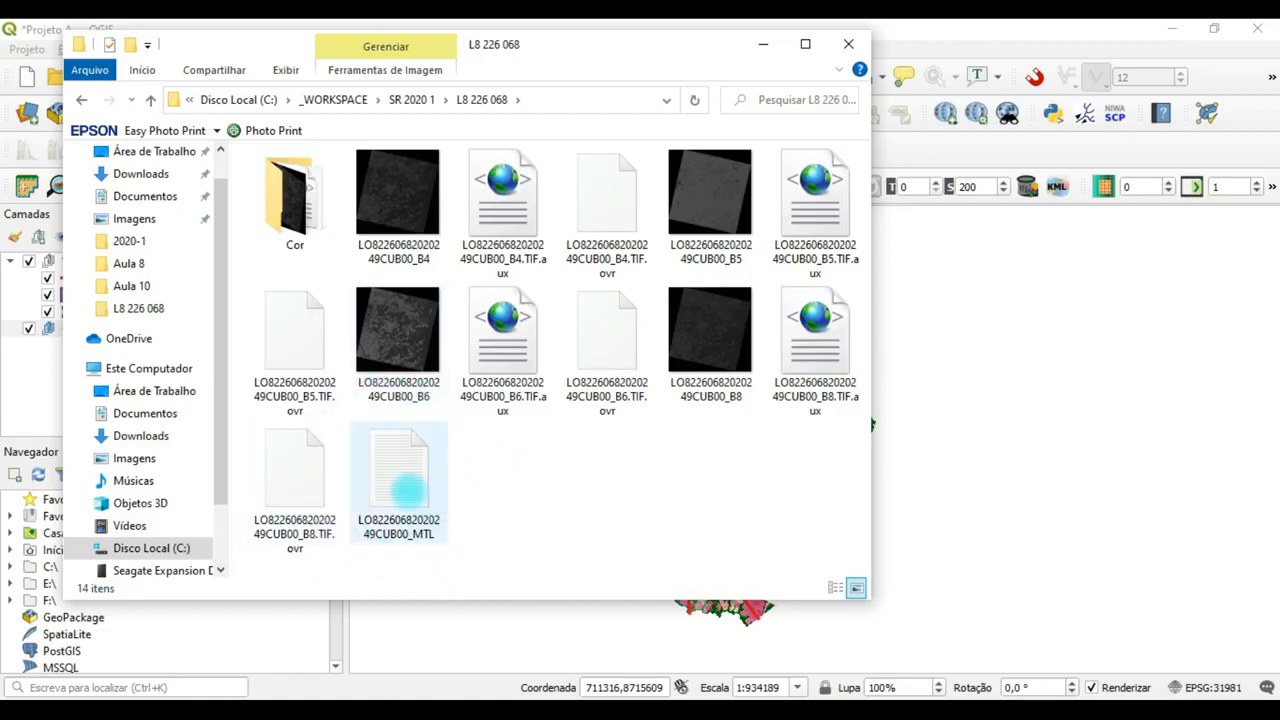
{"action": "right_click", "coordinate": [405, 488]}
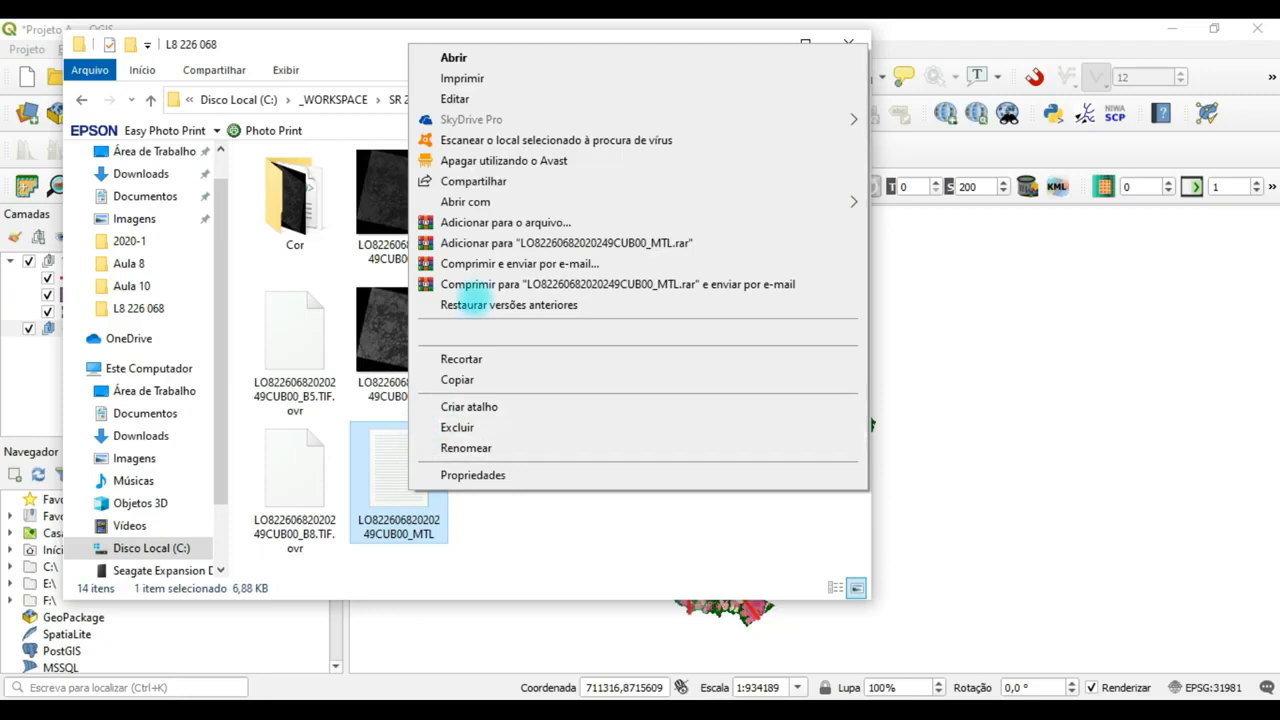
{"action": "mouse_move", "coordinate": [640, 201]}
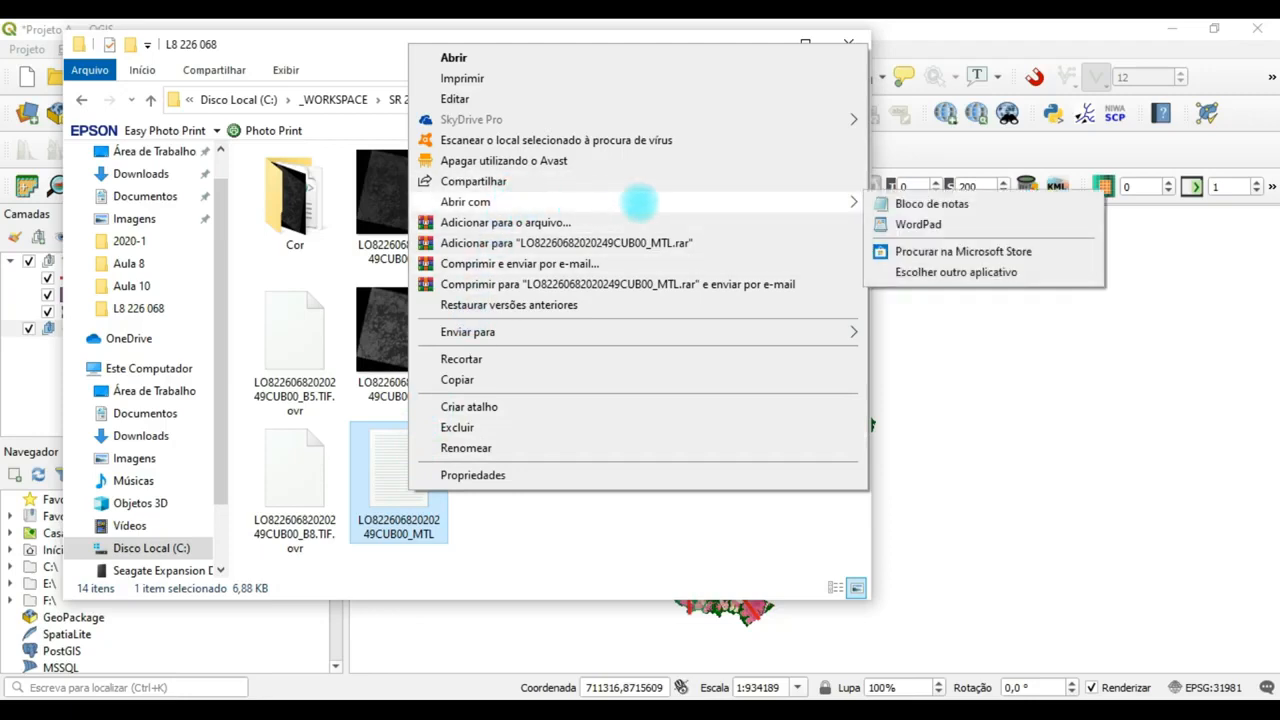
{"action": "left_click", "coordinate": [916, 225]}
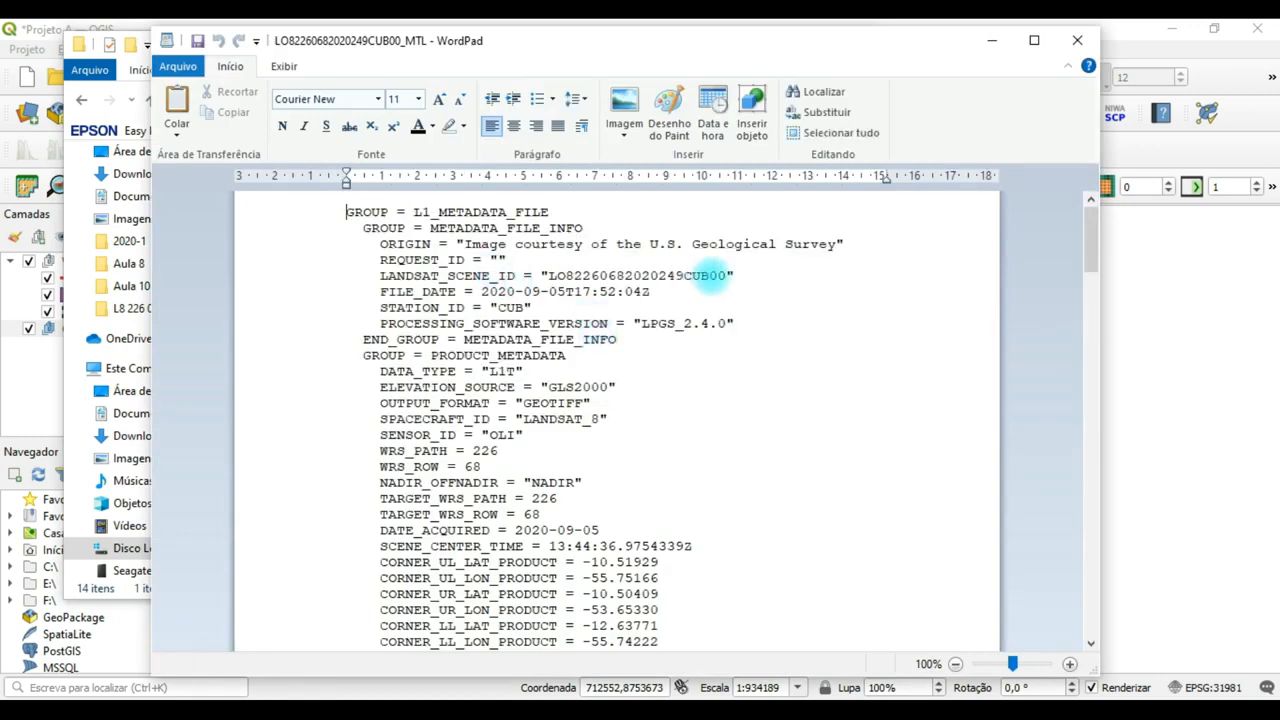
Examine the metadata's IMAGE_ATTRIBUTES group, highlighting cloud cover, image quality, sun azimuth, sun elevation and Earth–Sun distance.
{"action": "mouse_move", "coordinate": [1089, 224]}
{"action": "left_mouse_down"}
{"action": "mouse_move", "coordinate": [1090, 240]}
{"action": "mouse_move", "coordinate": [1088, 214]}
{"action": "left_mouse_up"}
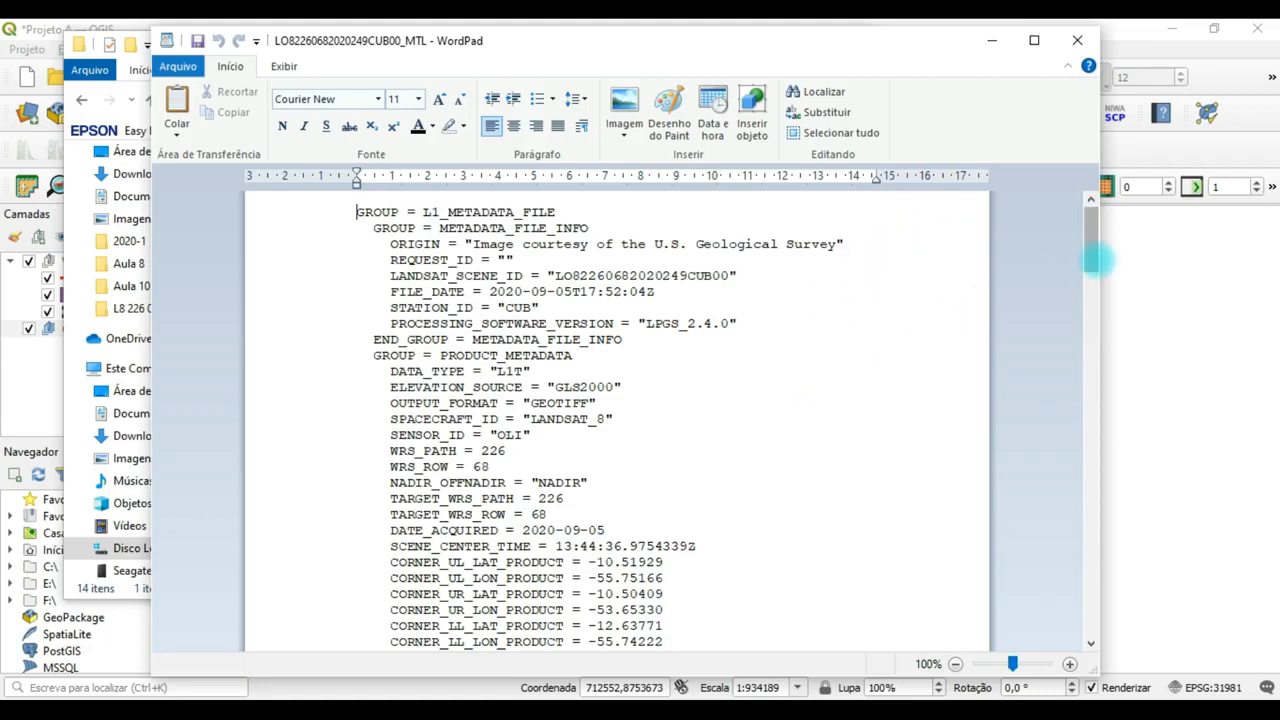
{"action": "left_click_drag", "start_coordinate": [1091, 240], "coordinate": [1068, 362]}
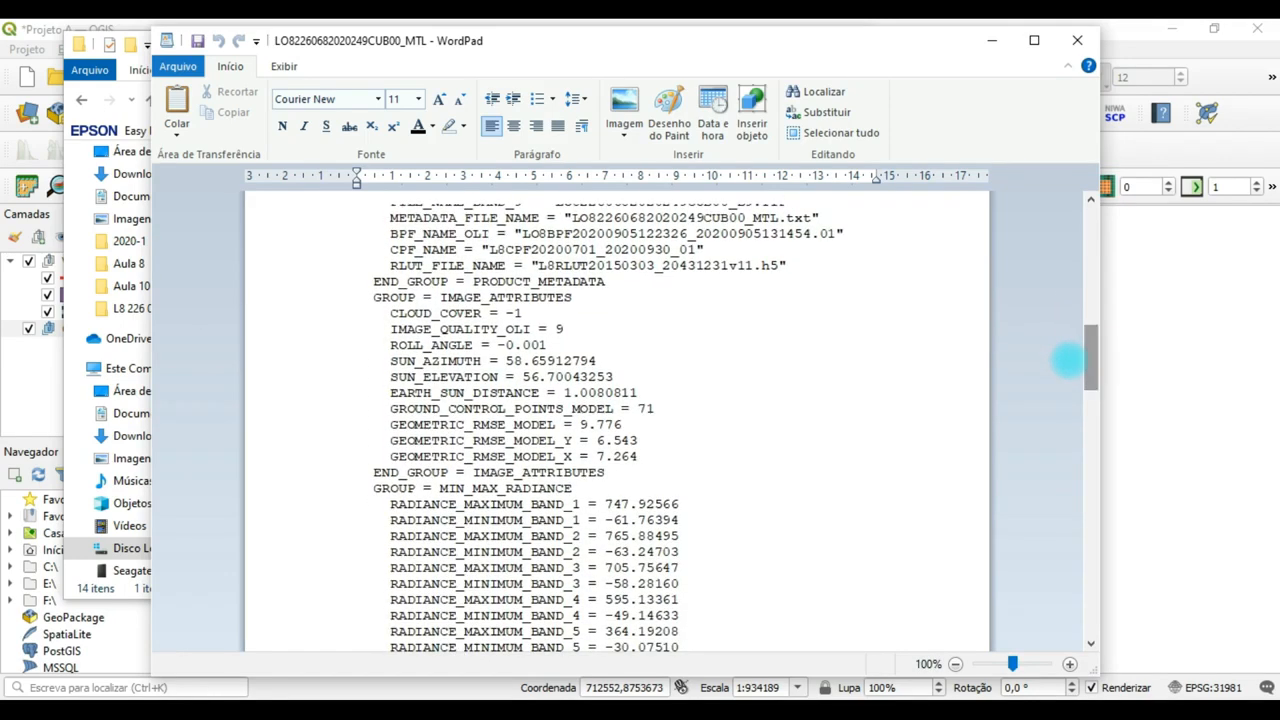
{"action": "left_click_drag", "start_coordinate": [388, 312], "coordinate": [488, 313]}
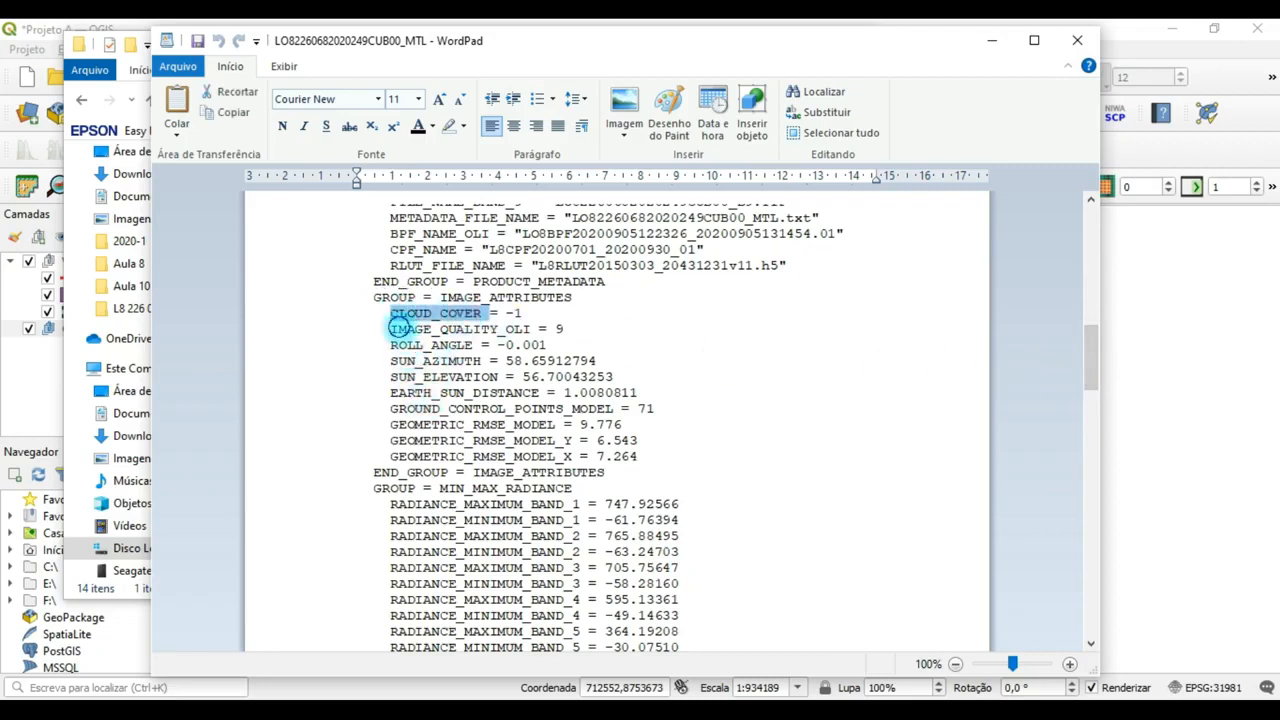
{"action": "left_click_drag", "start_coordinate": [390, 329], "coordinate": [540, 331]}
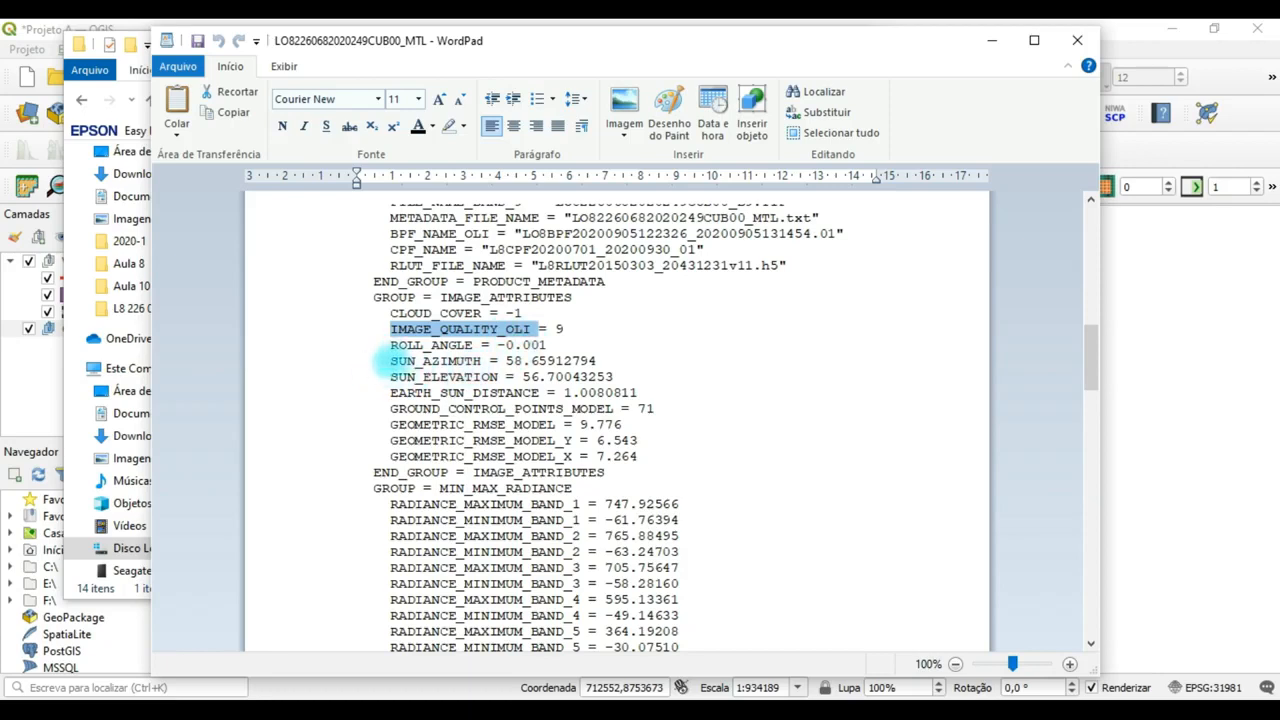
{"action": "left_click_drag", "start_coordinate": [388, 362], "coordinate": [484, 361]}
{"action": "left_click_drag", "start_coordinate": [390, 377], "coordinate": [500, 377]}
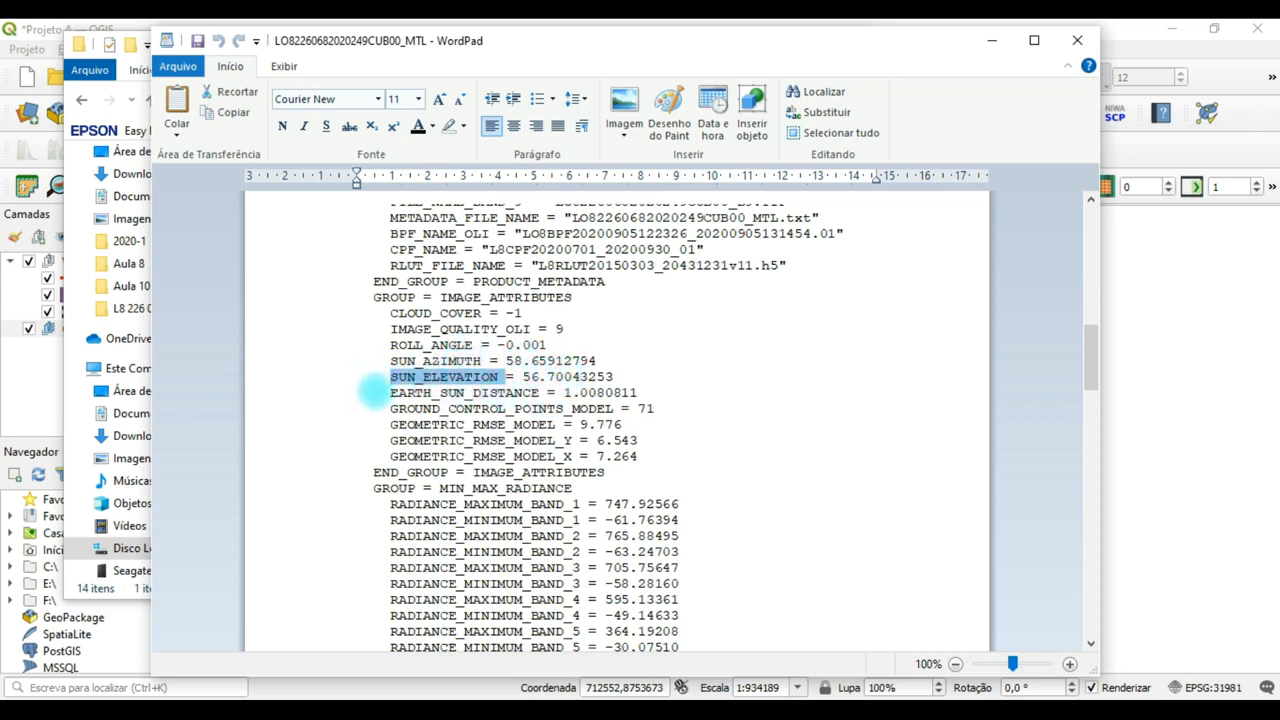
{"action": "left_click_drag", "start_coordinate": [390, 393], "coordinate": [516, 396]}
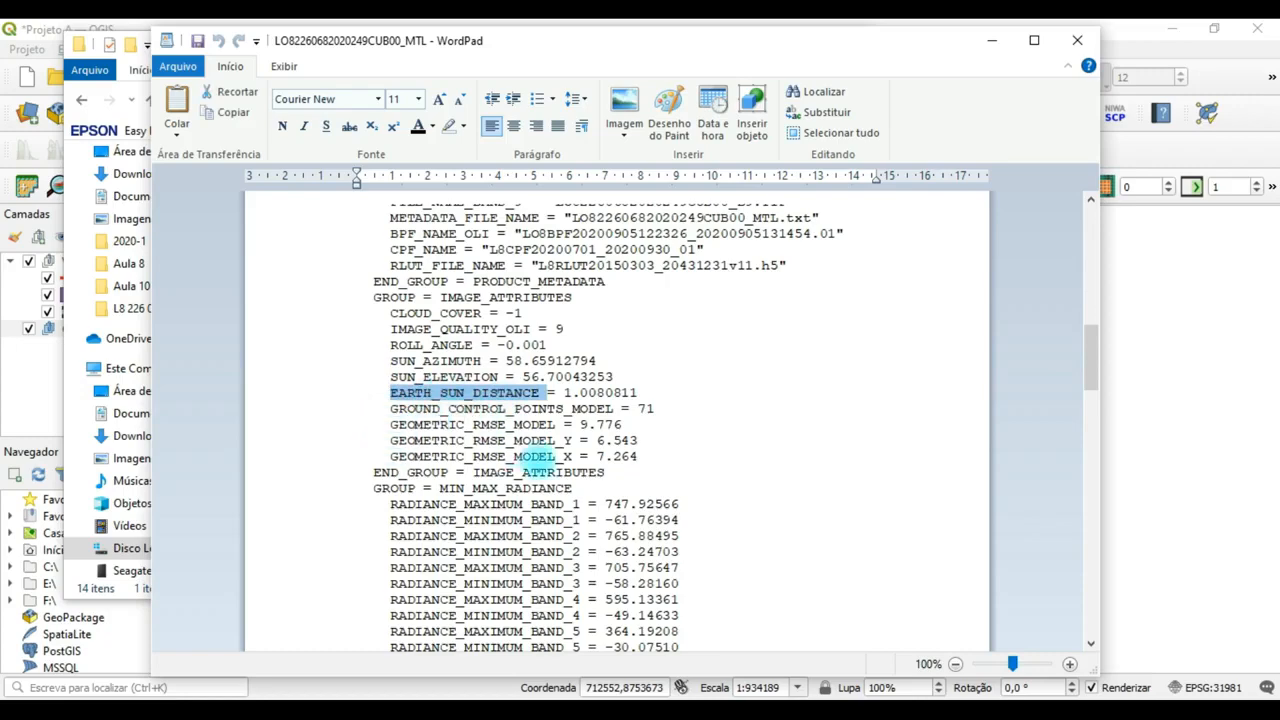
Review the metadata's radiance, reflectance, pixel value, radiometric rescaling, thermal constant and projection groups, and close the file.
{"action": "scroll", "coordinate": [605, 458], "scroll_direction": "down", "scroll_amount": 2}
{"action": "scroll", "coordinate": [605, 458], "scroll_direction": "down", "scroll_amount": 1}
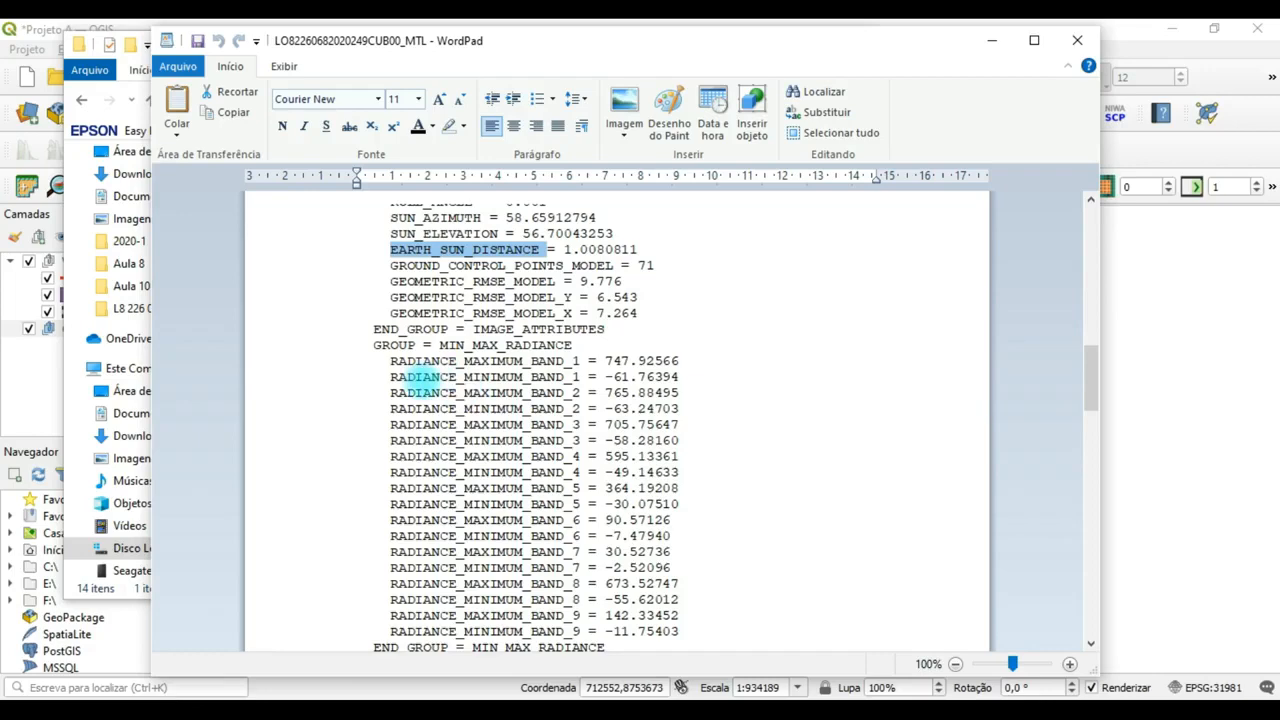
{"action": "scroll", "coordinate": [470, 392], "scroll_direction": "down", "scroll_amount": 15}
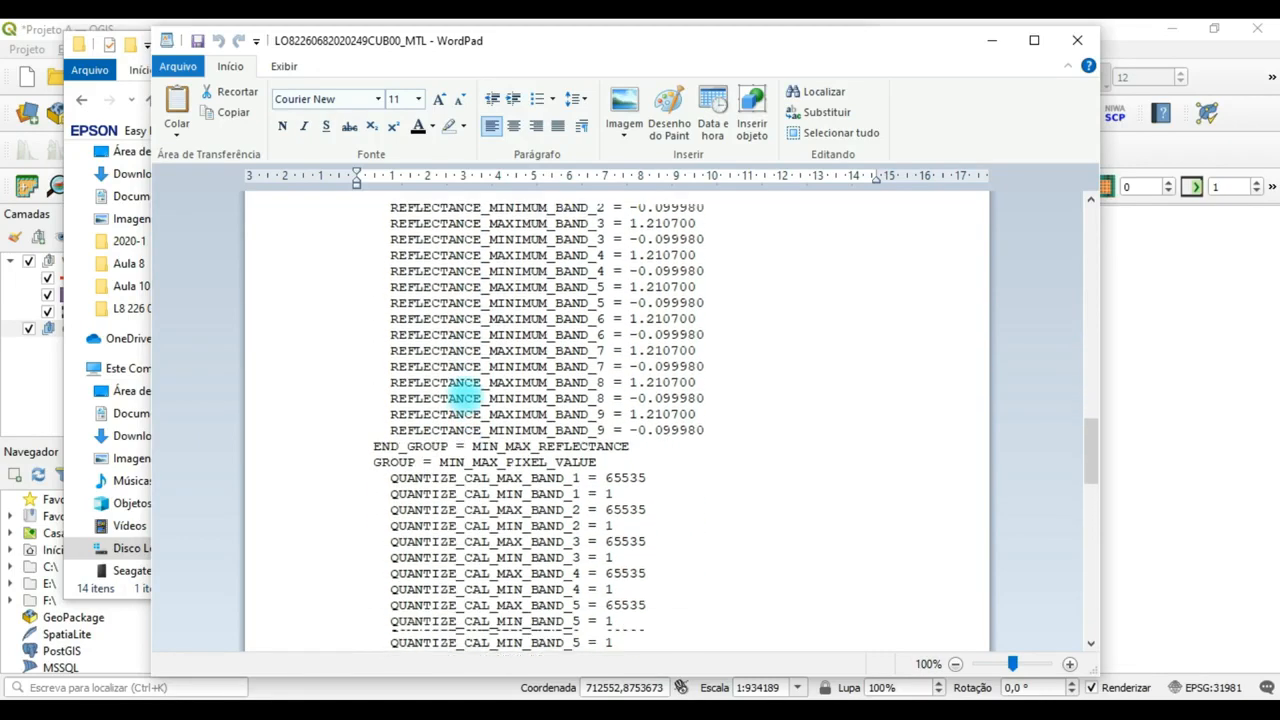
{"action": "scroll", "coordinate": [470, 392], "scroll_direction": "down", "scroll_amount": 8}
{"action": "scroll", "coordinate": [466, 390], "scroll_direction": "up", "scroll_amount": 2}
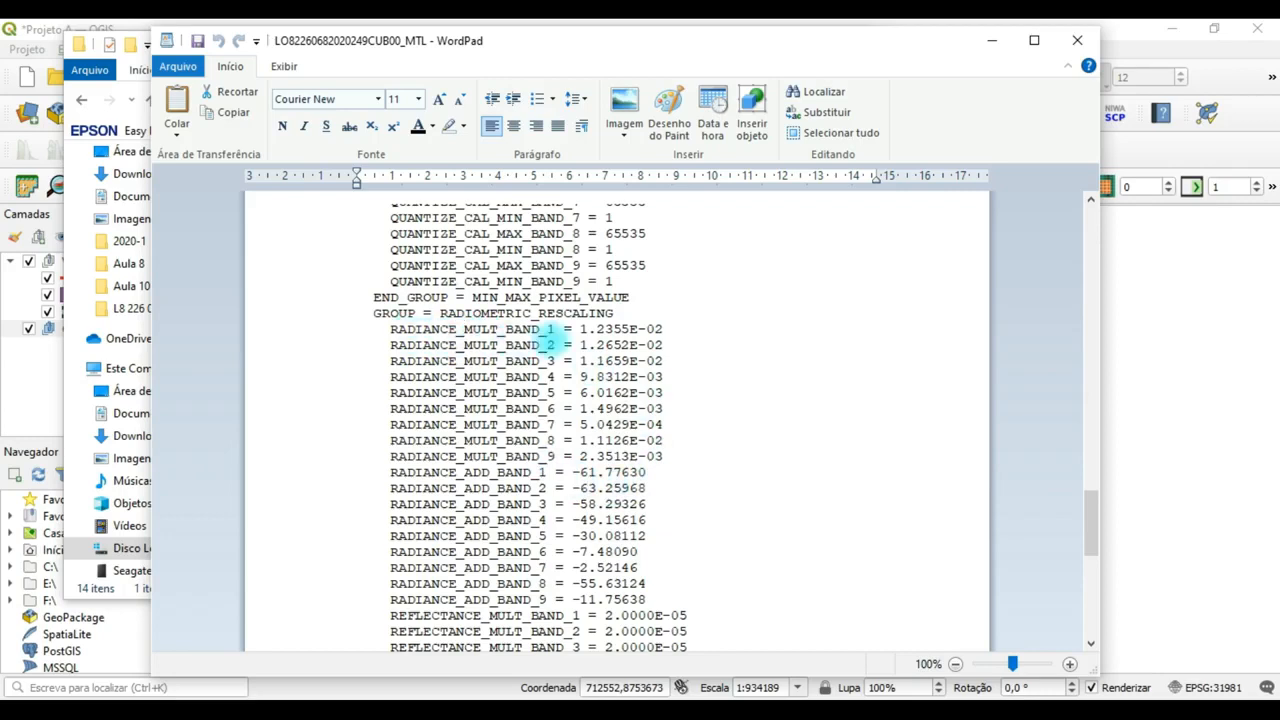
{"action": "scroll", "coordinate": [535, 495], "scroll_direction": "down", "scroll_amount": 3}
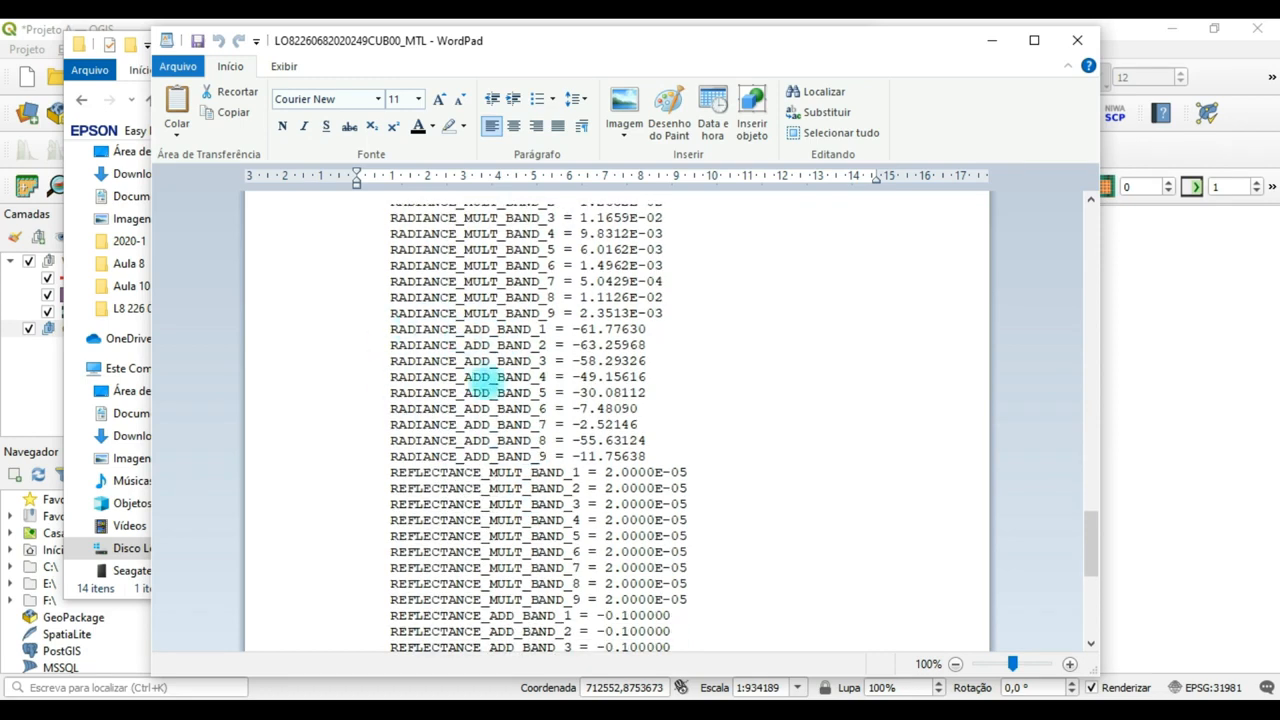
{"action": "scroll", "coordinate": [535, 465], "scroll_direction": "down", "scroll_amount": 2}
{"action": "scroll", "coordinate": [455, 448], "scroll_direction": "down", "scroll_amount": 3}
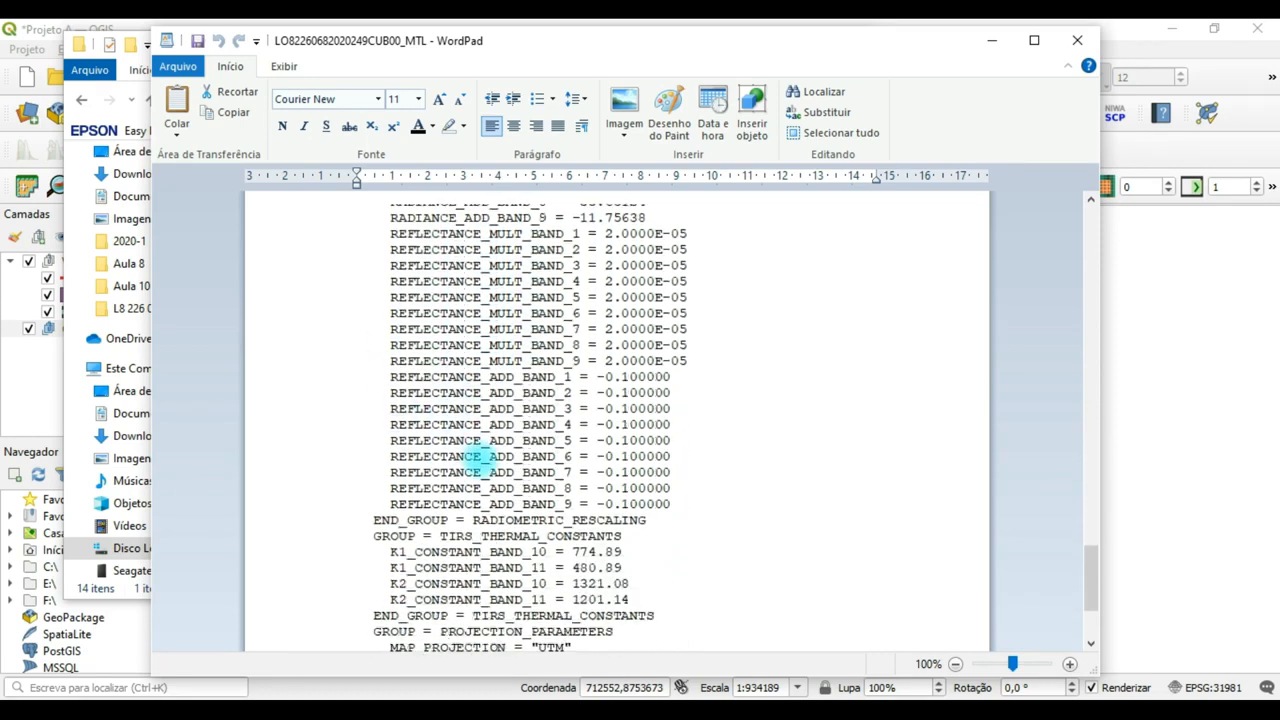
{"action": "scroll", "coordinate": [545, 448], "scroll_direction": "down", "scroll_amount": 3}
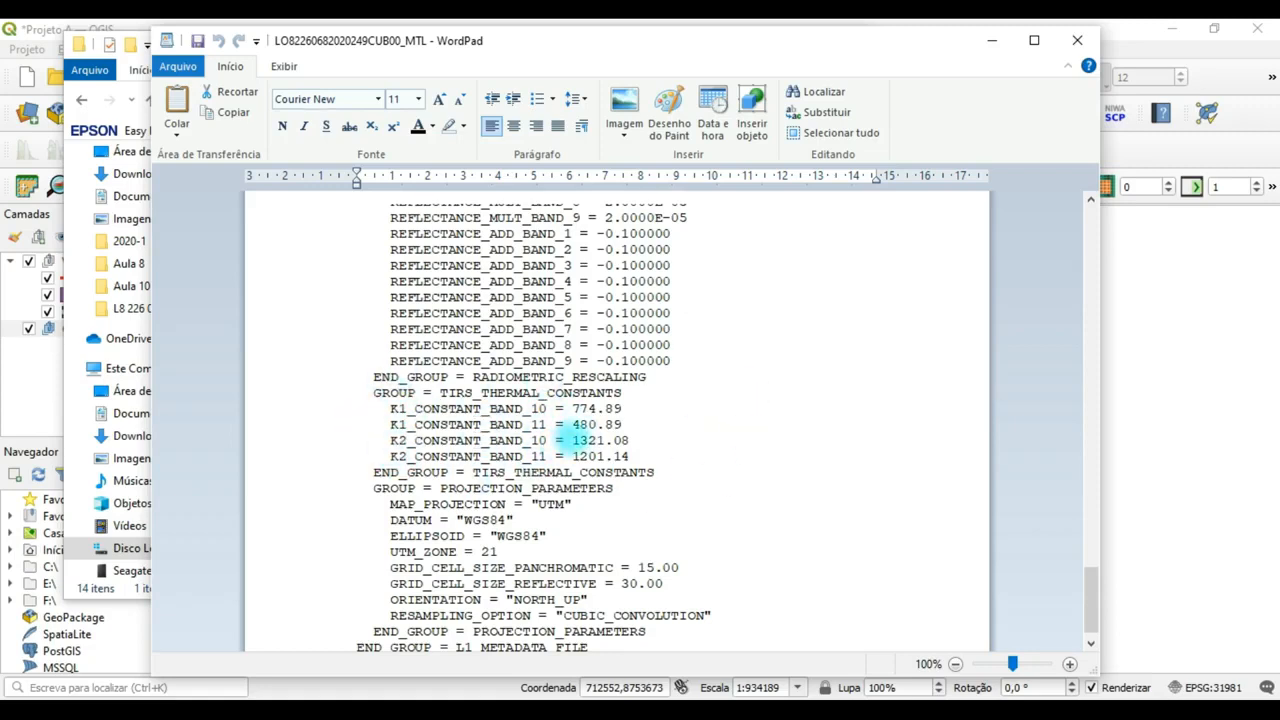
{"action": "scroll", "coordinate": [572, 440], "scroll_direction": "down", "scroll_amount": 1}
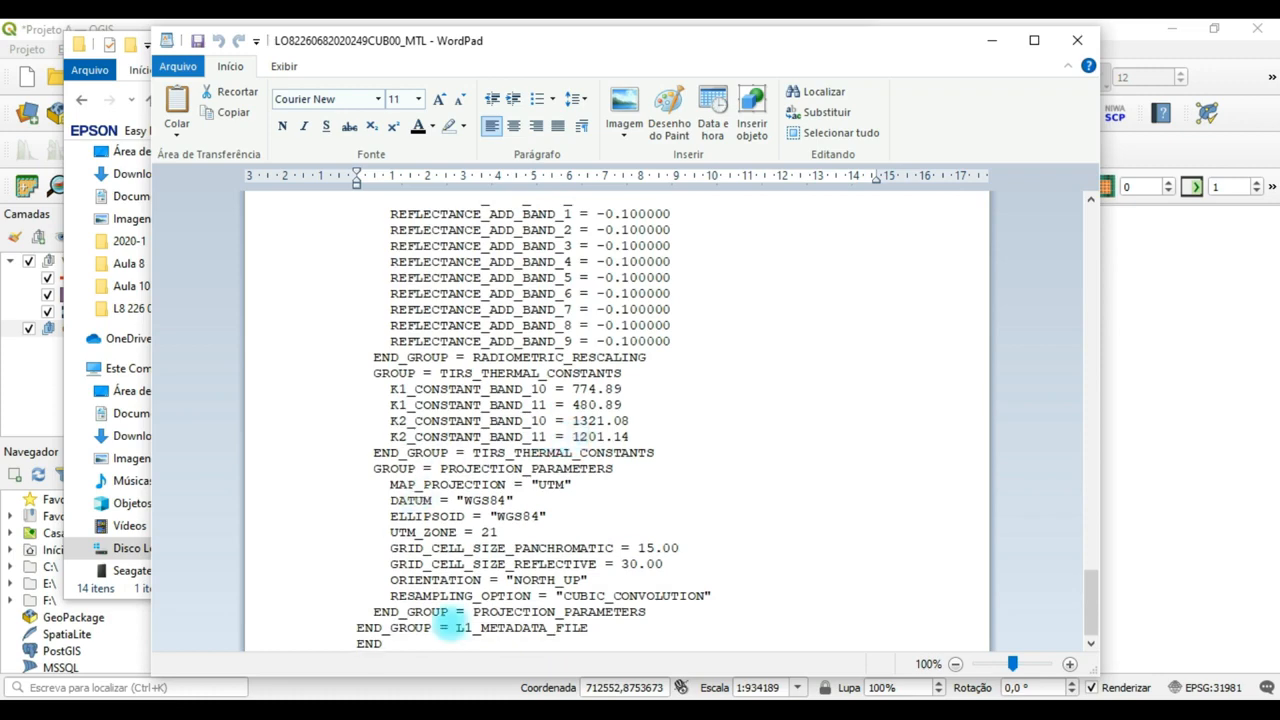
{"action": "scroll", "coordinate": [665, 383], "scroll_direction": "up", "scroll_amount": 20}
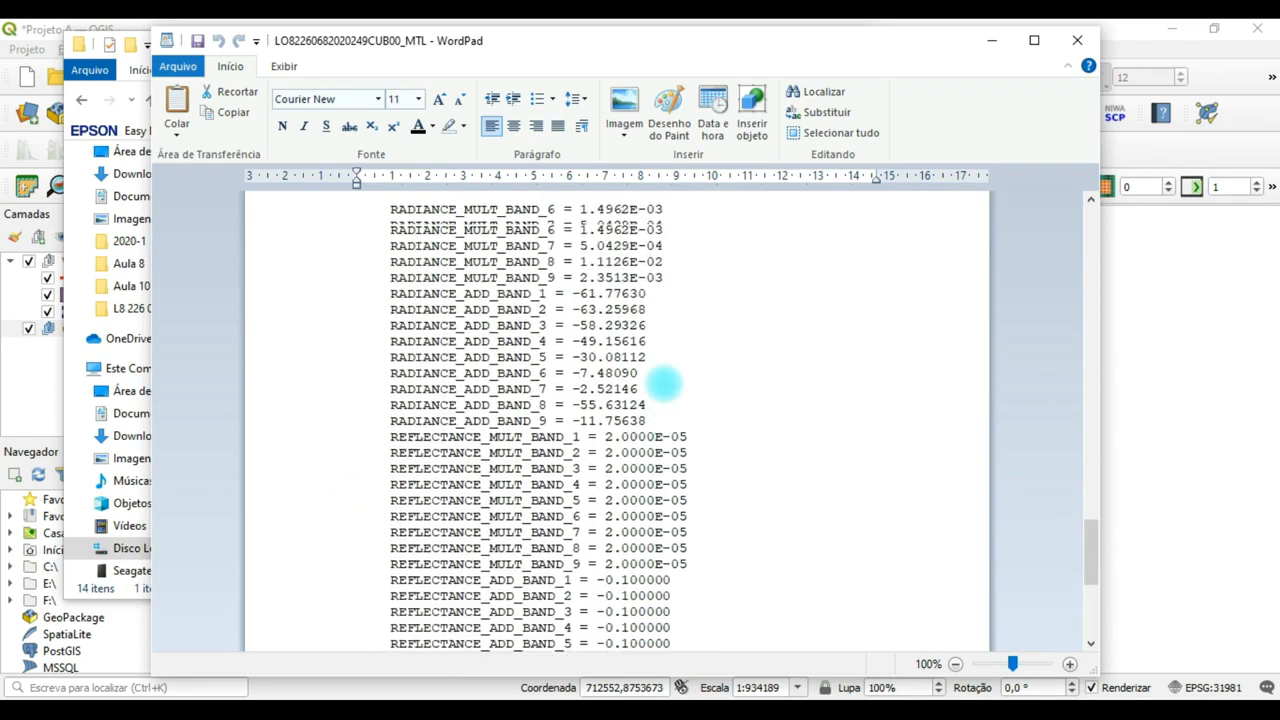
{"action": "scroll", "coordinate": [665, 383], "scroll_direction": "up", "scroll_amount": 20}
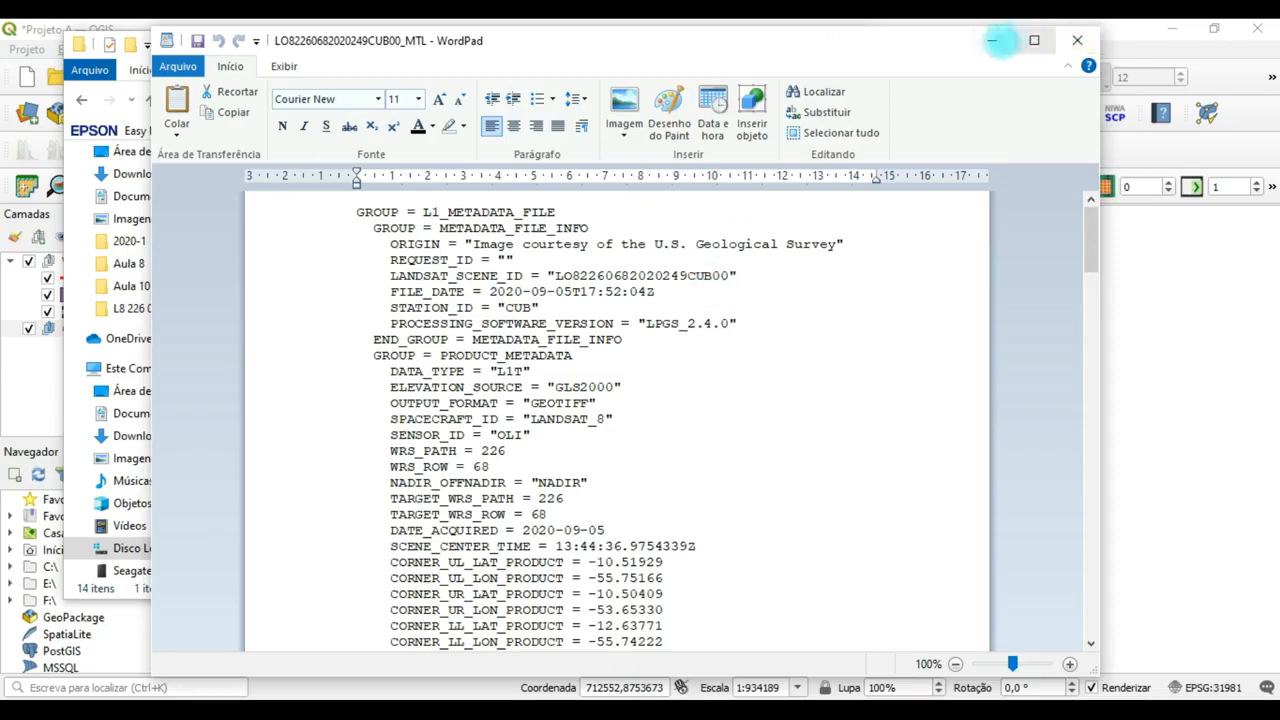
{"action": "left_click", "coordinate": [1077, 40]}
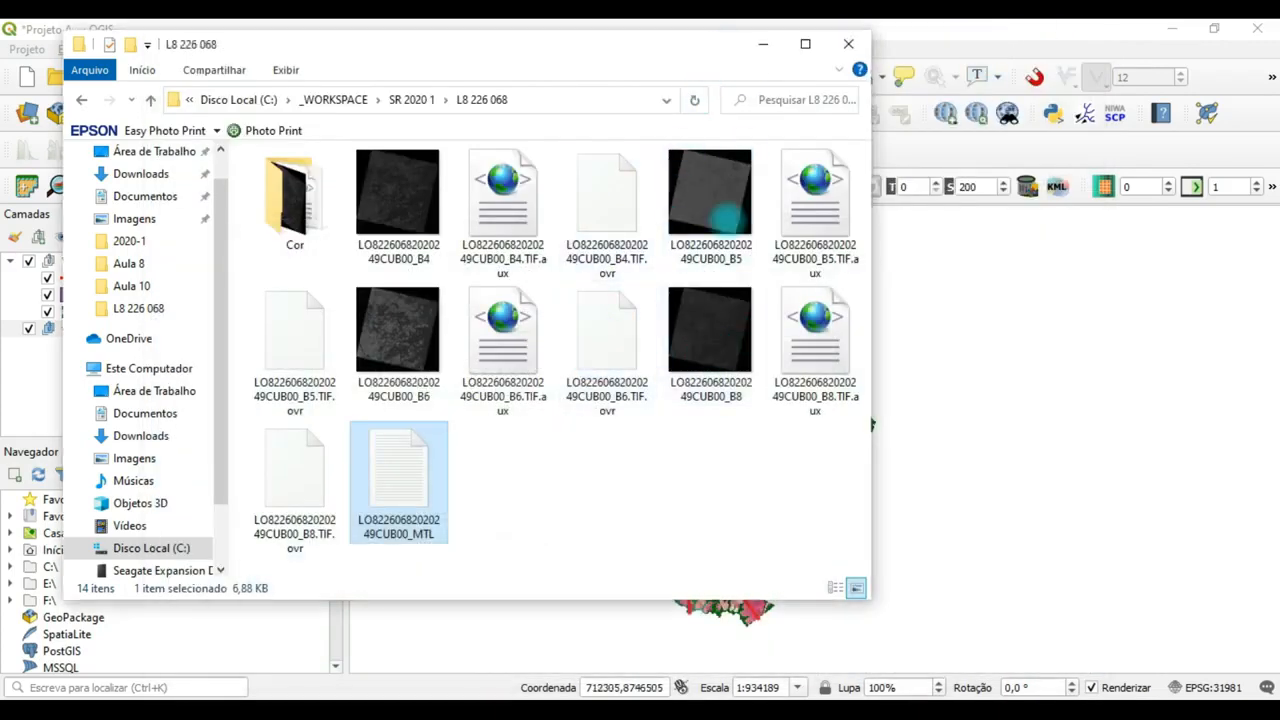
{"action": "left_click", "coordinate": [490, 505]}
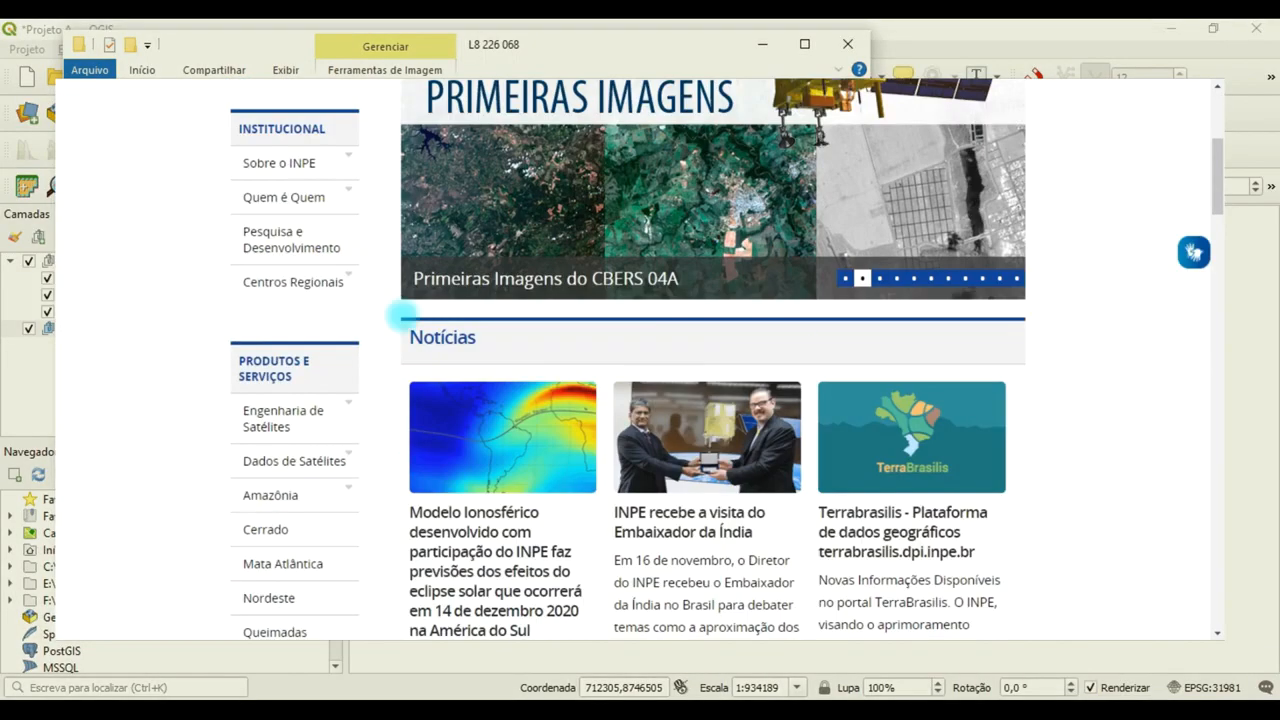
{"action": "scroll", "coordinate": [402, 318], "scroll_direction": "up", "scroll_amount": 4}
{"action": "scroll", "coordinate": [440, 325], "scroll_direction": "down", "scroll_amount": 4}
{"action": "left_click", "coordinate": [278, 466]}
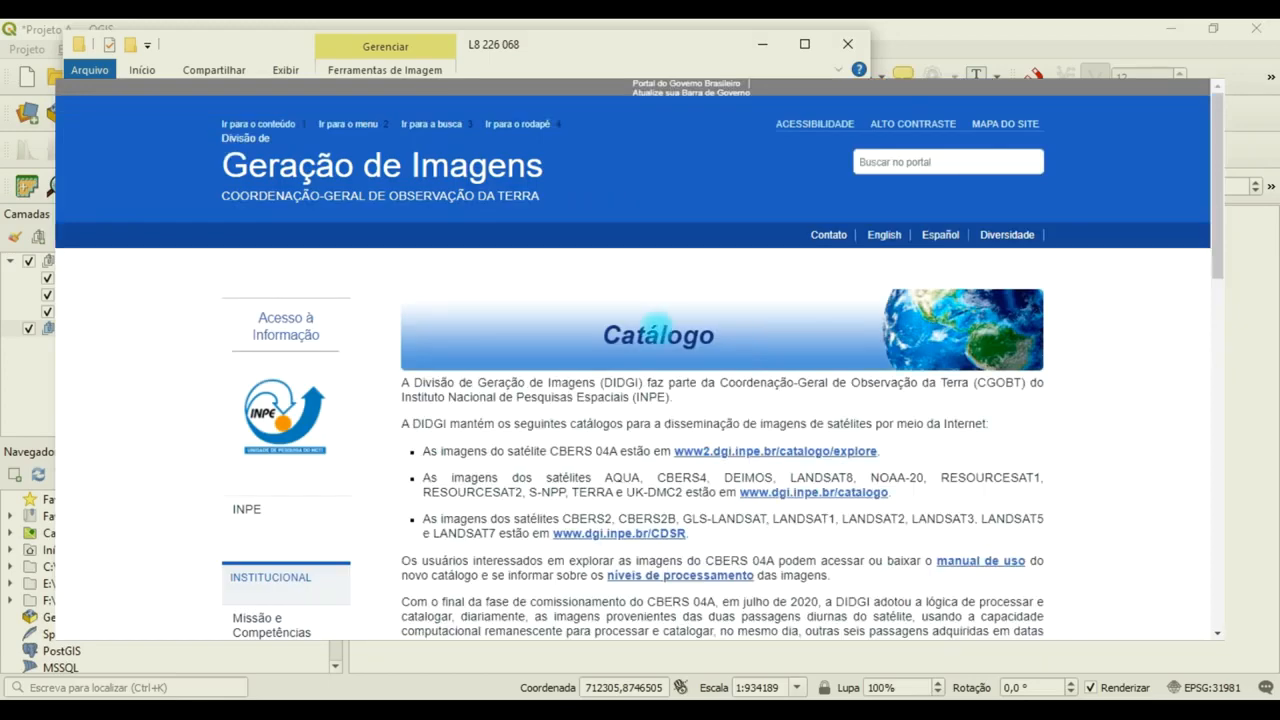
{"action": "scroll", "coordinate": [771, 343], "scroll_direction": "down", "scroll_amount": 4}
{"action": "scroll", "coordinate": [510, 335], "scroll_direction": "up", "scroll_amount": 2}
{"action": "left_click", "coordinate": [814, 330]}
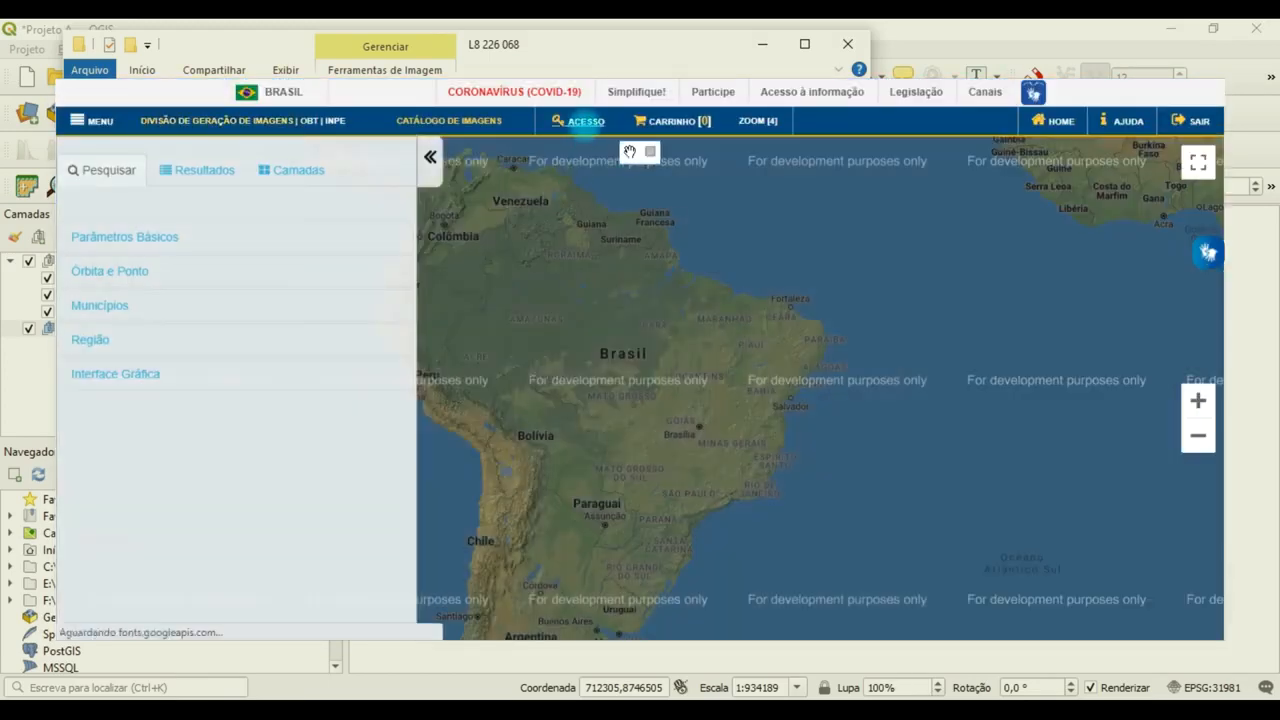
Log in to the image catalogue with the account's username and password.
{"action": "left_click", "coordinate": [585, 121]}
{"action": "left_click", "coordinate": [580, 214]}
{"action": "left_click", "coordinate": [577, 248]}
{"action": "left_click_drag", "start_coordinate": [564, 215], "coordinate": [607, 241]}
{"action": "left_click", "coordinate": [605, 247]}
{"action": "type", "text": "••••"}
{"action": "left_click", "coordinate": [640, 283]}
Set the catalogue search's basic parameters to satellite LANDSAT-8 and instrument OLI.
{"action": "left_click", "coordinate": [141, 238]}
{"action": "left_click", "coordinate": [141, 355]}
{"action": "left_click", "coordinate": [143, 425]}
{"action": "left_click_drag", "start_coordinate": [406, 320], "coordinate": [406, 392]}
Set the search period from 05/09/2020 to 12/09/2020 and tighten the cloud and minimum quality limits.
{"action": "left_click", "coordinate": [88, 331]}
{"action": "left_click_drag", "start_coordinate": [88, 331], "coordinate": [73, 331]}
{"action": "type", "text": "05/01/2015"}
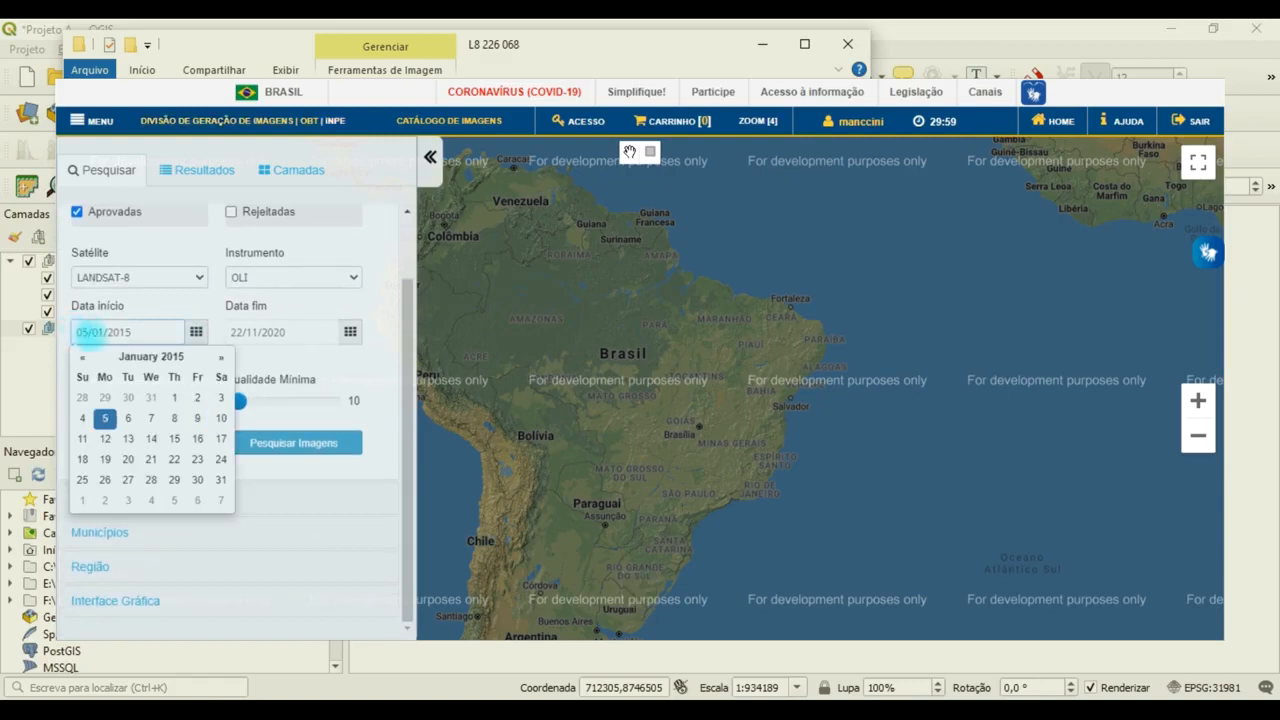
{"action": "key", "text": "BackSpace"}
{"action": "key", "text": "BackSpace"}
{"action": "key", "text": "BackSpace"}
{"action": "key", "text": "BackSpace"}
{"action": "key", "text": "BackSpace"}
{"action": "key", "text": "BackSpace"}
{"action": "type", "text": "9/2020"}
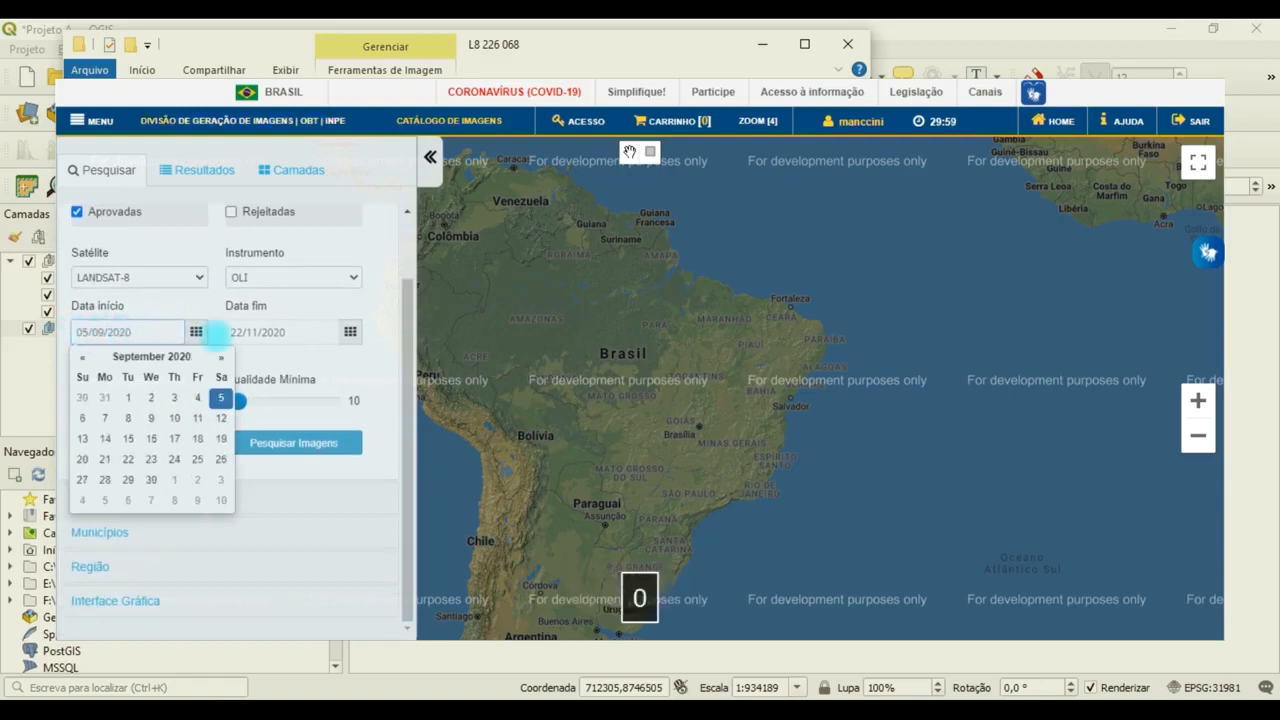
{"action": "left_click", "coordinate": [240, 332]}
{"action": "type", "text": "12092020"}
{"action": "left_click_drag", "start_coordinate": [182, 400], "coordinate": [105, 400]}
{"action": "left_click_drag", "start_coordinate": [237, 400], "coordinate": [310, 400]}
Restrict the search to orbits 226 to 227 and point 68 to 68, and search for images.
{"action": "left_click", "coordinate": [166, 498]}
{"action": "left_click", "coordinate": [85, 441]}
{"action": "type", "text": "226"}
{"action": "left_click", "coordinate": [157, 441]}
{"action": "type", "text": "227"}
{"action": "left_click", "coordinate": [251, 441]}
{"action": "type", "text": "68"}
{"action": "left_click", "coordinate": [306, 441]}
{"action": "type", "text": "68"}
{"action": "left_click", "coordinate": [180, 479]}
Add the L8-OLI 227/068 scene of 2020-09-12 and the 226/068 scene of 2020-09-05 to the cart.
{"action": "scroll", "coordinate": [206, 300], "scroll_direction": "down", "scroll_amount": 1}
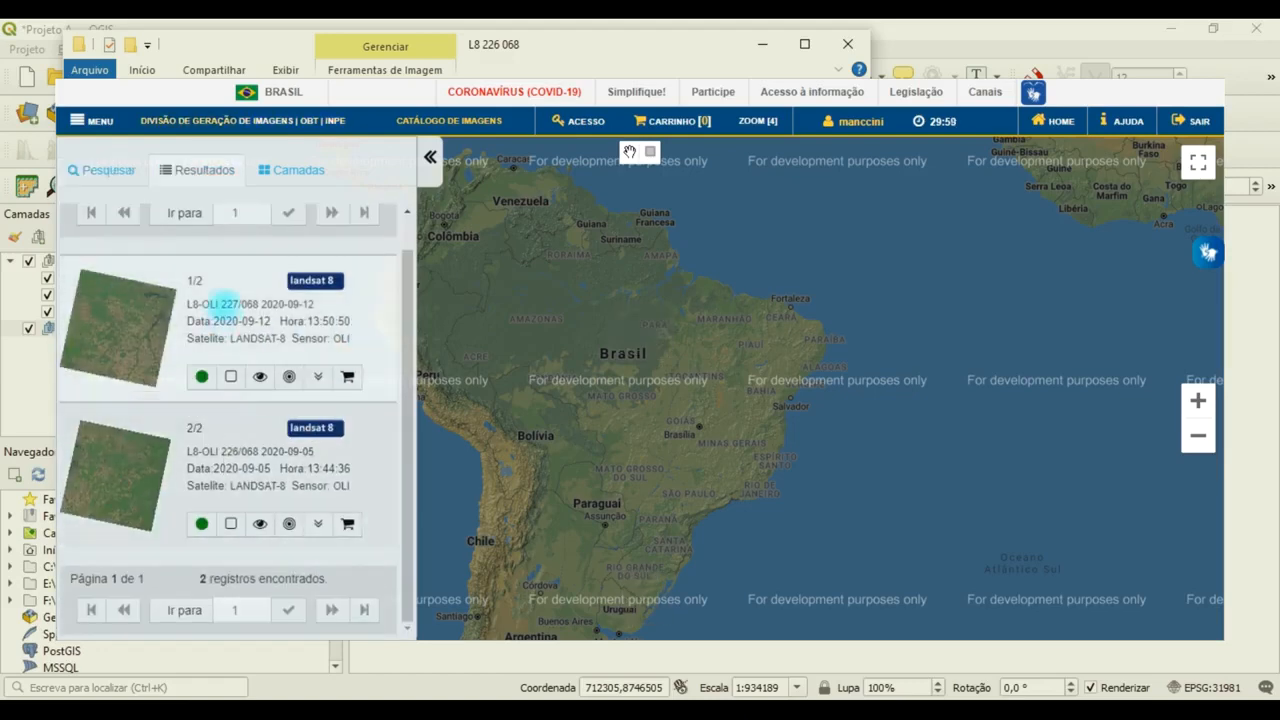
{"action": "left_click", "coordinate": [347, 376]}
{"action": "left_click", "coordinate": [347, 524]}
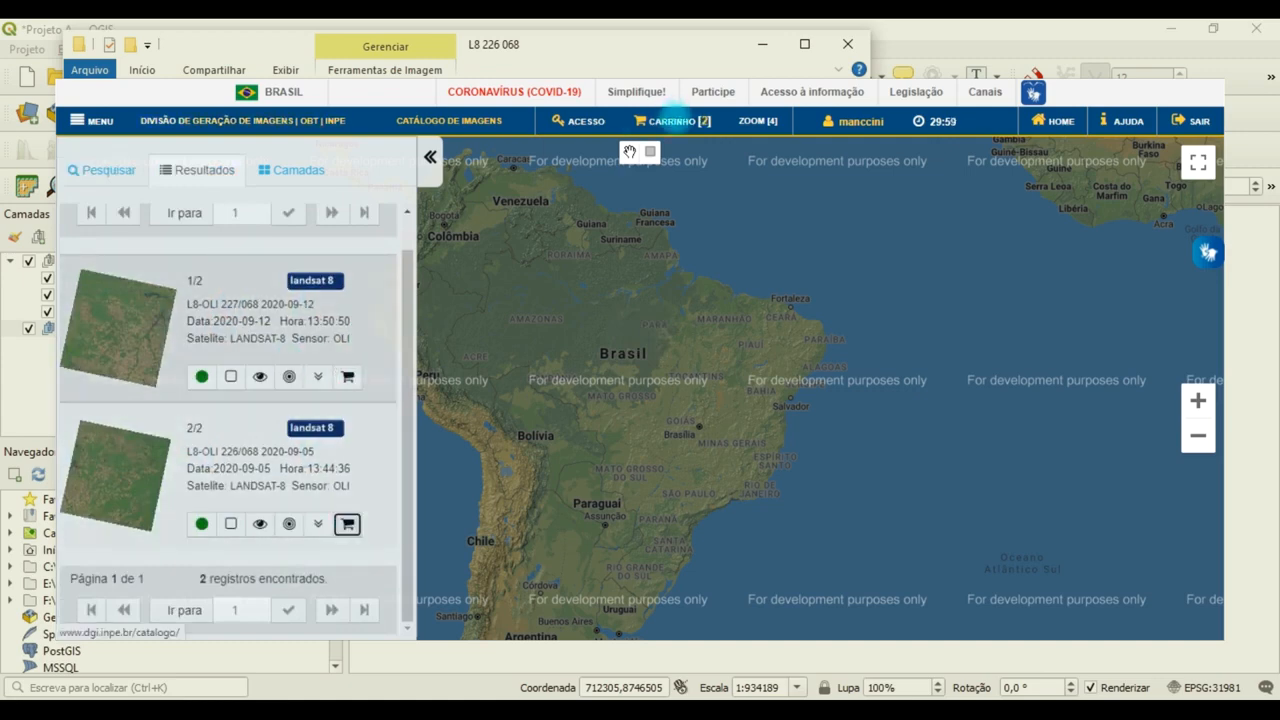
Submit the cart's order for the two Landsat 8 scenes and close the order confirmation.
{"action": "left_click", "coordinate": [672, 121]}
{"action": "scroll", "coordinate": [688, 291], "scroll_direction": "down", "scroll_amount": 5}
{"action": "left_click", "coordinate": [646, 451]}
{"action": "left_click", "coordinate": [600, 300]}
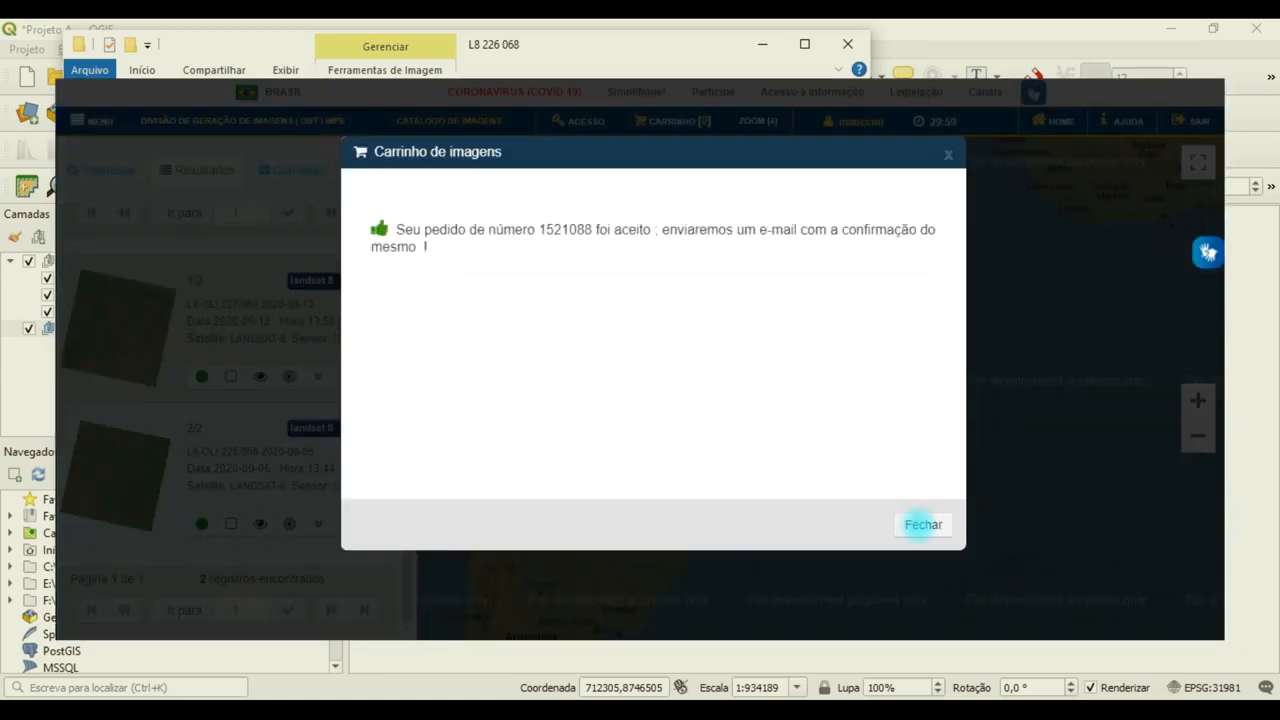
{"action": "left_click", "coordinate": [922, 524]}
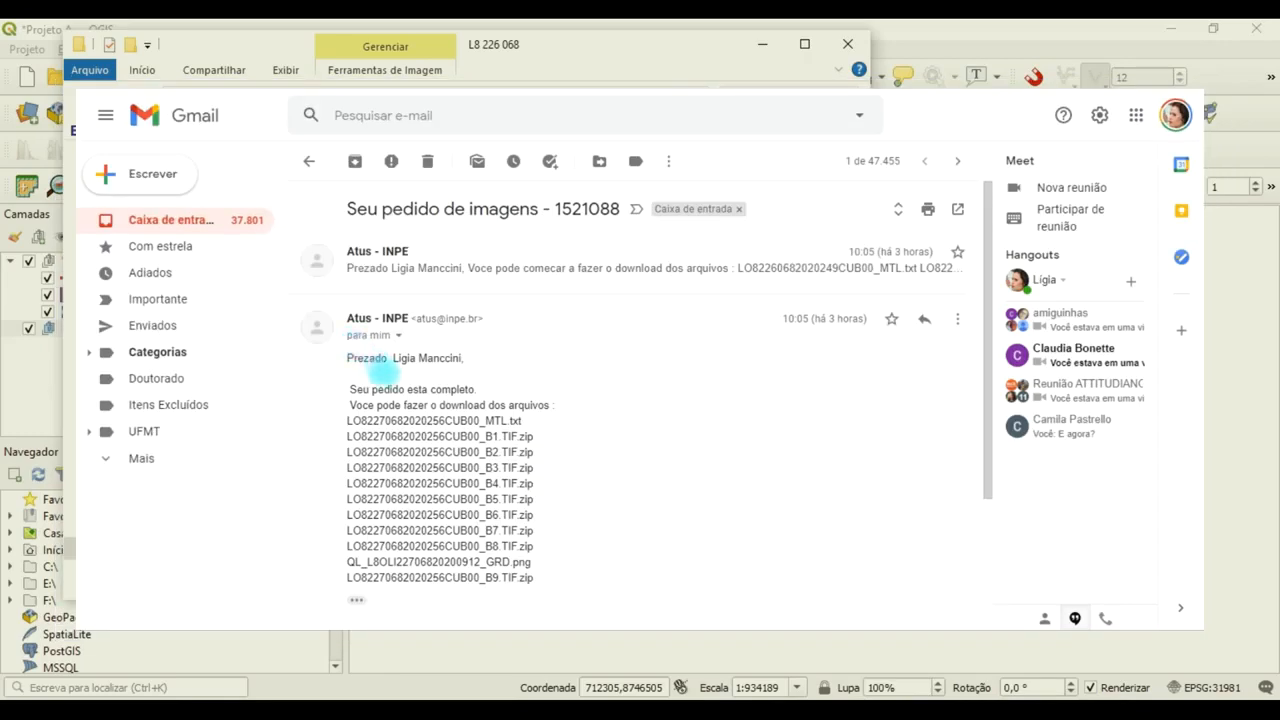
Switch to Gmail, open the order's download link and locate the MTL.txt files of both scenes in the file index.
{"action": "scroll", "coordinate": [390, 372], "scroll_direction": "down", "scroll_amount": 3}
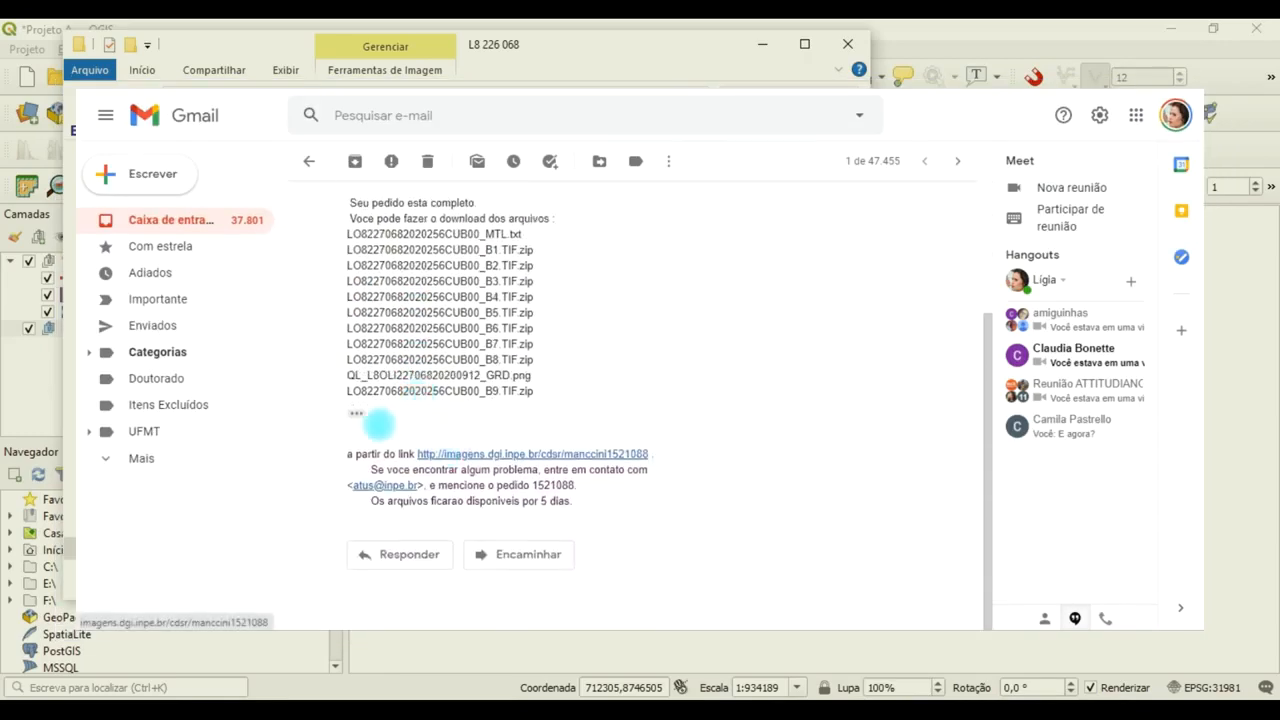
{"action": "left_click", "coordinate": [494, 455]}
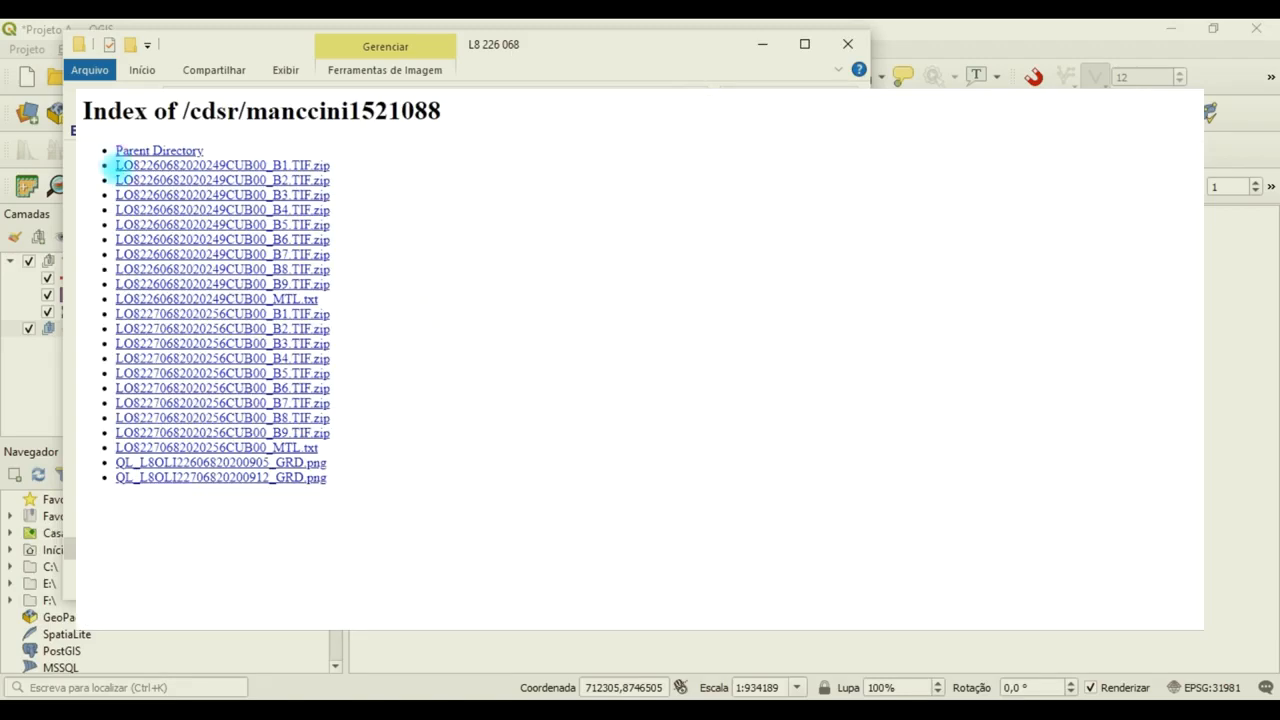
{"action": "left_click_drag", "start_coordinate": [343, 297], "coordinate": [108, 298]}
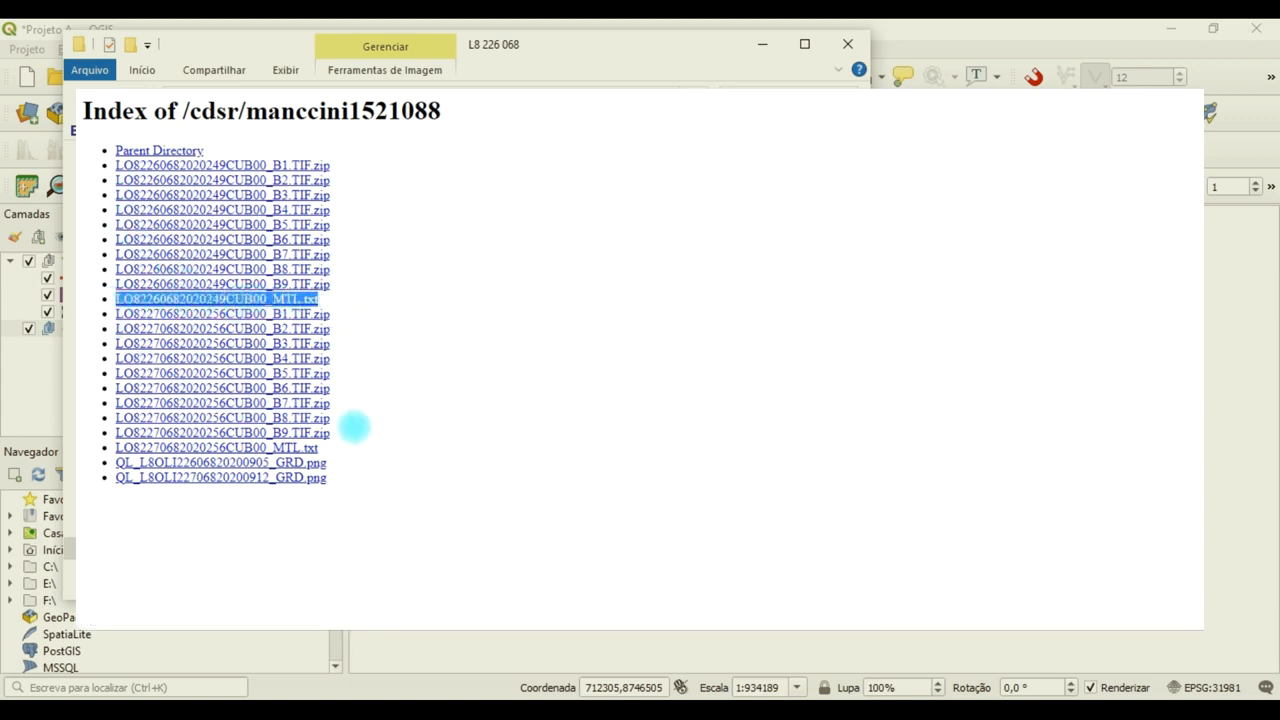
{"action": "left_click_drag", "start_coordinate": [333, 446], "coordinate": [106, 448]}
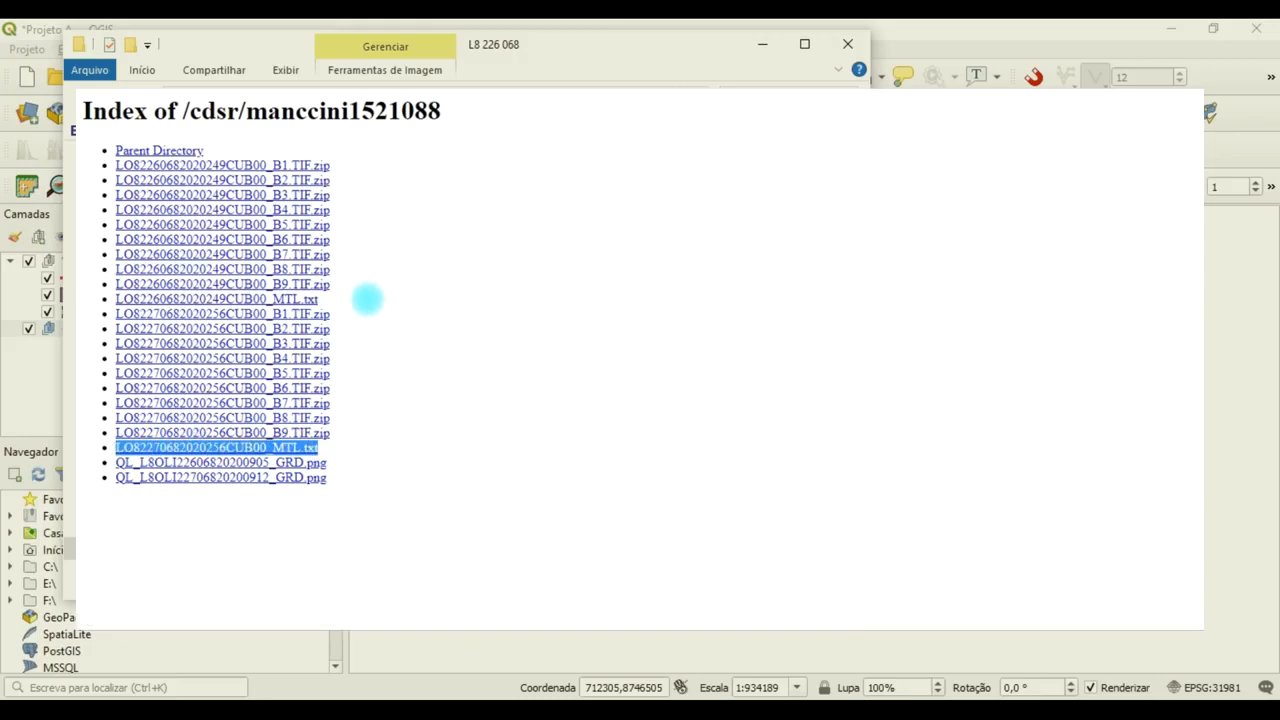
{"action": "left_click", "coordinate": [364, 295]}
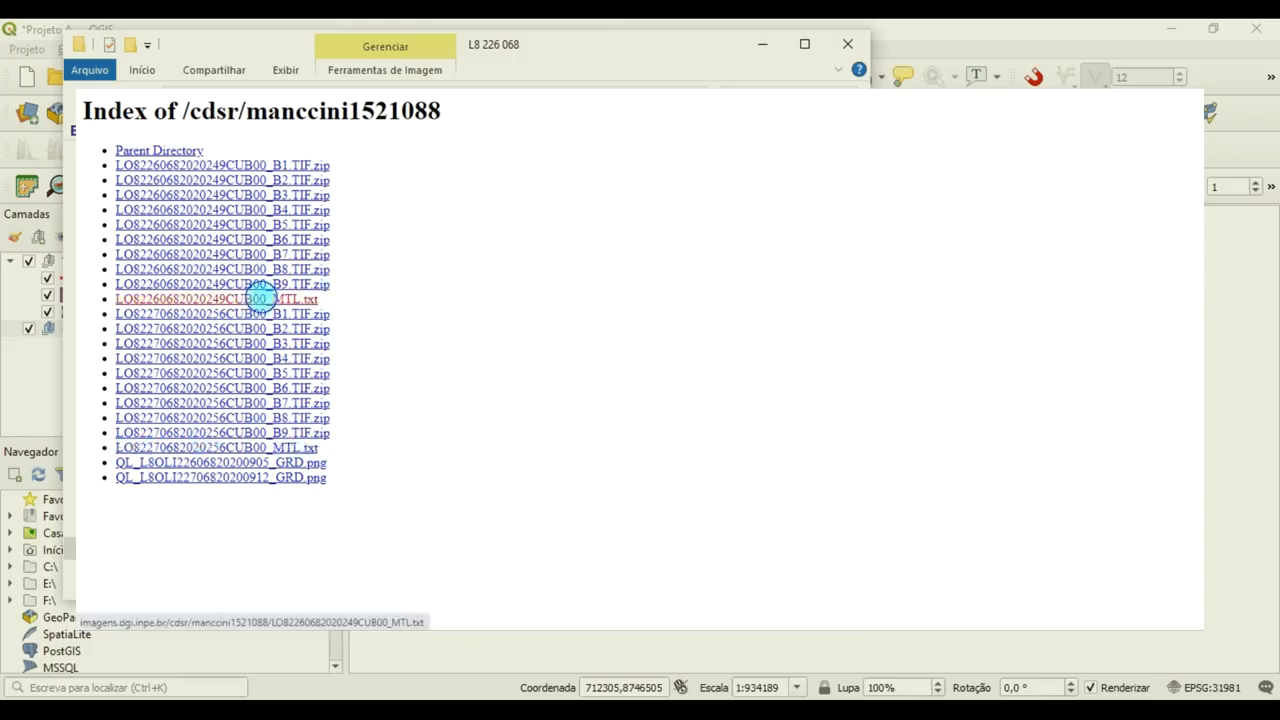
{"action": "left_click", "coordinate": [260, 297]}
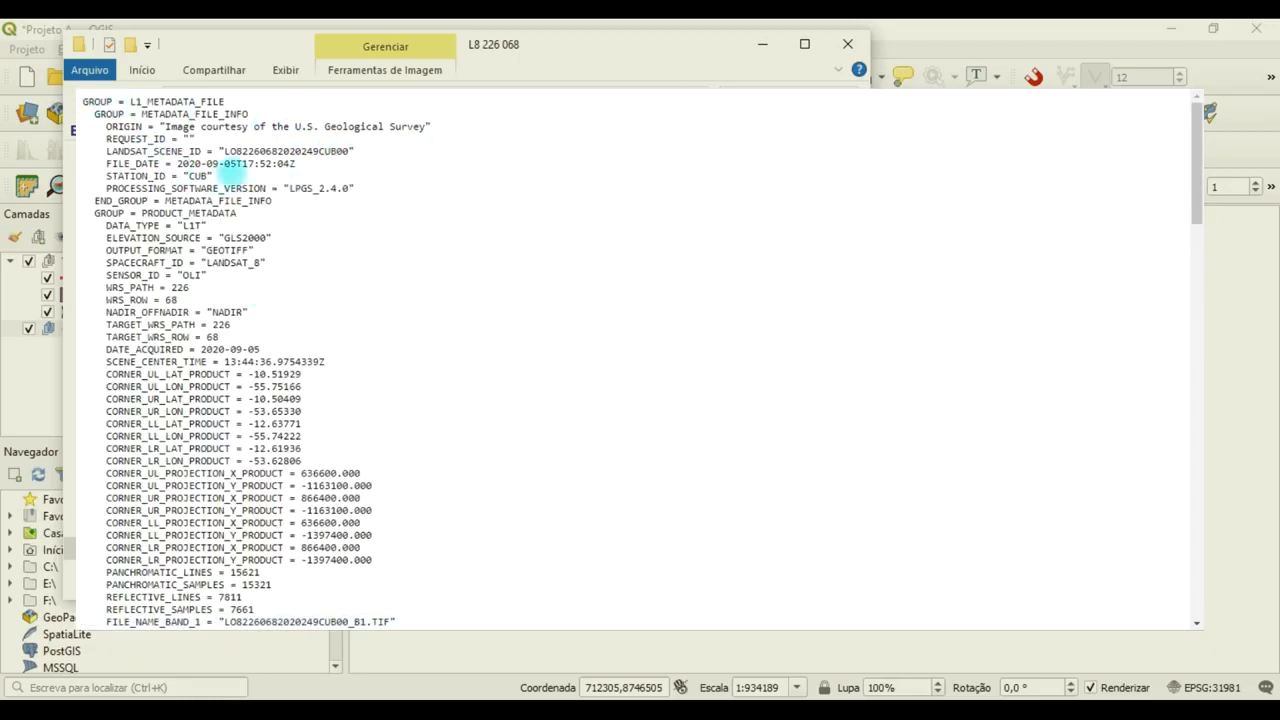
{"action": "left_click_drag", "start_coordinate": [87, 101], "coordinate": [400, 624]}
{"action": "left_click", "coordinate": [674, 510]}
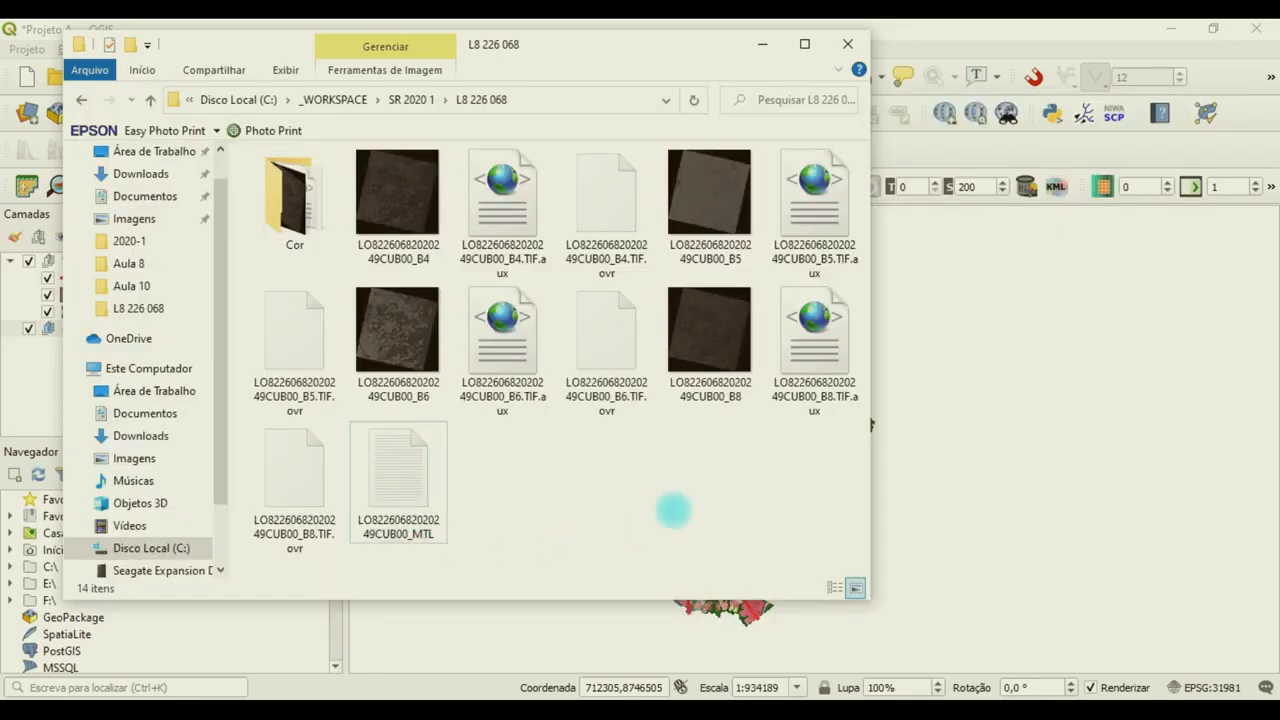
{"action": "double_click", "coordinate": [412, 488]}
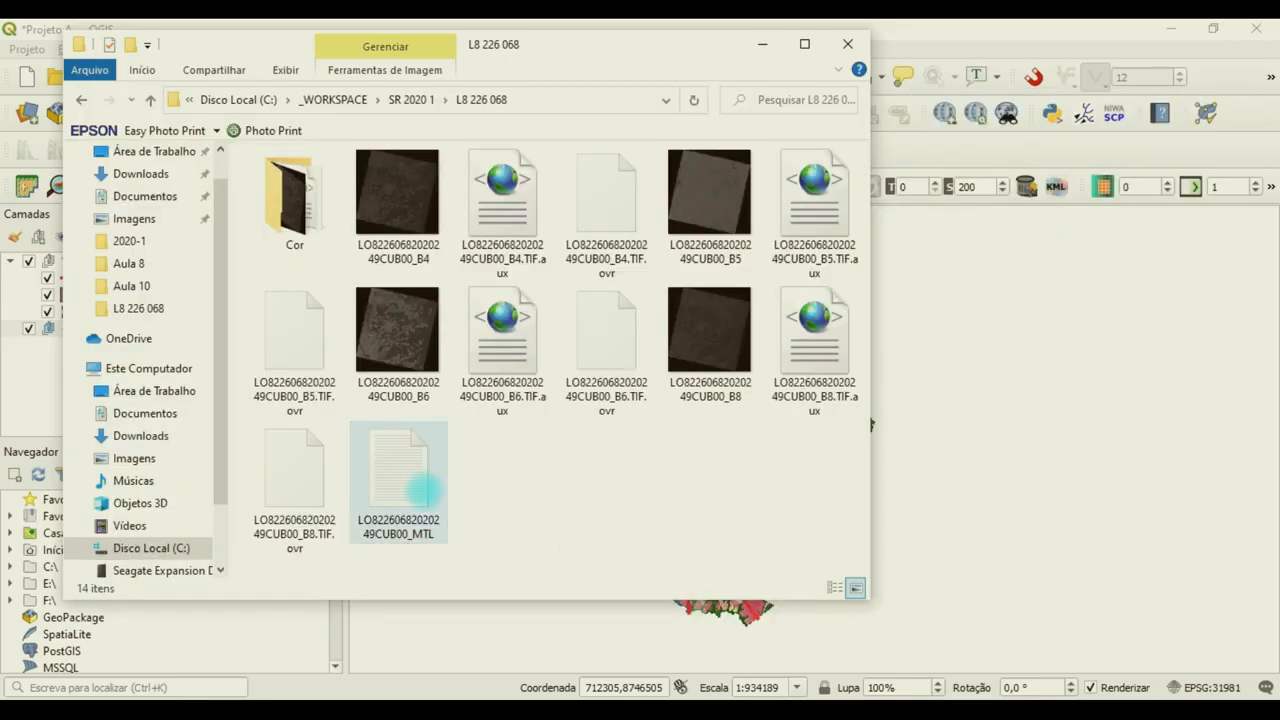
{"action": "key", "text": "ctrl+a"}
{"action": "key", "text": "ctrl+c"}
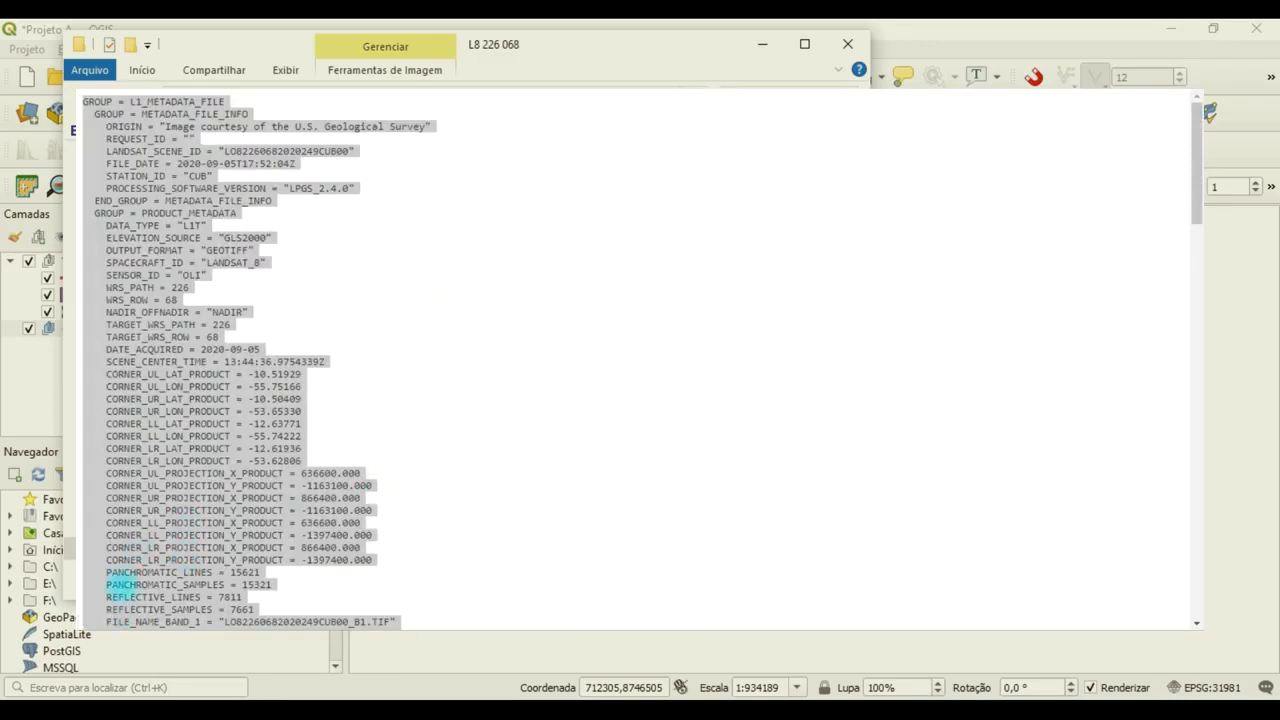
{"action": "key", "text": "super"}
{"action": "left_click", "coordinate": [187, 217]}
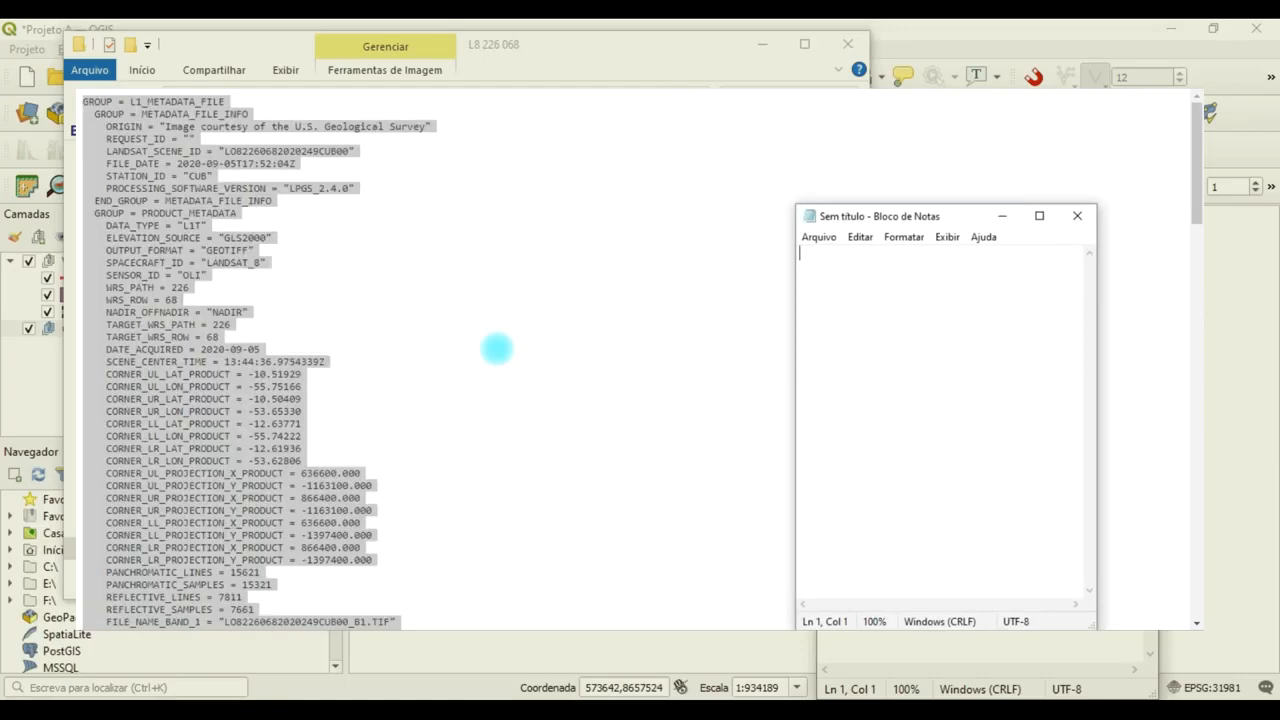
{"action": "key", "text": "ctrl+v"}
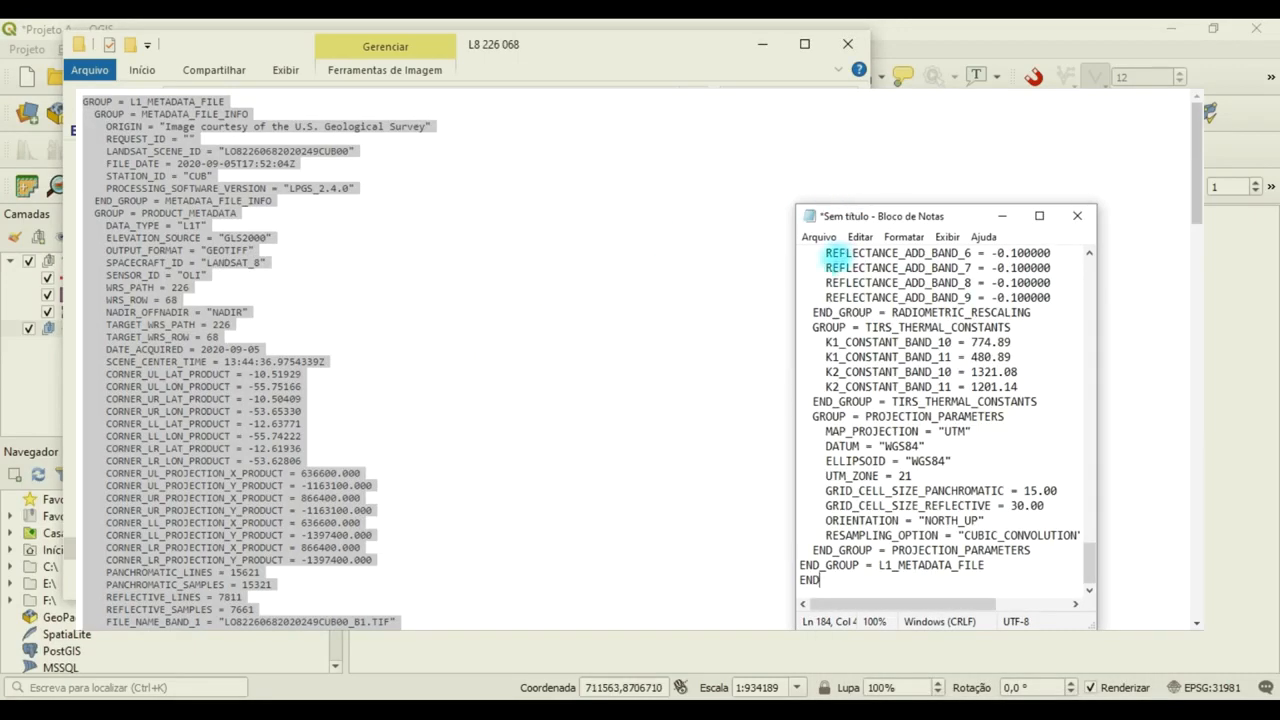
{"action": "left_click", "coordinate": [93, 76]}
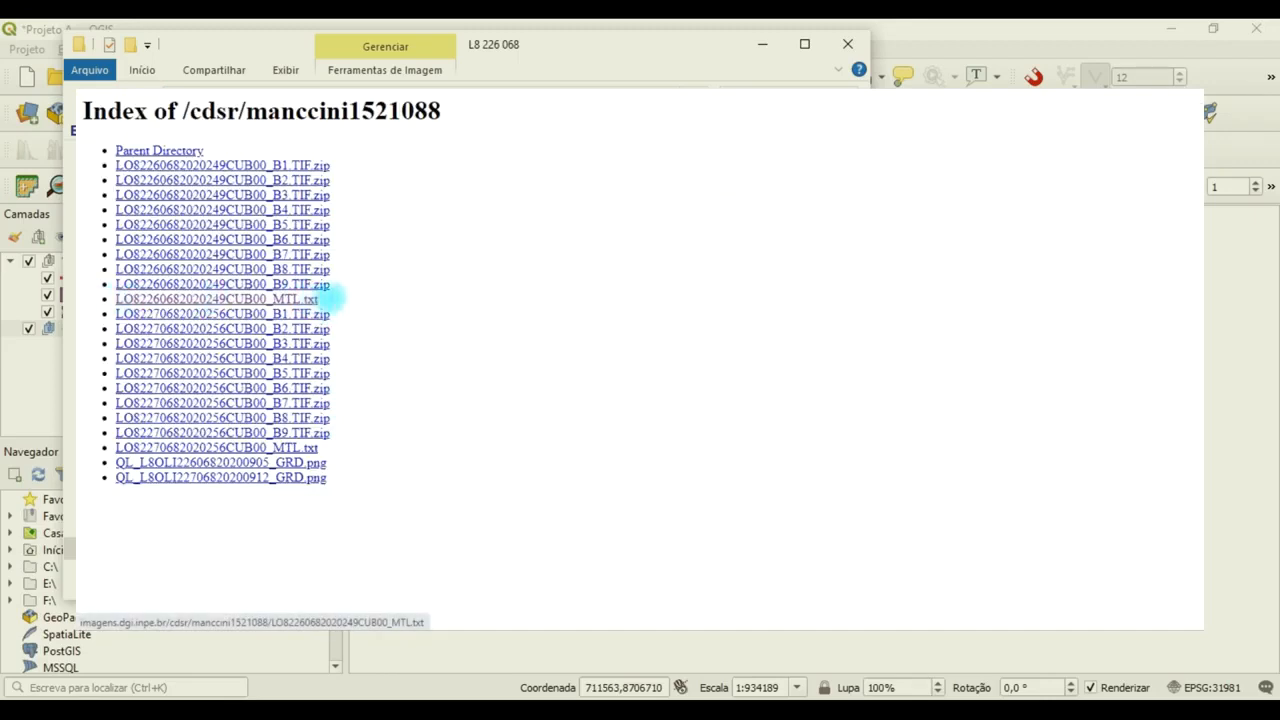
{"action": "left_click_drag", "start_coordinate": [333, 298], "coordinate": [94, 298]}
{"action": "key", "text": "ctrl+c"}
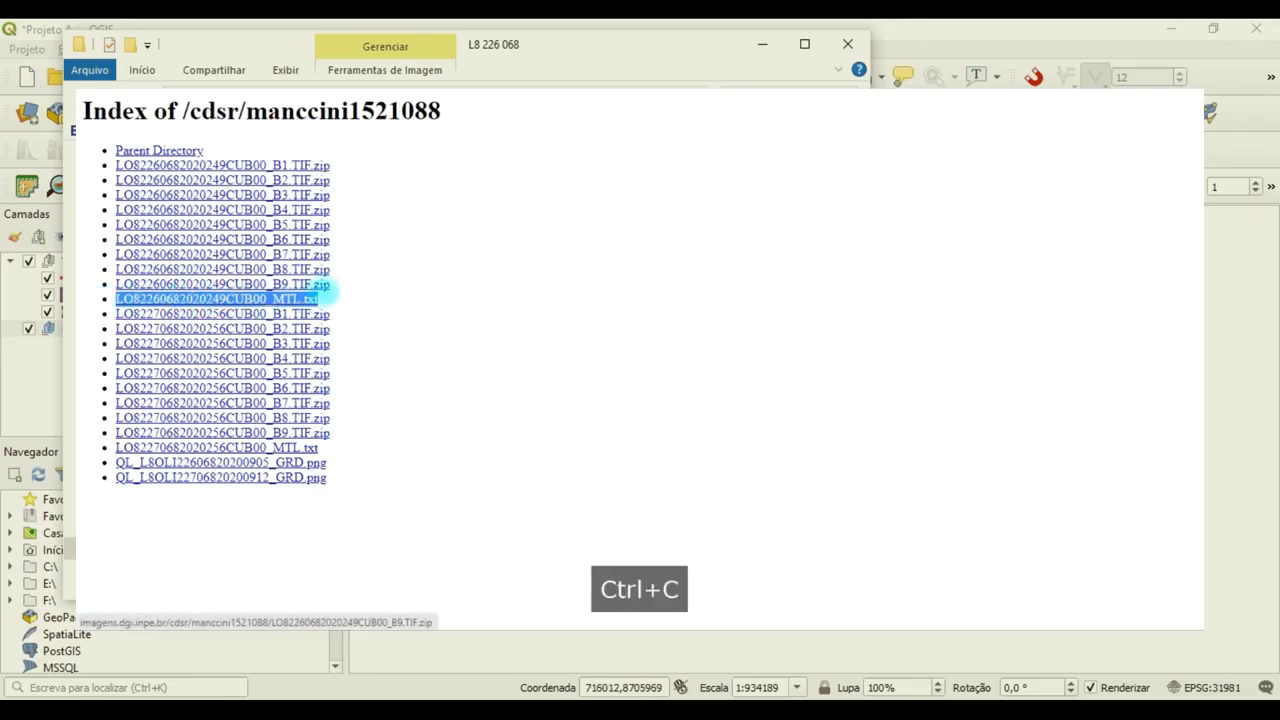
{"action": "left_click", "coordinate": [520, 640]}
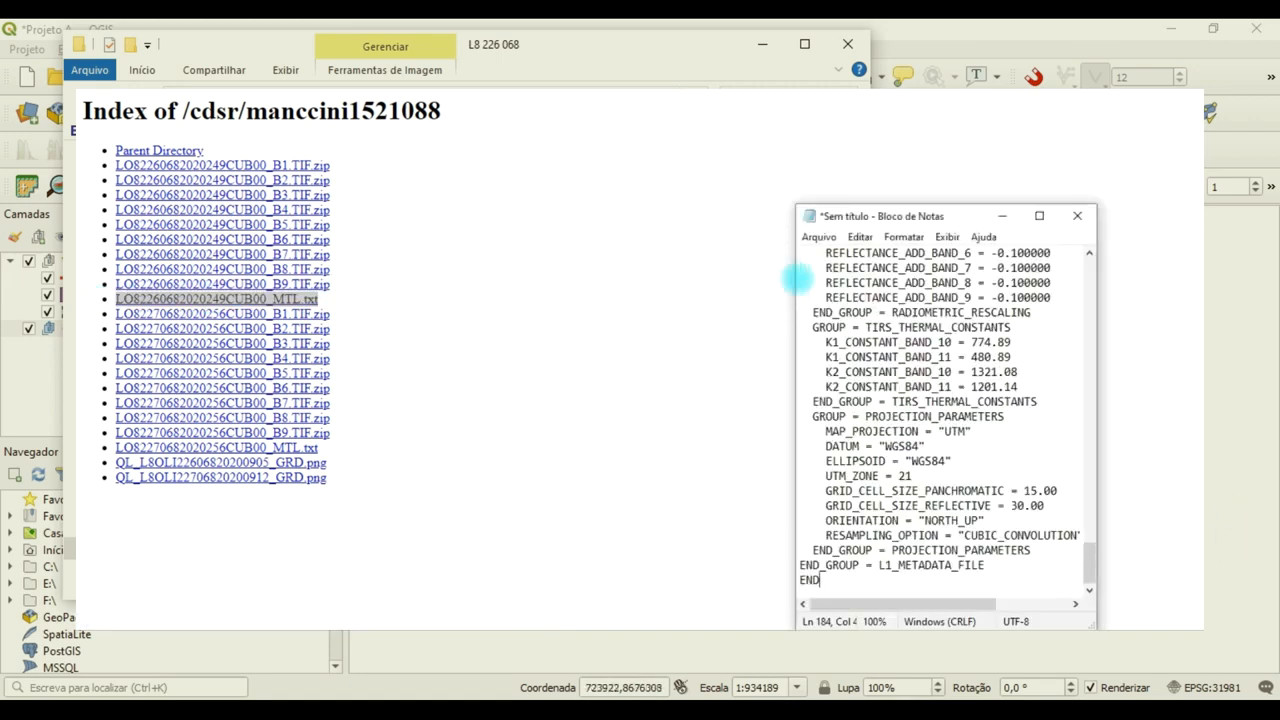
{"action": "left_click", "coordinate": [815, 237]}
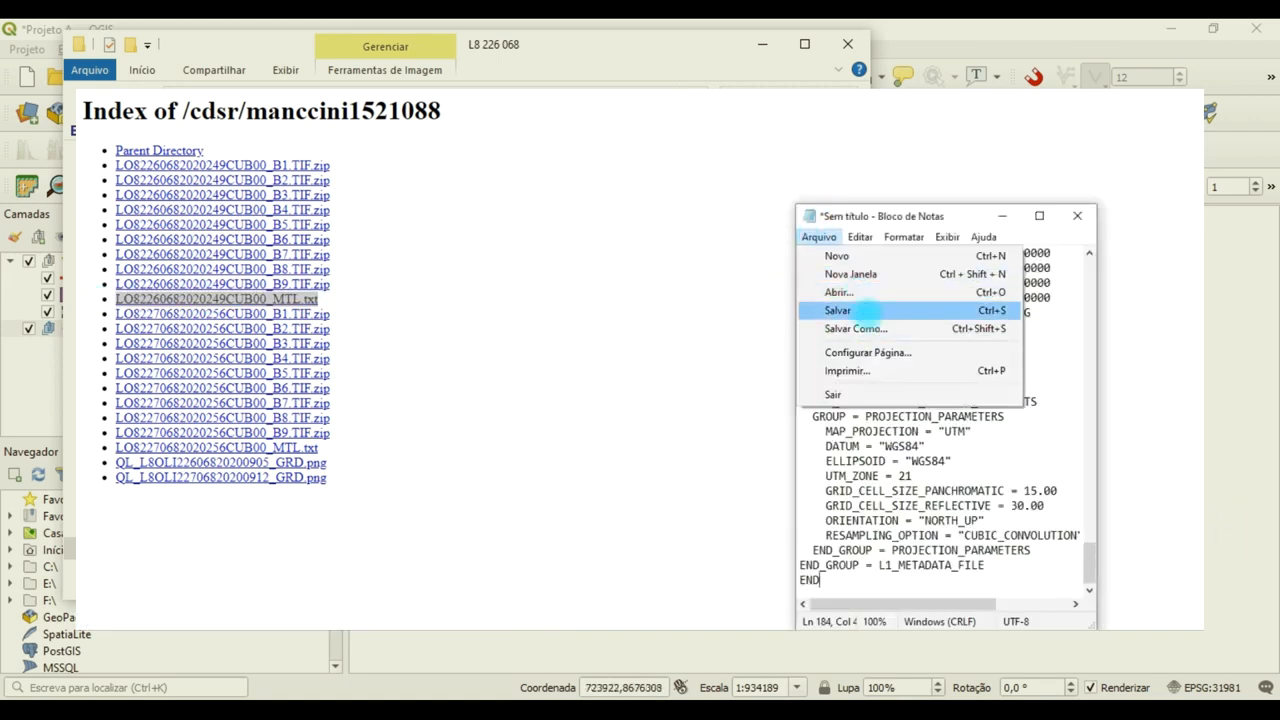
{"action": "left_click", "coordinate": [863, 311]}
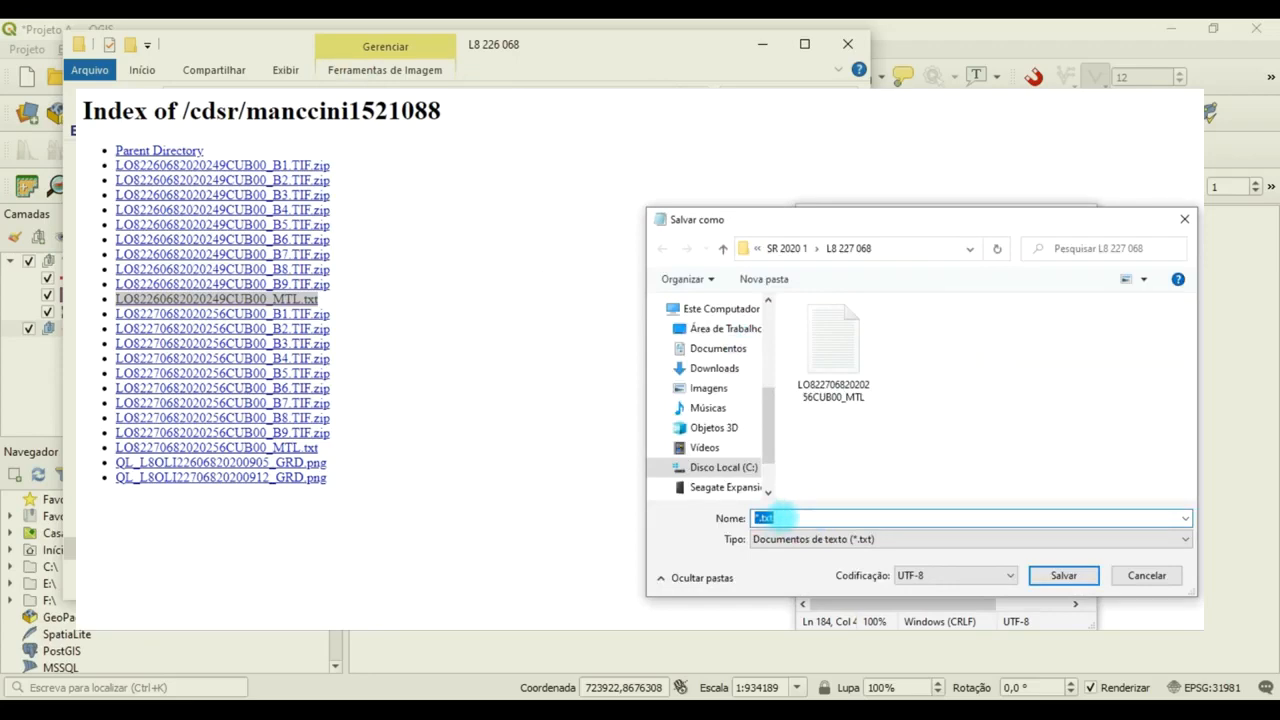
{"action": "key", "text": "ctrl+v"}
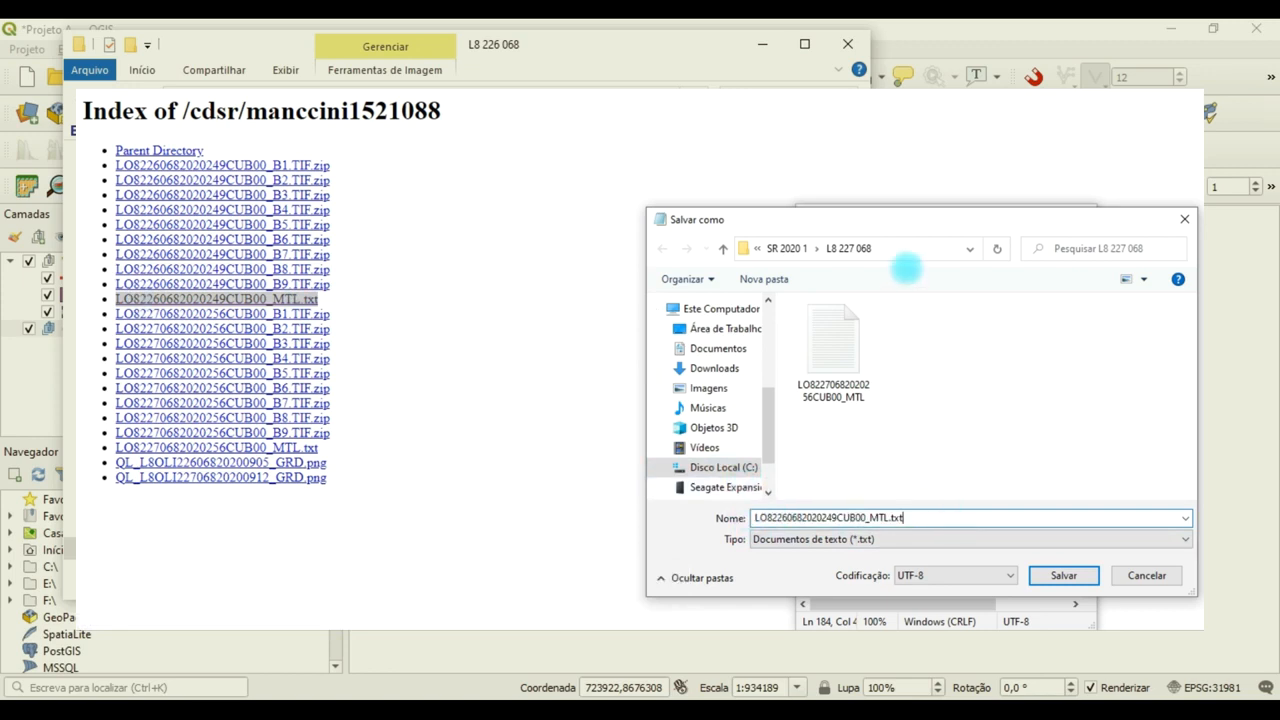
Set the metadata file's save location to the L8 226 068 folder inside SR 2020 1.
{"action": "left_click", "coordinate": [969, 248]}
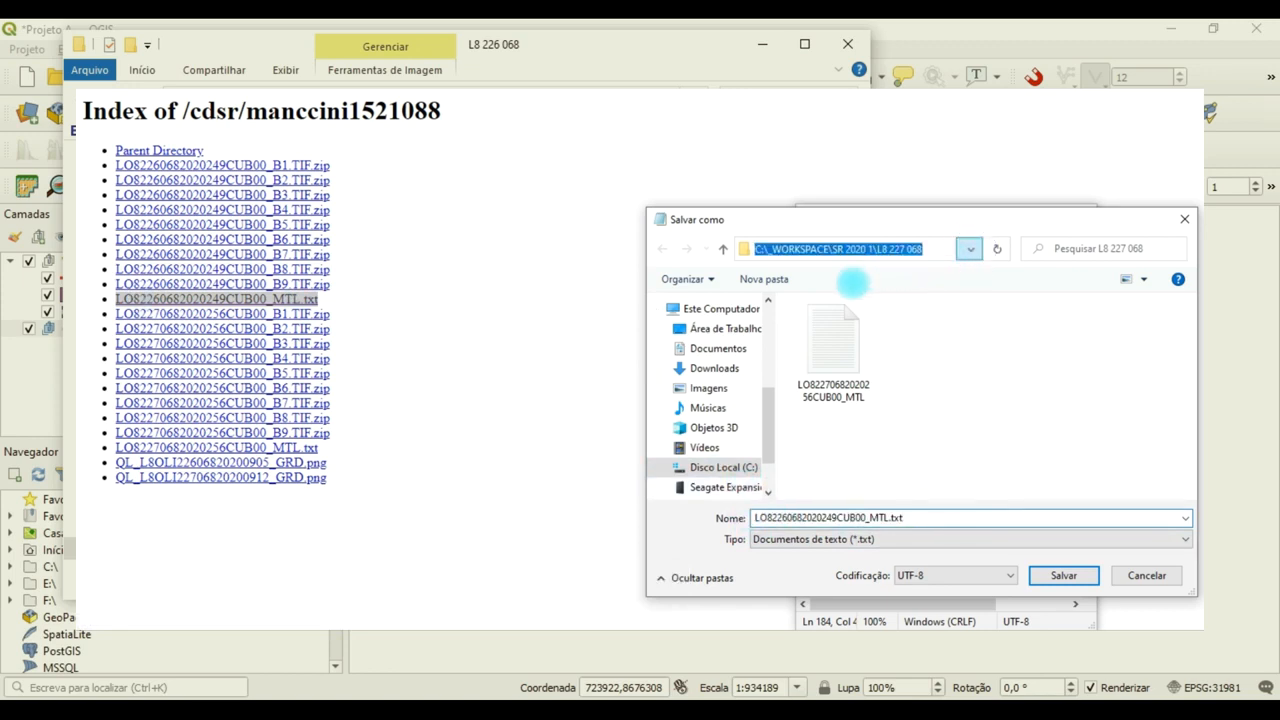
{"action": "left_click", "coordinate": [969, 248]}
{"action": "left_click", "coordinate": [724, 249]}
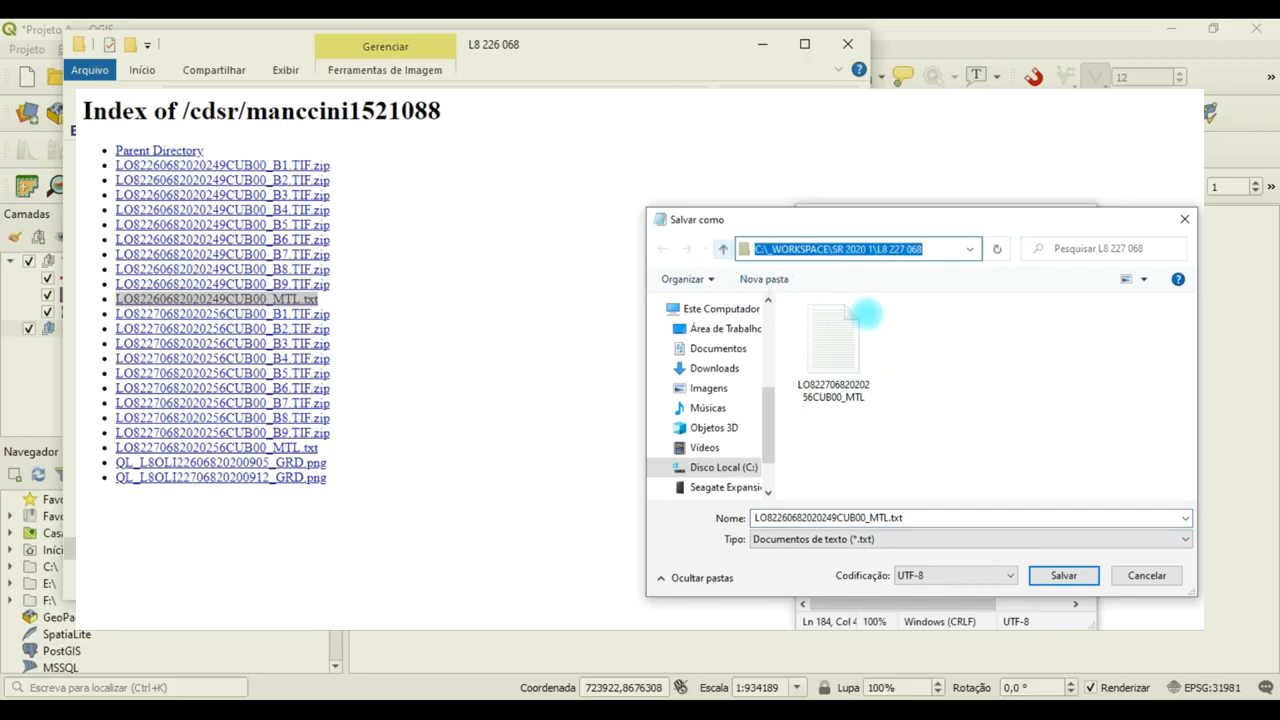
{"action": "double_click", "coordinate": [836, 344]}
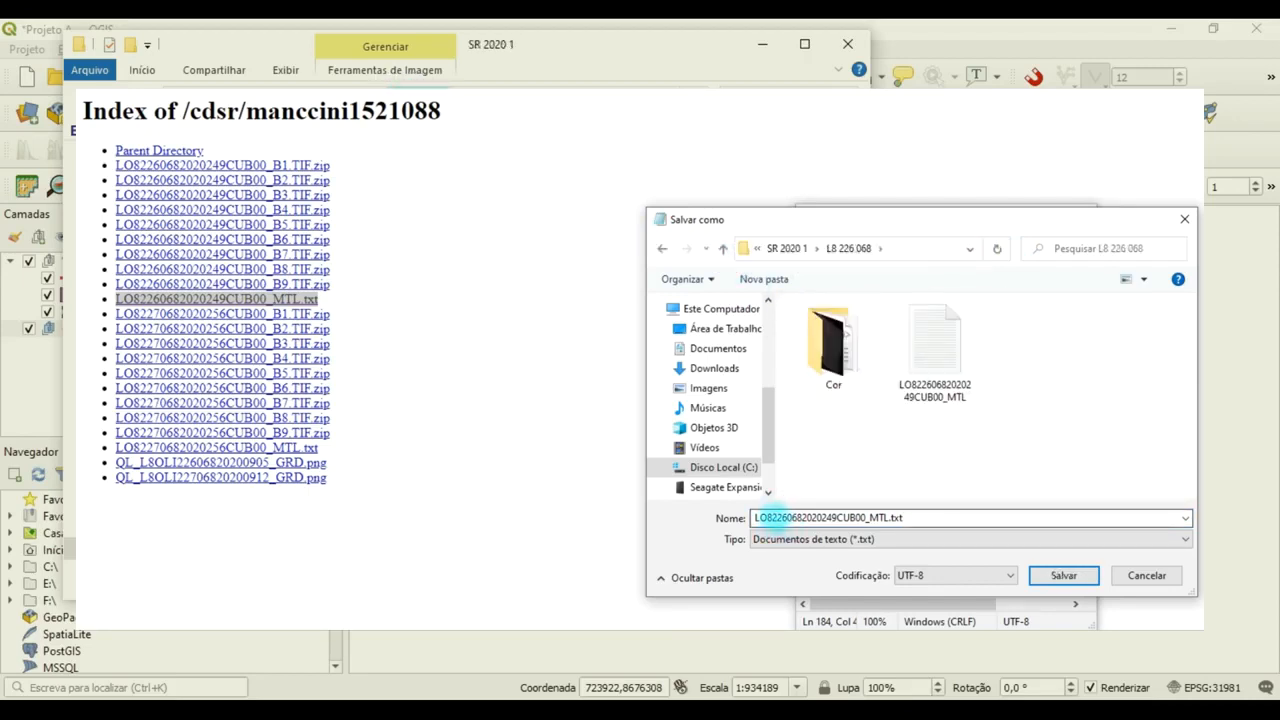
{"action": "double_click", "coordinate": [770, 517]}
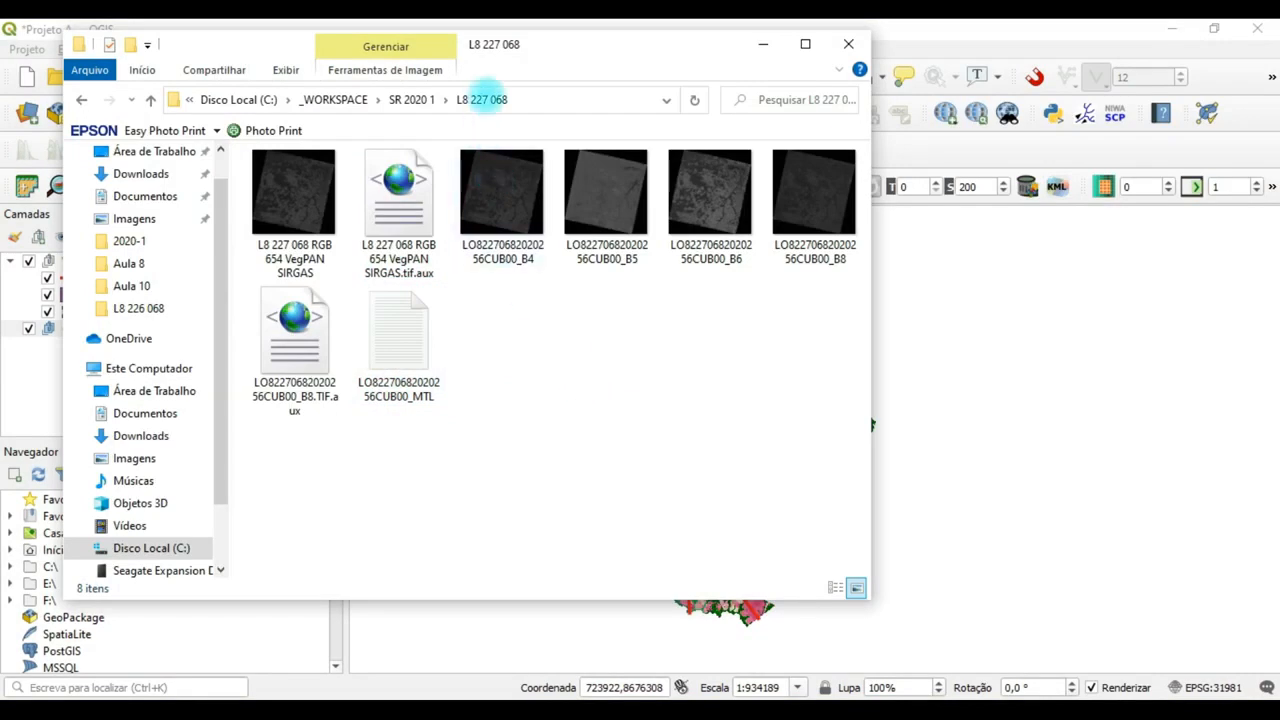
Go up to the SR 2020 1 folder, return to QGIS, and hide and collapse the Vetorização layer group.
{"action": "left_click", "coordinate": [414, 101]}
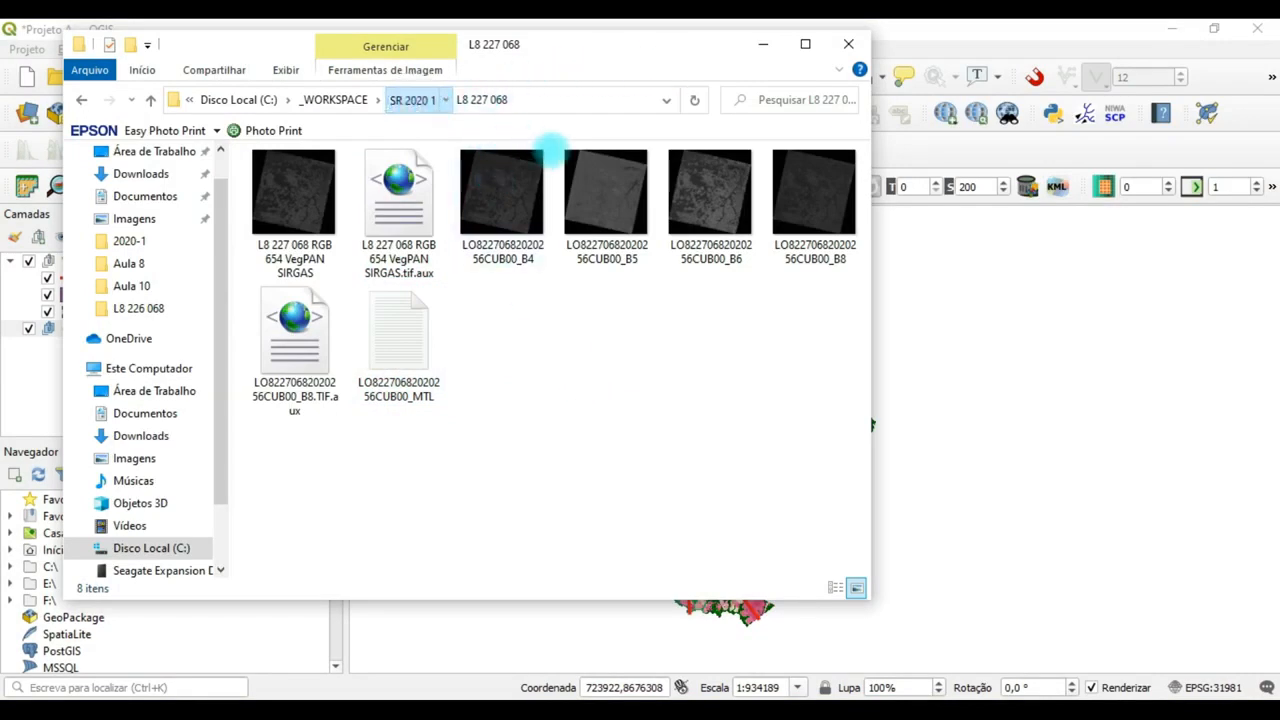
{"action": "left_click", "coordinate": [763, 44]}
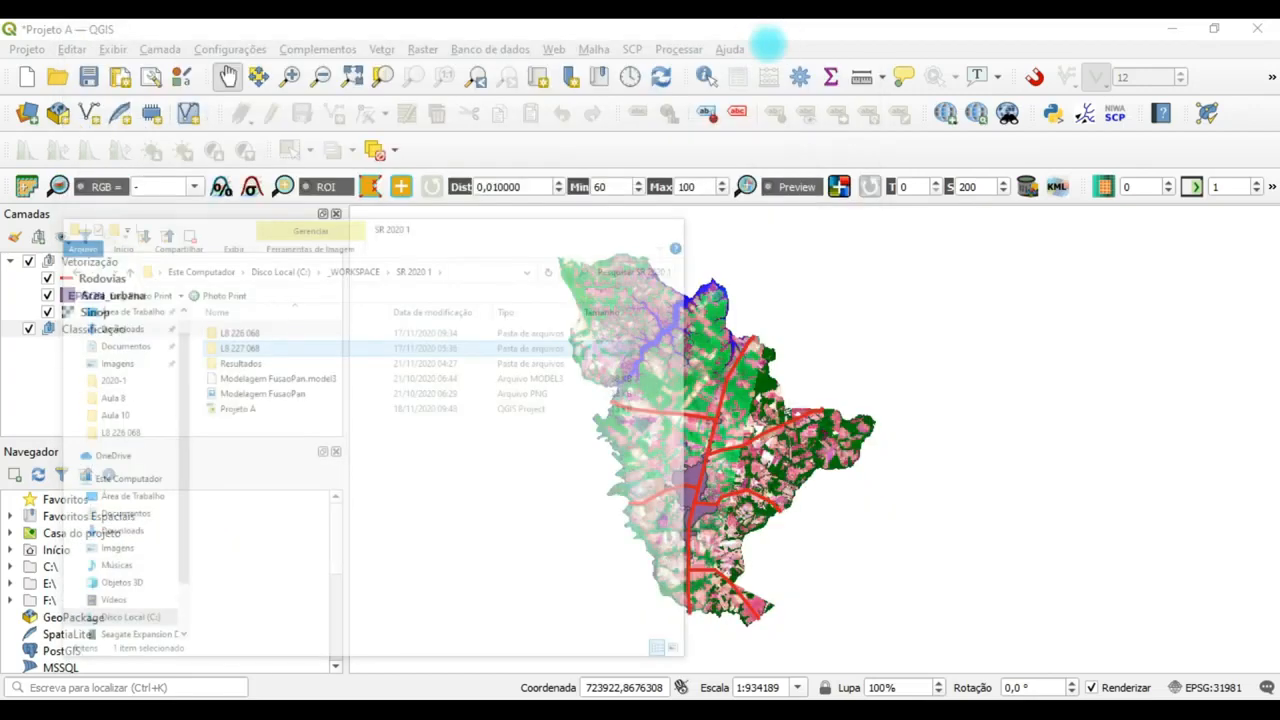
{"action": "left_click", "coordinate": [50, 329]}
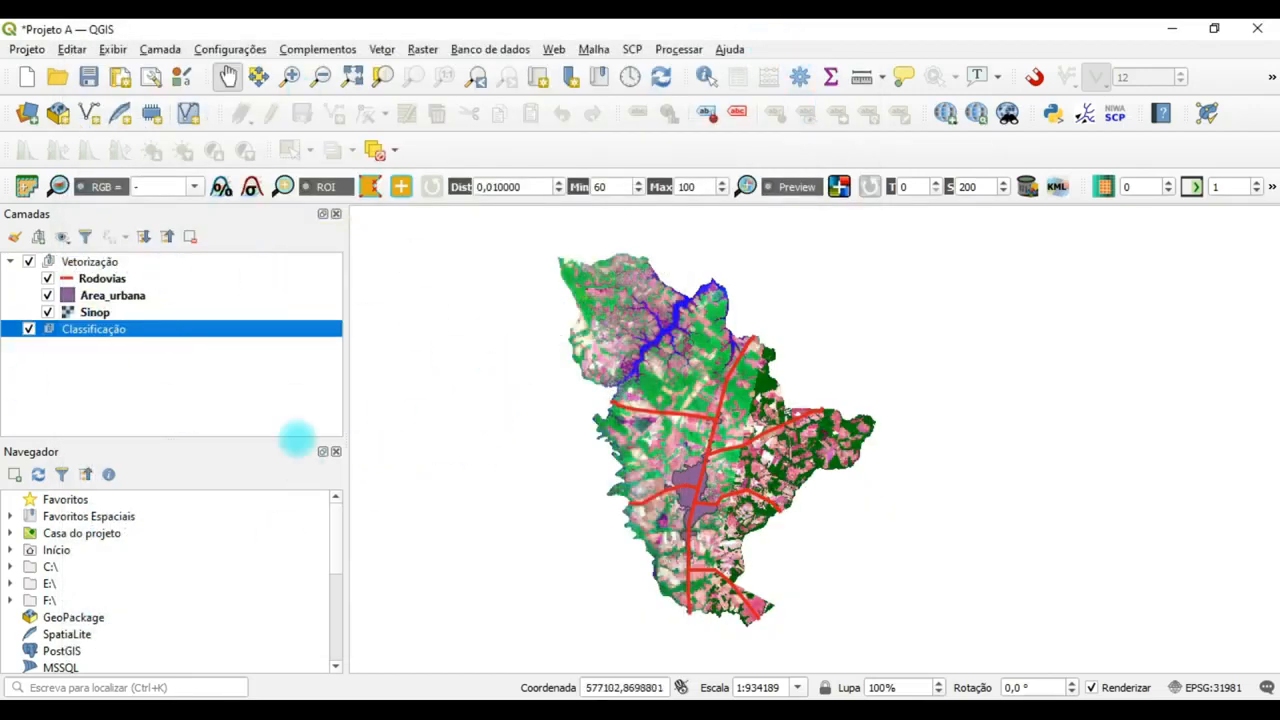
{"action": "left_click", "coordinate": [195, 383]}
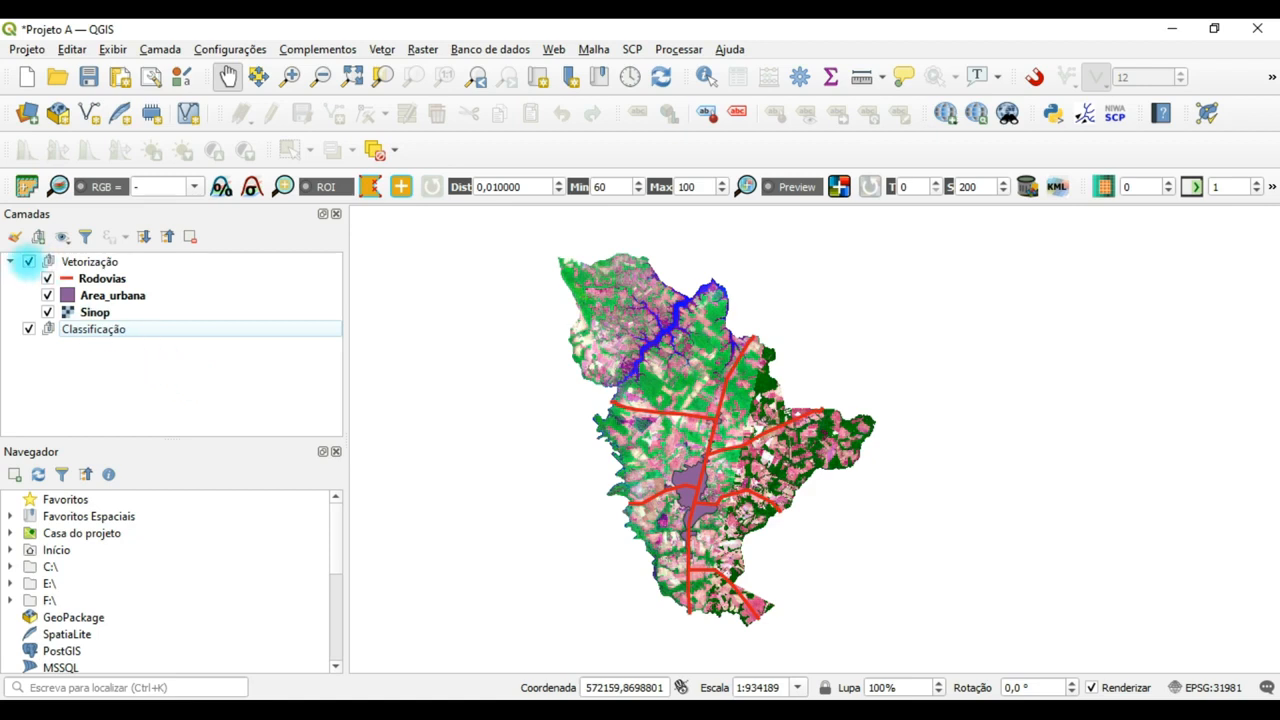
{"action": "left_click", "coordinate": [28, 261]}
{"action": "left_click", "coordinate": [10, 261]}
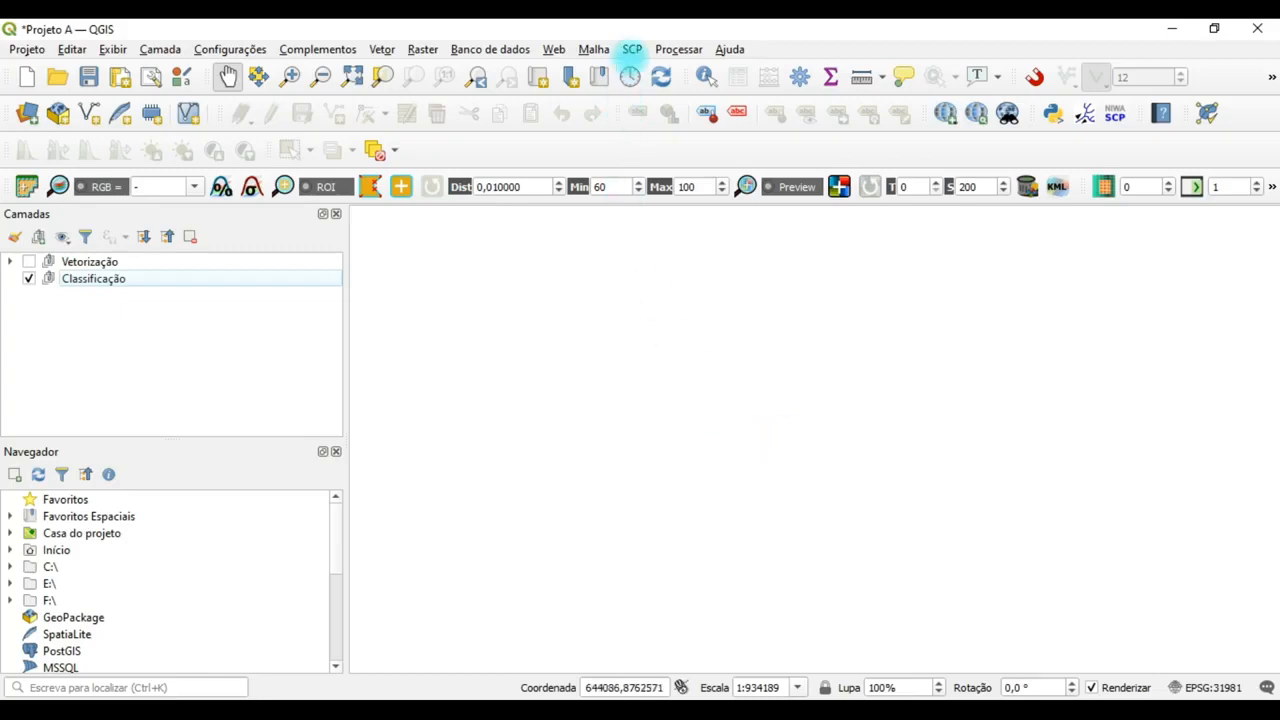
Open the Semi-Automatic Classification Plugin's Landsat preprocessing tool and load the L8 226 068 folder as the Landsat bands directory.
{"action": "left_click", "coordinate": [632, 49]}
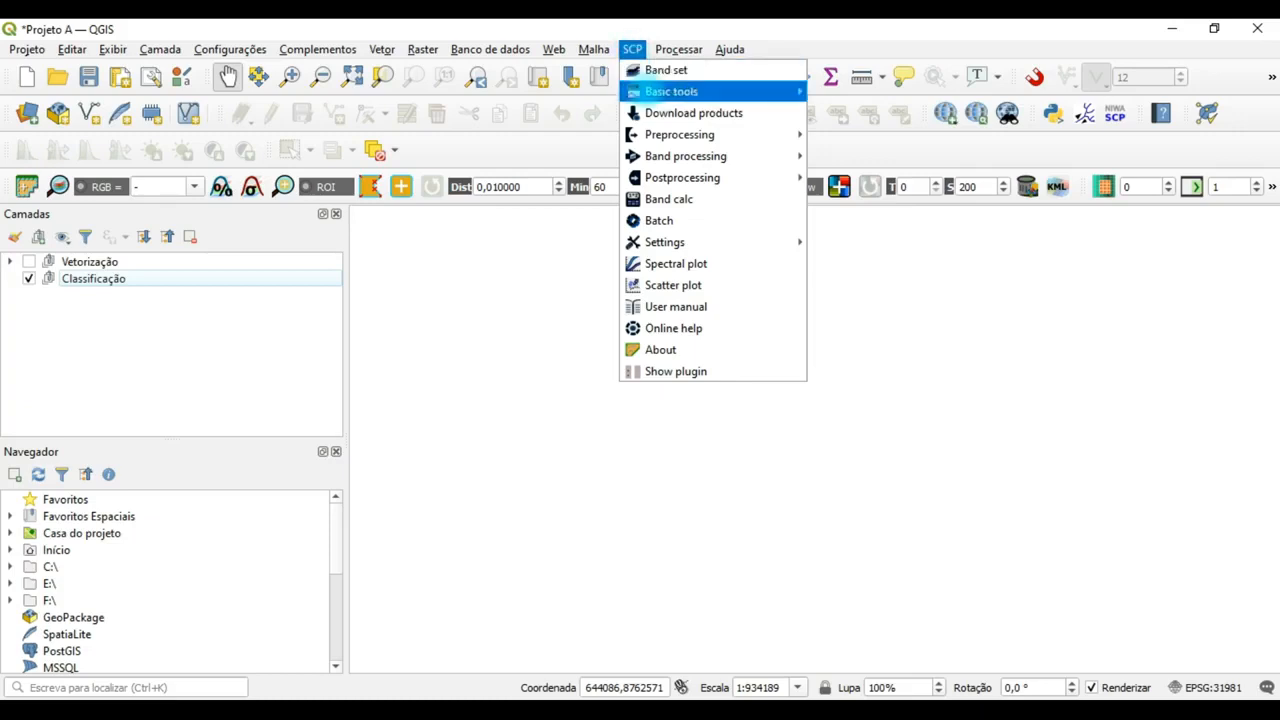
{"action": "mouse_move", "coordinate": [652, 134]}
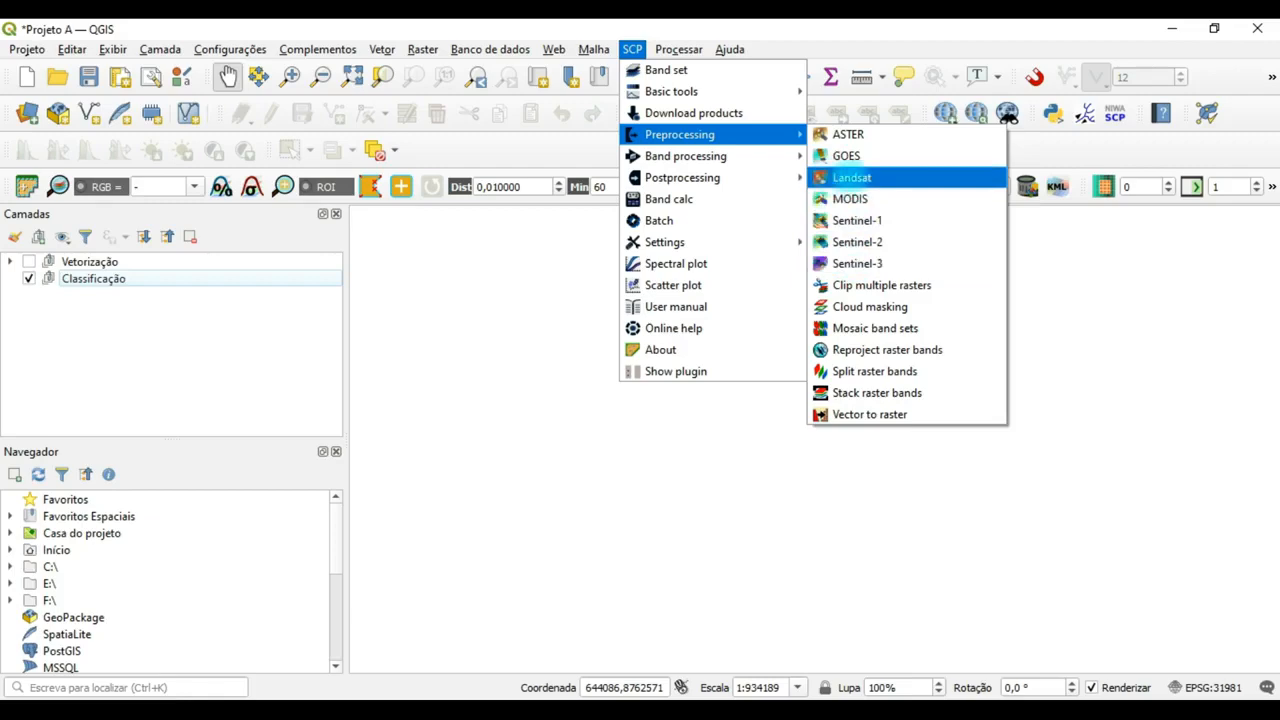
{"action": "left_click", "coordinate": [849, 177]}
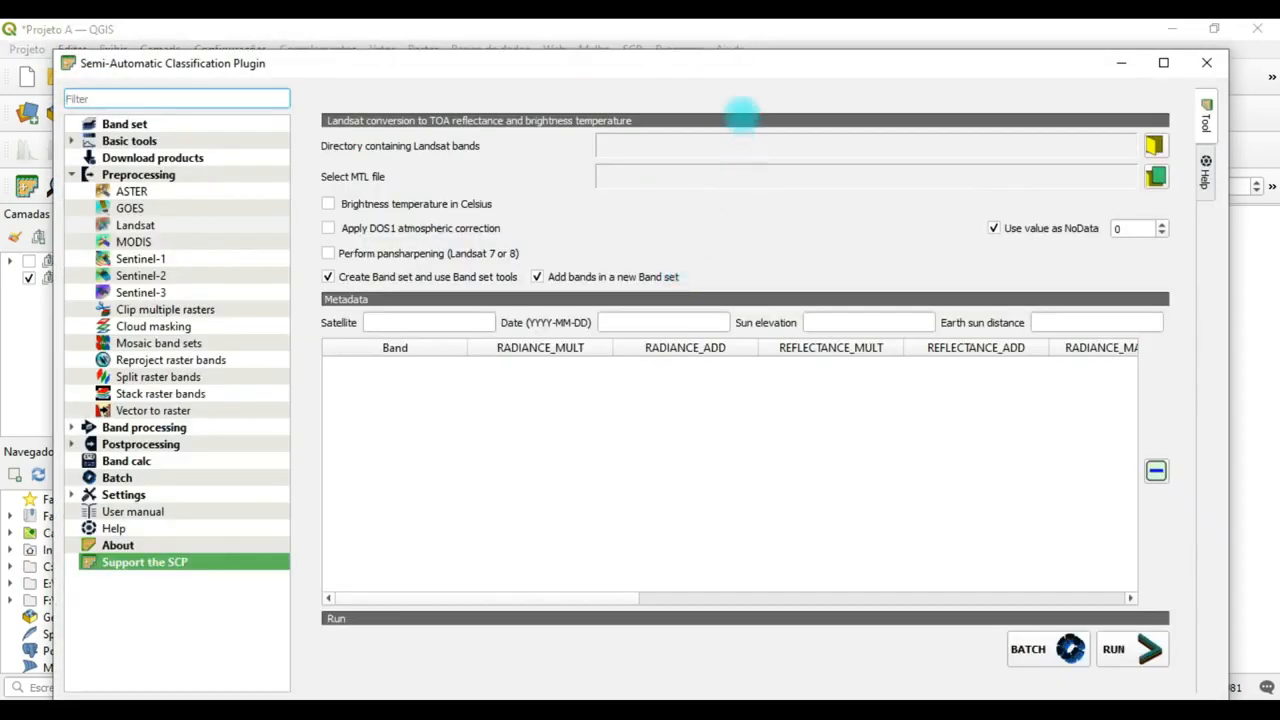
{"action": "left_click_drag", "start_coordinate": [722, 67], "coordinate": [723, 43]}
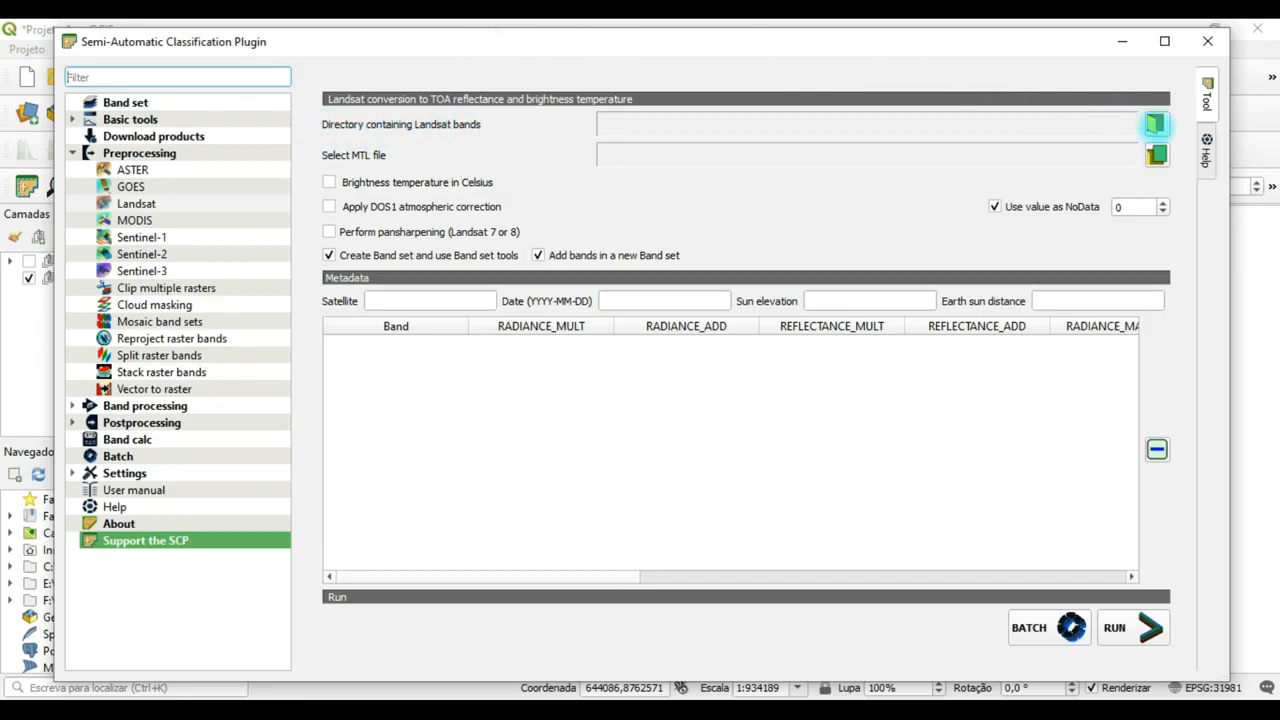
{"action": "left_click", "coordinate": [1158, 124]}
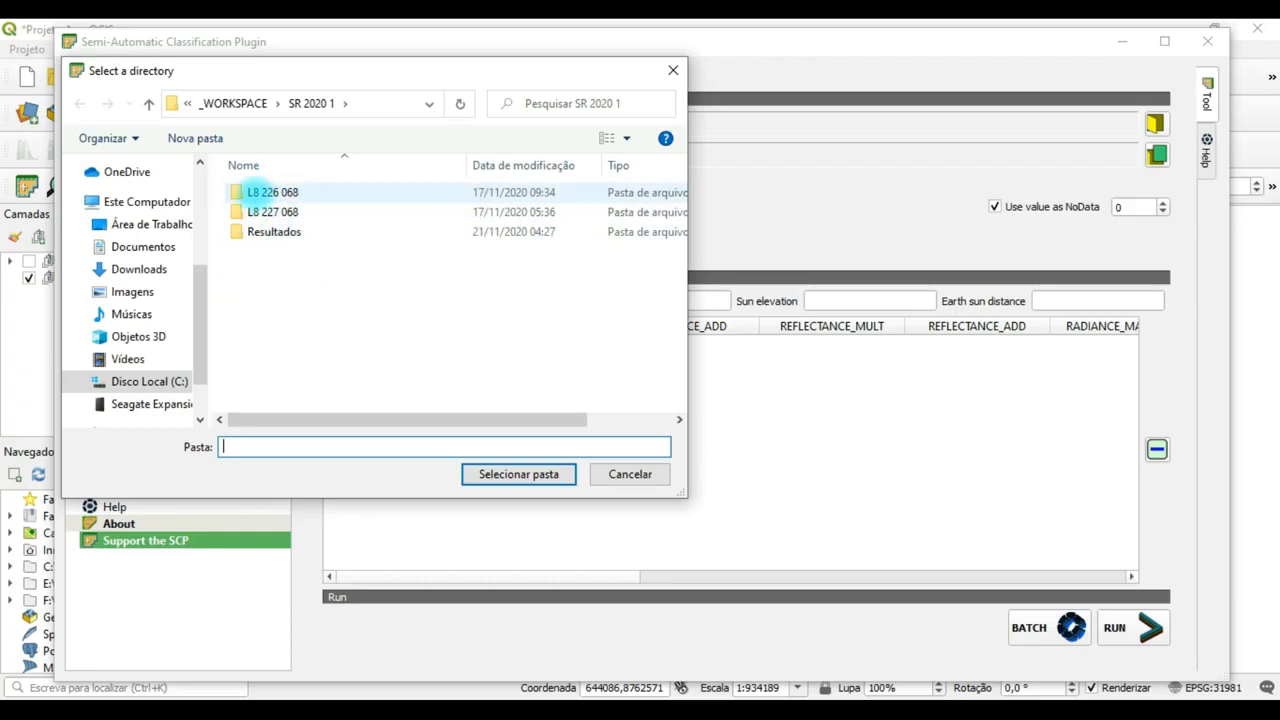
{"action": "left_click", "coordinate": [256, 192]}
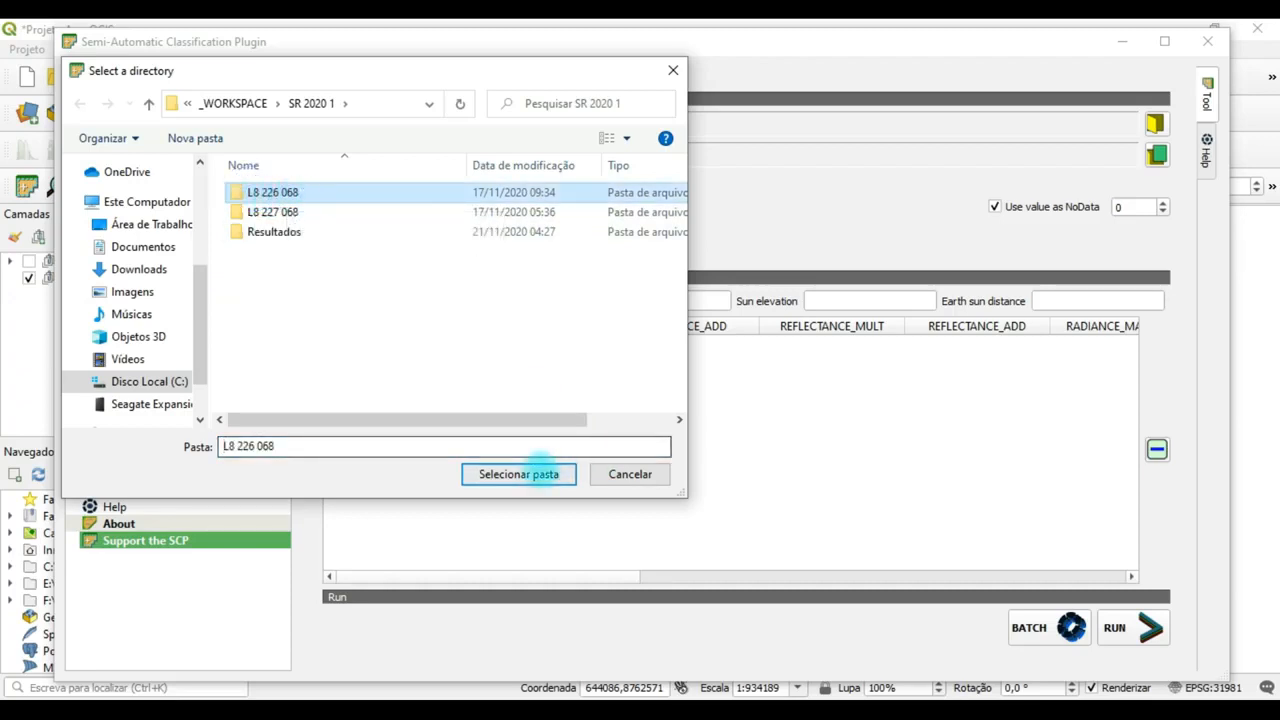
{"action": "left_click", "coordinate": [521, 473]}
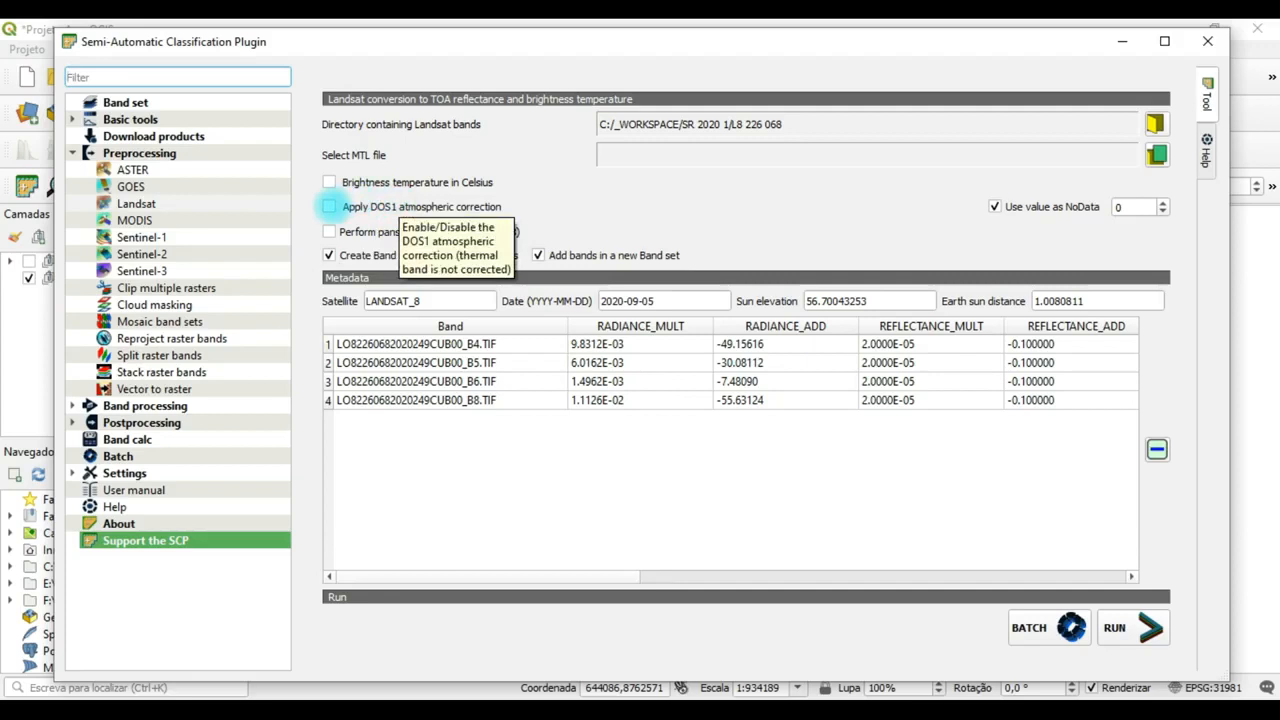
Enable DOS1 atmospheric correction, turn off automatic band set creation, and start the Landsat conversion for scene 226/068.
{"action": "left_click", "coordinate": [329, 206]}
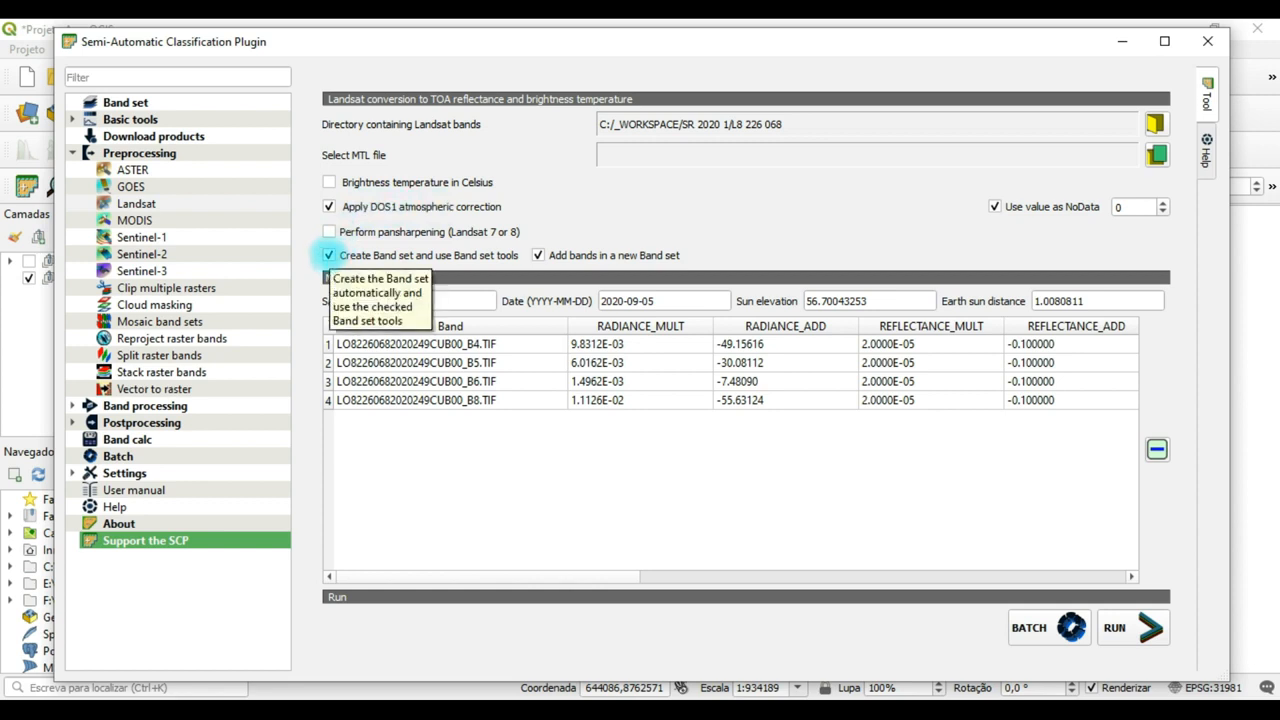
{"action": "left_click", "coordinate": [328, 255]}
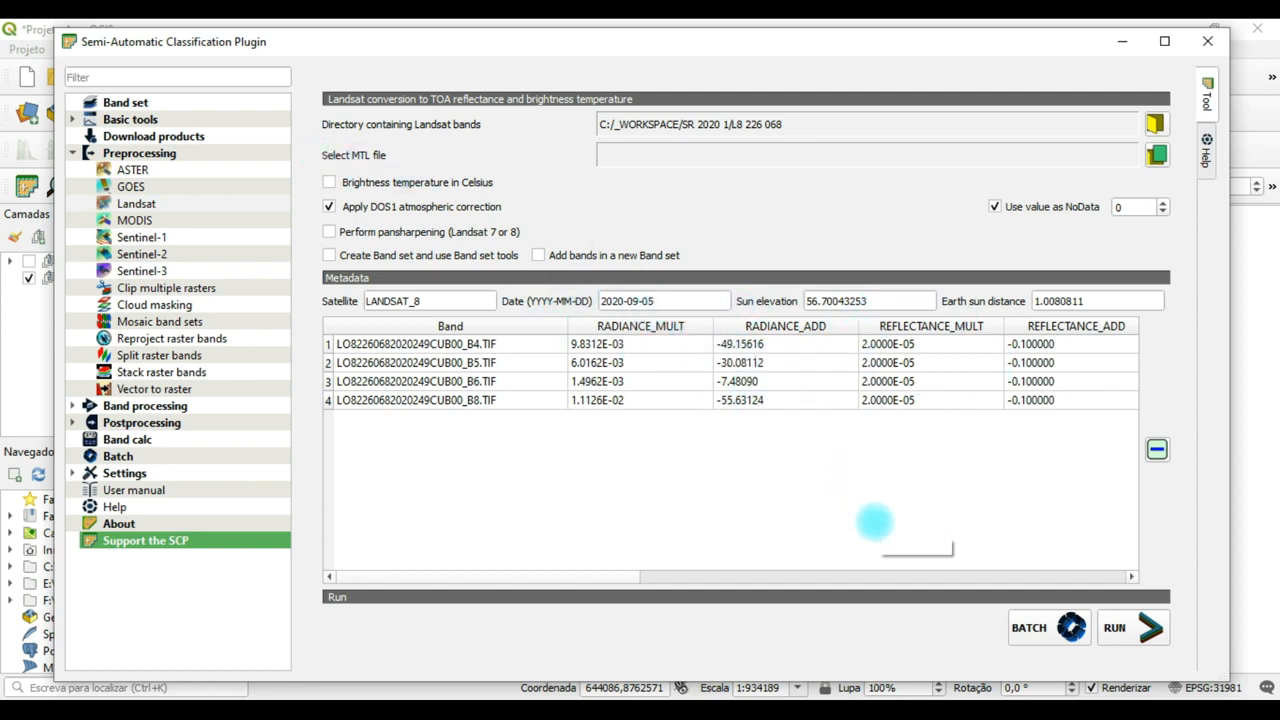
{"action": "left_click", "coordinate": [1140, 620]}
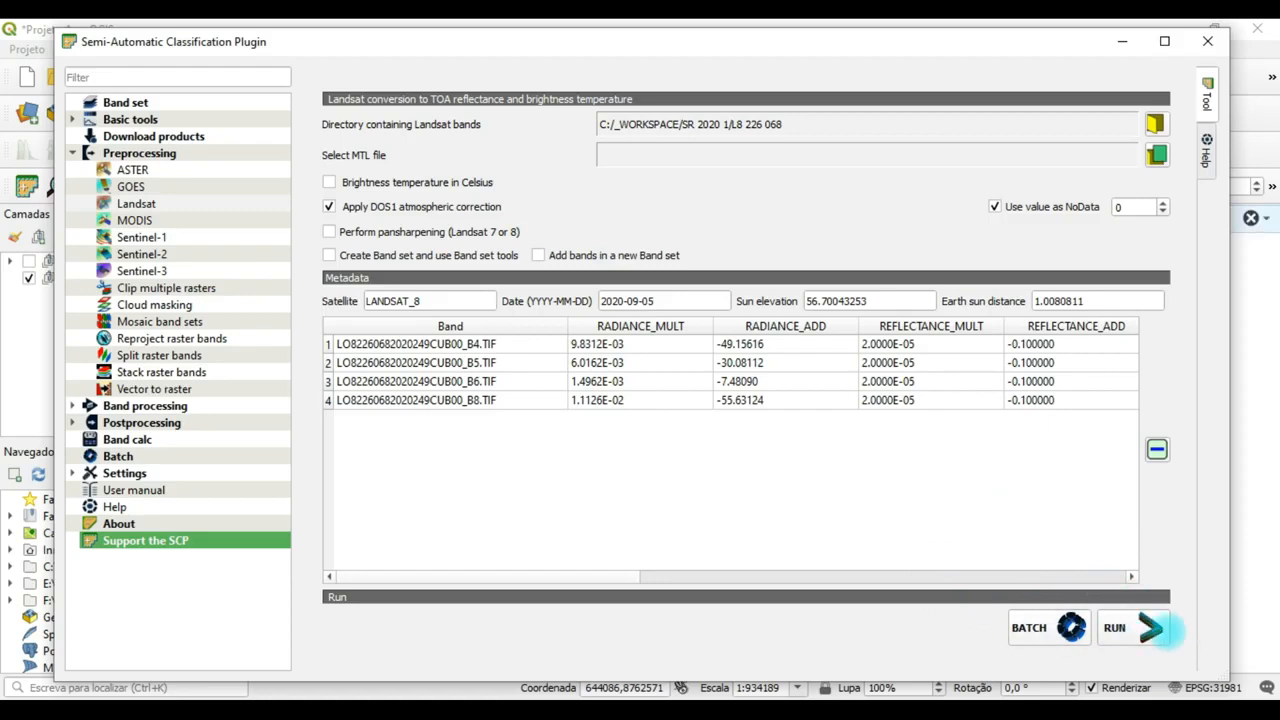
{"action": "left_click", "coordinate": [1115, 627]}
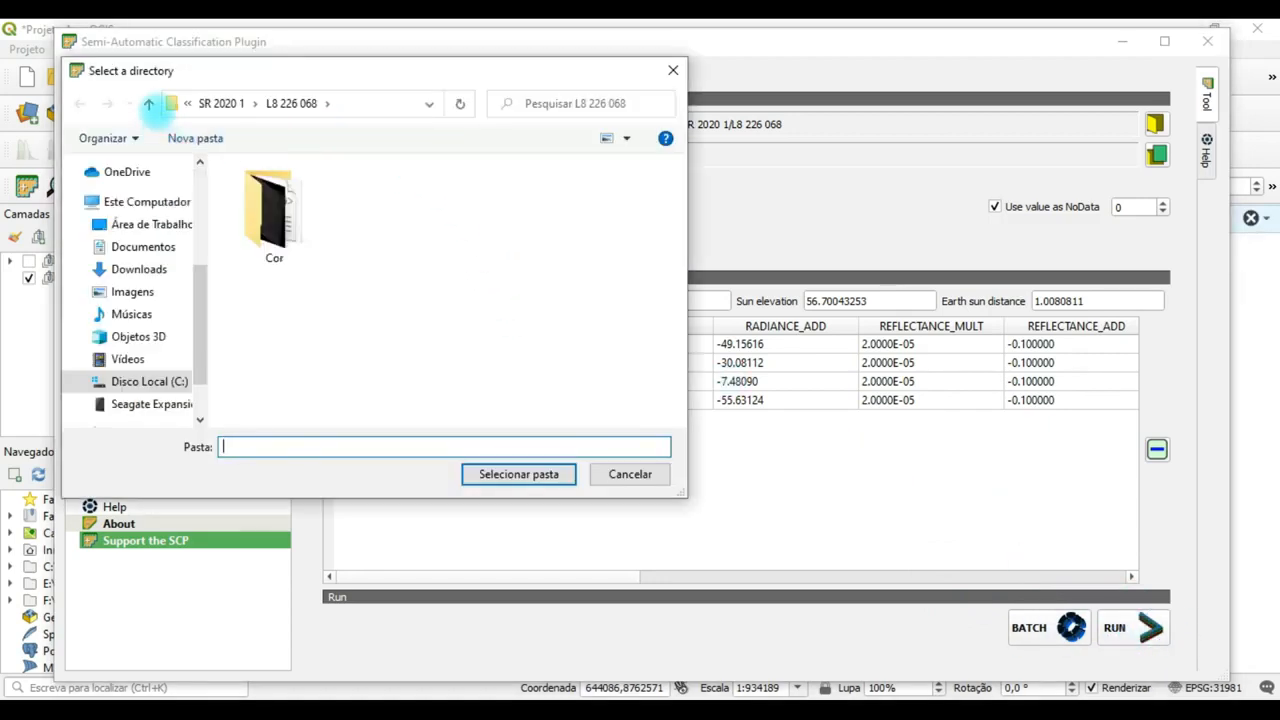
Create a new folder named Corrigidas inside the SR 2020 1 folder for the conversion output.
{"action": "left_click_drag", "start_coordinate": [209, 75], "coordinate": [530, 92]}
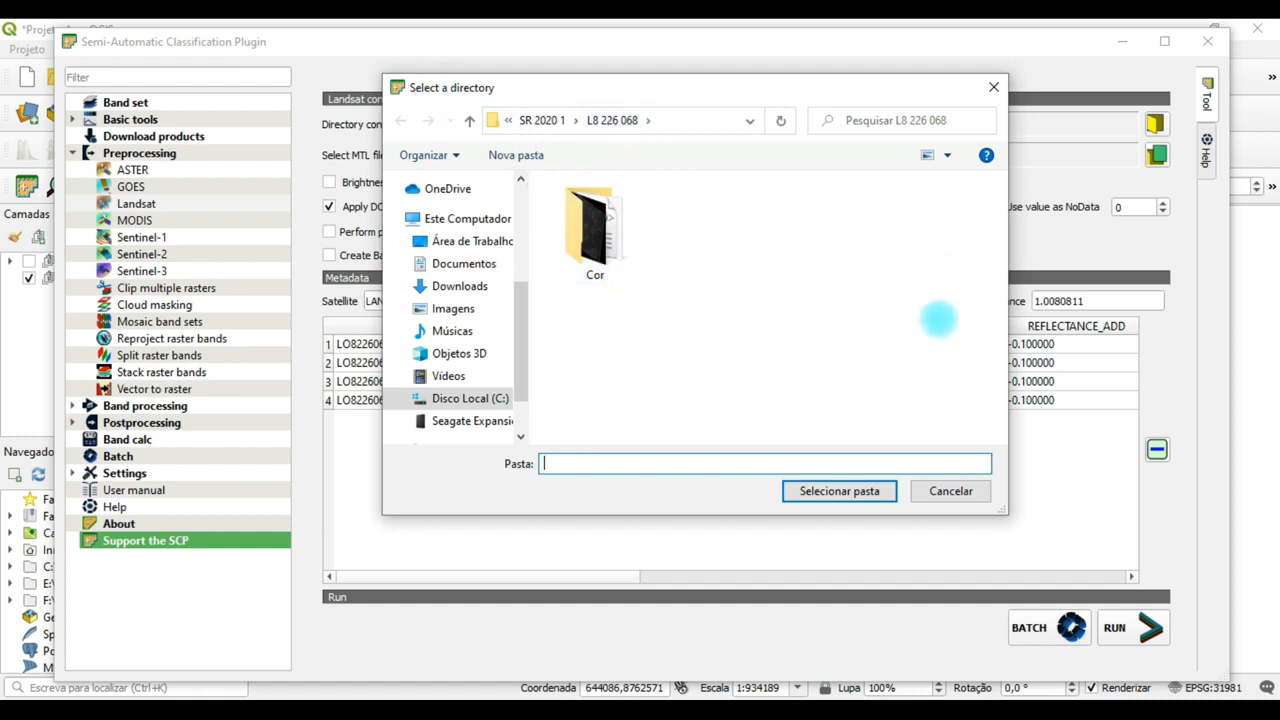
{"action": "left_click", "coordinate": [536, 121]}
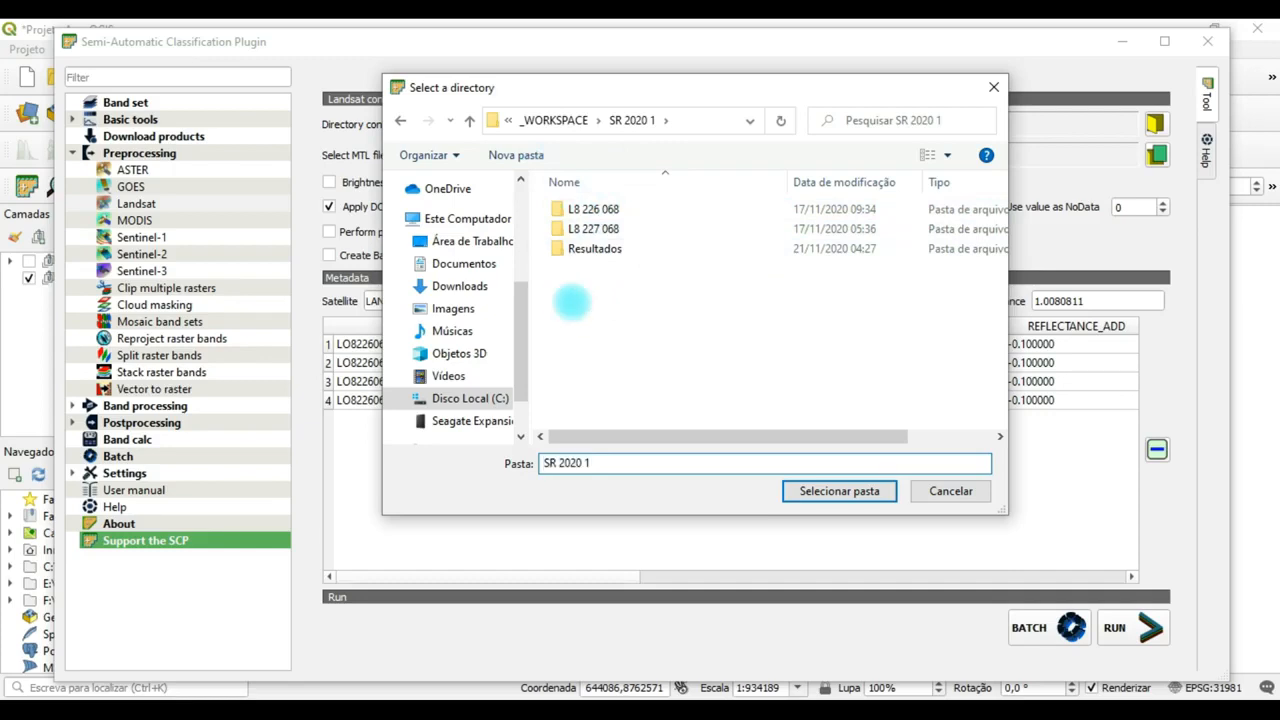
{"action": "right_click", "coordinate": [574, 303]}
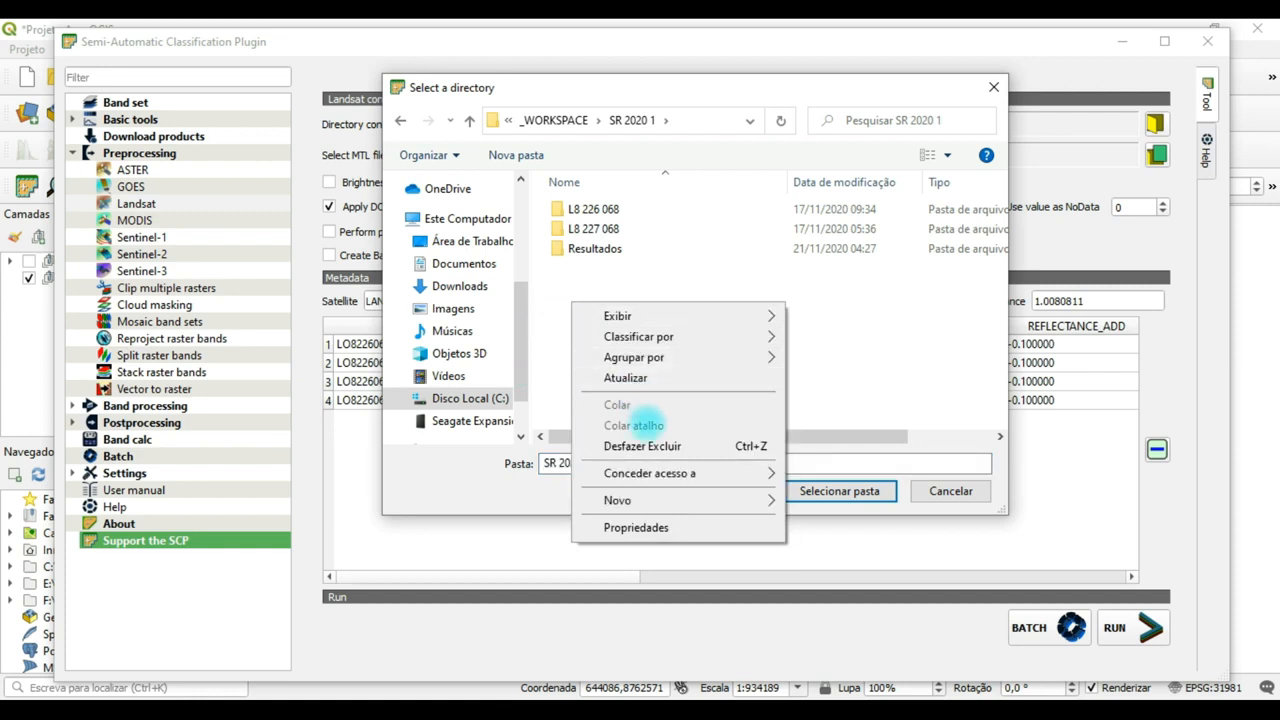
{"action": "mouse_move", "coordinate": [757, 500]}
{"action": "left_click", "coordinate": [826, 502]}
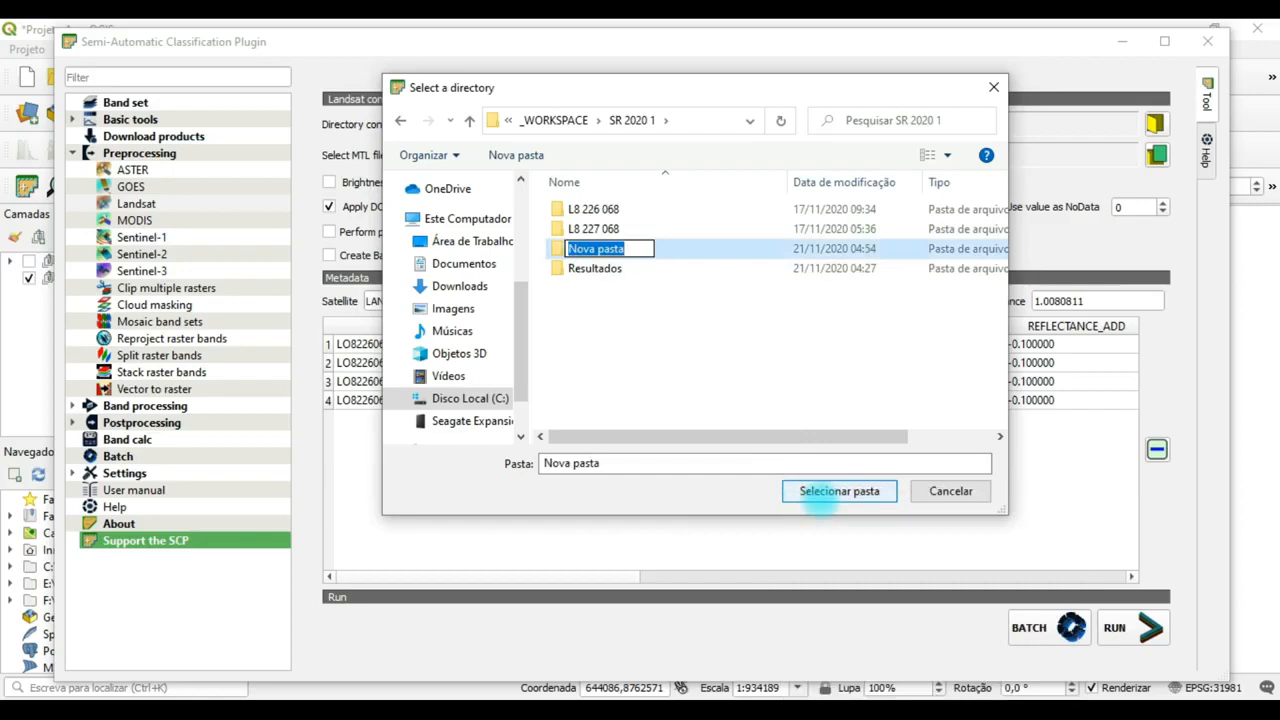
{"action": "type", "text": "Corrigid"}
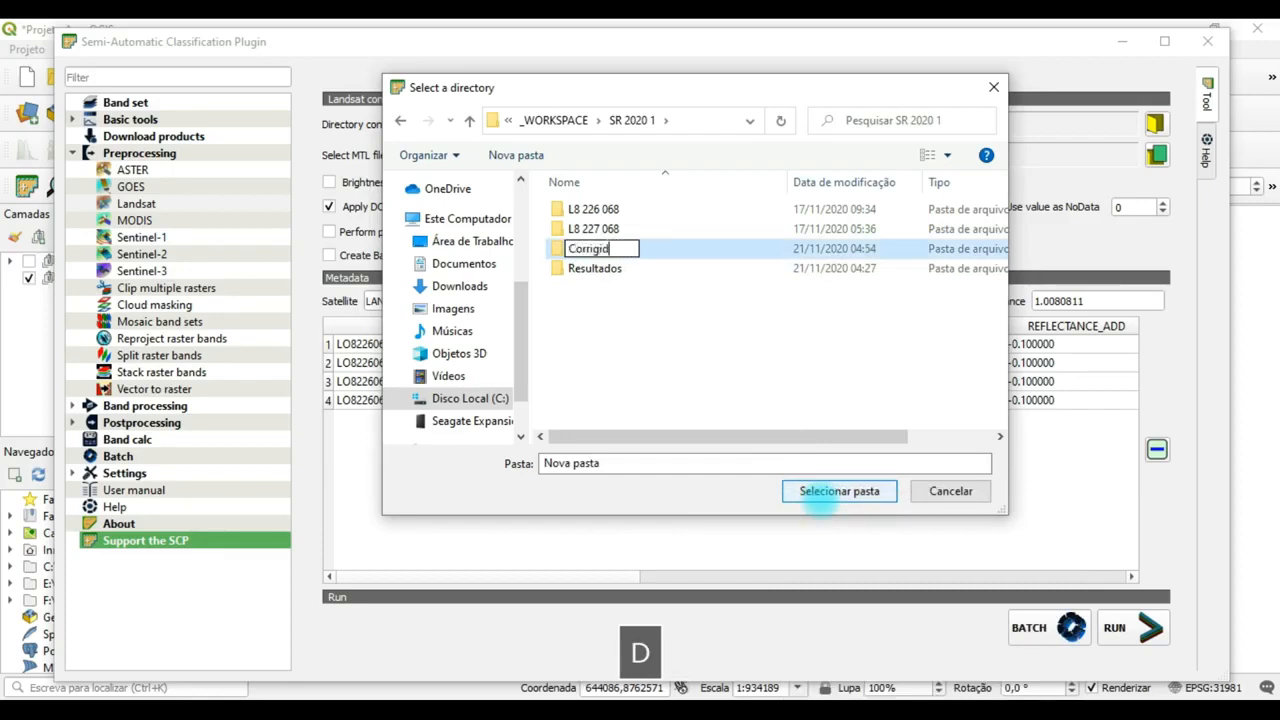
{"action": "type", "text": "as"}
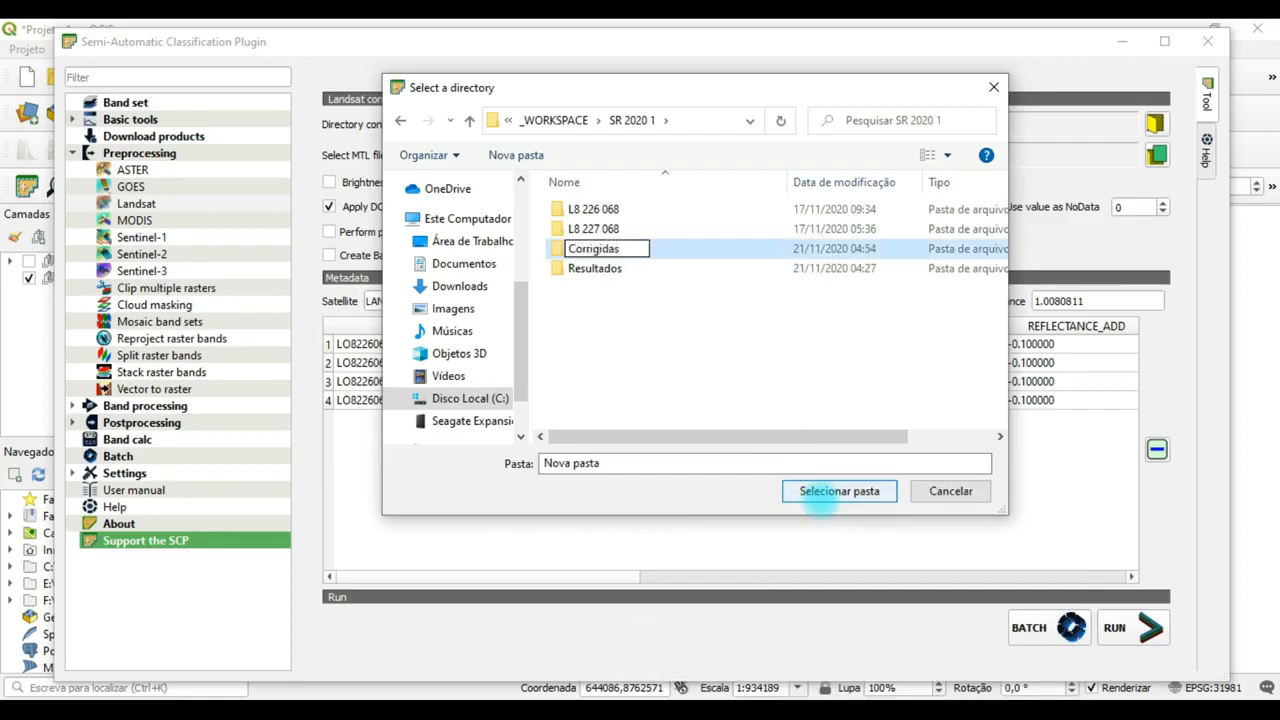
{"action": "key", "text": "Return"}
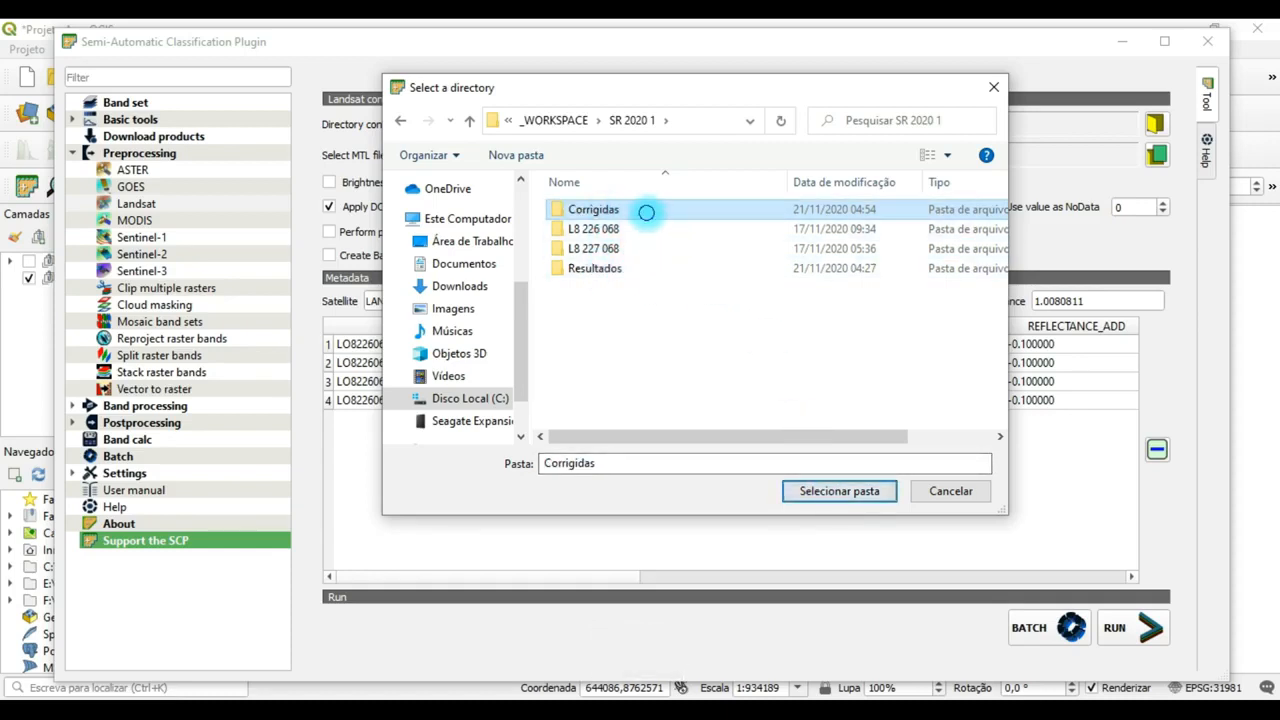
Choose the Corrigidas folder as the output directory and run the conversion of the 226/068 bands.
{"action": "left_click", "coordinate": [630, 212]}
{"action": "left_click", "coordinate": [660, 266]}
{"action": "left_click", "coordinate": [651, 209]}
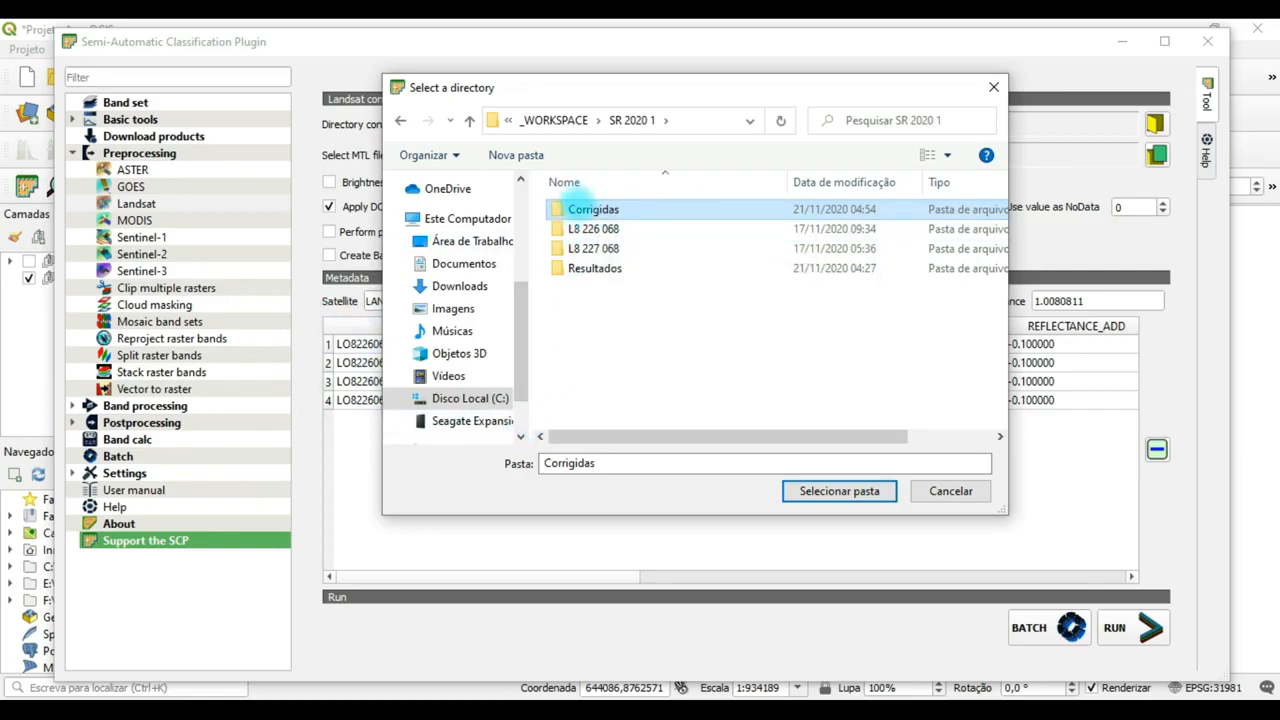
{"action": "left_click", "coordinate": [839, 491]}
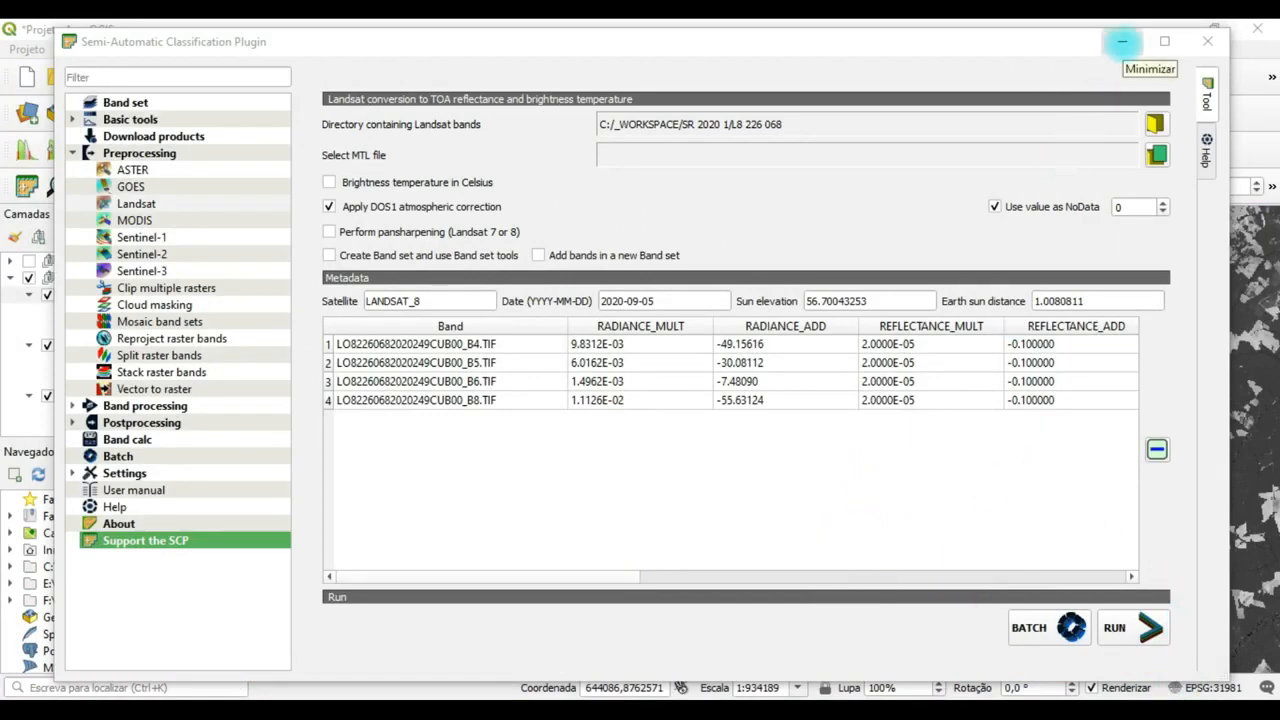
Check the corrected 226/068 bands on the map, and load the L8 227 068 folder as the Landsat bands directory.
{"action": "left_click", "coordinate": [1122, 41]}
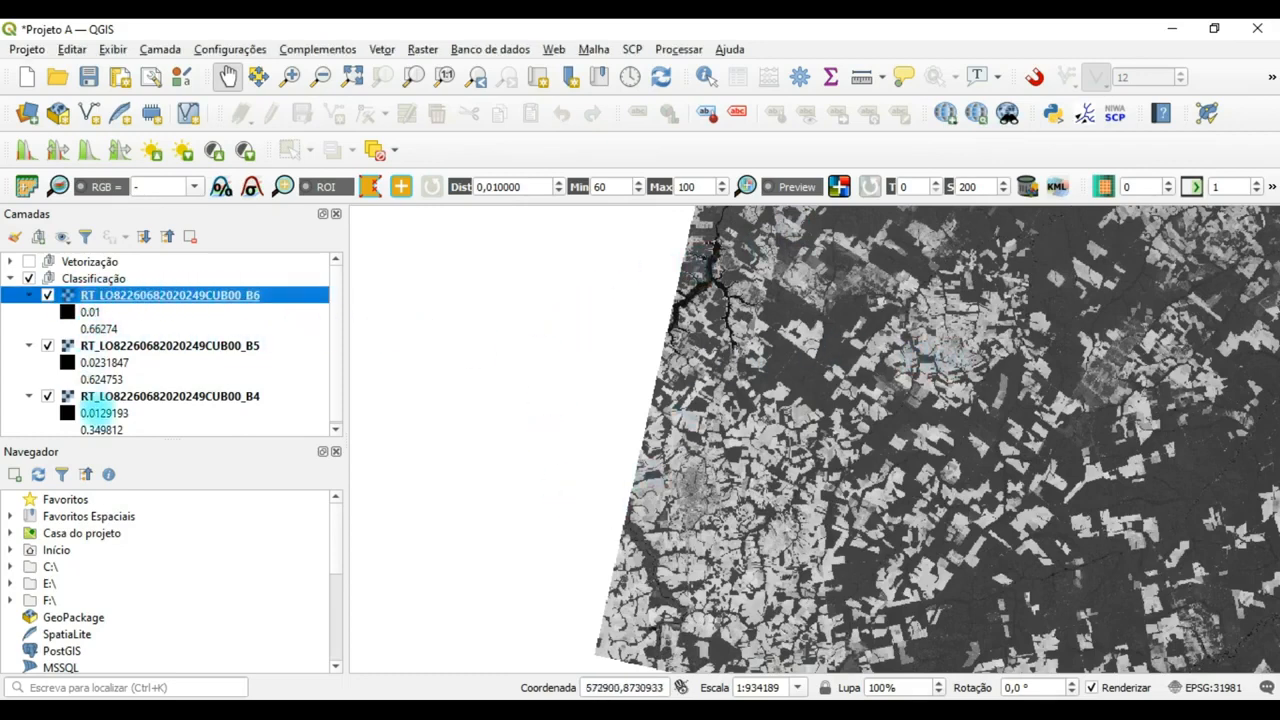
{"action": "left_click", "coordinate": [940, 352]}
{"action": "left_click_drag", "start_coordinate": [897, 368], "coordinate": [757, 423]}
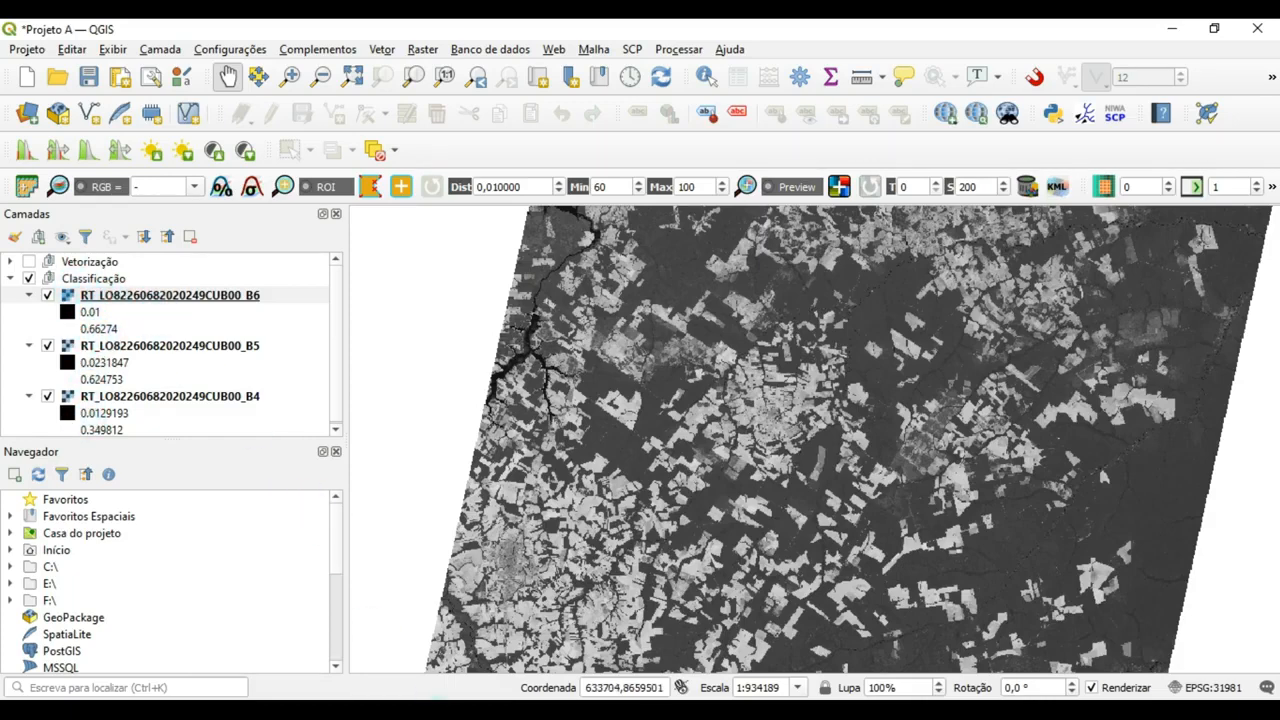
{"action": "mouse_move", "coordinate": [443, 700]}
{"action": "left_click", "coordinate": [502, 631]}
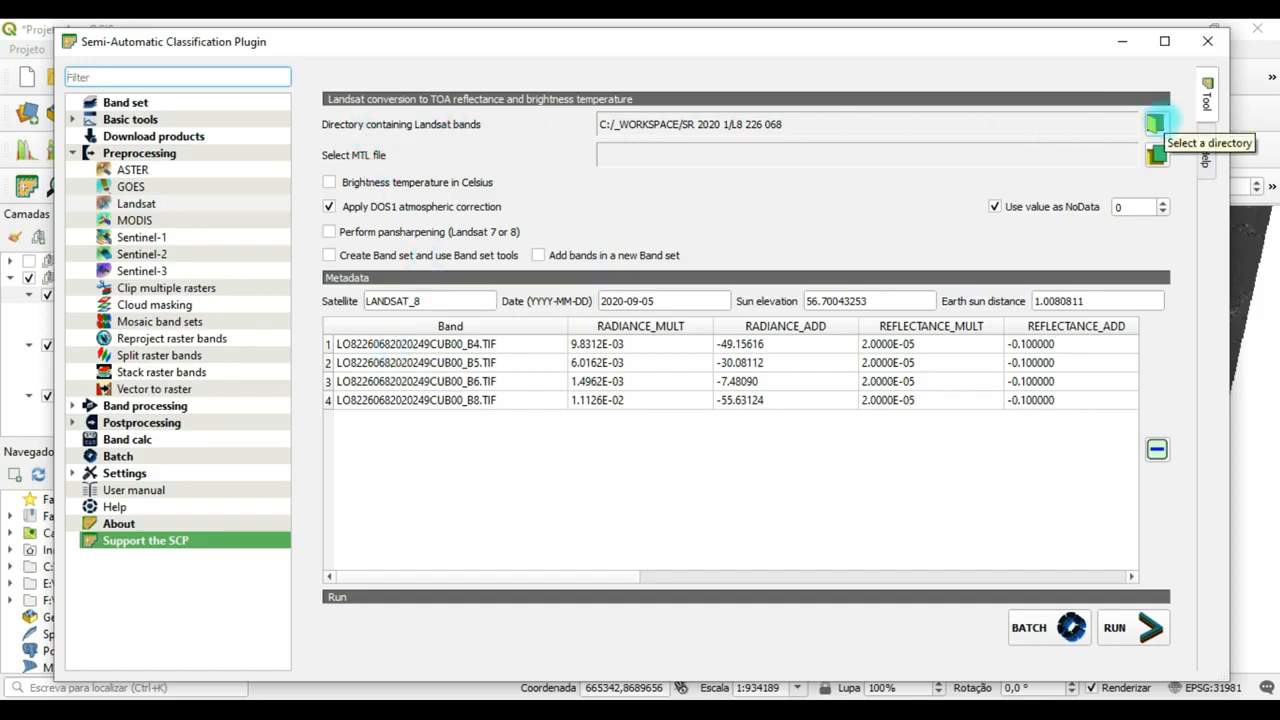
{"action": "left_click", "coordinate": [1156, 122]}
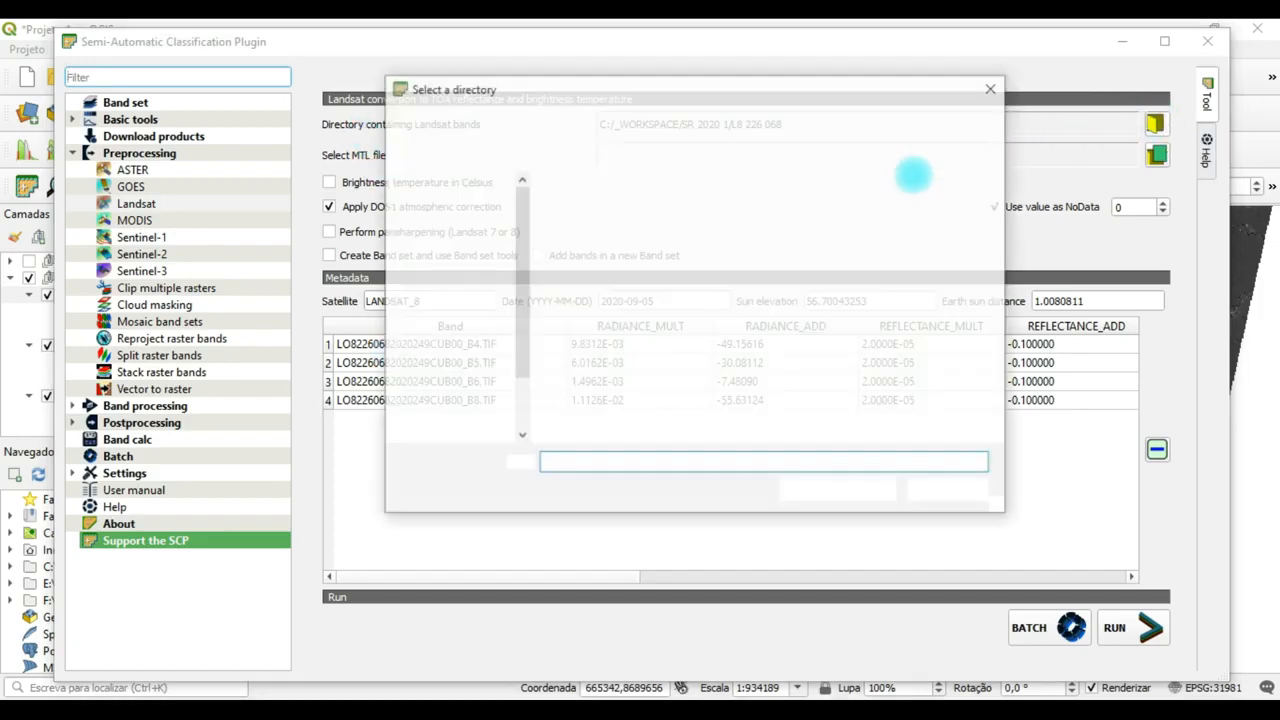
{"action": "left_click", "coordinate": [545, 120]}
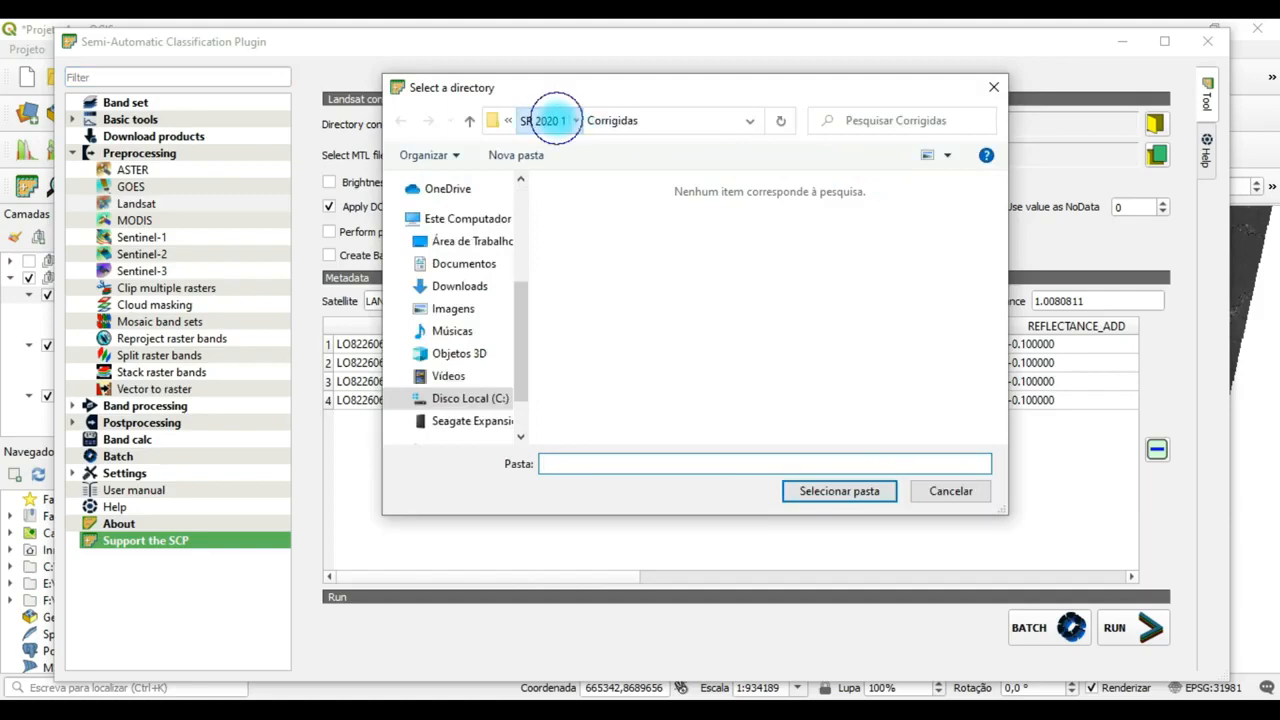
{"action": "left_click", "coordinate": [620, 248]}
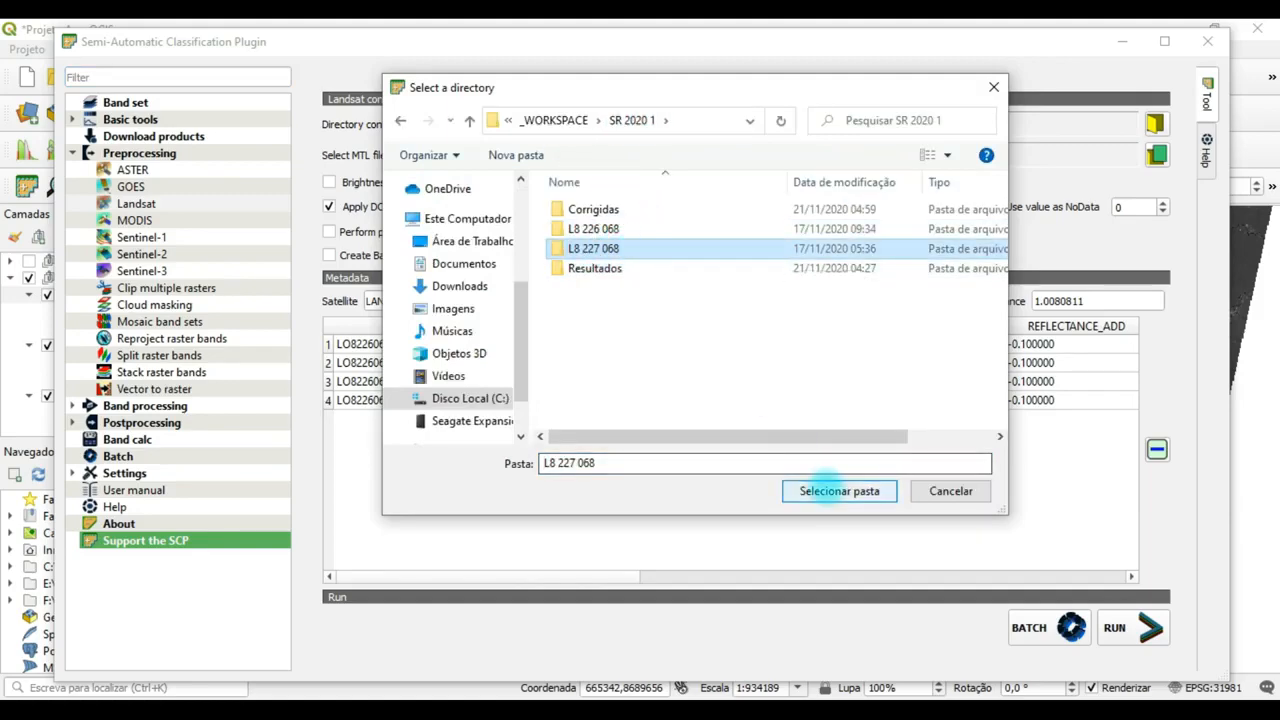
{"action": "left_click", "coordinate": [820, 490]}
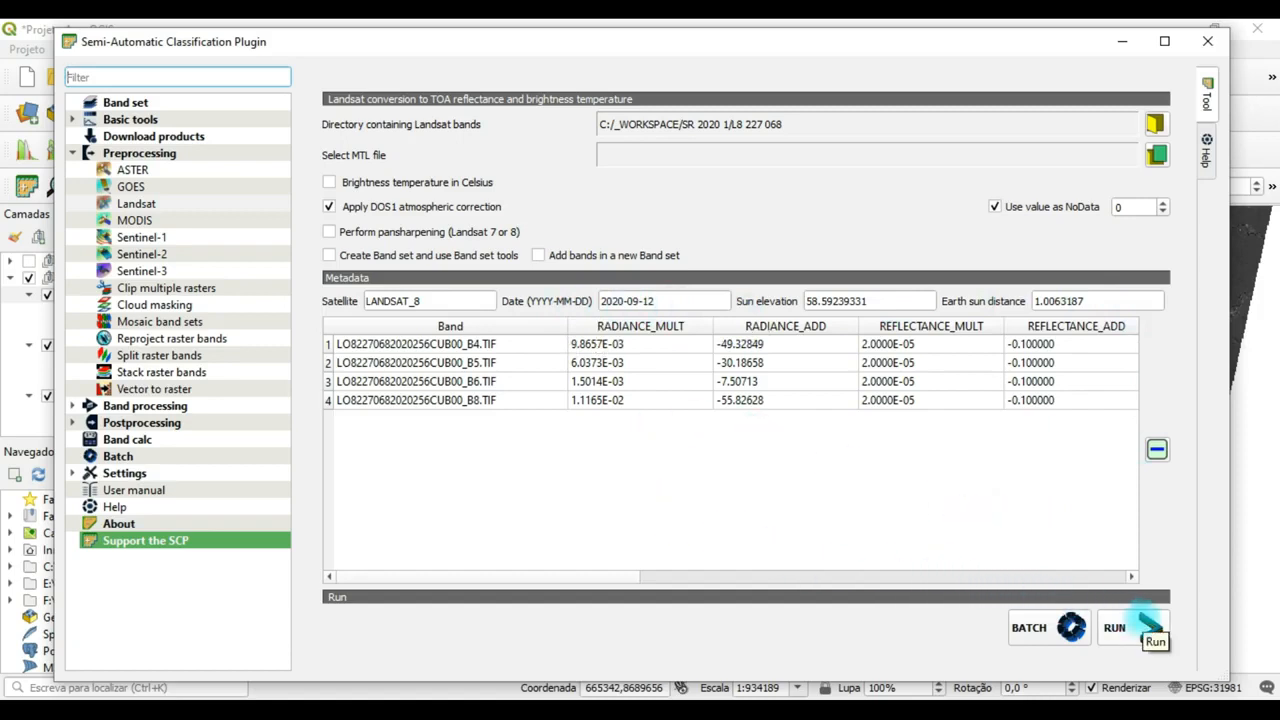
Run the Landsat conversion for scene 227/068 with SR 2020 1's Corrigidas folder as the output directory.
{"action": "left_click", "coordinate": [1150, 627]}
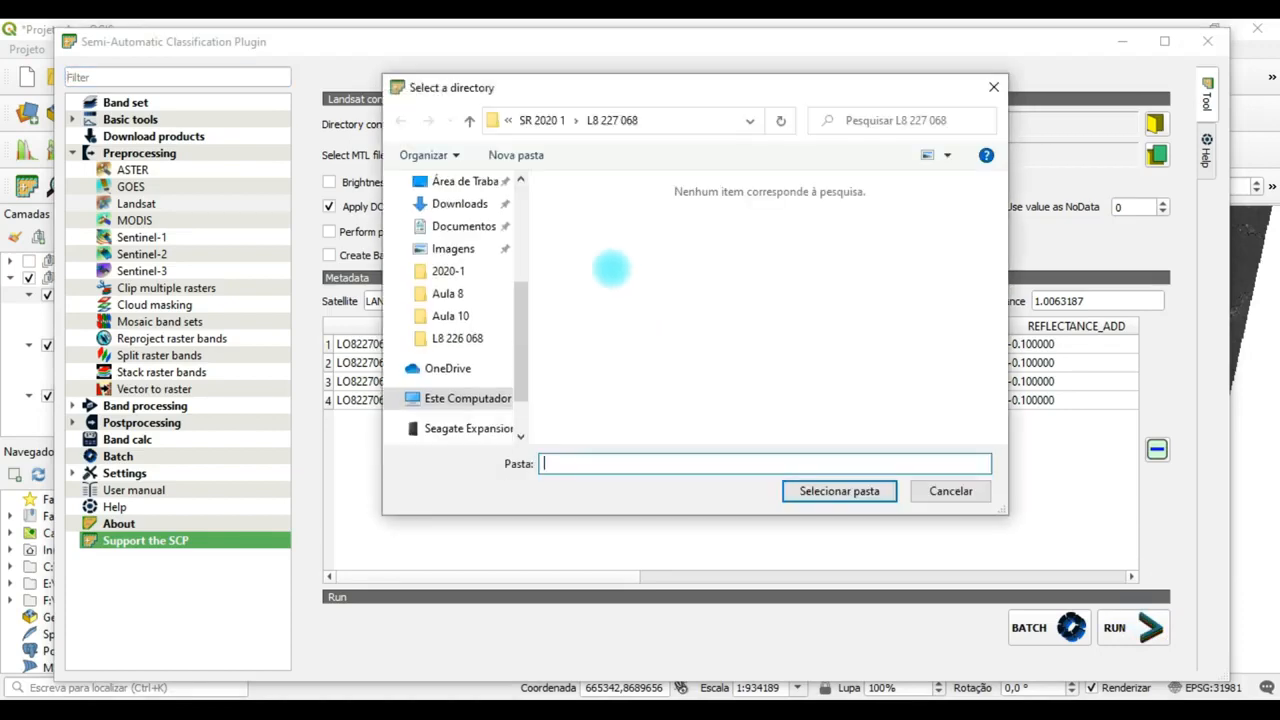
{"action": "left_click", "coordinate": [508, 120]}
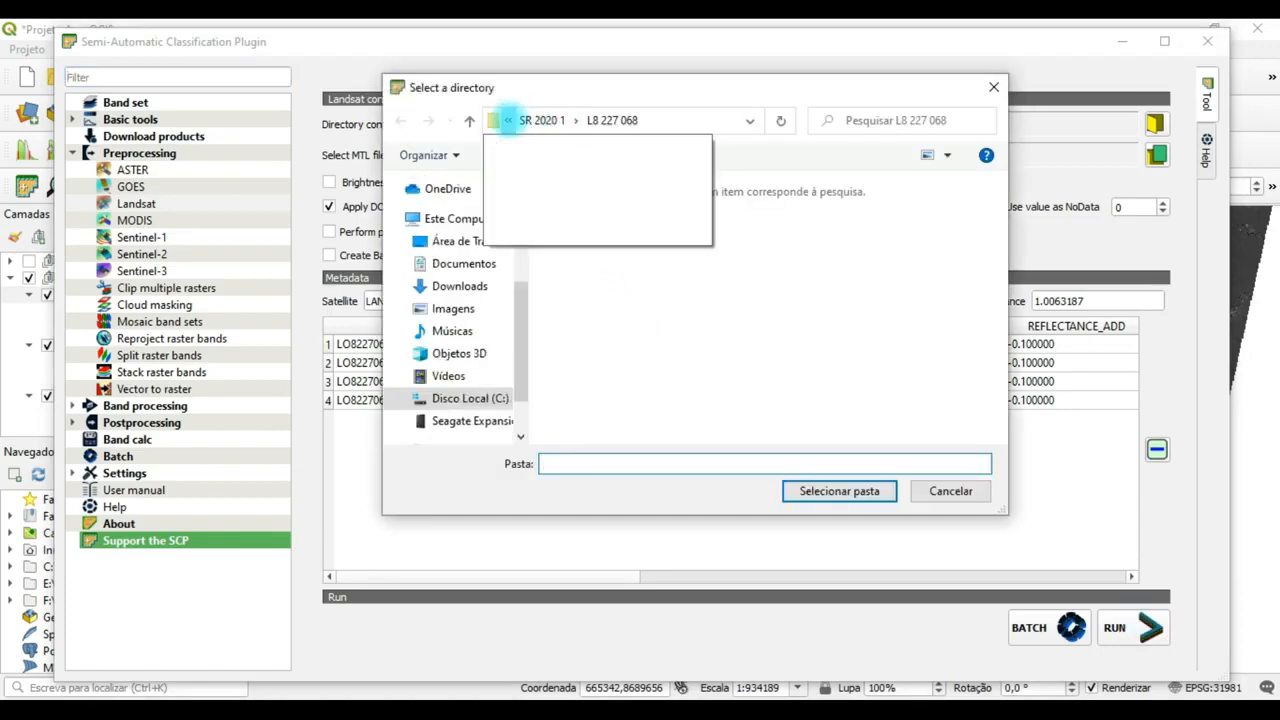
{"action": "left_click", "coordinate": [541, 120]}
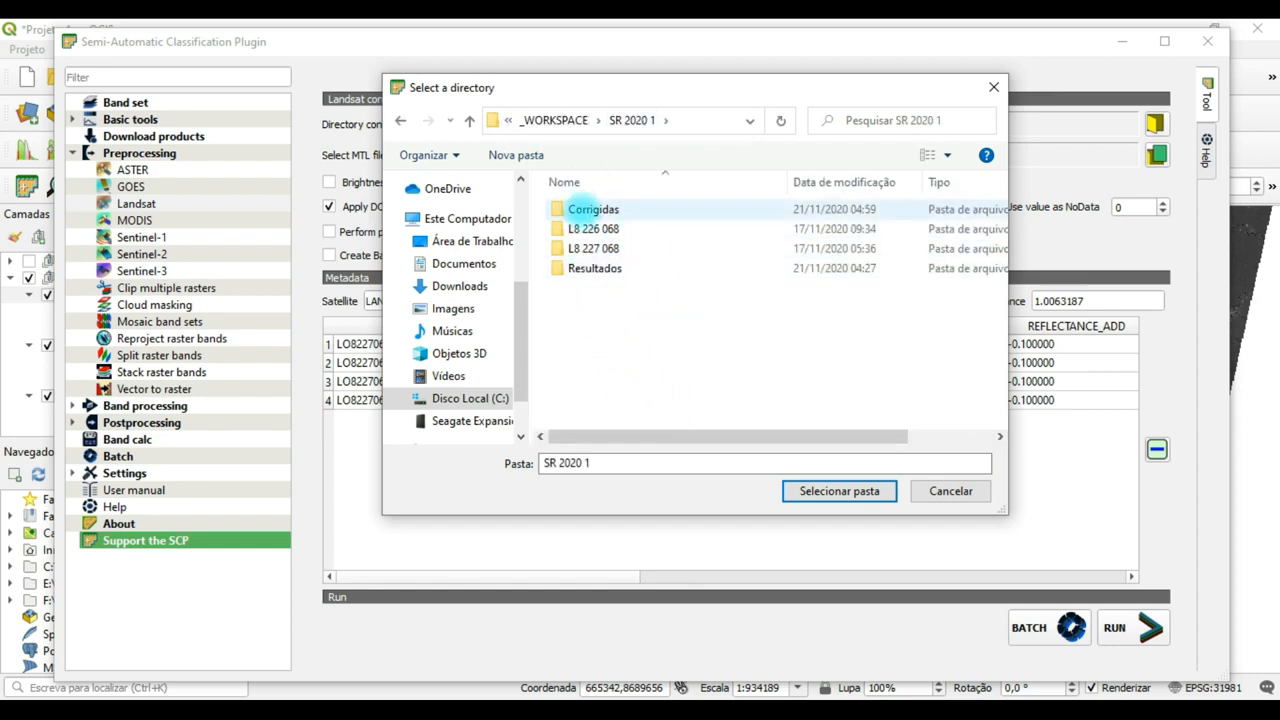
{"action": "left_click", "coordinate": [585, 208]}
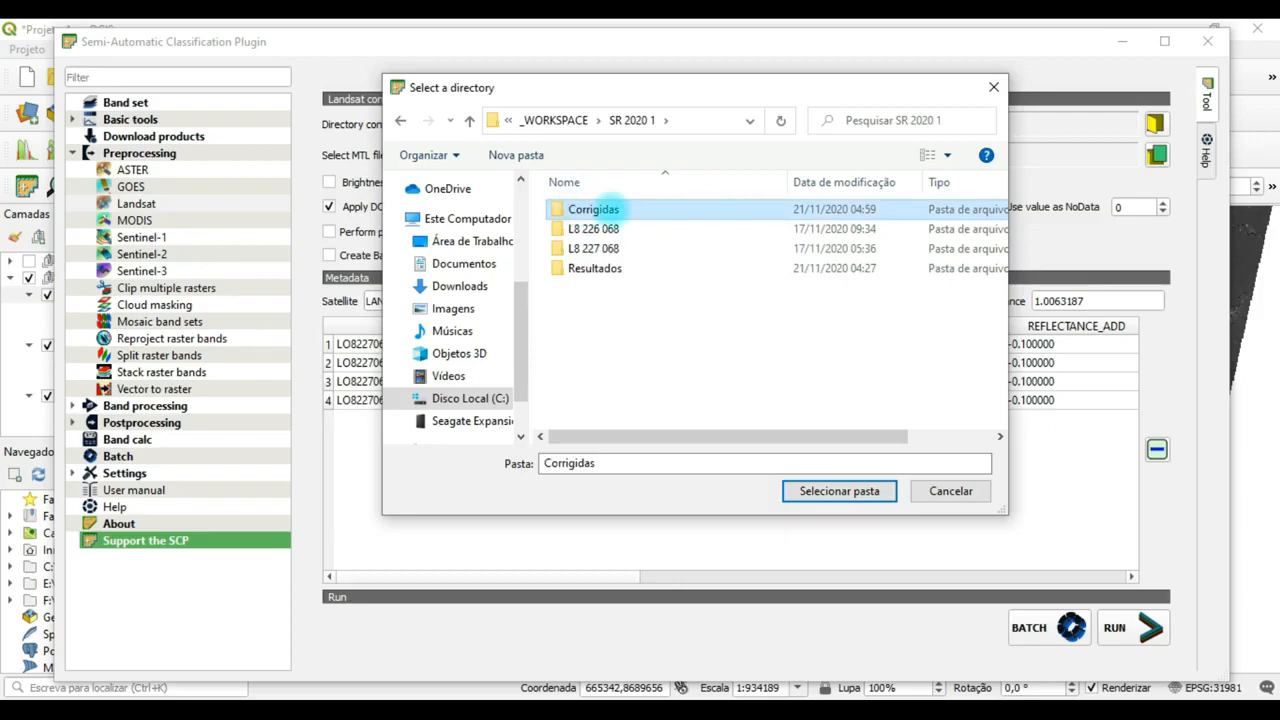
{"action": "left_click", "coordinate": [851, 491]}
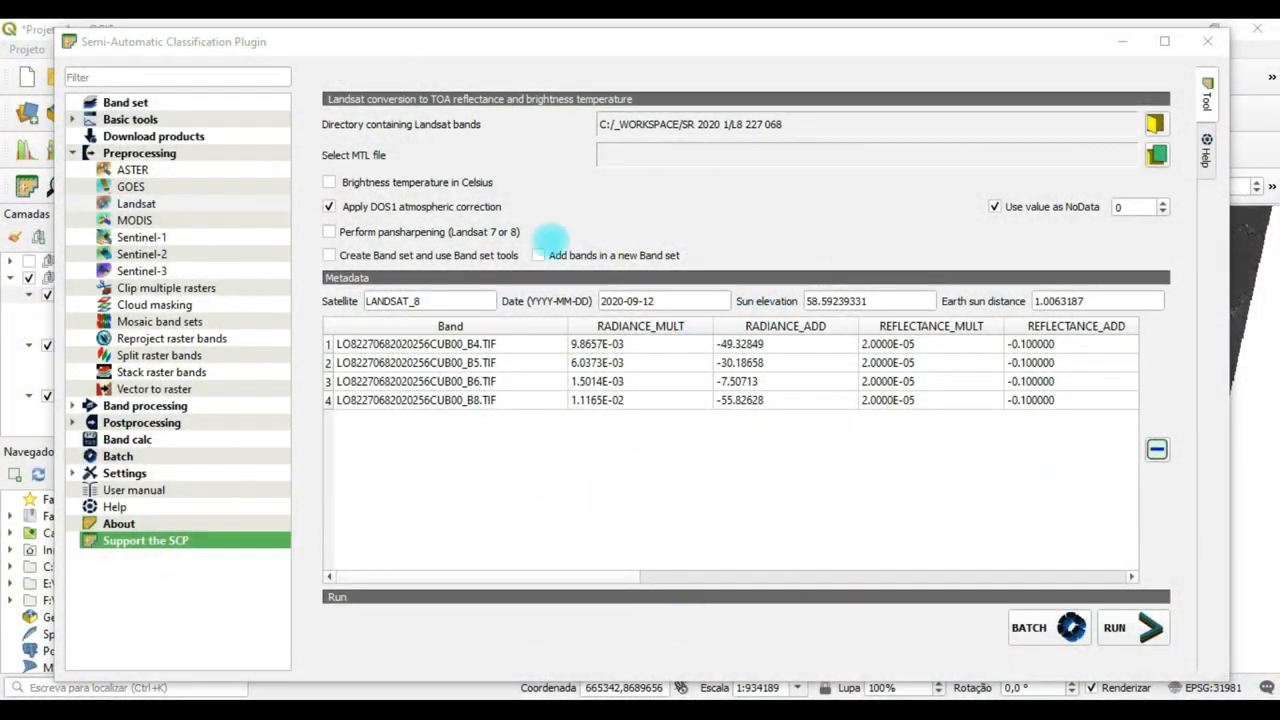
Minimize the plugin window and collapse the legends of the six corrected RT band layers in the Classificação group.
{"action": "left_click", "coordinate": [1122, 41]}
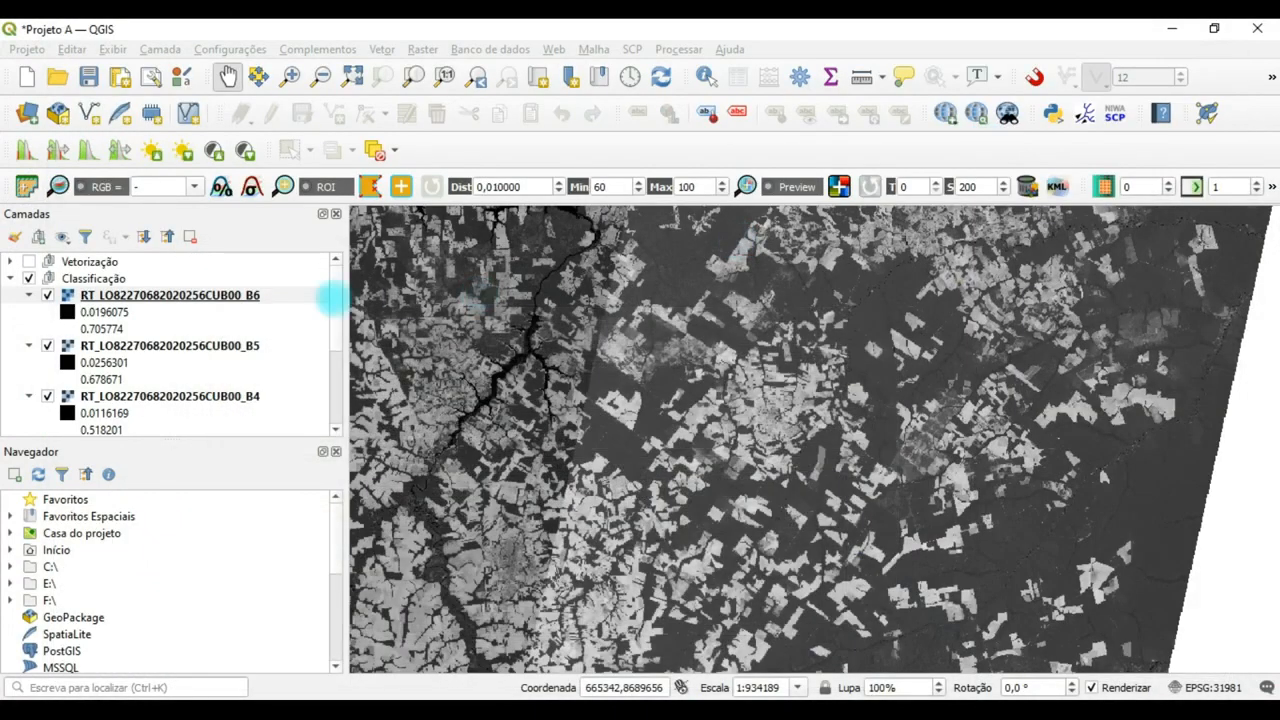
{"action": "left_click", "coordinate": [29, 296]}
{"action": "left_click", "coordinate": [29, 312]}
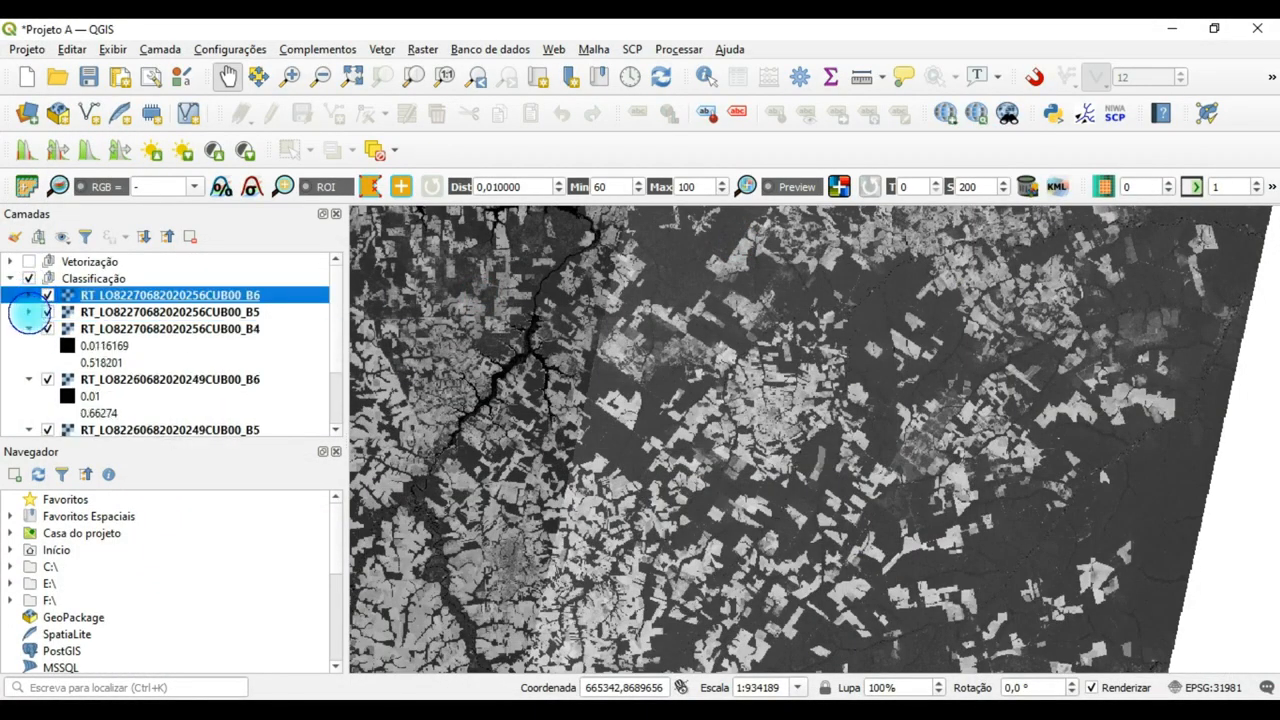
{"action": "left_click", "coordinate": [29, 329]}
{"action": "left_click", "coordinate": [29, 346]}
{"action": "left_click", "coordinate": [29, 362]}
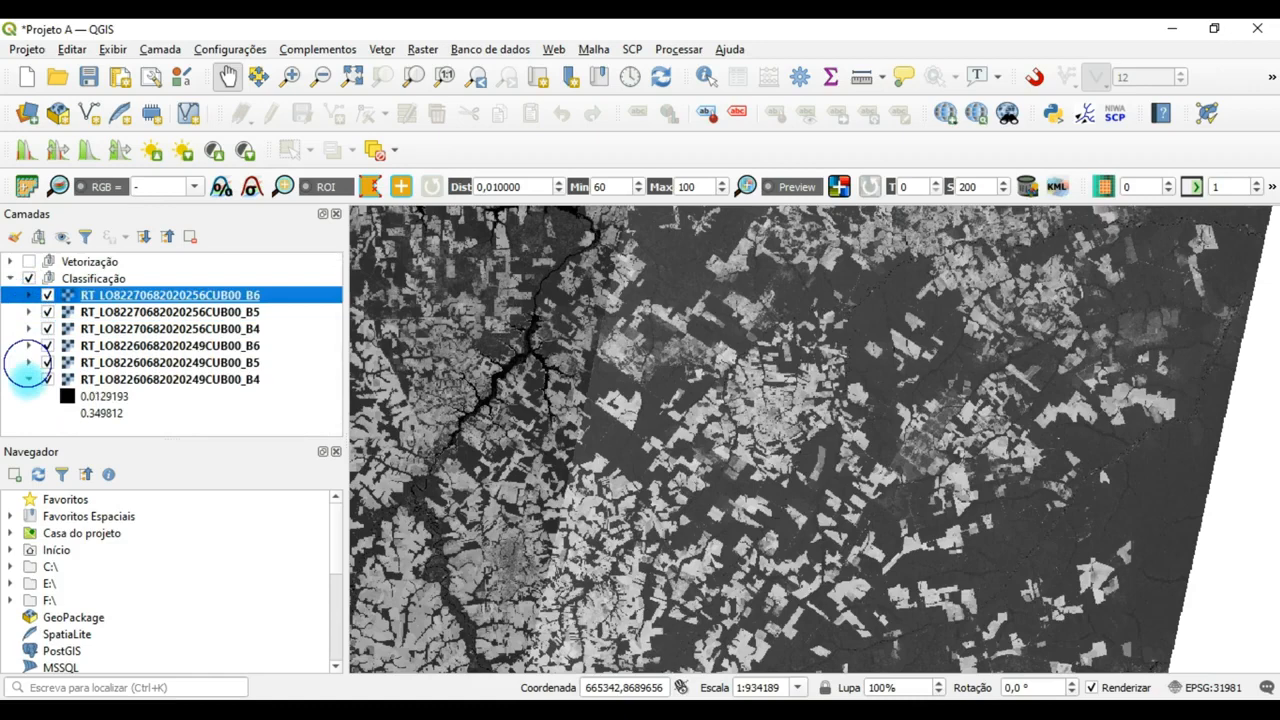
{"action": "left_click", "coordinate": [29, 379]}
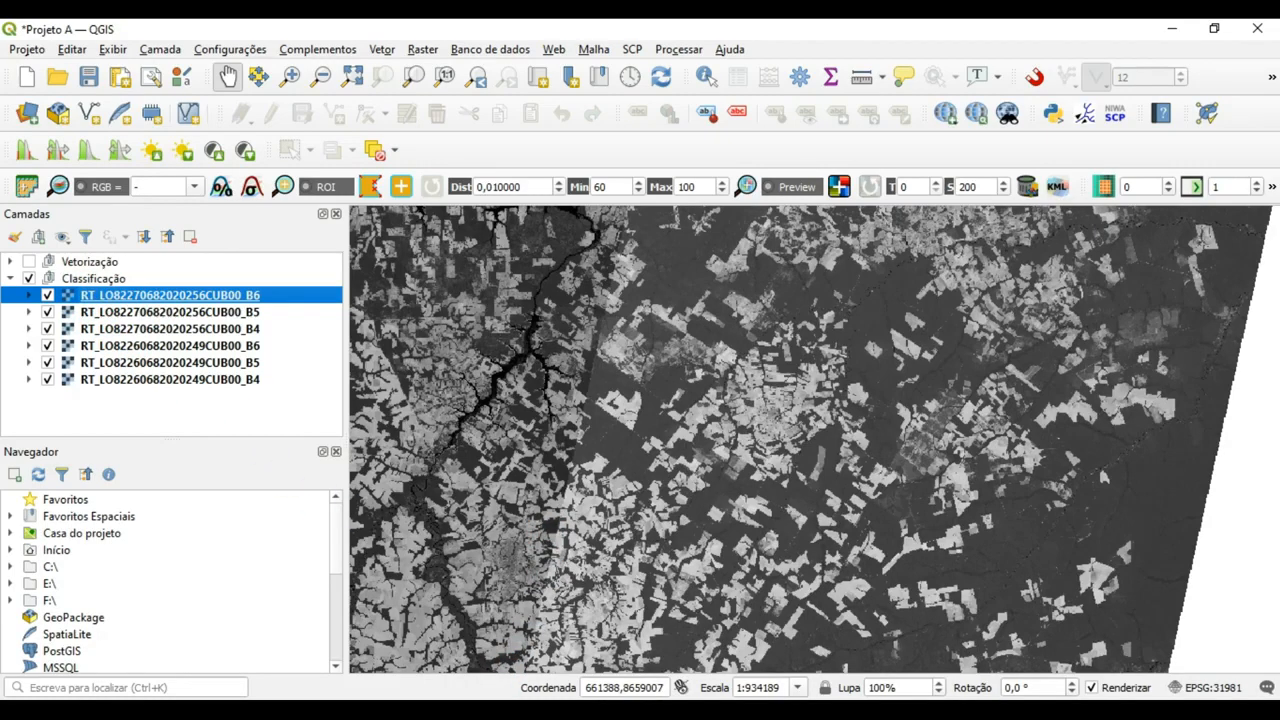
Return to the Semi-Automatic Classification Plugin, open its Band set tool and refresh the single band list.
{"action": "left_click", "coordinate": [509, 643]}
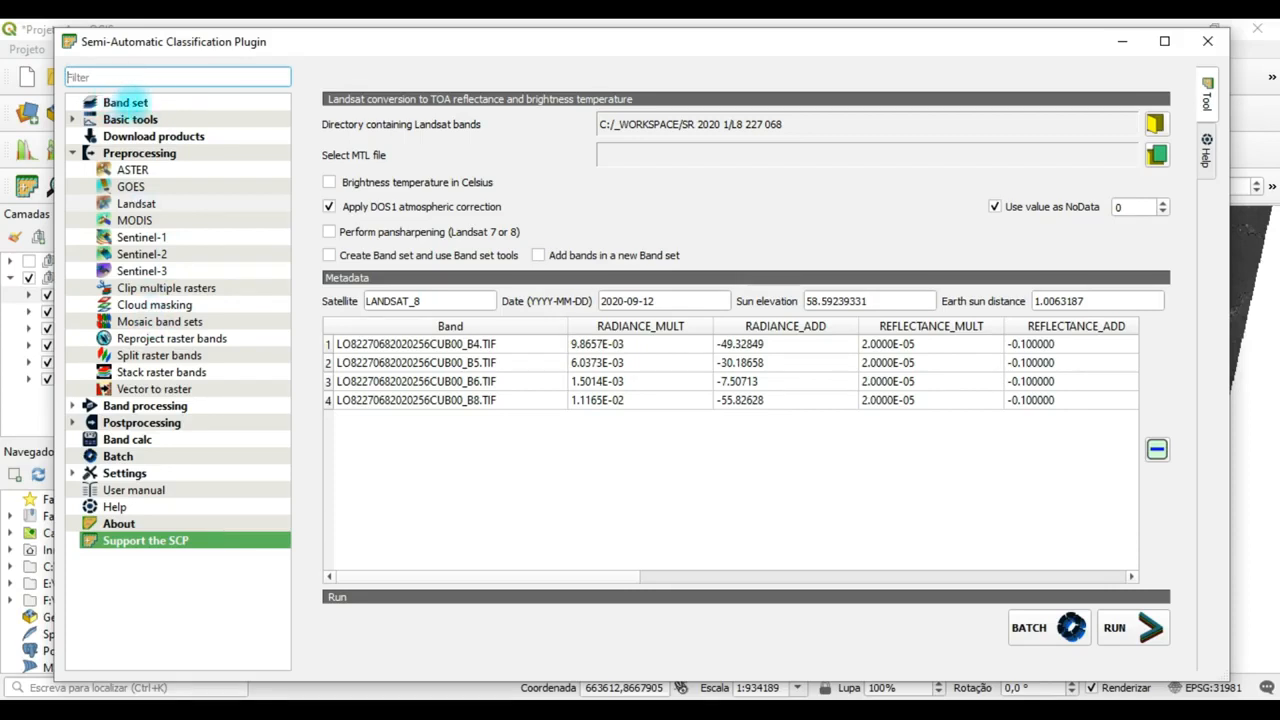
{"action": "left_click", "coordinate": [133, 103]}
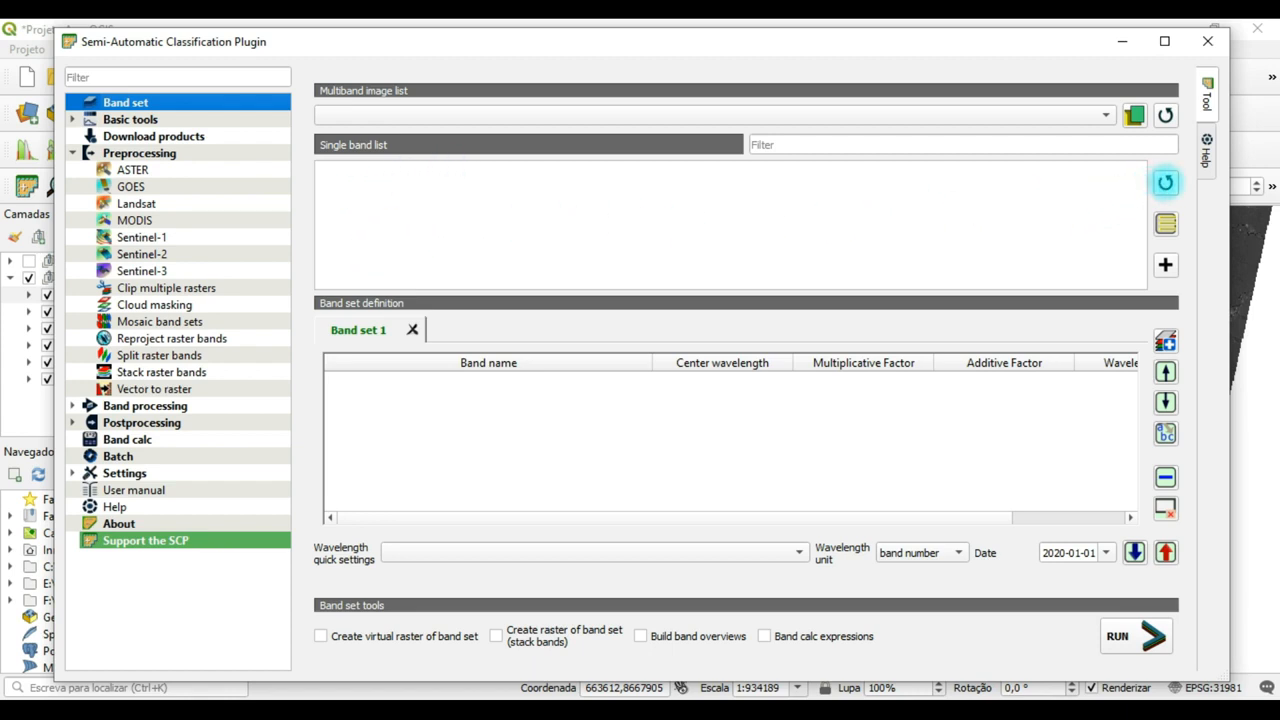
{"action": "left_click", "coordinate": [1165, 182]}
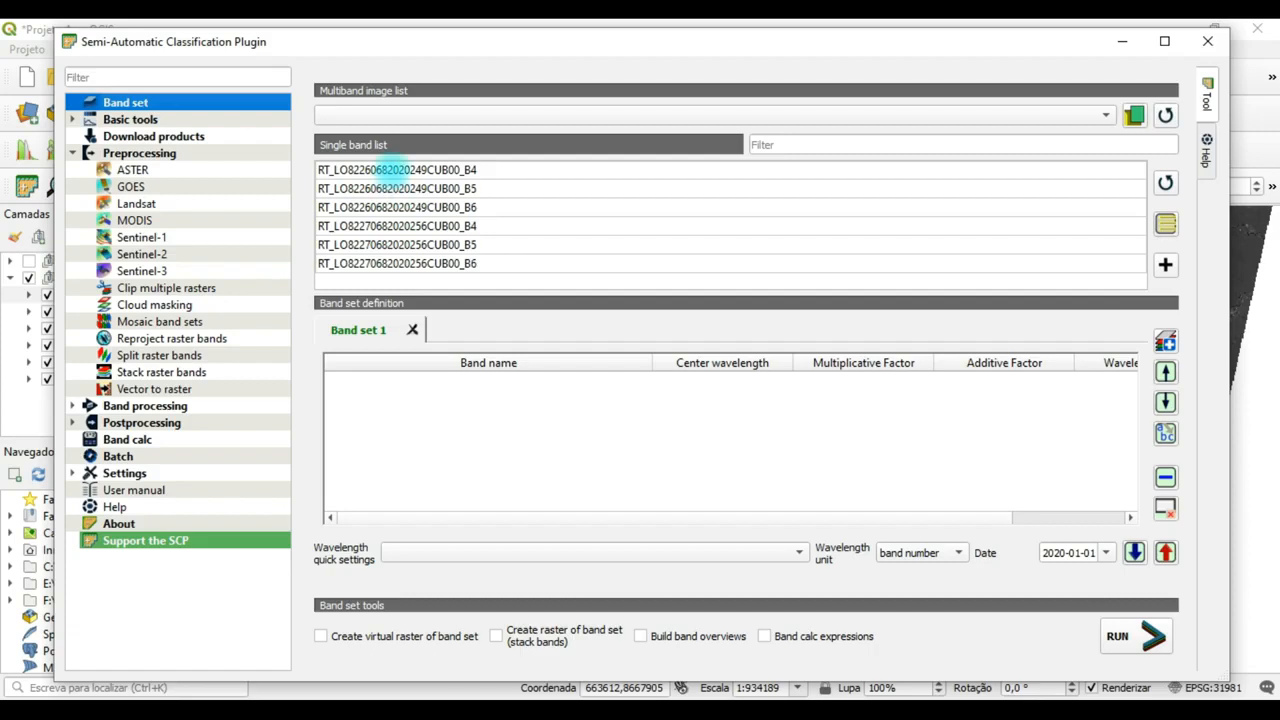
{"action": "left_click", "coordinate": [393, 170]}
{"action": "left_click", "coordinate": [392, 188], "text": "ctrl"}
{"action": "left_click", "coordinate": [407, 207], "text": "ctrl"}
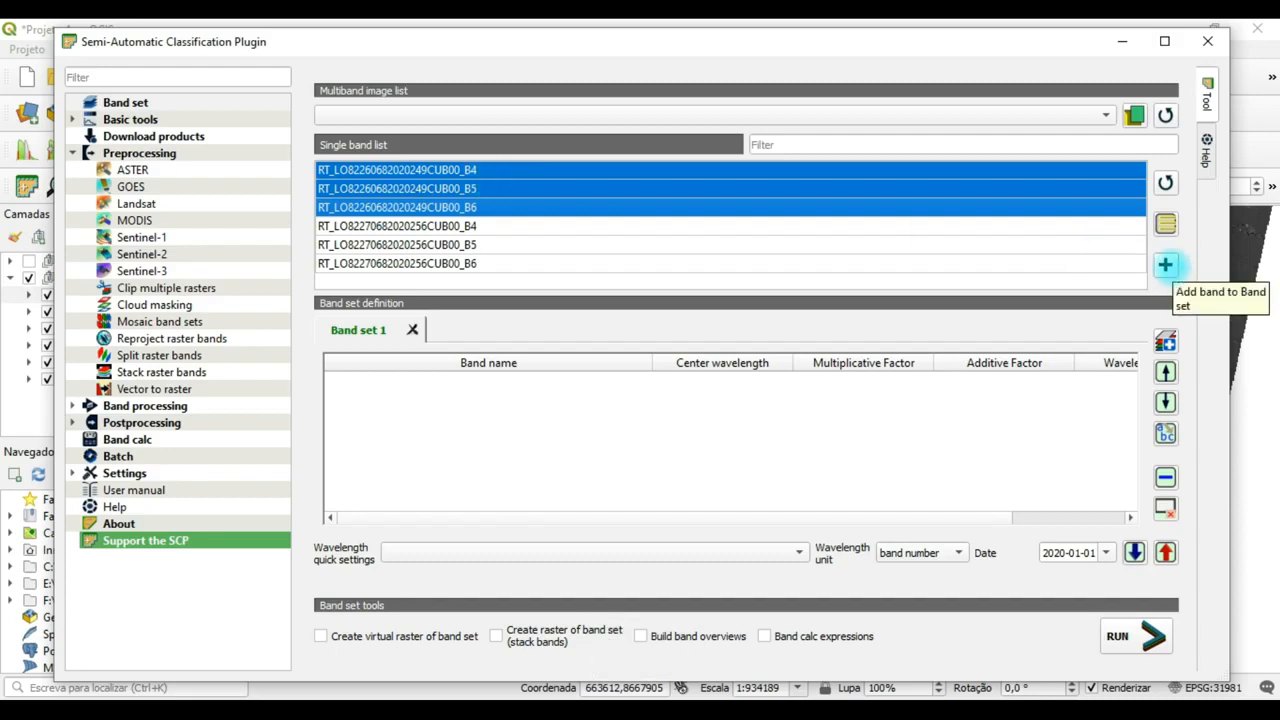
{"action": "left_click", "coordinate": [1165, 264]}
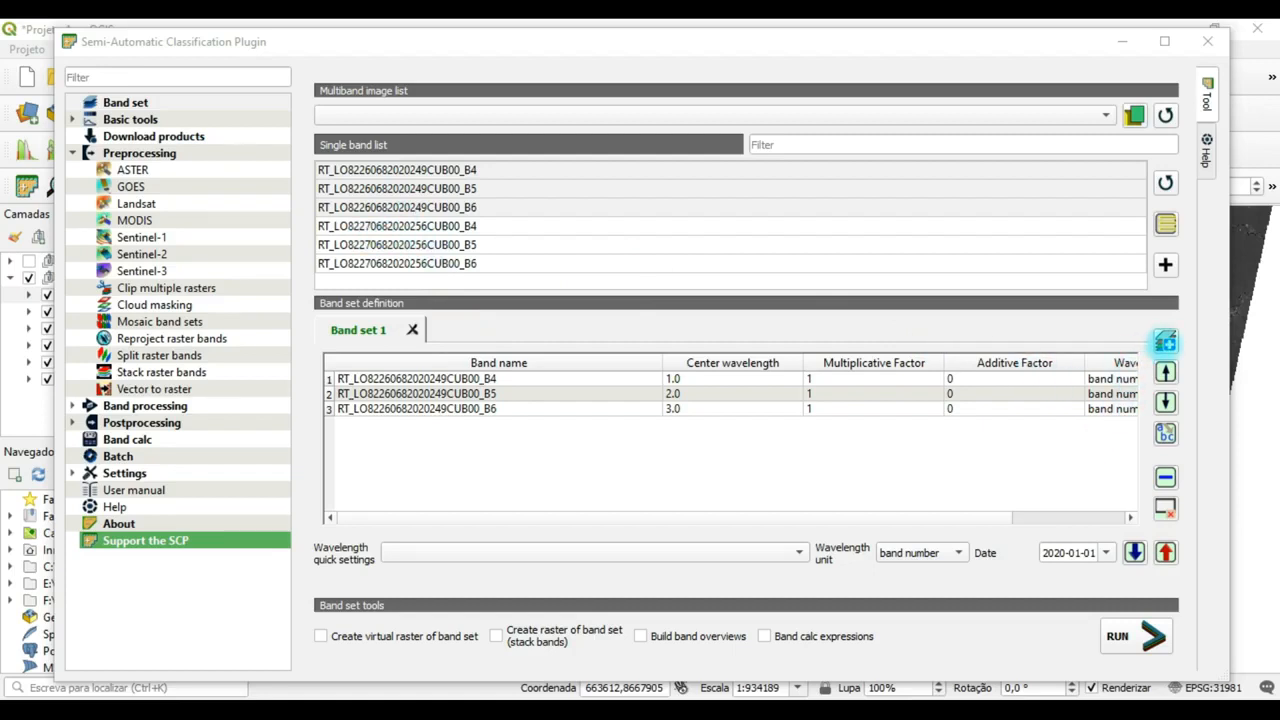
{"action": "left_click", "coordinate": [1165, 341]}
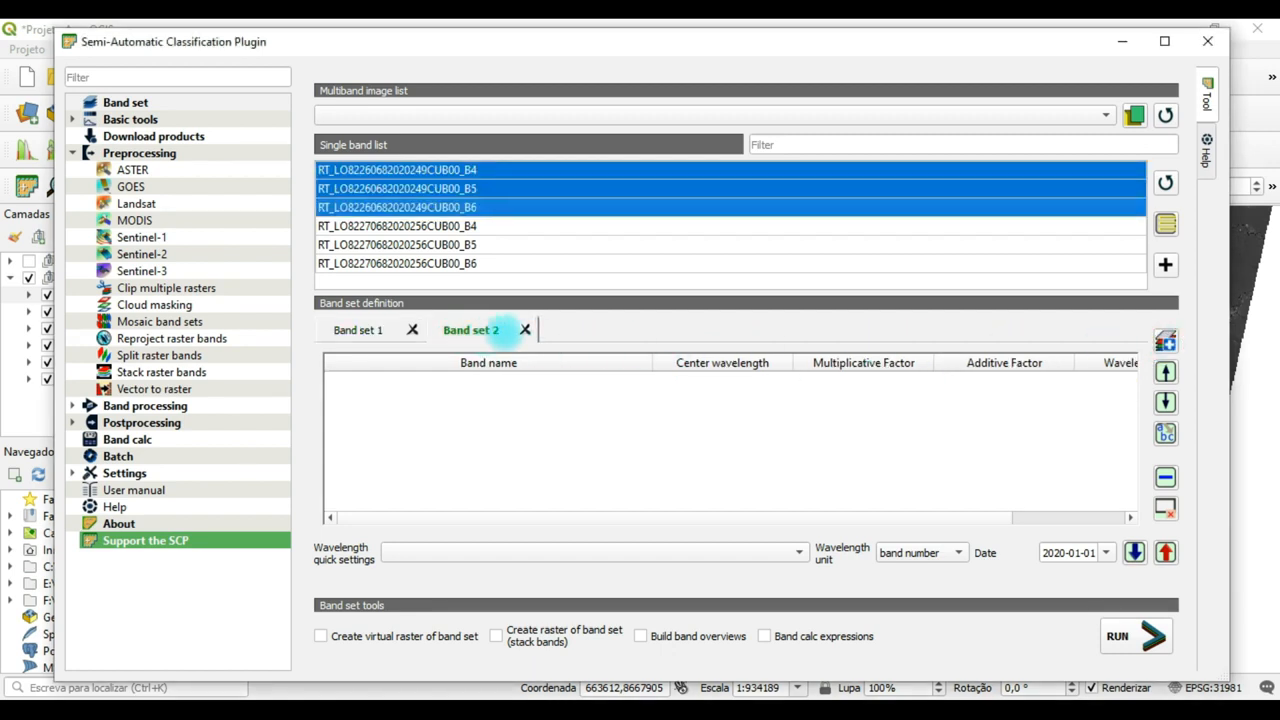
{"action": "left_click", "coordinate": [379, 227]}
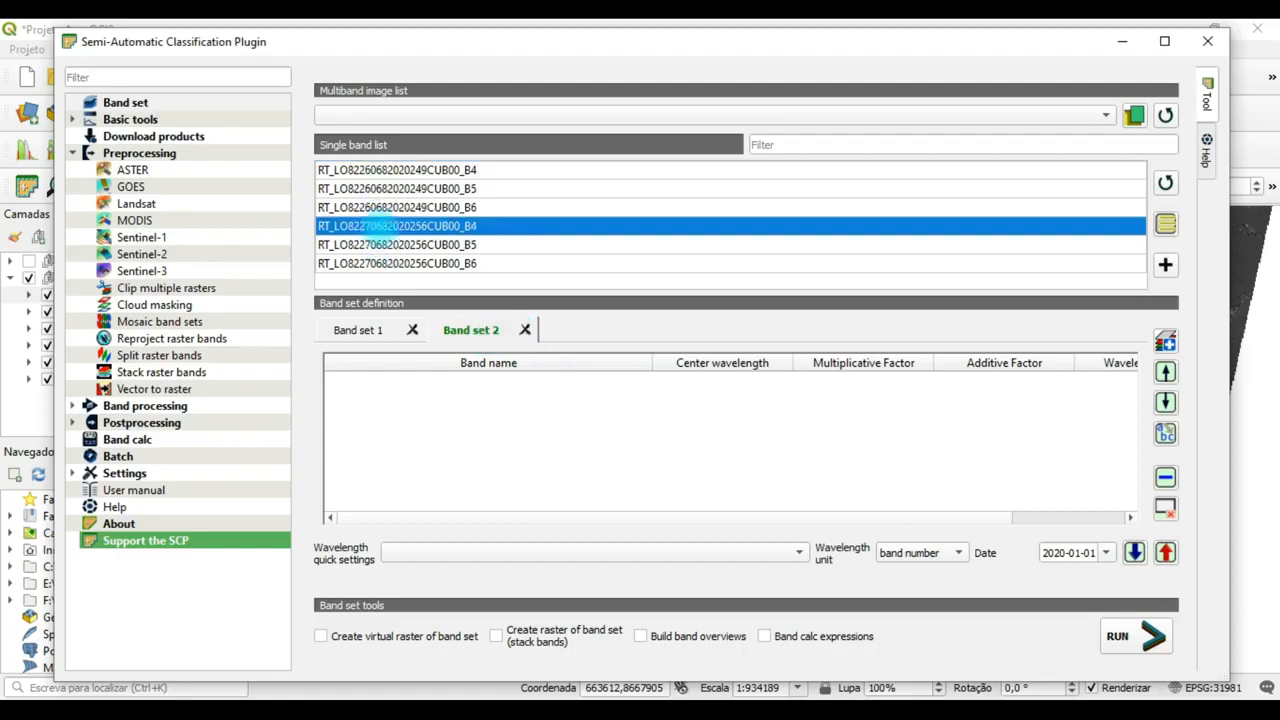
{"action": "left_click", "coordinate": [395, 245], "text": "ctrl"}
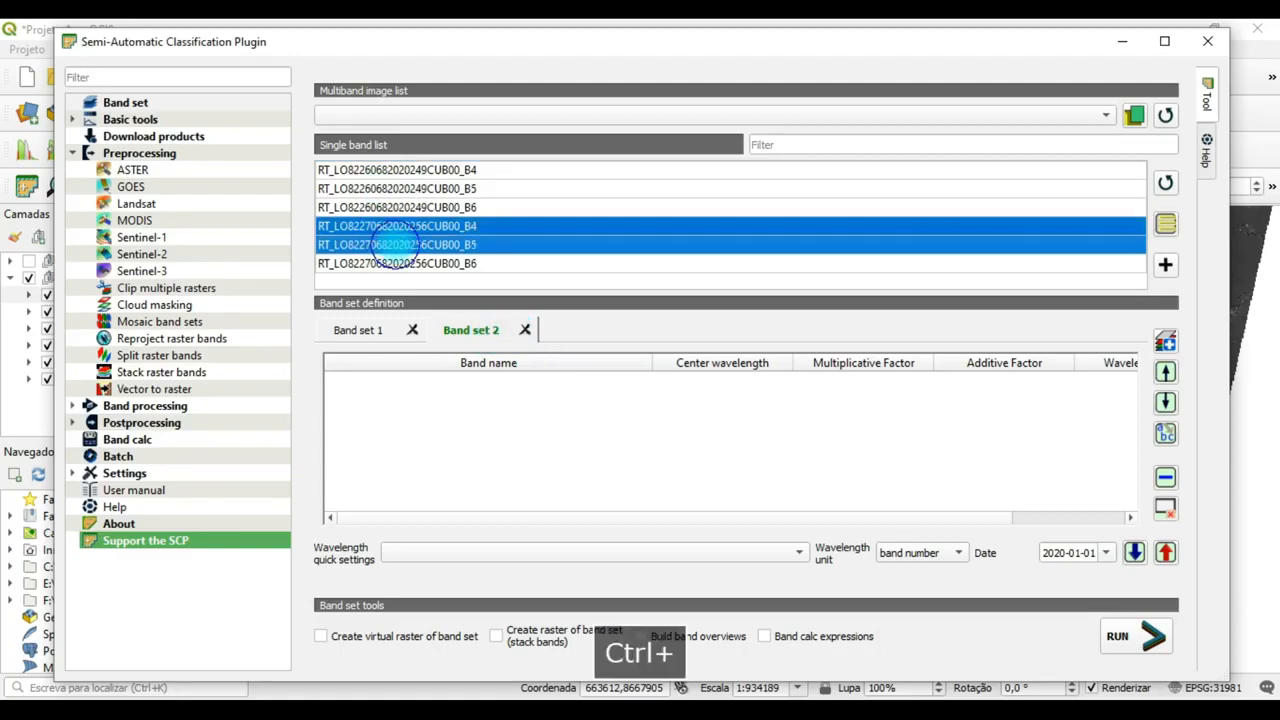
{"action": "left_click", "coordinate": [410, 264], "text": "ctrl"}
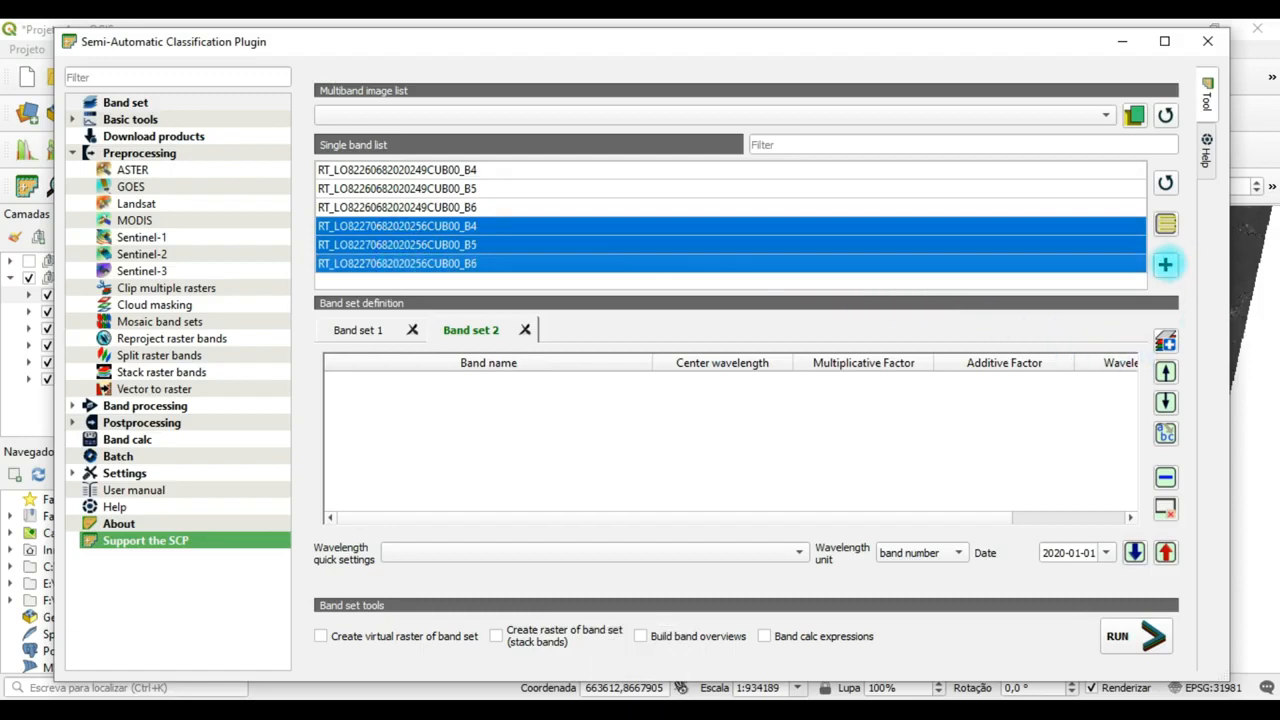
{"action": "left_click", "coordinate": [1165, 264]}
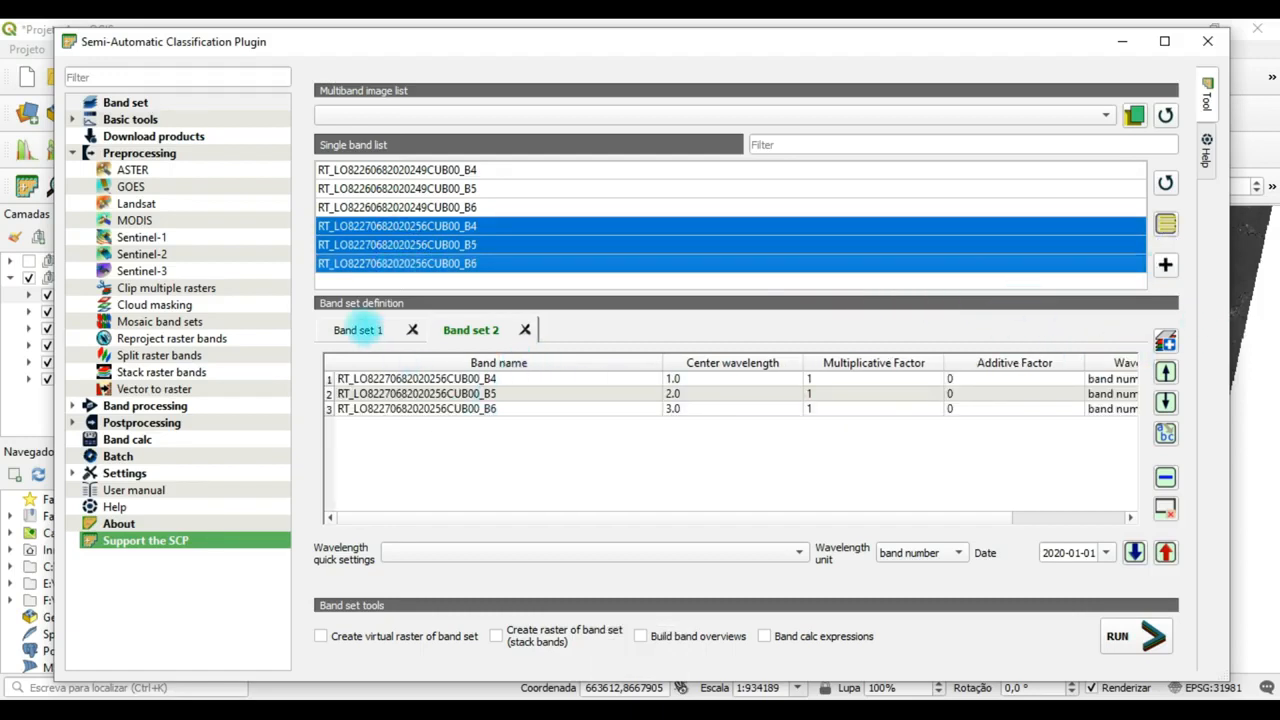
{"action": "left_click", "coordinate": [360, 330]}
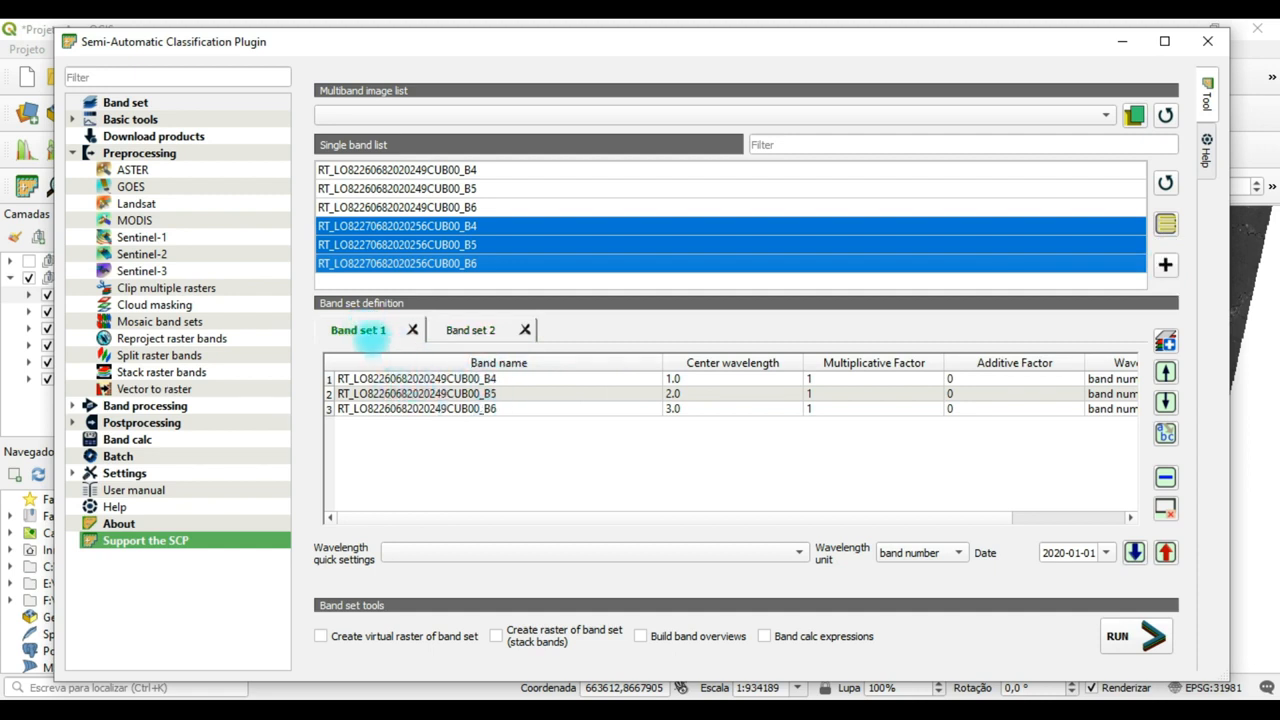
{"action": "left_click", "coordinate": [488, 331]}
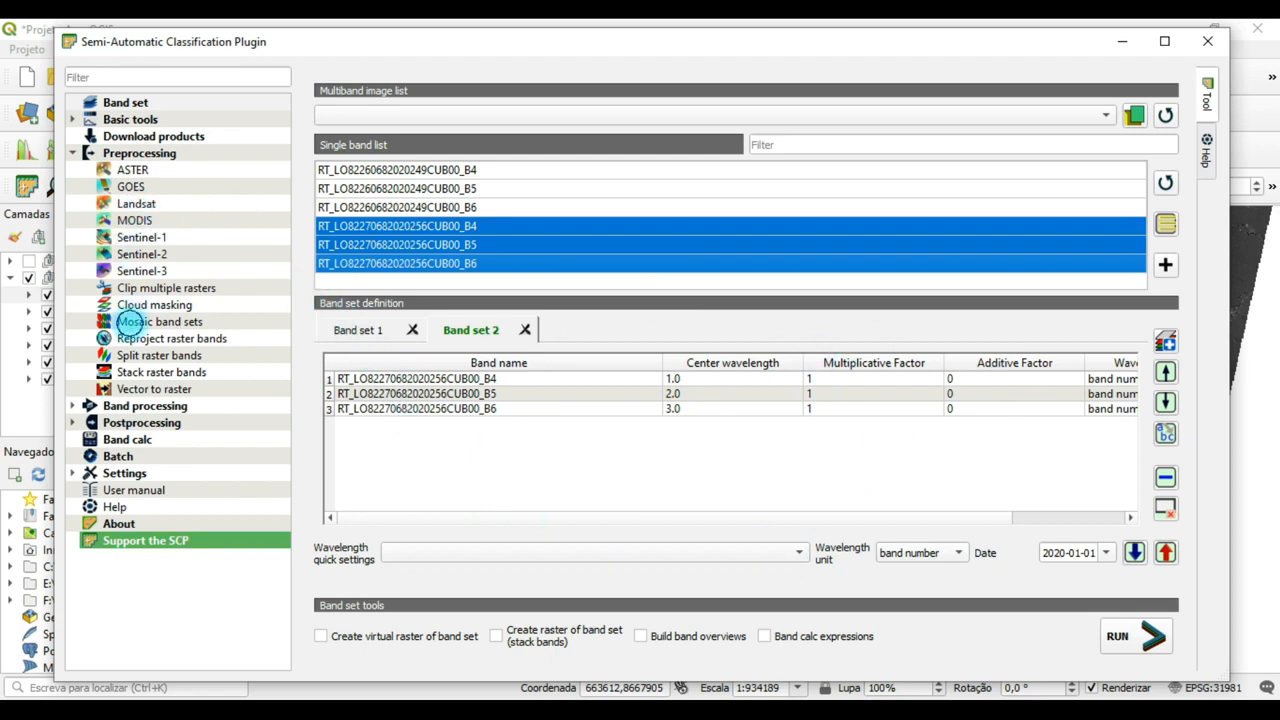
Open the Mosaic band sets tool and set its band set list to 1,2, keeping the output name prefix mosaic.
{"action": "left_click", "coordinate": [129, 321]}
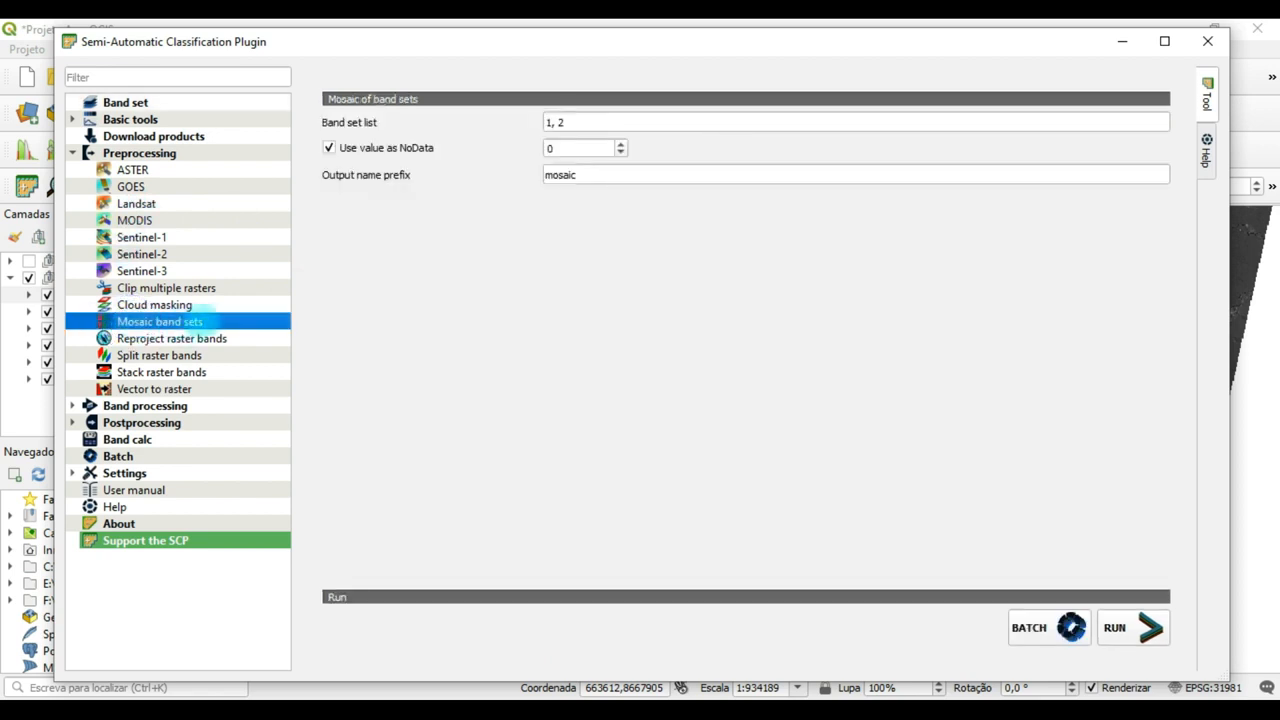
{"action": "left_click", "coordinate": [585, 121]}
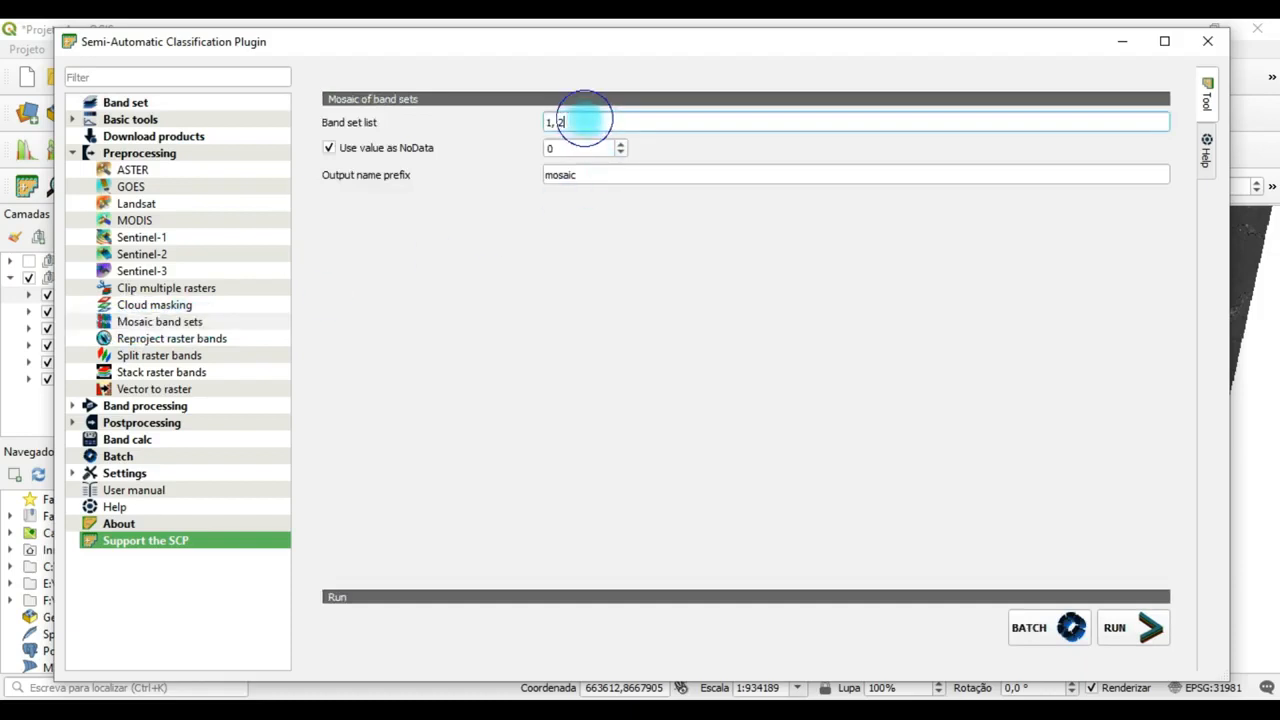
{"action": "key", "text": "BackSpace"}
{"action": "type", "text": "1, "}
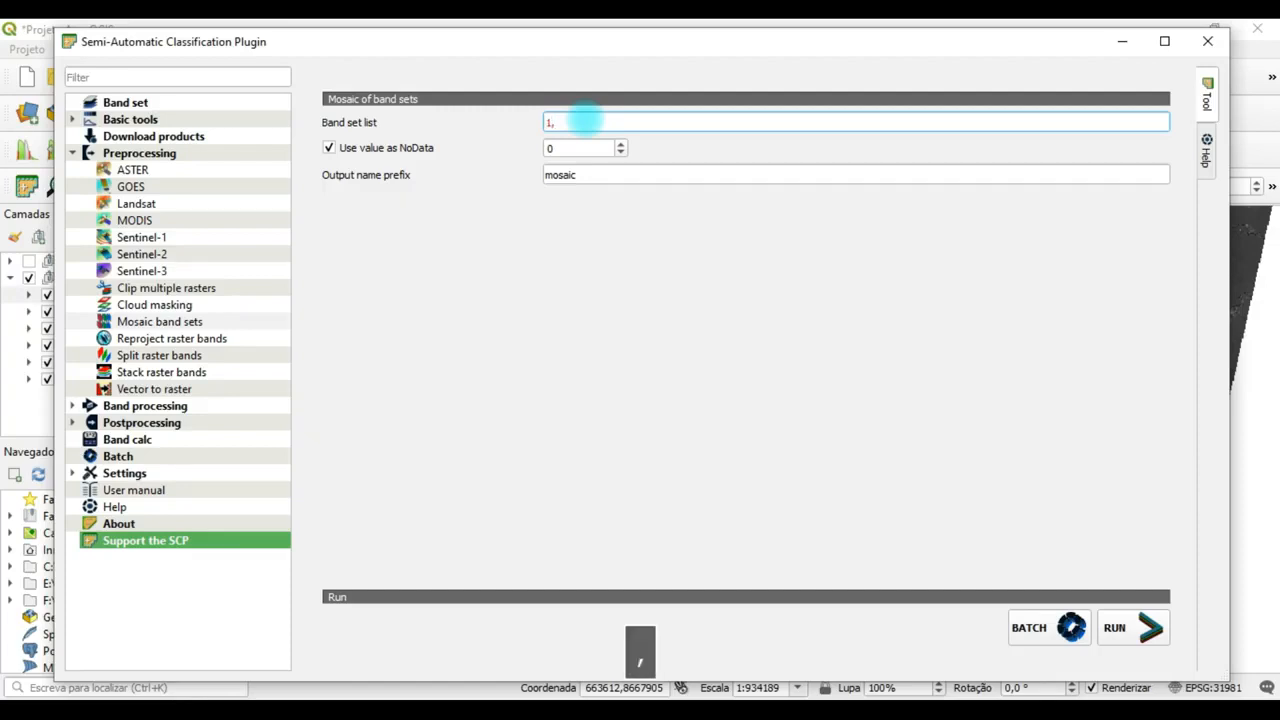
{"action": "type", "text": "2"}
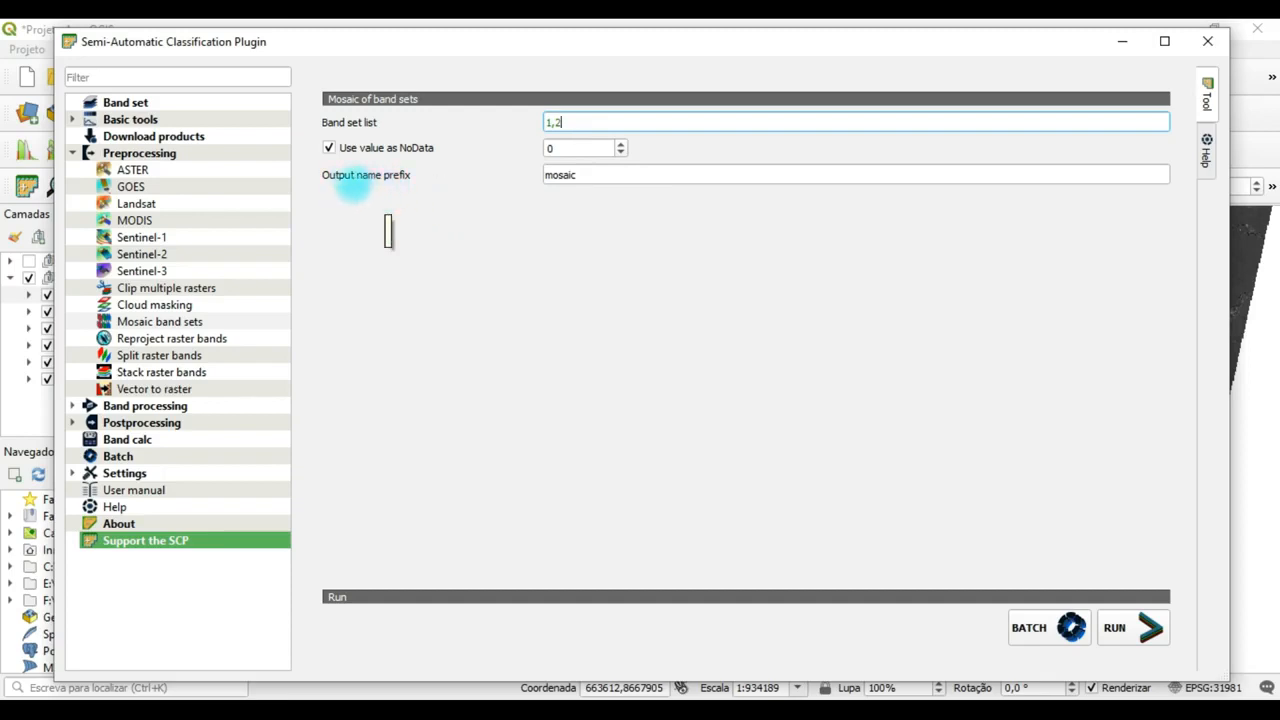
{"action": "left_click", "coordinate": [584, 177]}
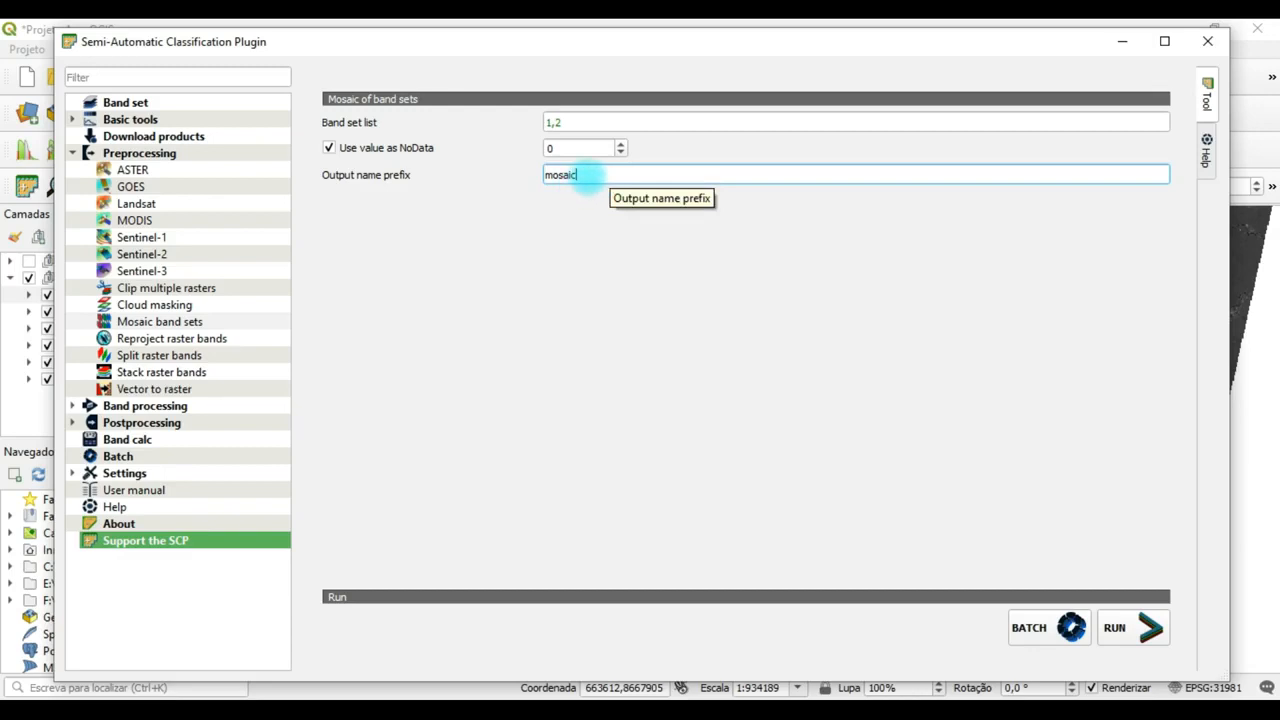
{"action": "double_click", "coordinate": [588, 175]}
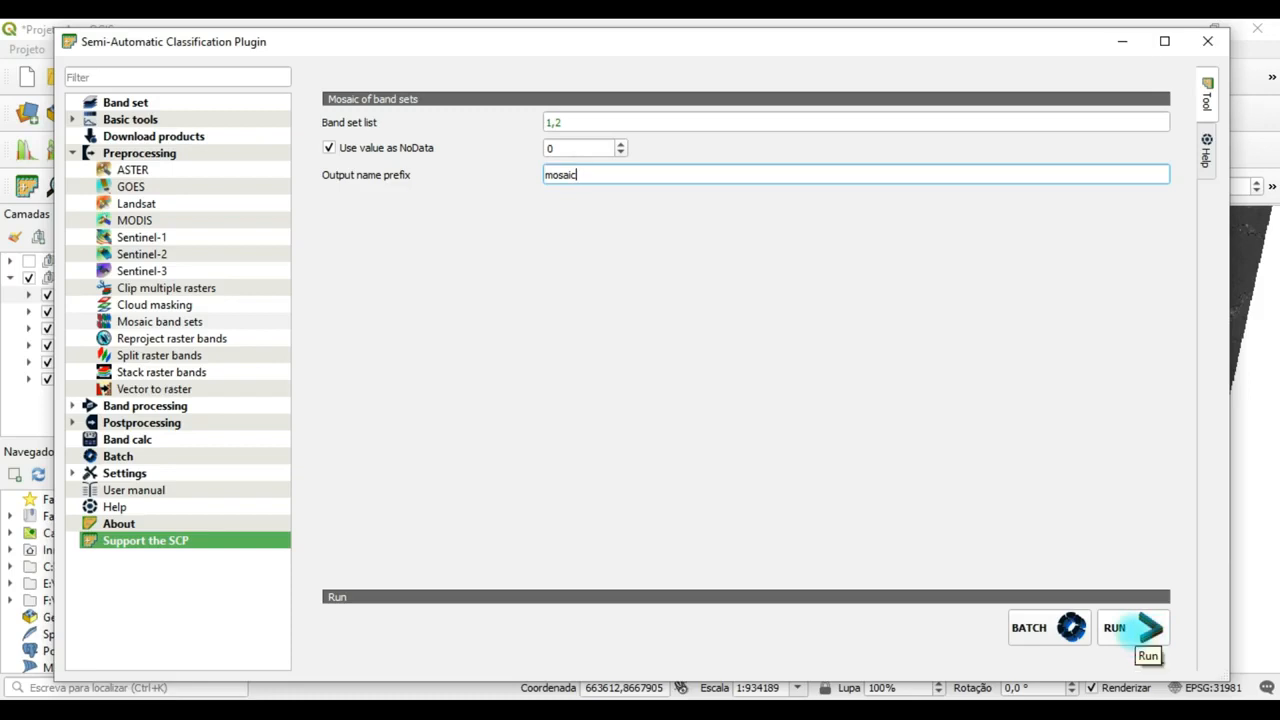
Run the band set mosaic with SR 2020 1's Corrigidas folder as the output directory.
{"action": "left_click", "coordinate": [1133, 628]}
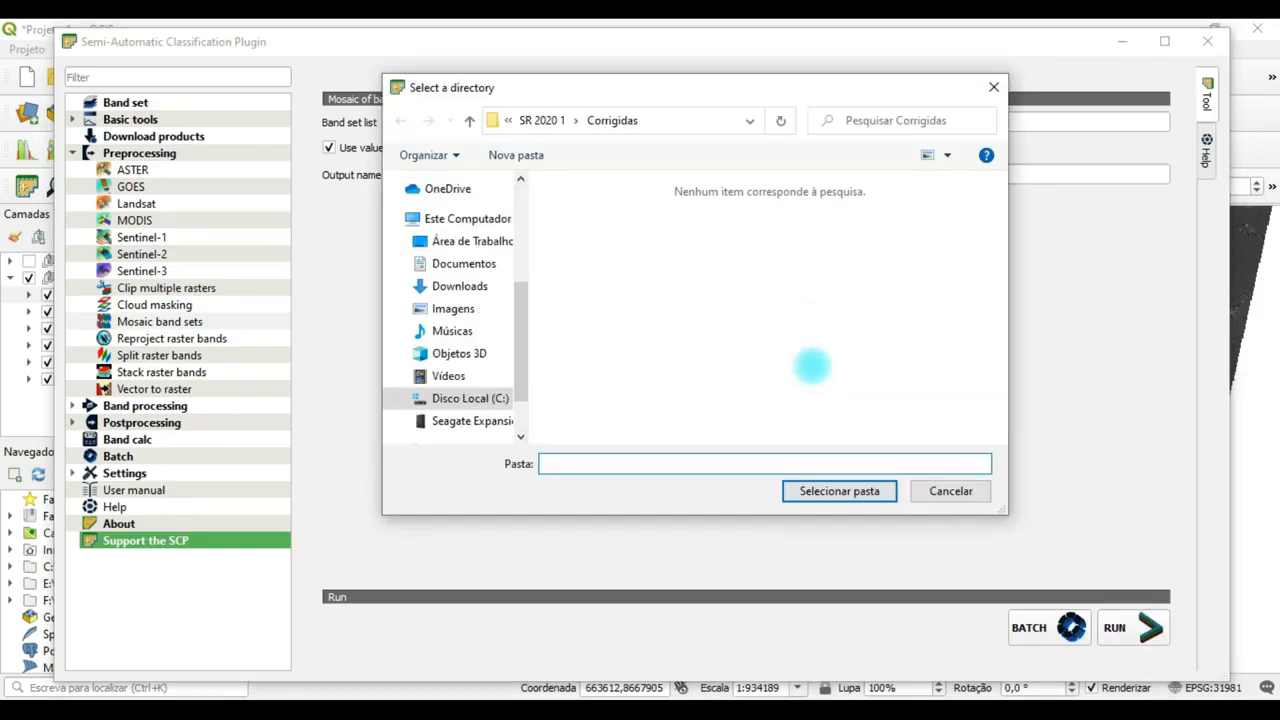
{"action": "left_click", "coordinate": [543, 120]}
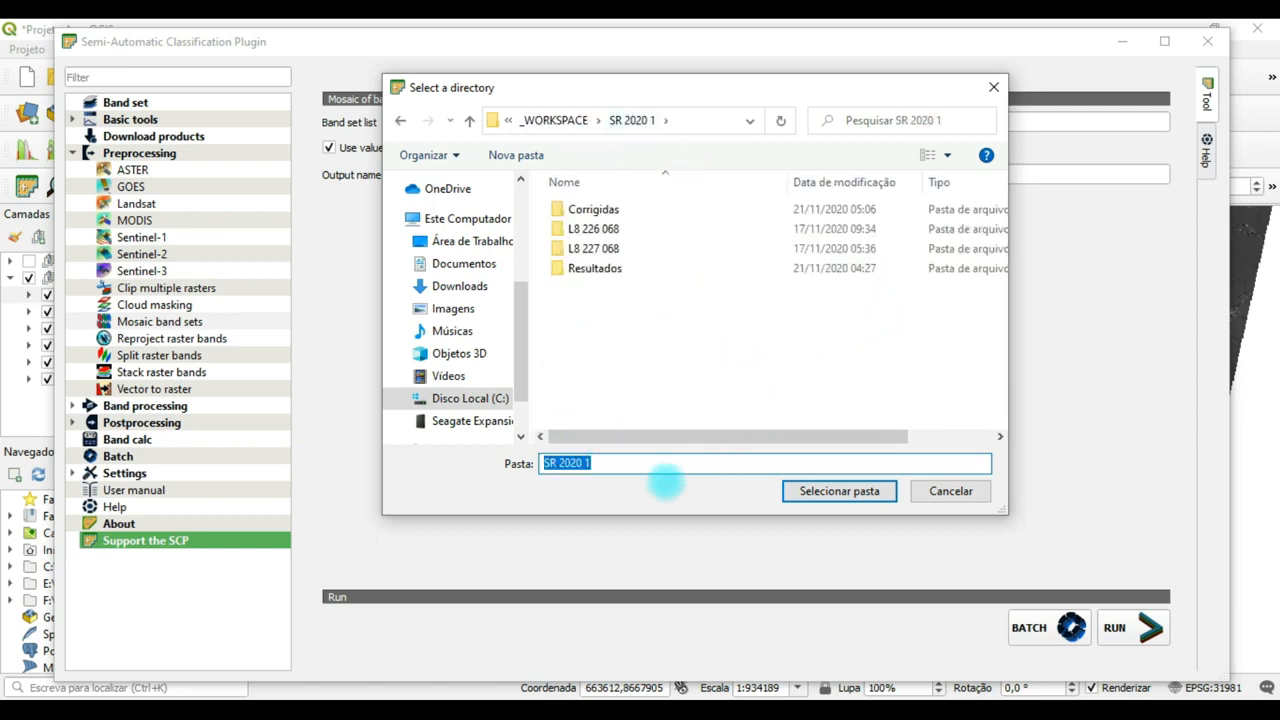
{"action": "left_click", "coordinate": [590, 208]}
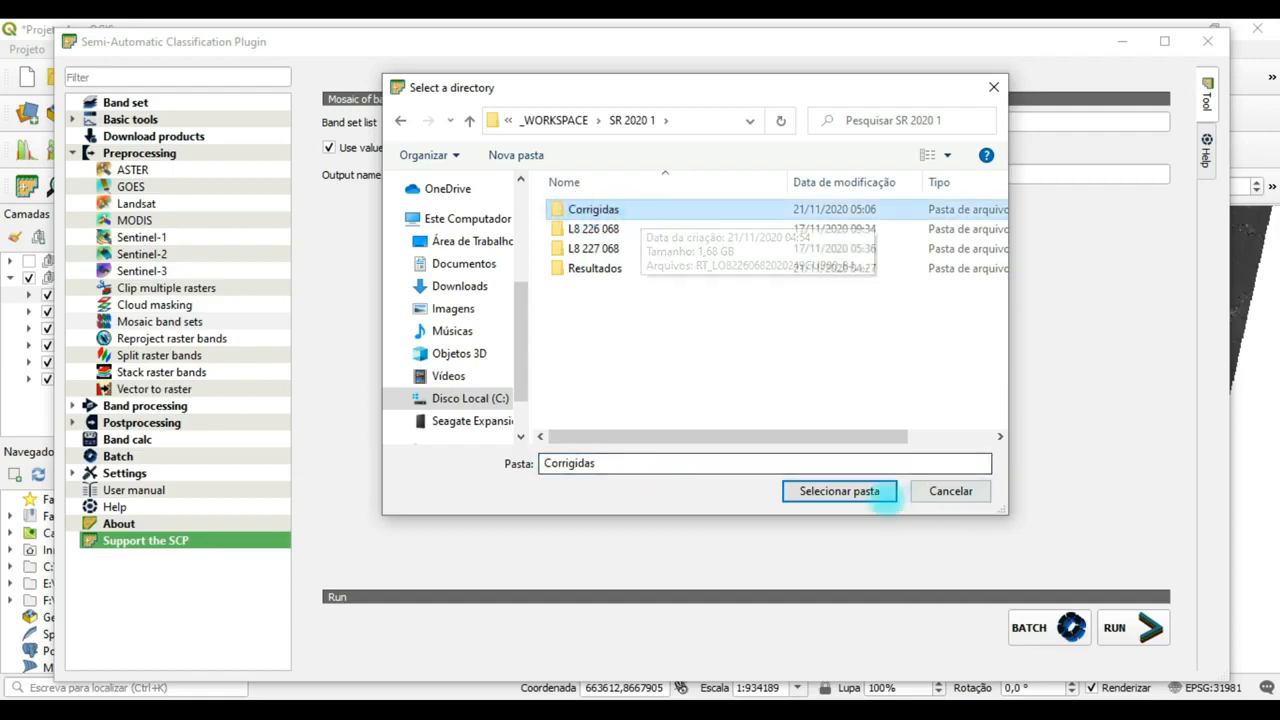
{"action": "left_click", "coordinate": [863, 491]}
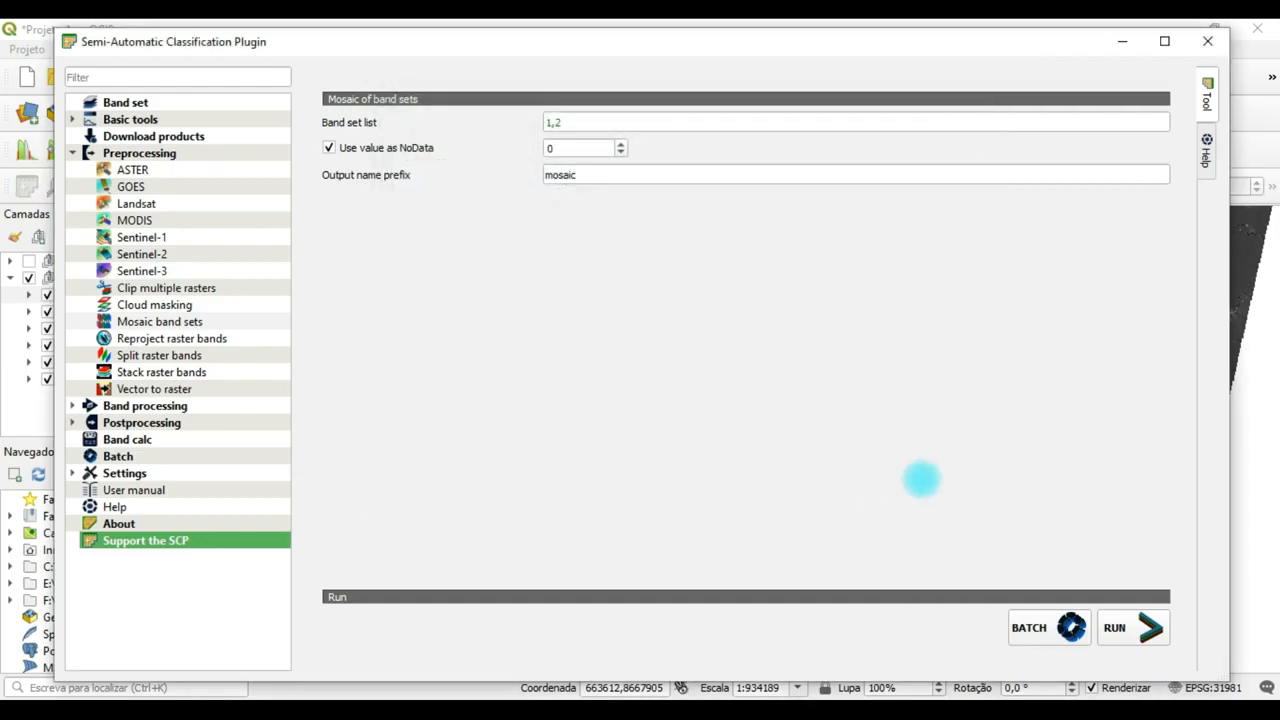
{"action": "left_click", "coordinate": [1140, 628]}
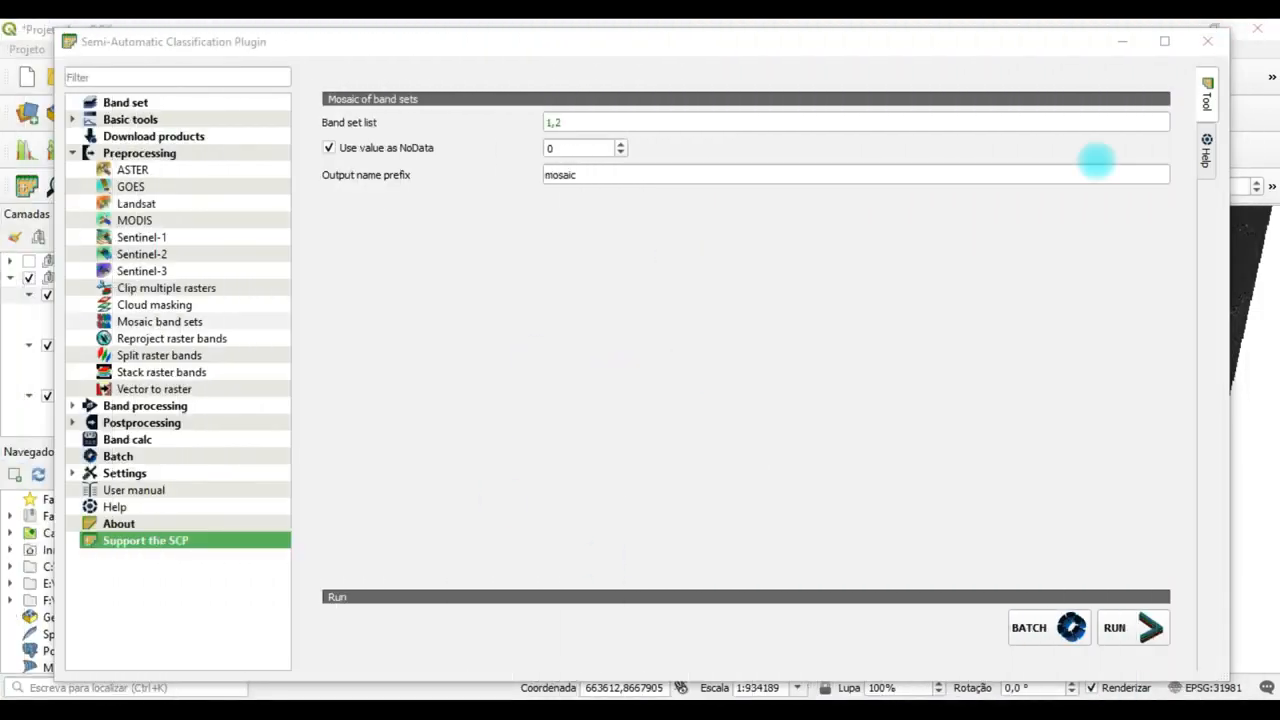
Minimize the plugin window and collapse the legends of the B6, B5 and B4 mosaic layers in the Classificação group.
{"action": "left_click", "coordinate": [1122, 41]}
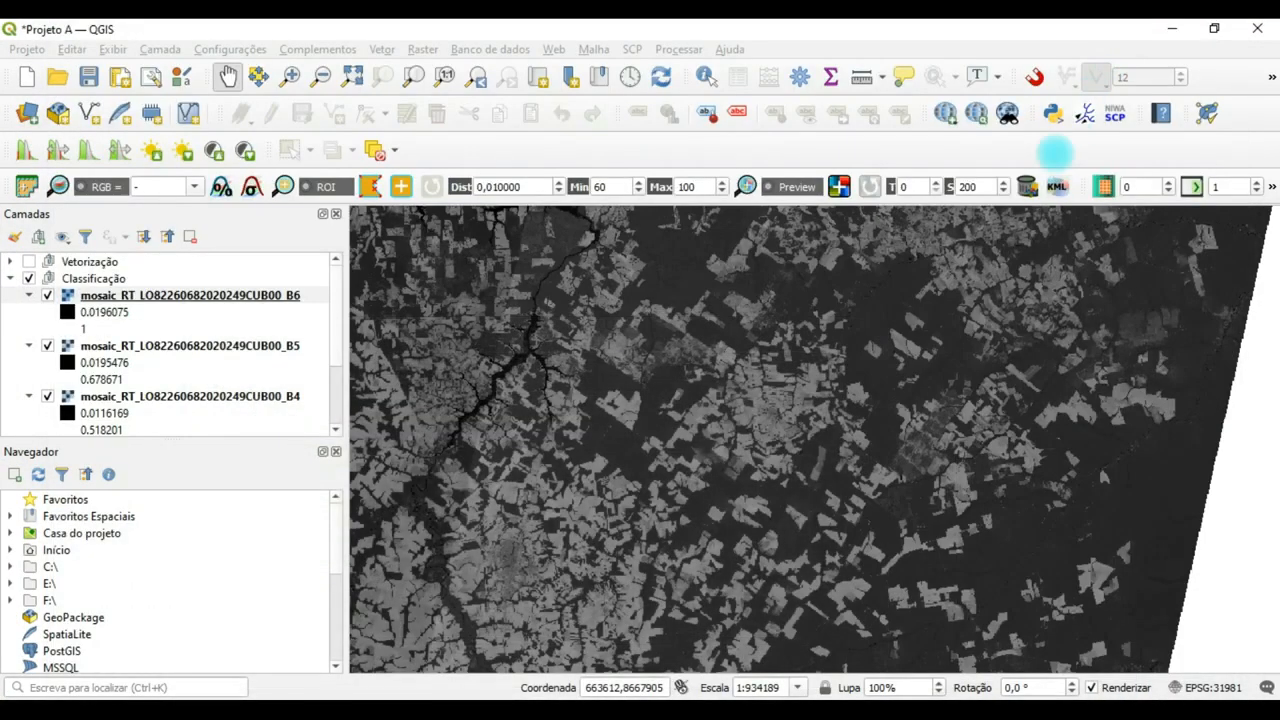
{"action": "left_click", "coordinate": [108, 296]}
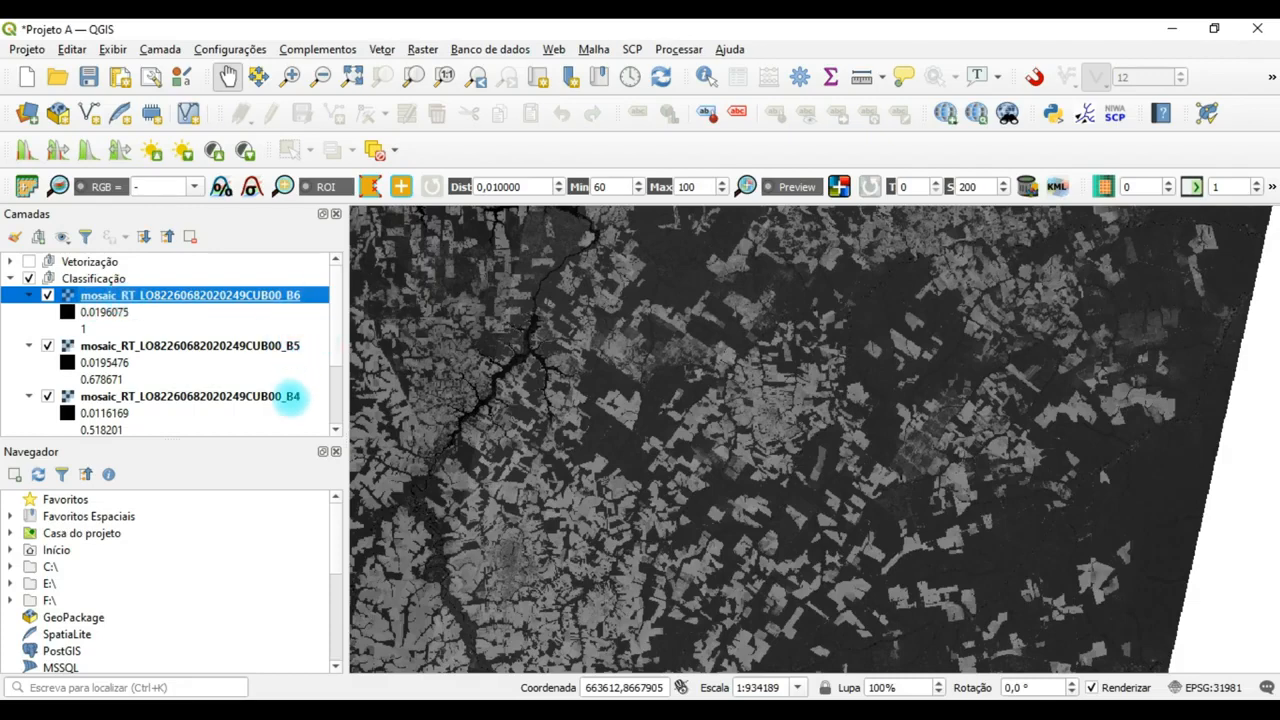
{"action": "mouse_move", "coordinate": [334, 337]}
{"action": "left_mouse_down"}
{"action": "mouse_move", "coordinate": [337, 371]}
{"action": "mouse_move", "coordinate": [334, 337]}
{"action": "left_mouse_up"}
{"action": "scroll", "coordinate": [640, 348], "scroll_direction": "down", "scroll_amount": 1}
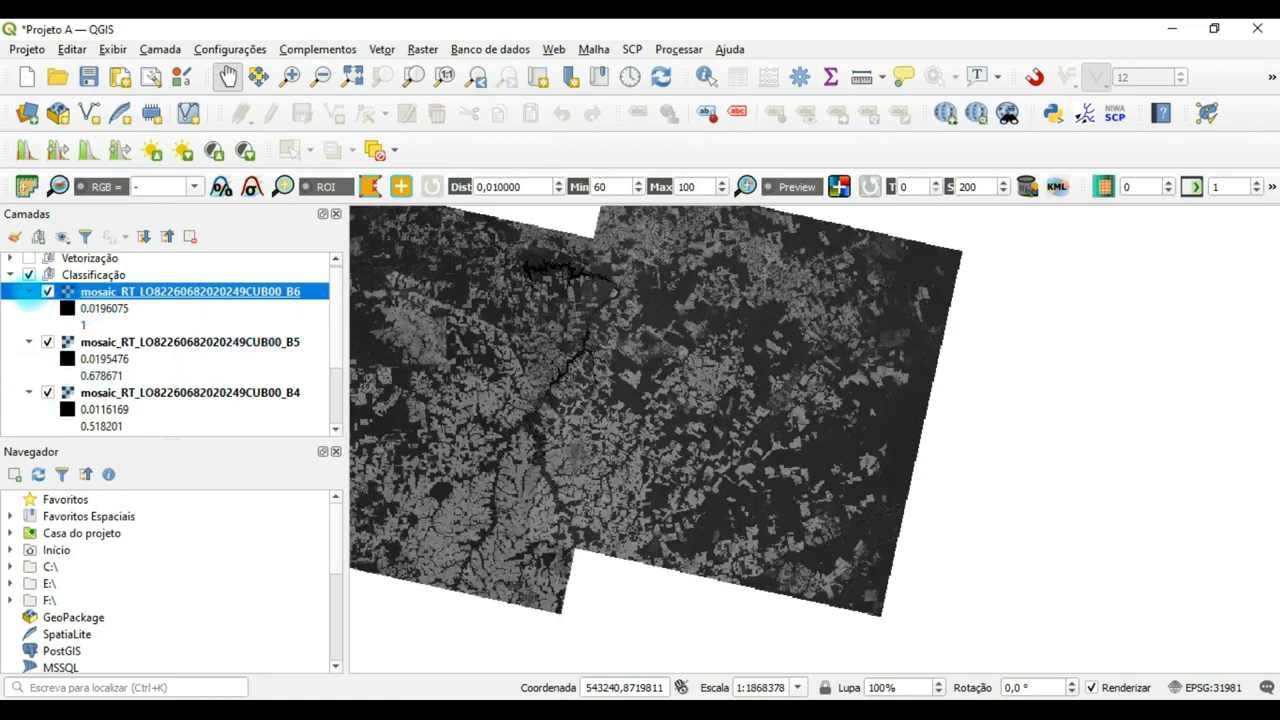
{"action": "left_click", "coordinate": [28, 291]}
{"action": "left_click", "coordinate": [28, 308]}
{"action": "left_click", "coordinate": [28, 325]}
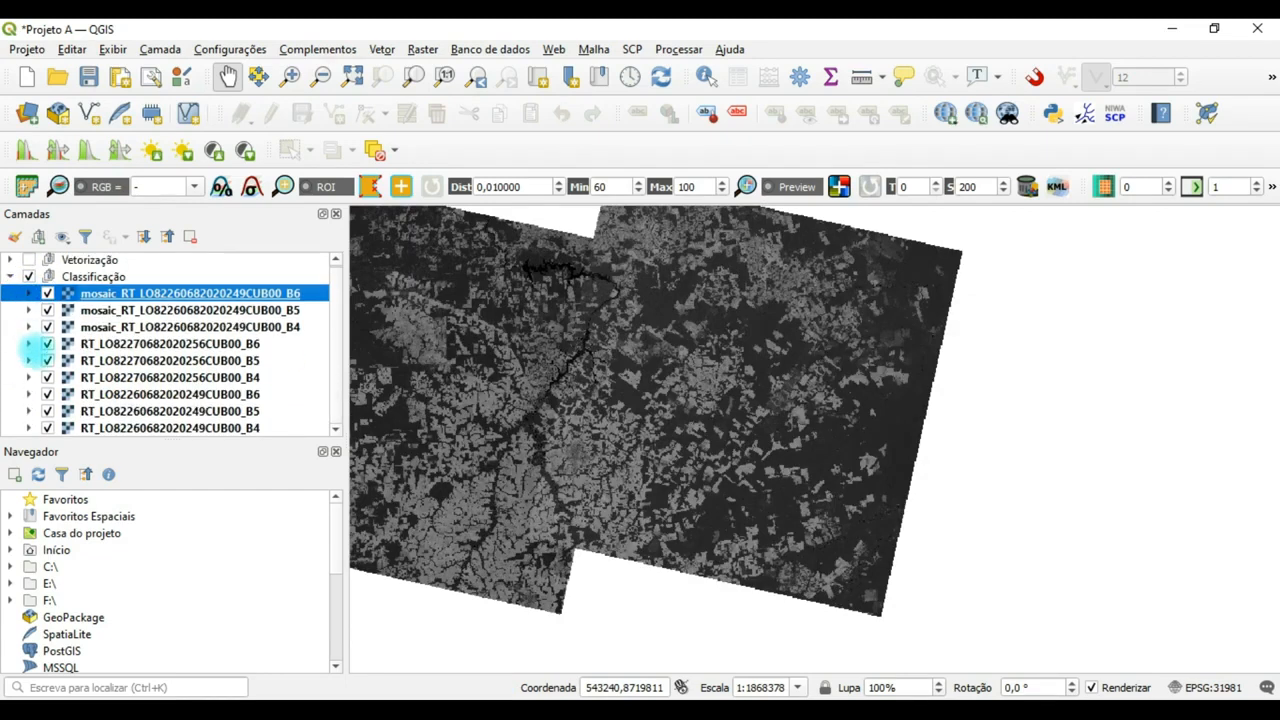
Hide the six individual RT band layers of both scenes, leaving only the mosaic layers switched on.
{"action": "left_click", "coordinate": [47, 343]}
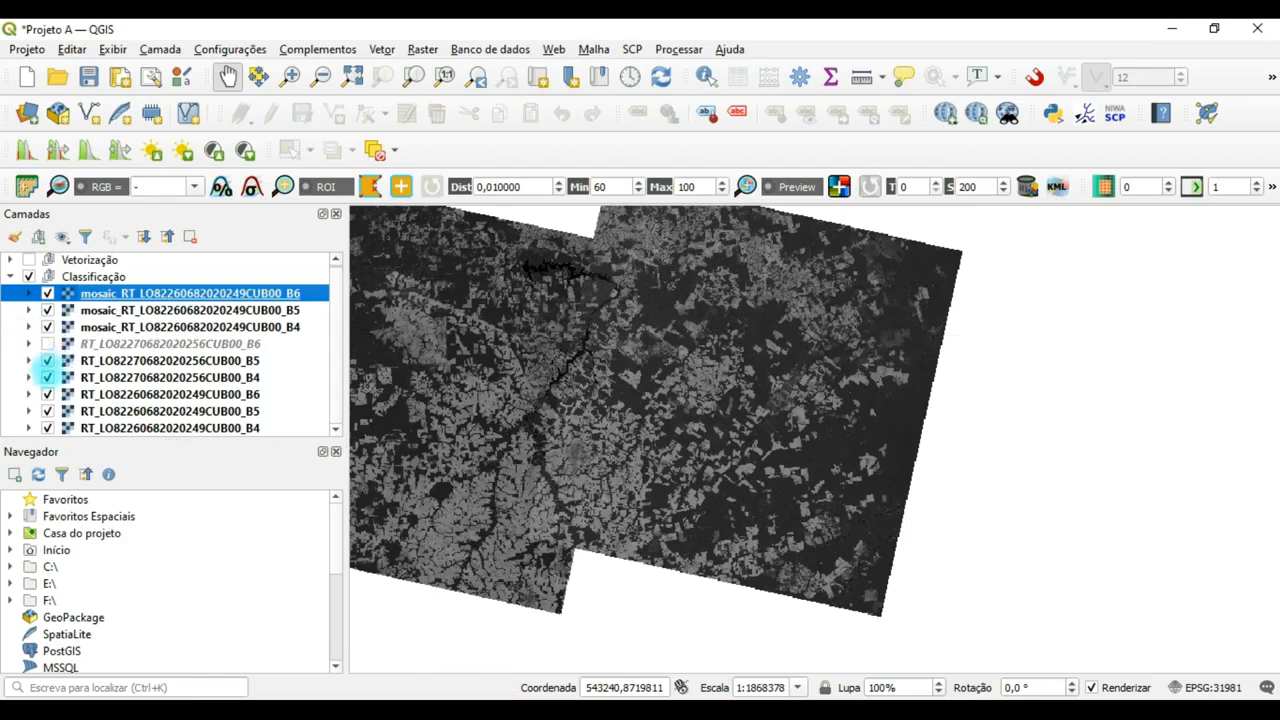
{"action": "left_click", "coordinate": [47, 360]}
{"action": "left_click", "coordinate": [47, 377]}
{"action": "left_click", "coordinate": [47, 394]}
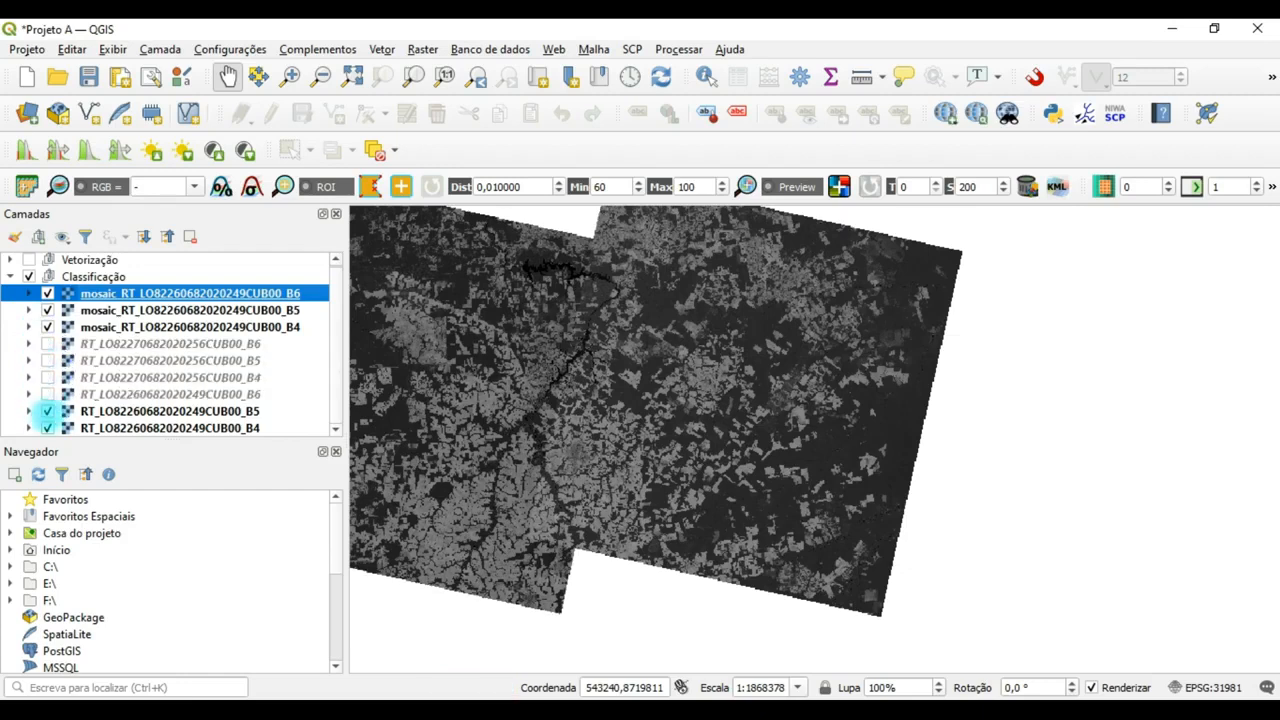
{"action": "left_click", "coordinate": [47, 411]}
{"action": "left_click", "coordinate": [47, 428]}
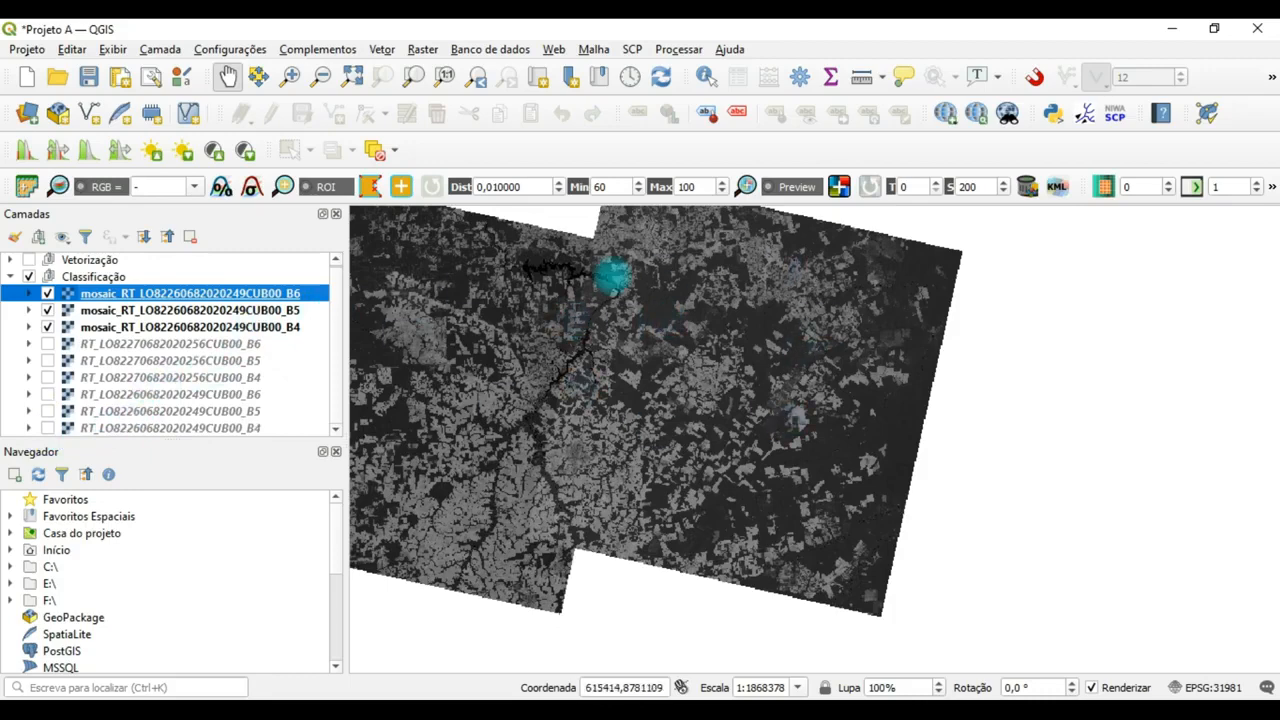
Switch the three mosaic layers off and on again, and examine the full extent of the mosaic on the map.
{"action": "left_click", "coordinate": [47, 310]}
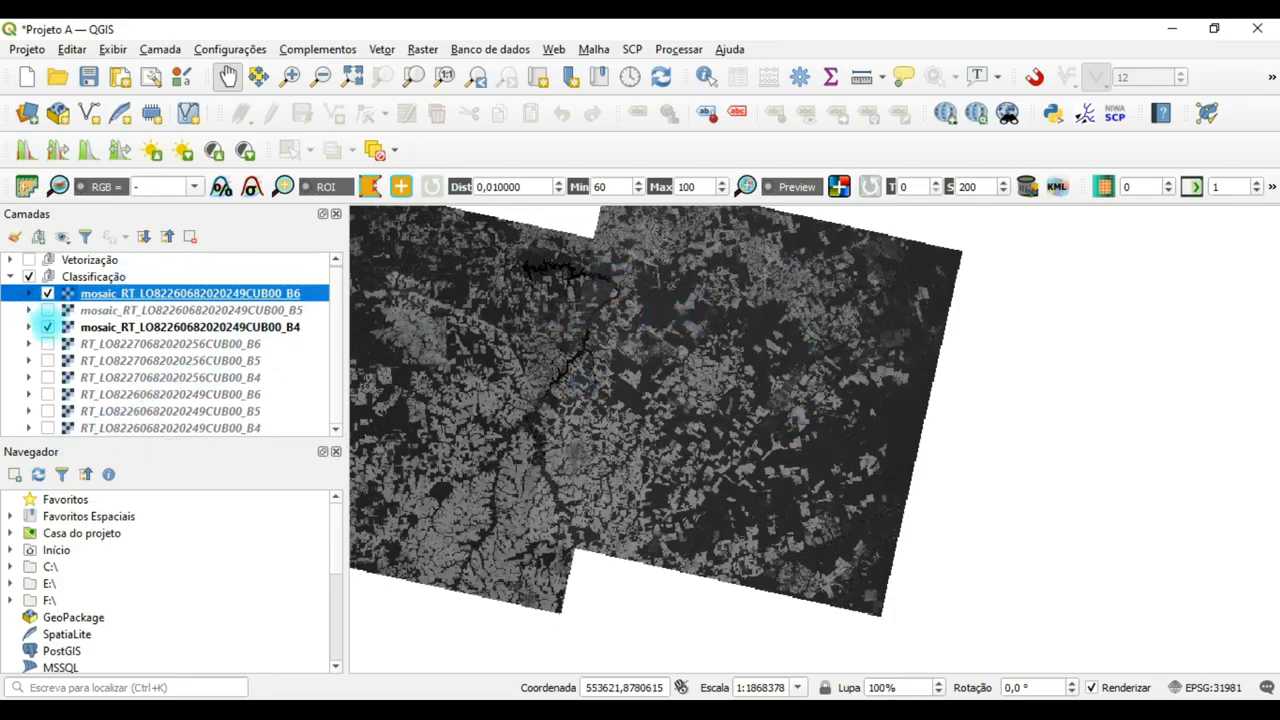
{"action": "left_click", "coordinate": [47, 327]}
{"action": "left_click", "coordinate": [47, 293]}
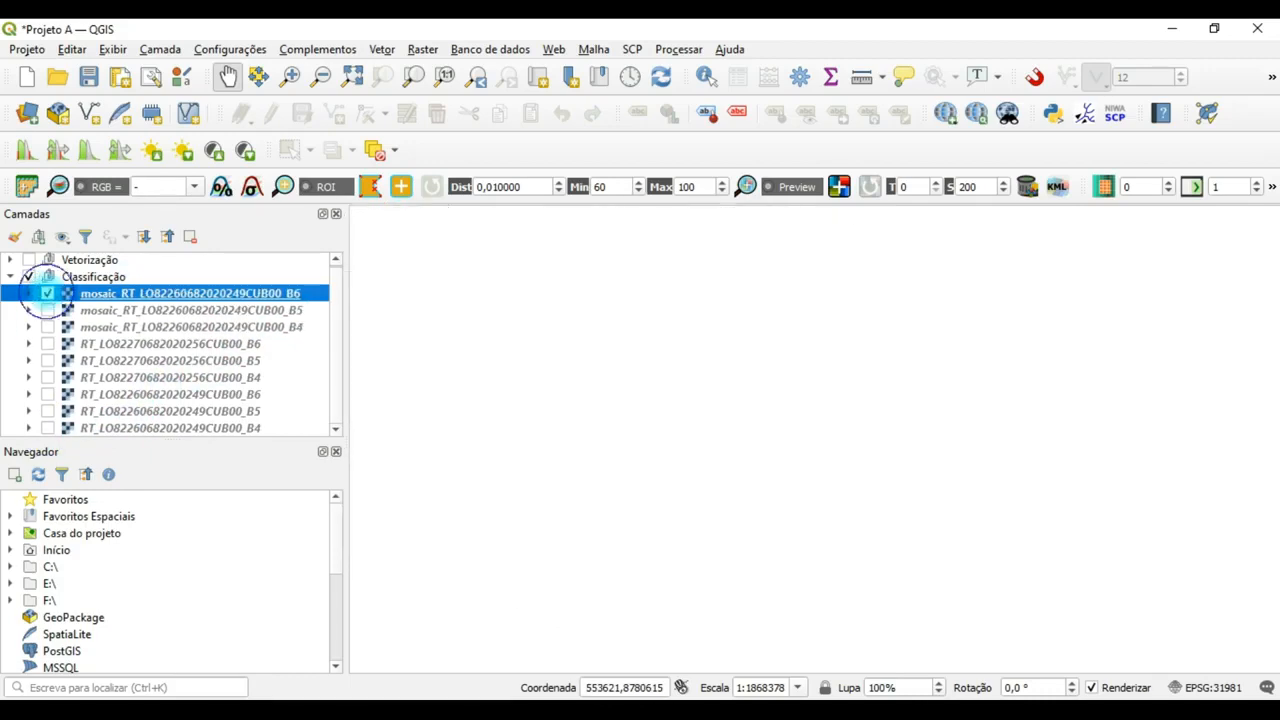
{"action": "left_click", "coordinate": [47, 293]}
{"action": "left_click", "coordinate": [47, 310]}
{"action": "left_click", "coordinate": [47, 327]}
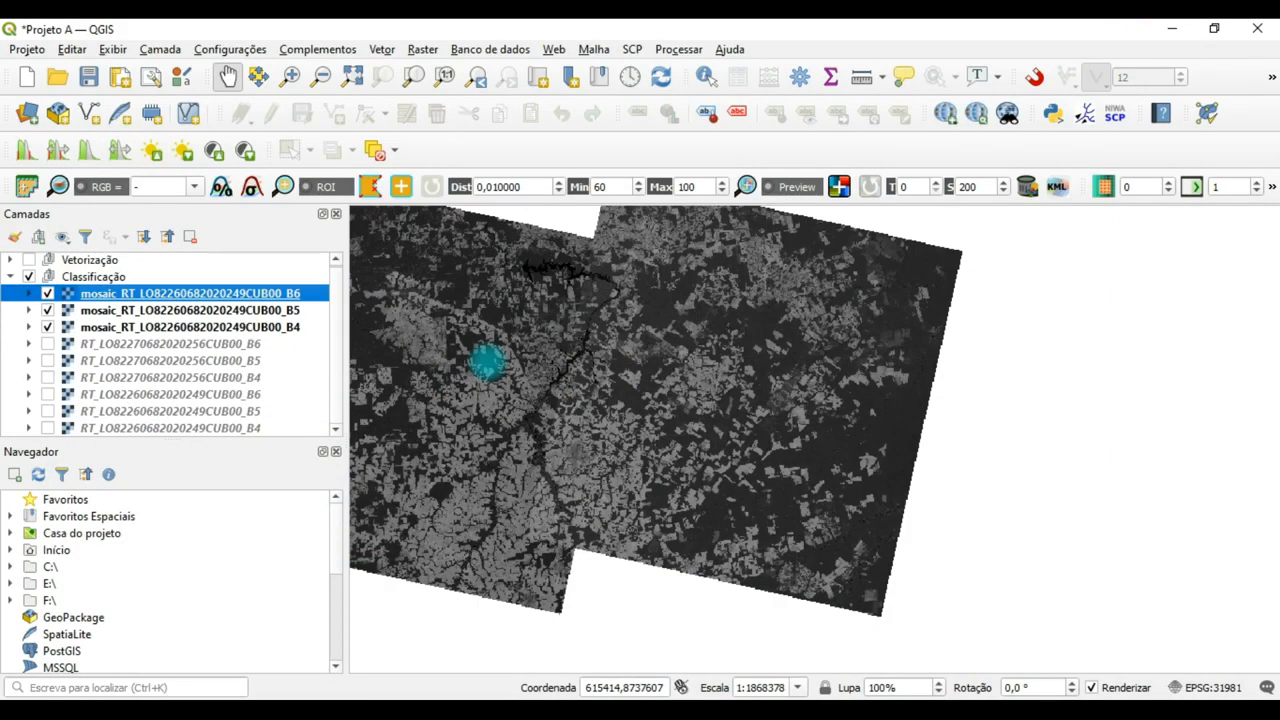
{"action": "left_click_drag", "start_coordinate": [629, 314], "coordinate": [766, 371]}
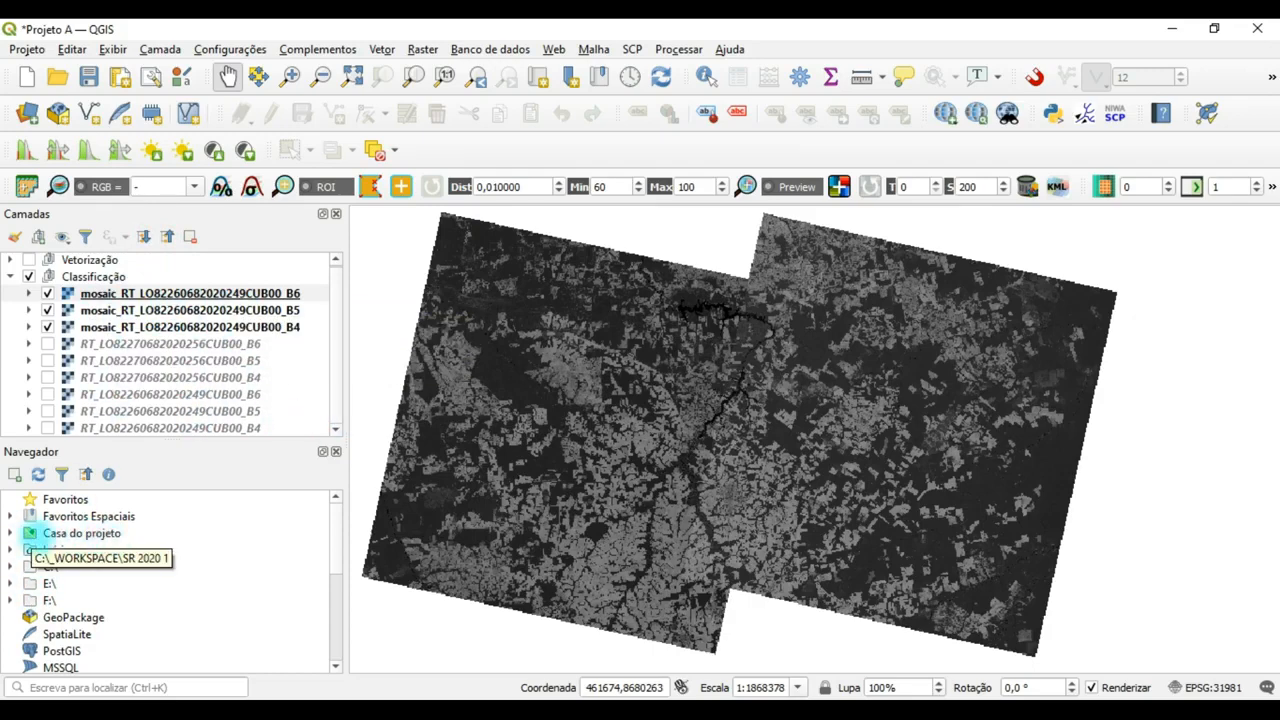
Add Sinop.shp from the project home's Resultados/Vetores folder above the mosaic layers in the Classificação group.
{"action": "left_click", "coordinate": [10, 533]}
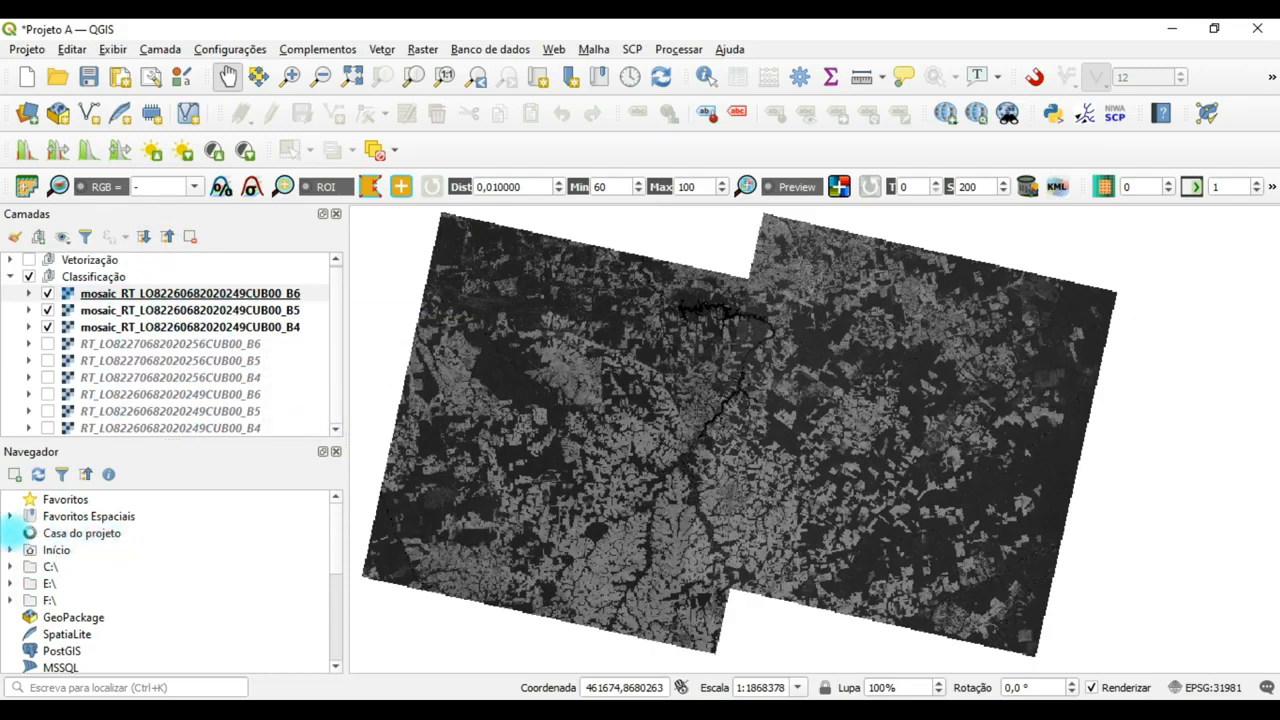
{"action": "left_click", "coordinate": [70, 603]}
{"action": "left_click", "coordinate": [88, 600]}
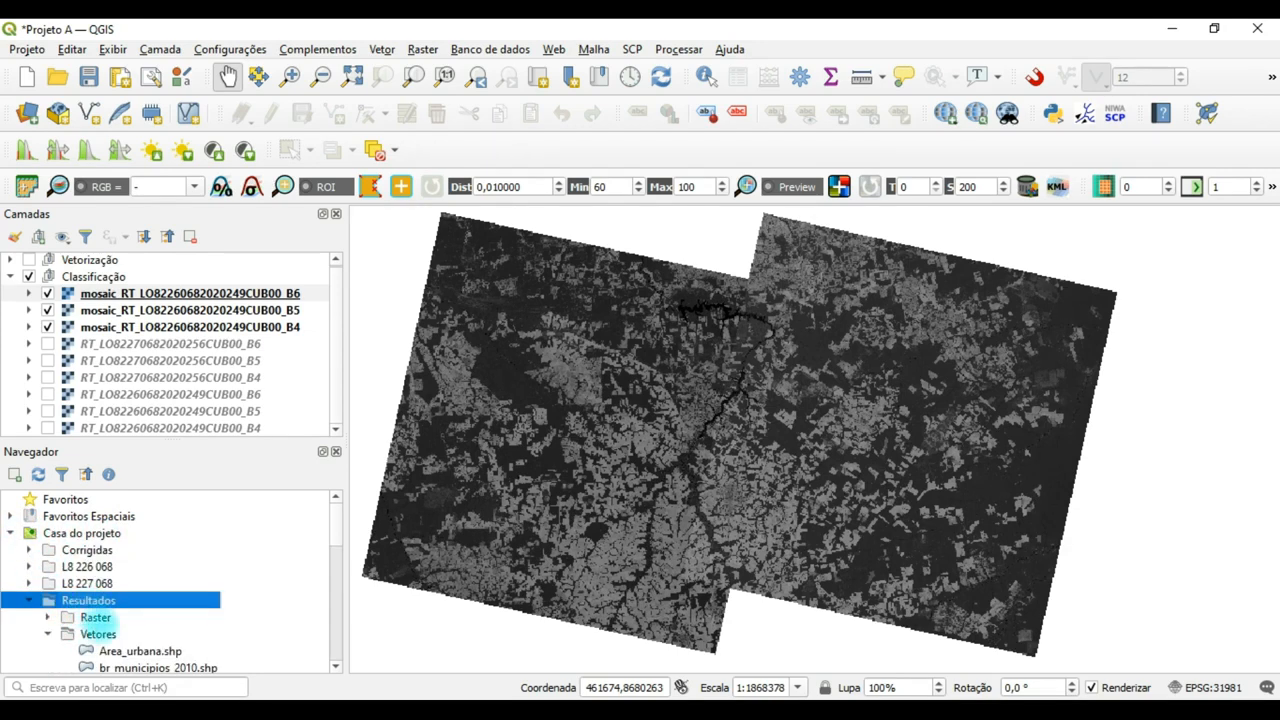
{"action": "left_click", "coordinate": [100, 632]}
{"action": "scroll", "coordinate": [140, 600], "scroll_direction": "down", "scroll_amount": 3}
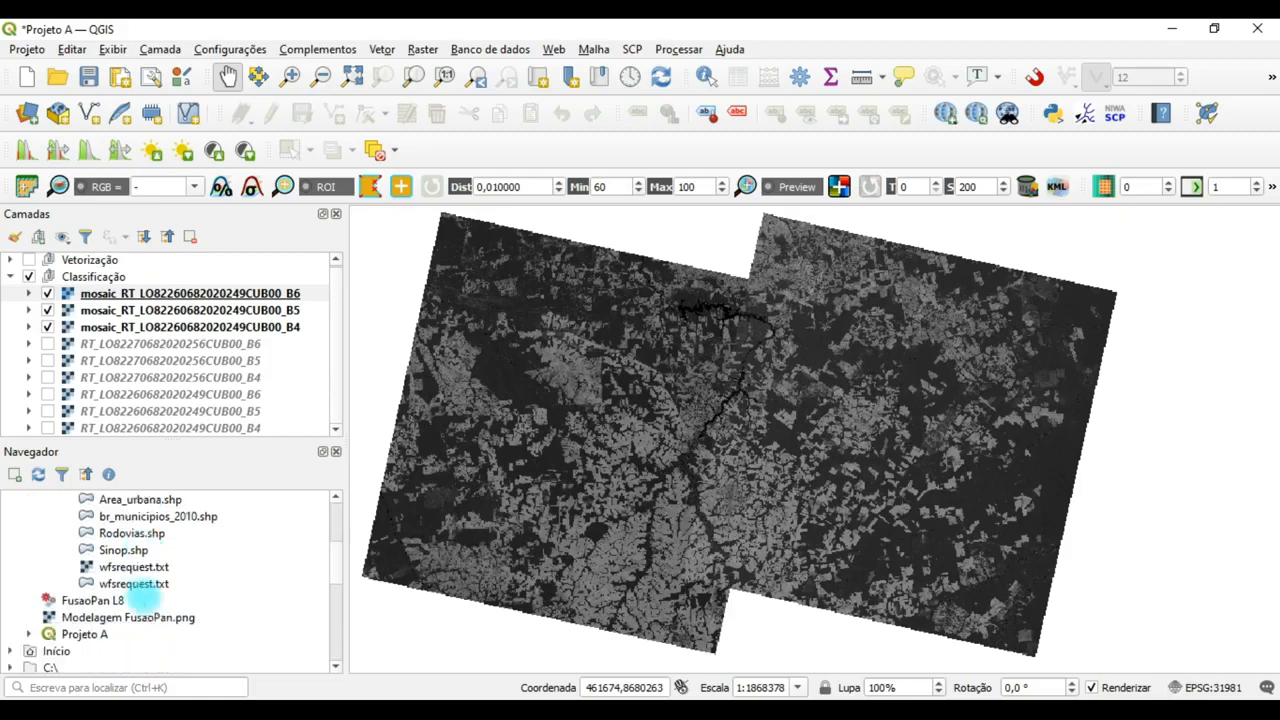
{"action": "left_click", "coordinate": [112, 549]}
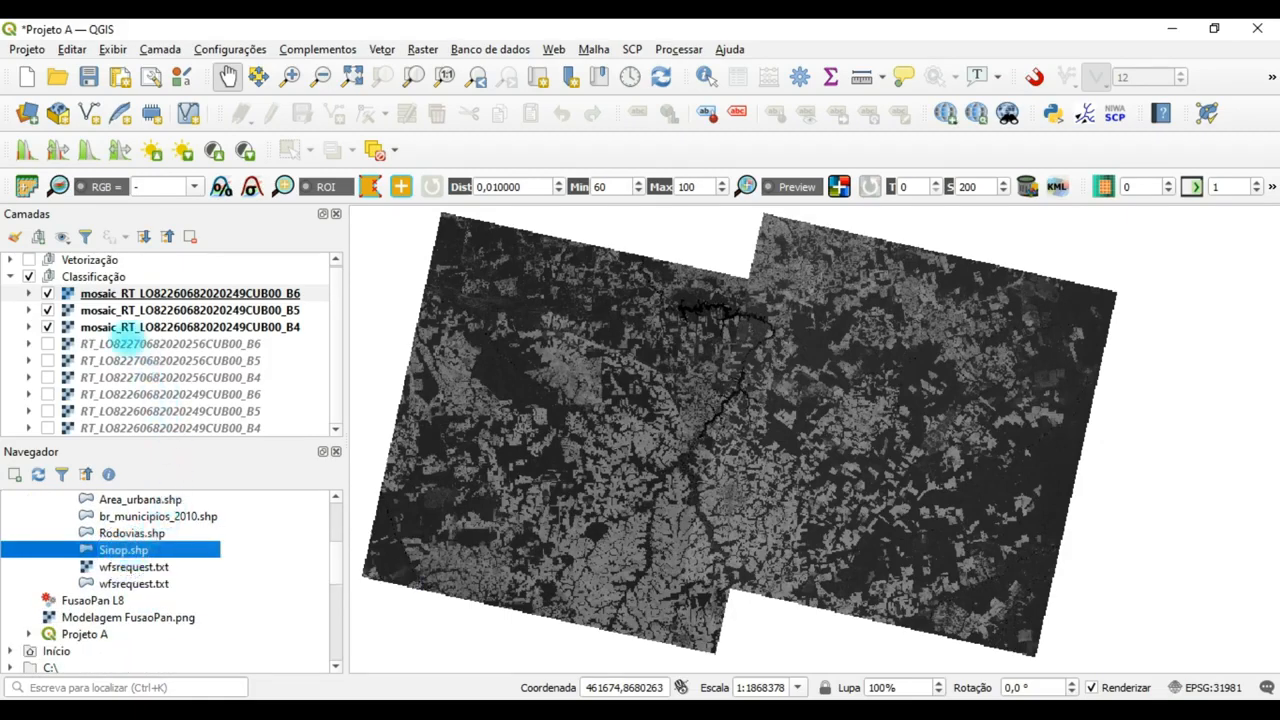
{"action": "left_click_drag", "start_coordinate": [123, 549], "coordinate": [124, 296]}
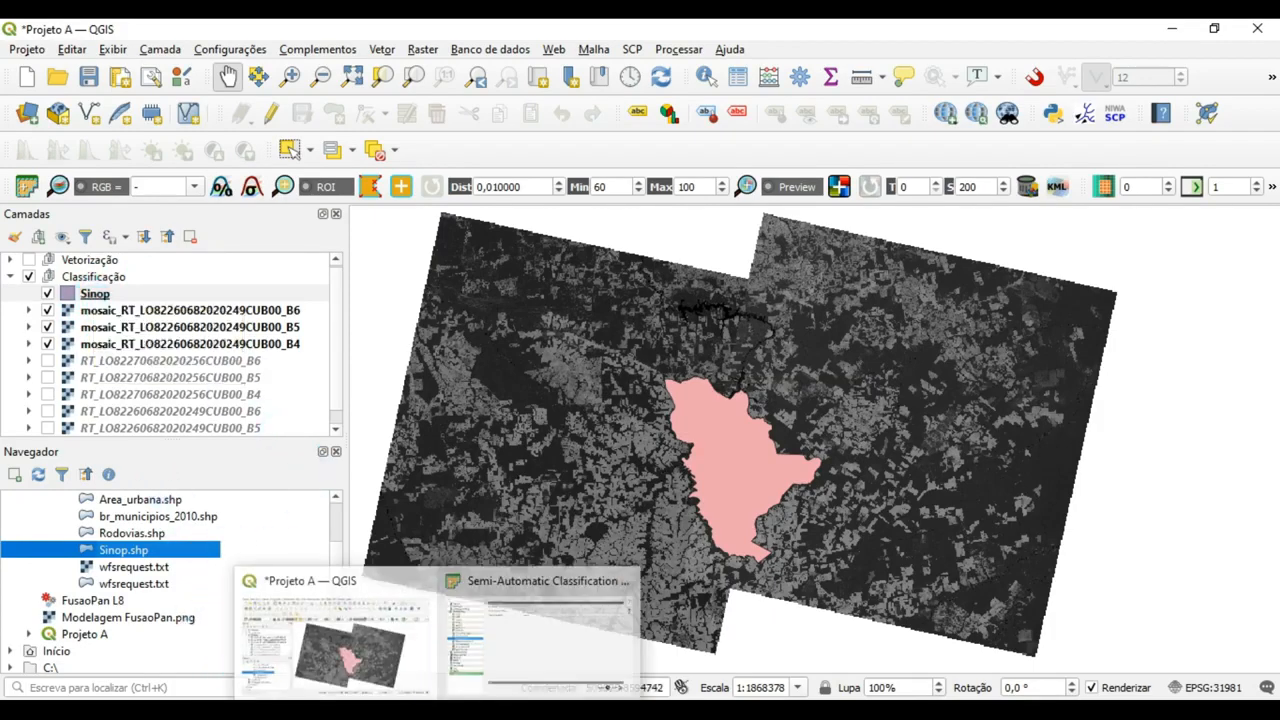
Bring back the Semi-Automatic Classification Plugin window, delete Band set 2 and clear all bands from Band set 1.
{"action": "left_click", "coordinate": [521, 633]}
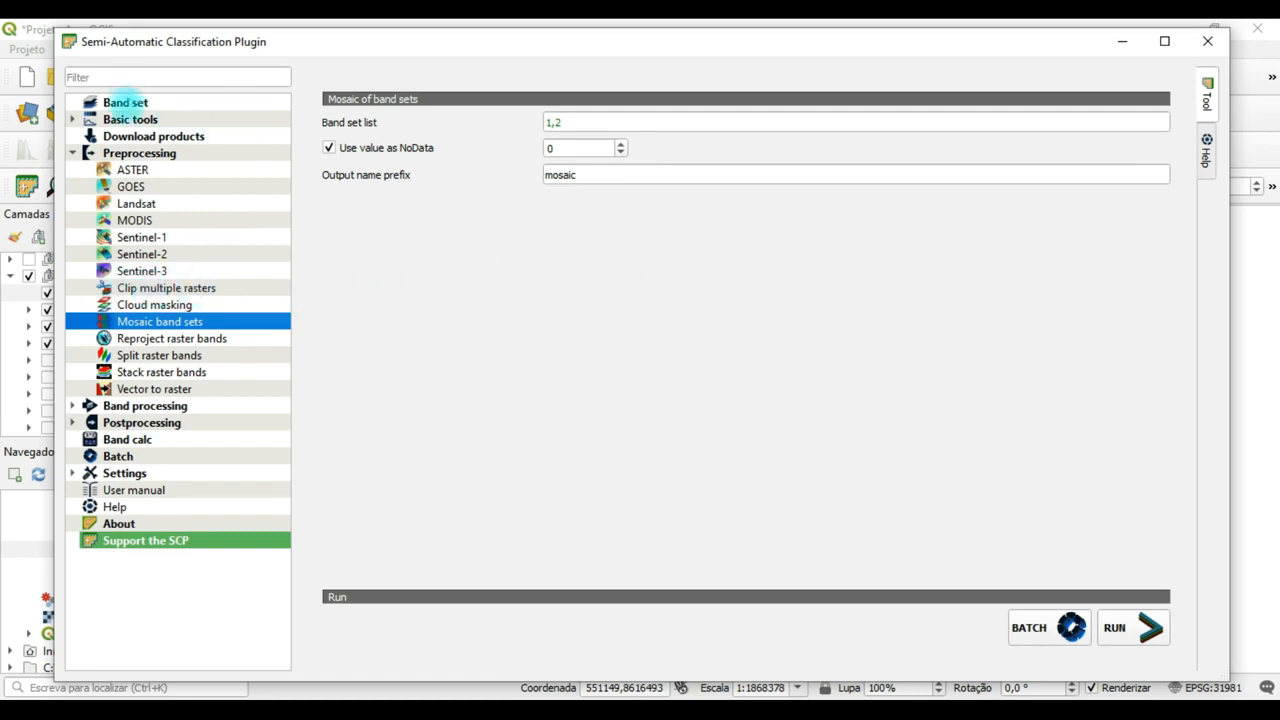
{"action": "left_click", "coordinate": [125, 101]}
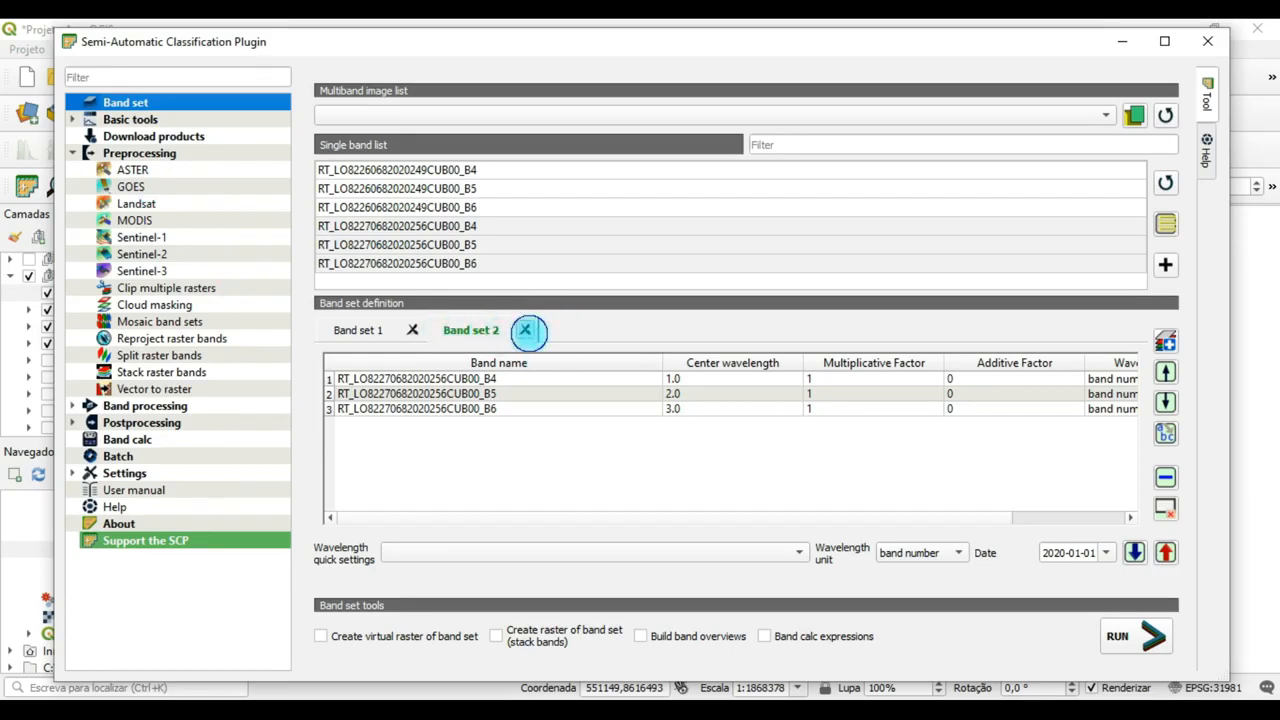
{"action": "left_click", "coordinate": [525, 330]}
{"action": "left_click", "coordinate": [657, 377]}
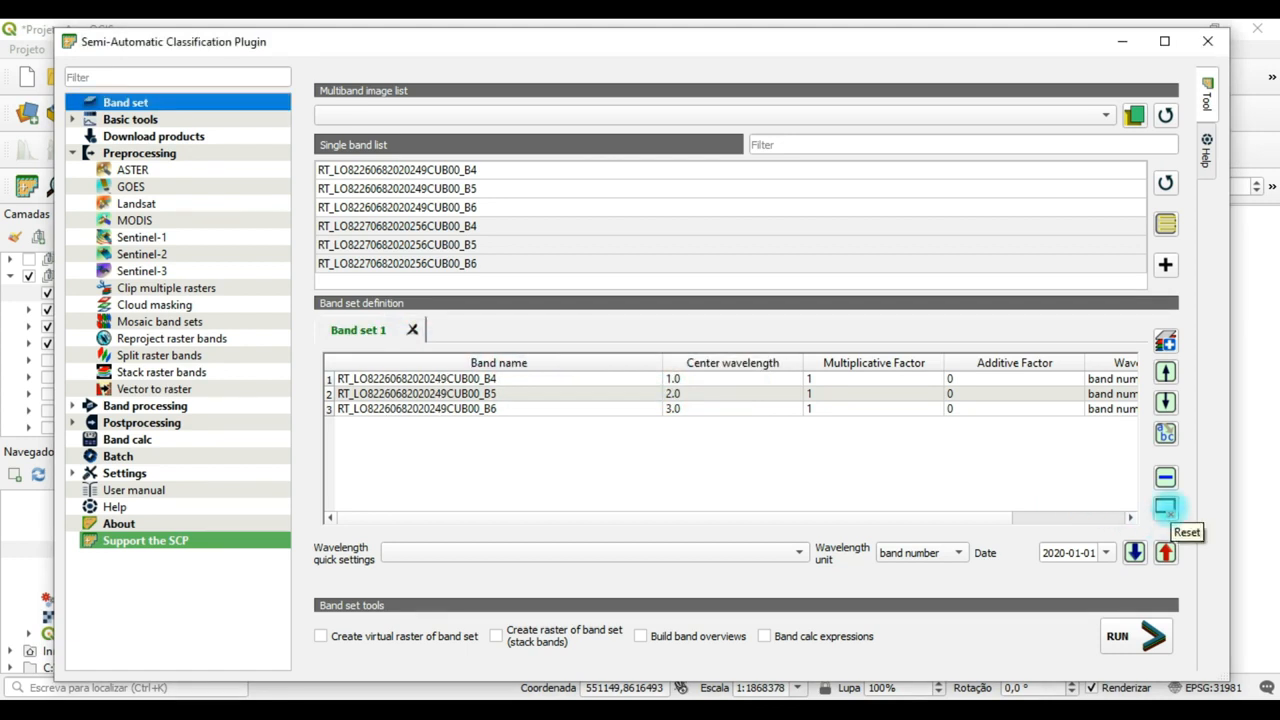
{"action": "left_click", "coordinate": [1165, 508]}
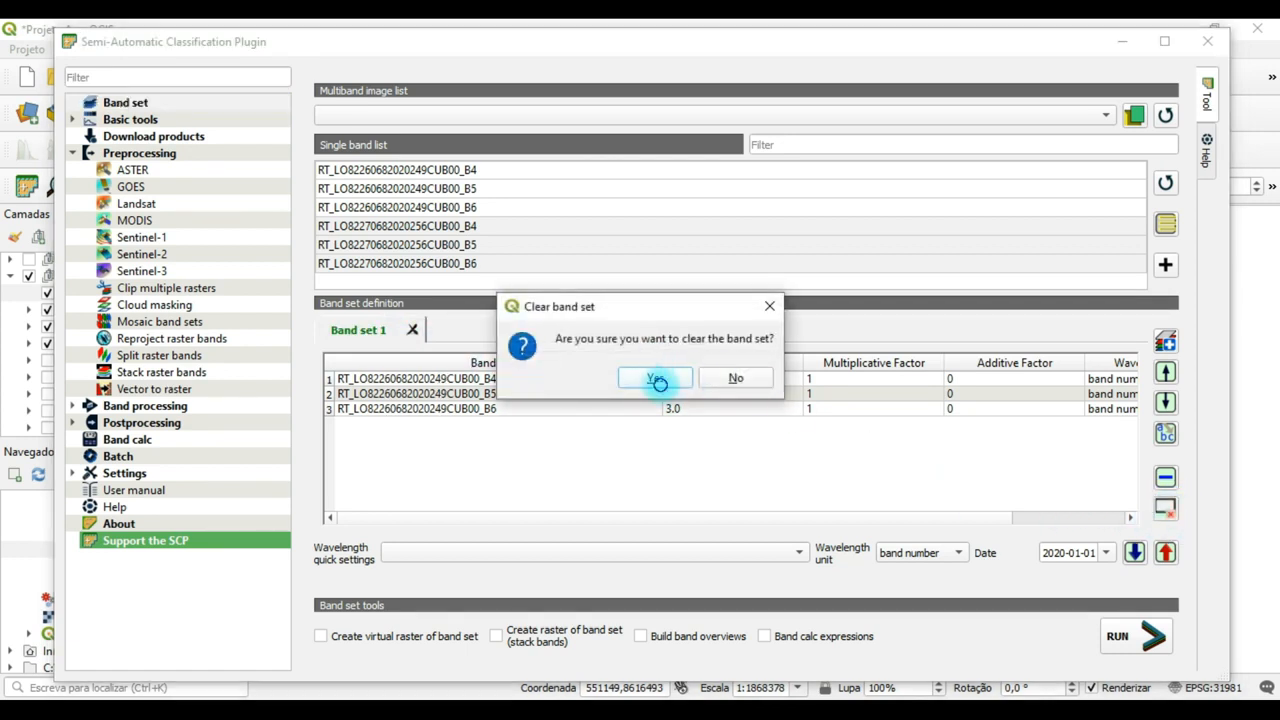
{"action": "left_click", "coordinate": [657, 378]}
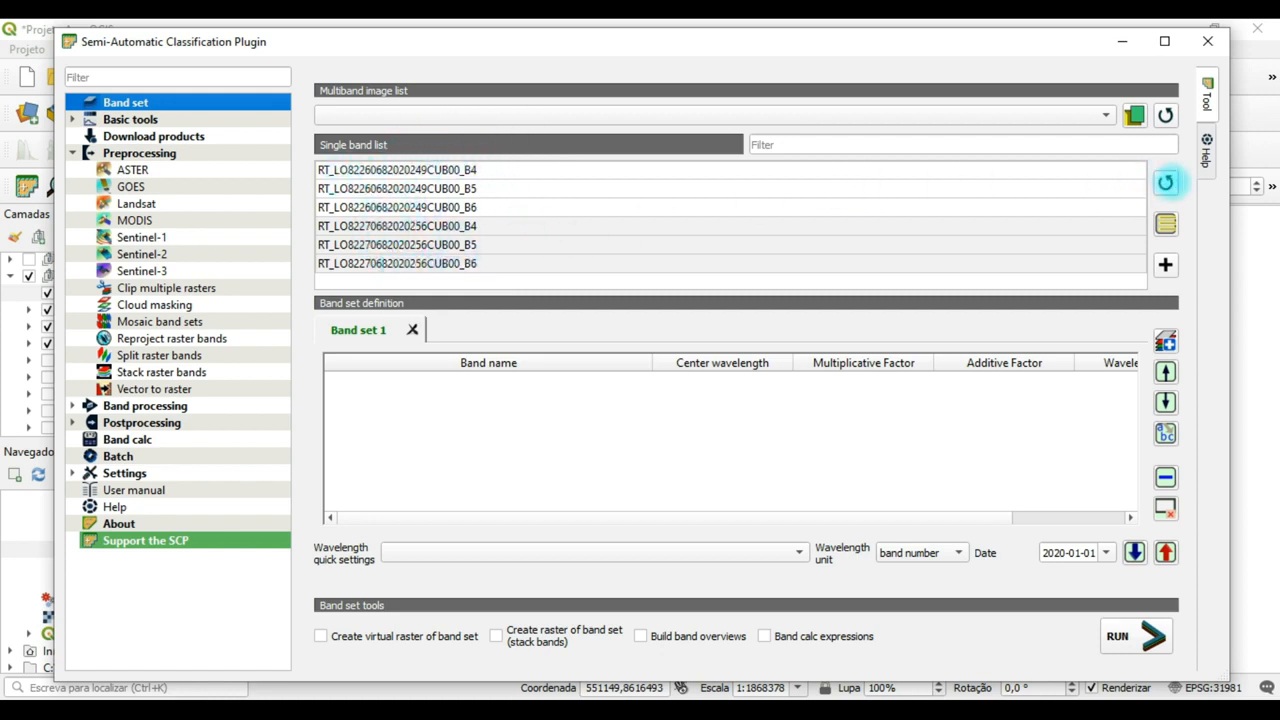
Refresh the single band list and add the B4, B5 and B6 mosaic rasters to Band set 1.
{"action": "left_click", "coordinate": [1169, 181]}
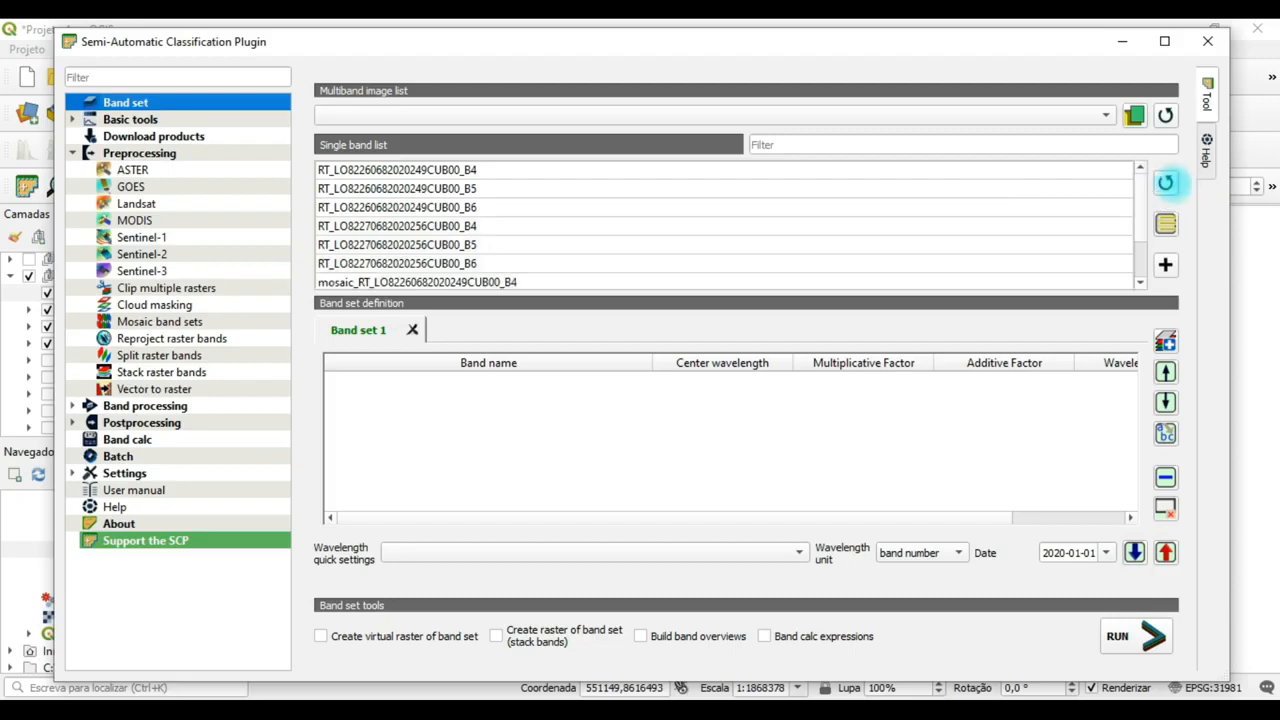
{"action": "scroll", "coordinate": [605, 200], "scroll_direction": "down", "scroll_amount": 1}
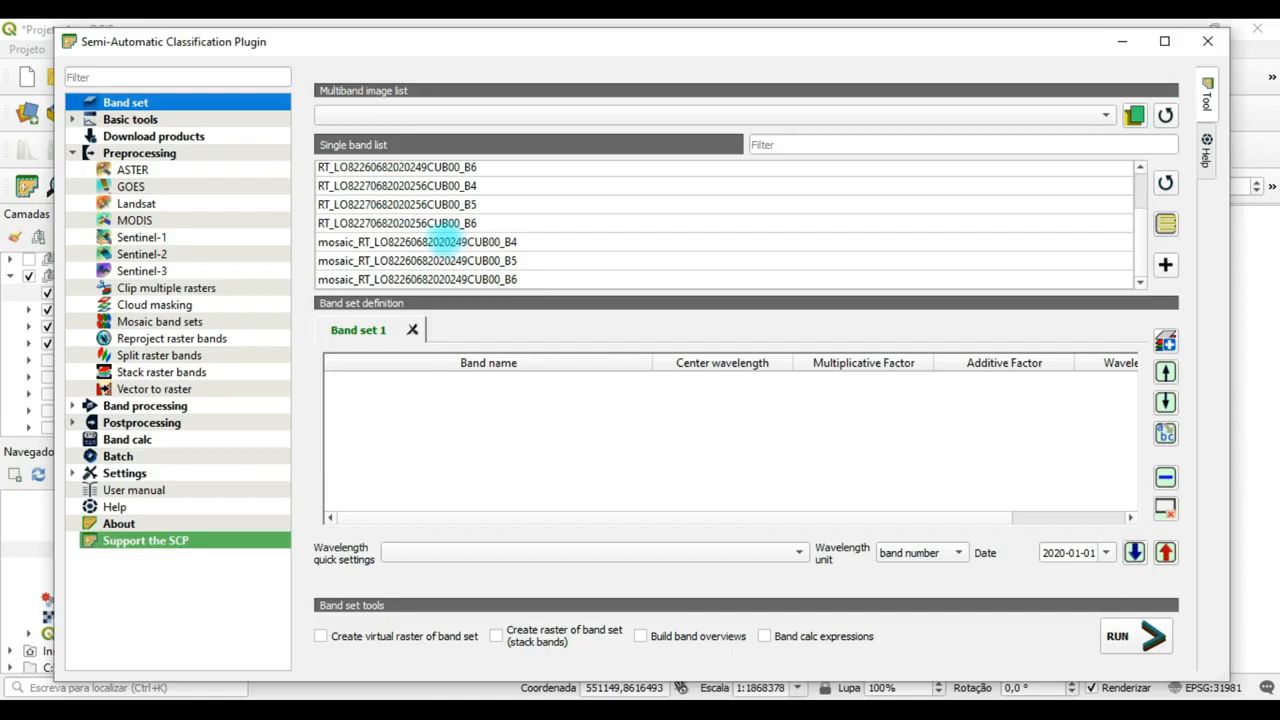
{"action": "left_click", "coordinate": [443, 241]}
{"action": "left_click", "coordinate": [435, 260], "text": "ctrl"}
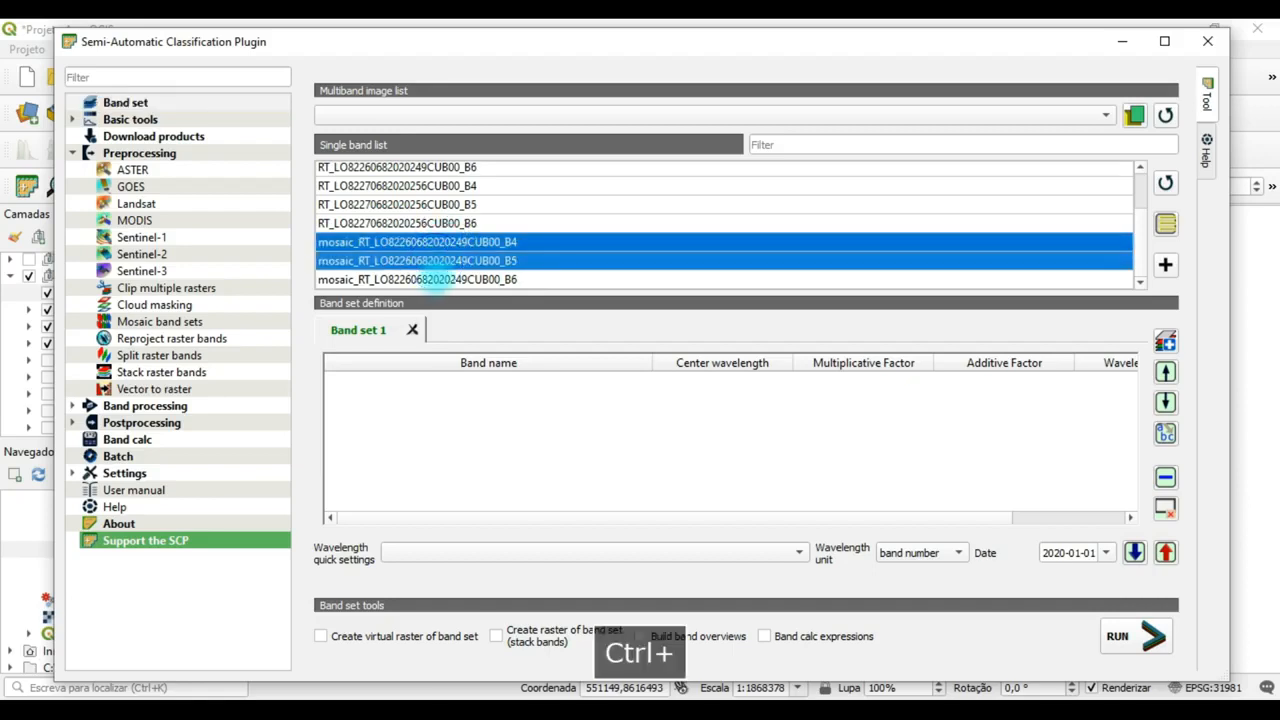
{"action": "left_click", "coordinate": [438, 279], "text": "ctrl"}
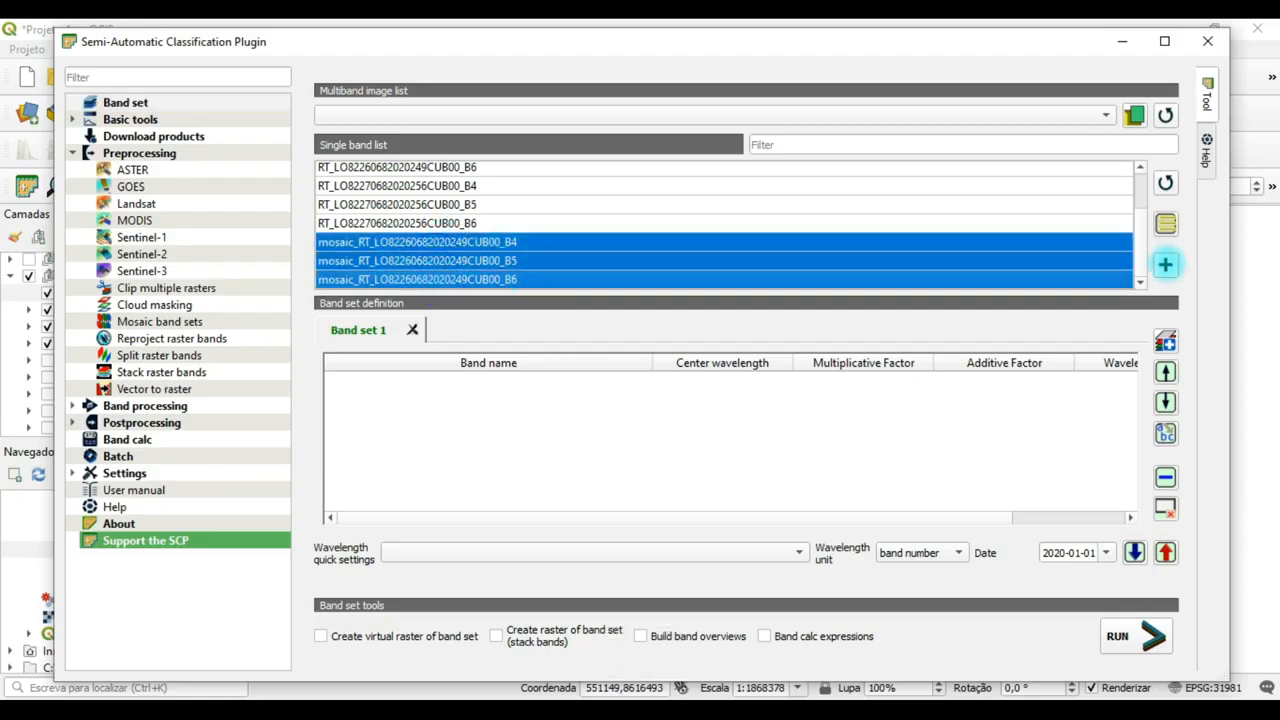
{"action": "left_click", "coordinate": [1165, 264]}
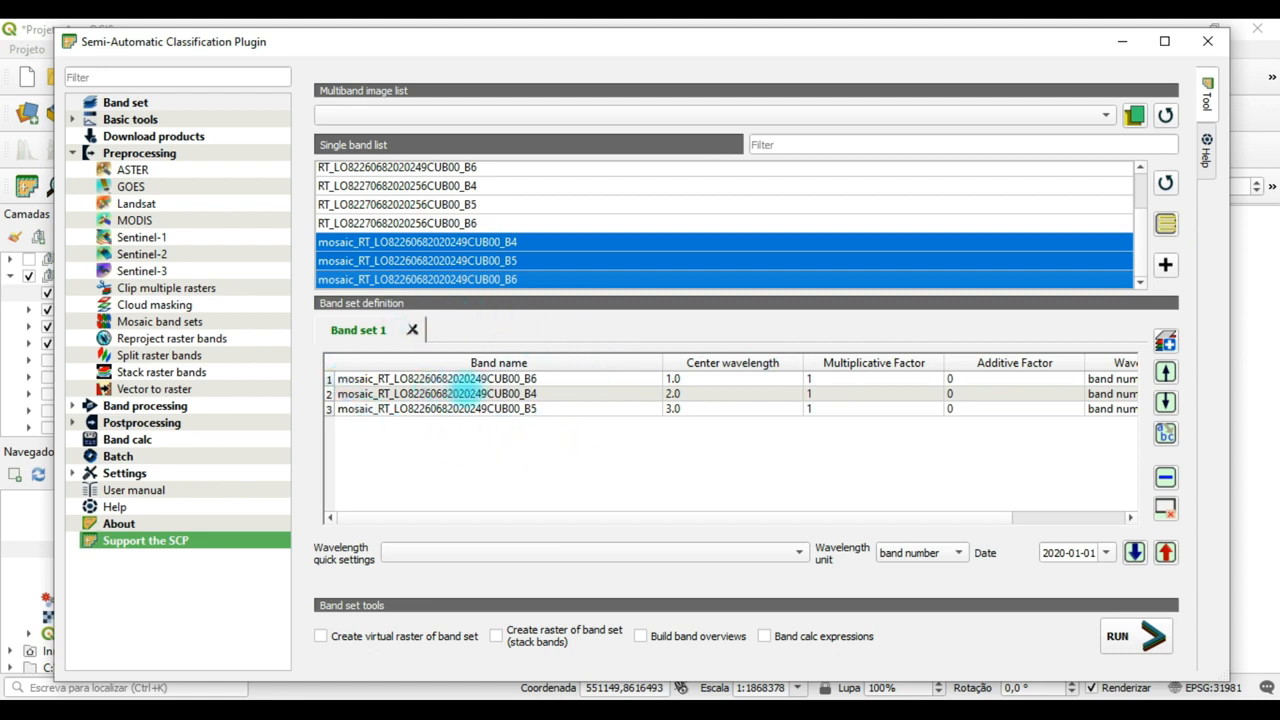
Reorder the mosaic bands in Band set 1 so they run B4, B5, B6.
{"action": "left_click", "coordinate": [497, 393]}
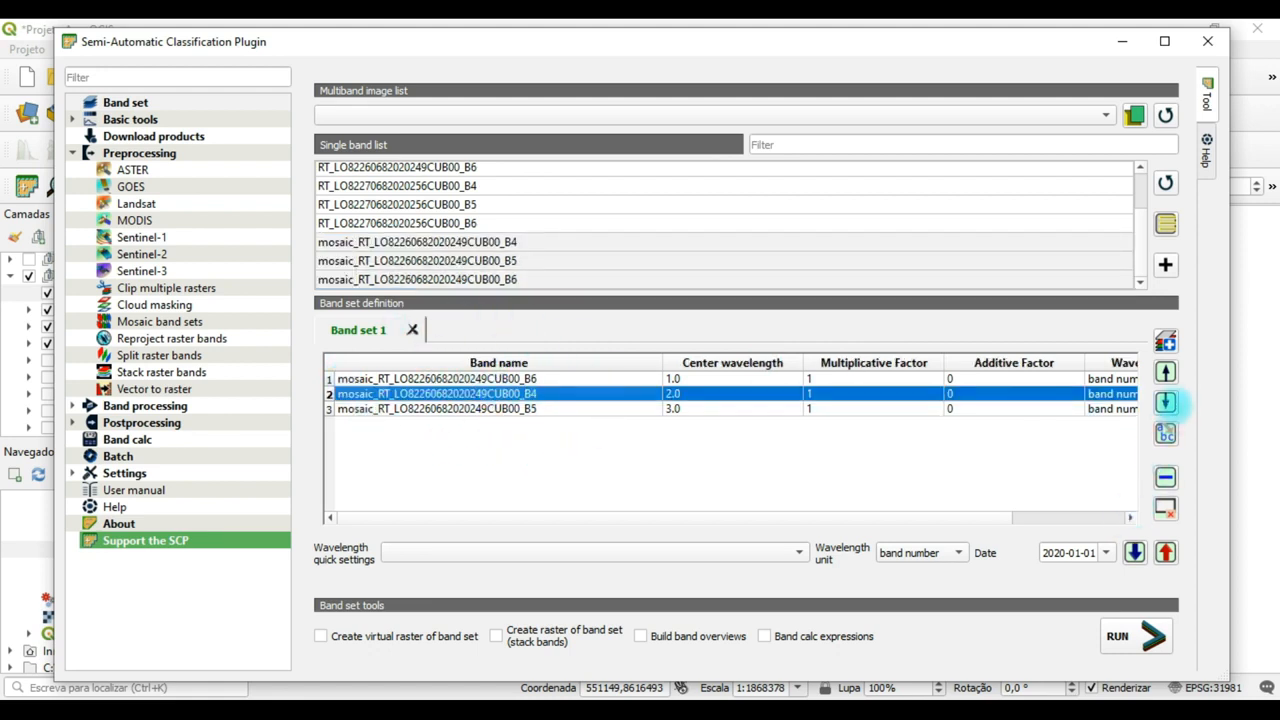
{"action": "left_click", "coordinate": [1165, 371]}
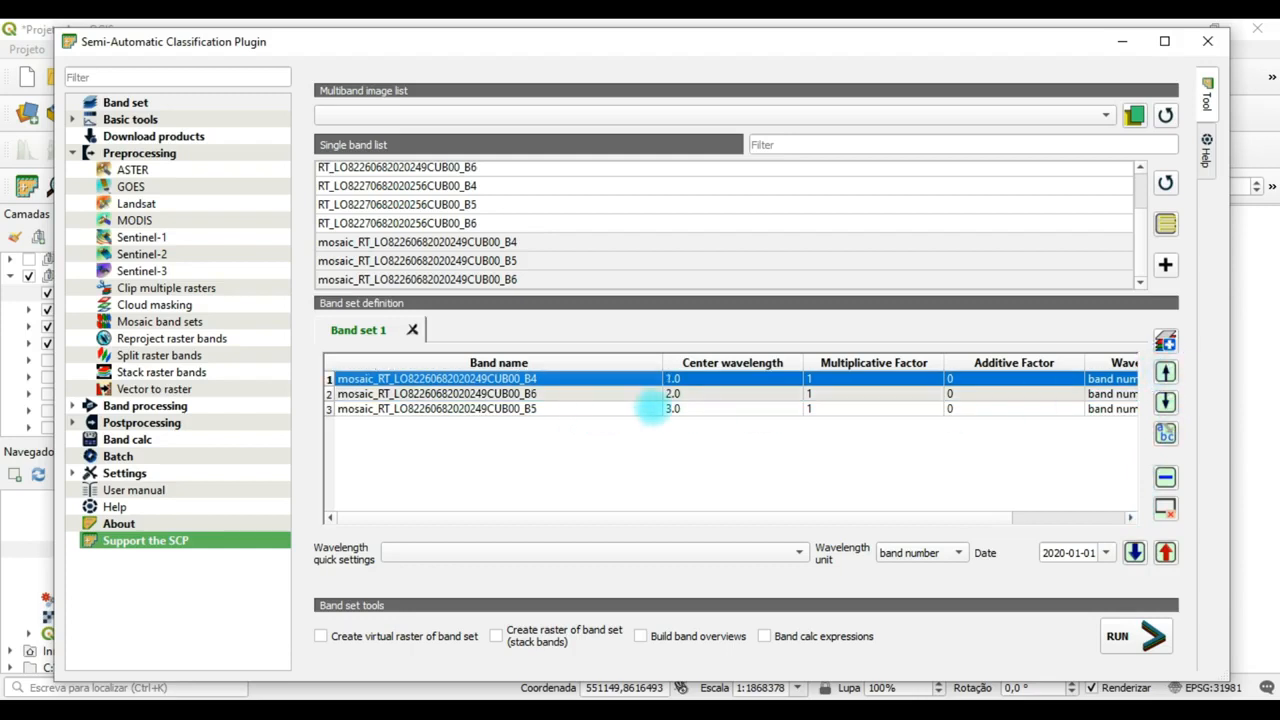
{"action": "left_click", "coordinate": [571, 393], "text": "shift"}
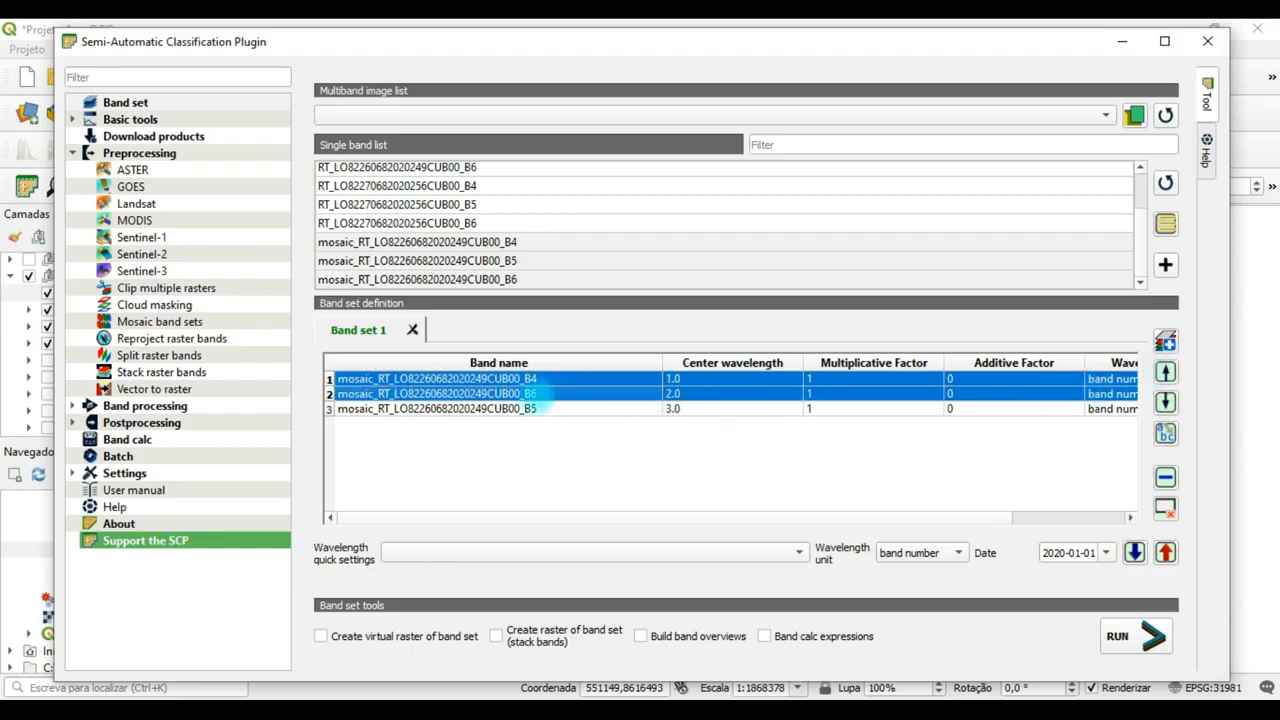
{"action": "left_click", "coordinate": [540, 393]}
{"action": "left_click", "coordinate": [1165, 401]}
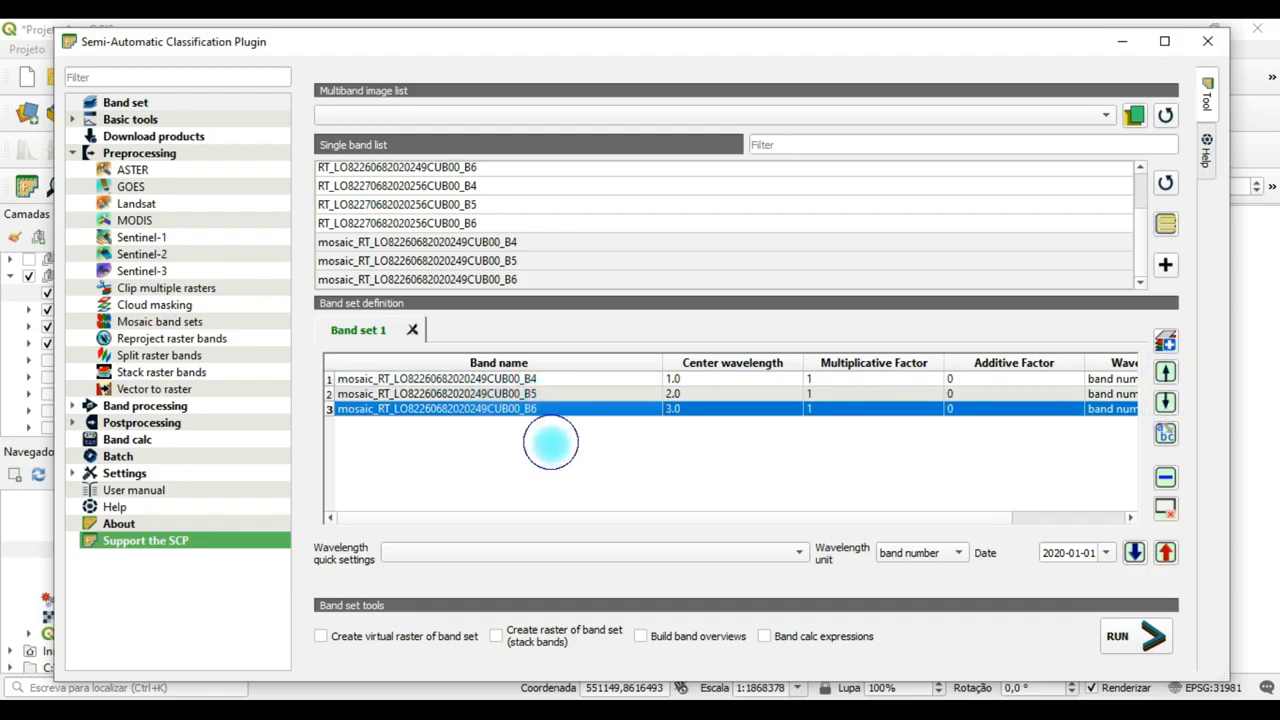
{"action": "left_click", "coordinate": [603, 417]}
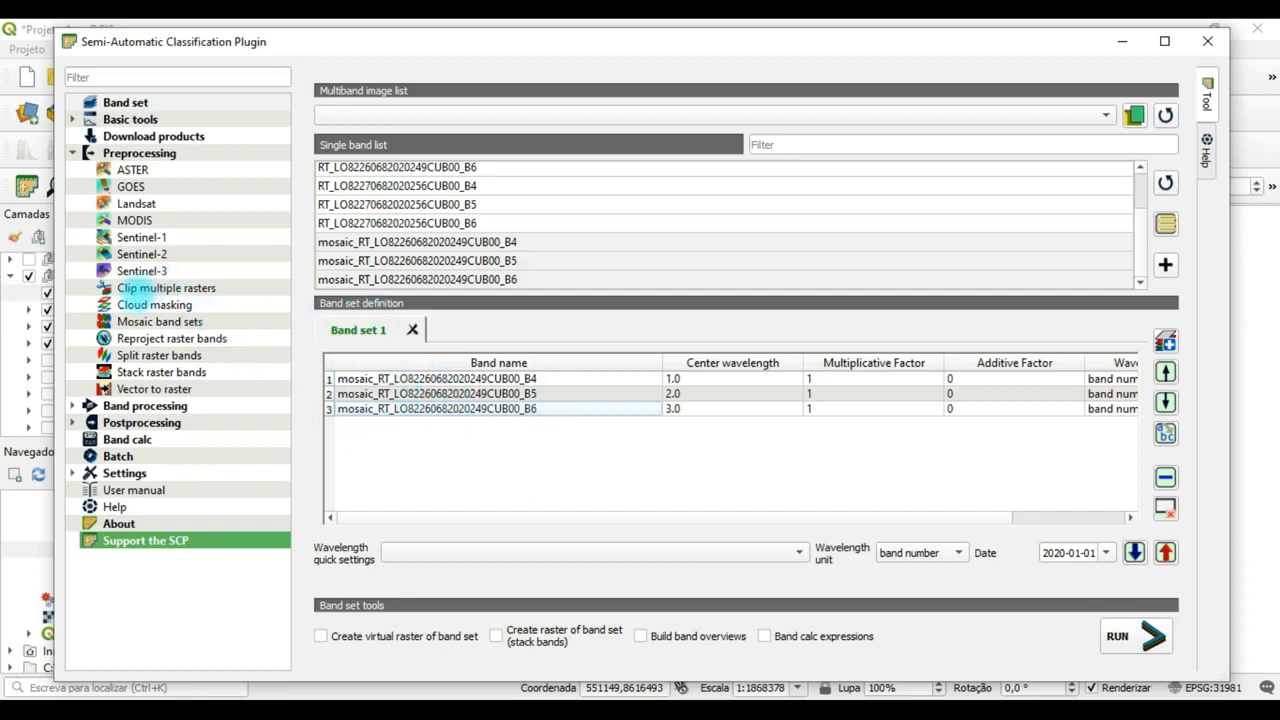
Set up Clip multiple rasters with input band set 1, NoData value 0 and output name prefix clip.
{"action": "left_click", "coordinate": [140, 288]}
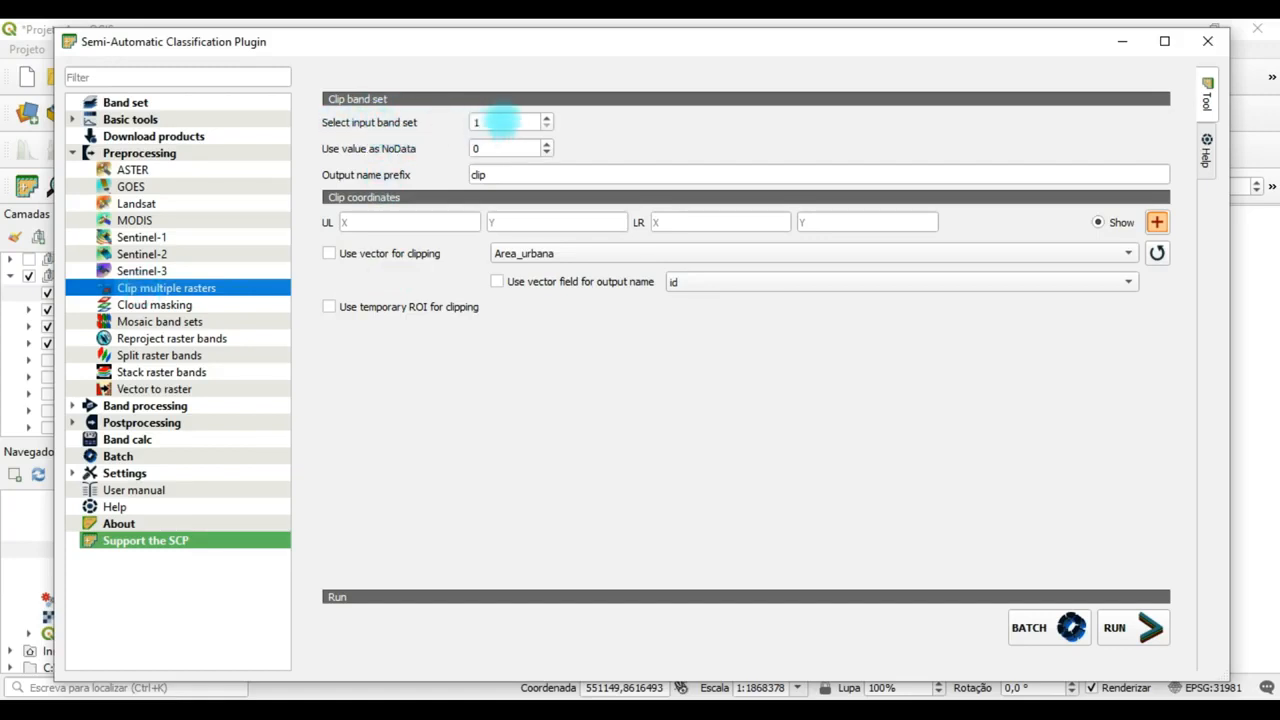
{"action": "left_click", "coordinate": [503, 121]}
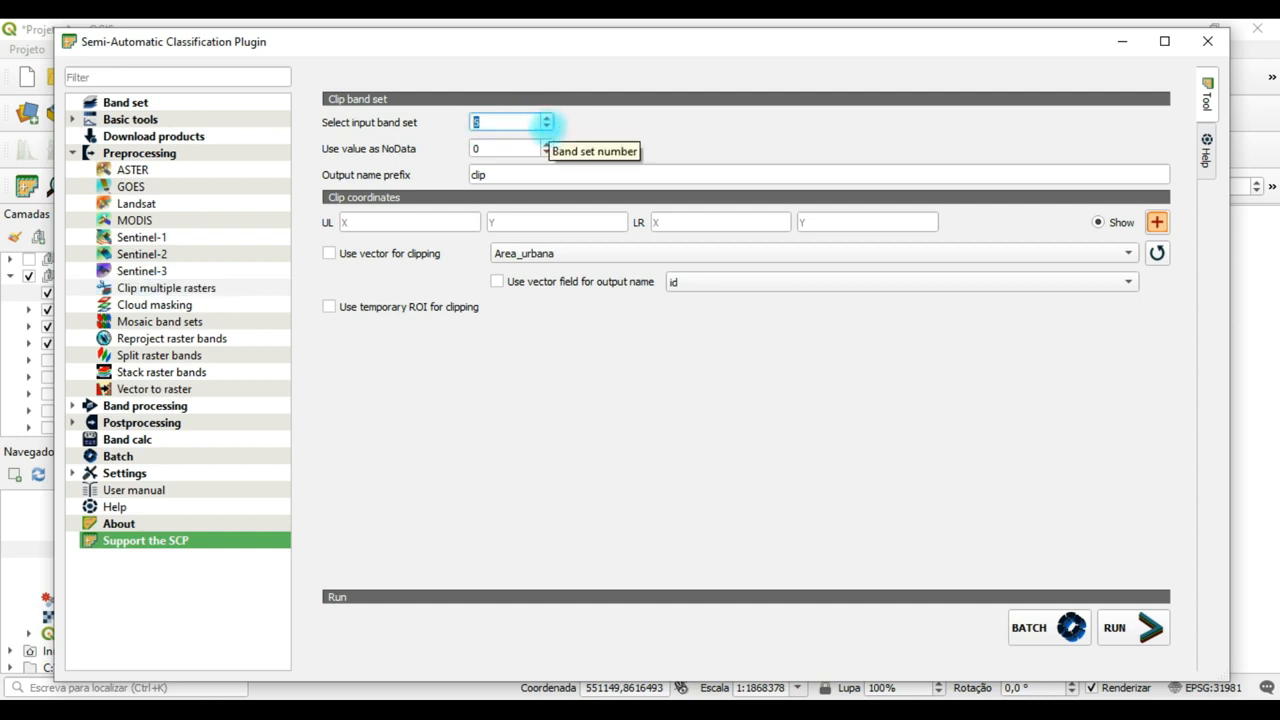
{"action": "left_click", "coordinate": [547, 126]}
{"action": "left_click", "coordinate": [547, 126]}
{"action": "left_click", "coordinate": [547, 126]}
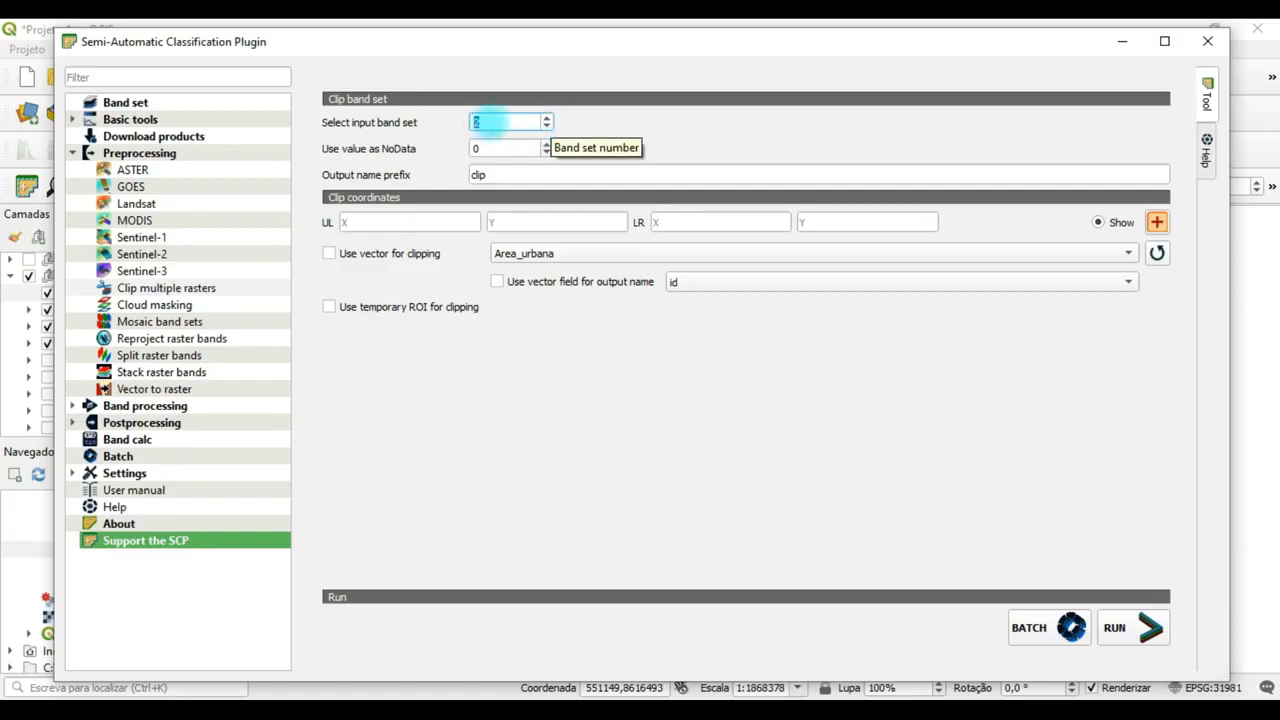
{"action": "left_click", "coordinate": [547, 126]}
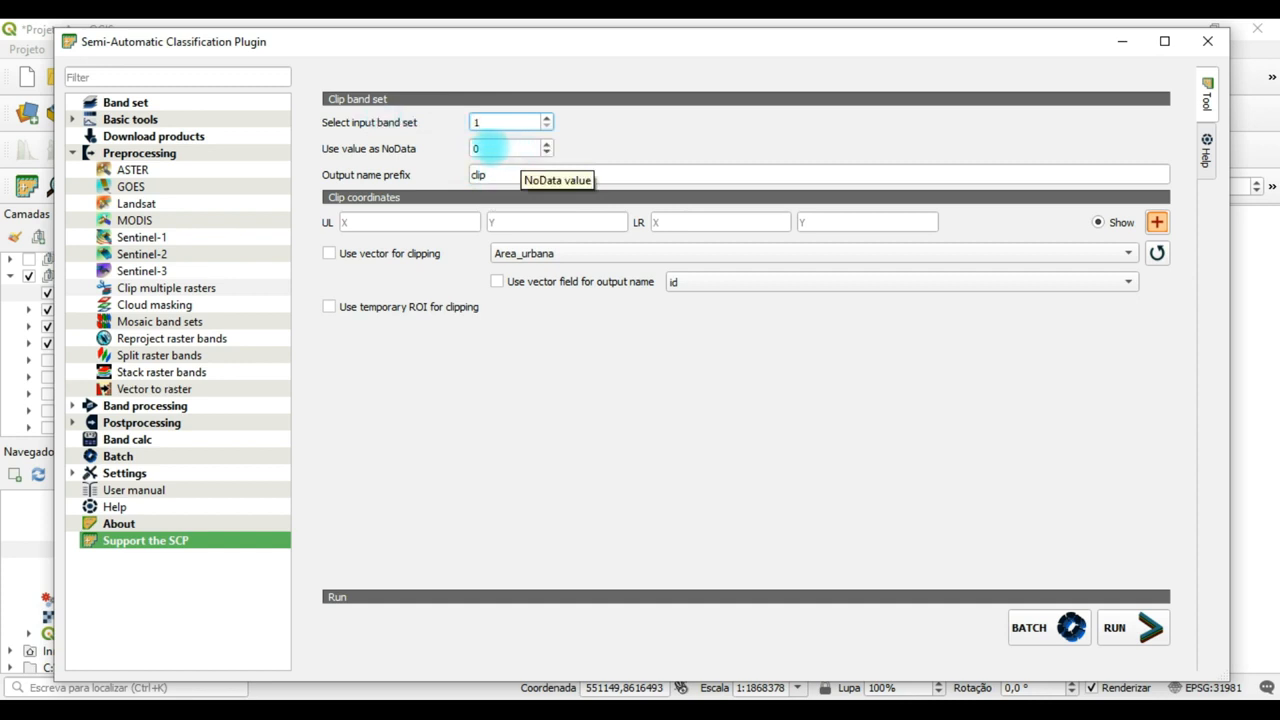
{"action": "left_click", "coordinate": [489, 147]}
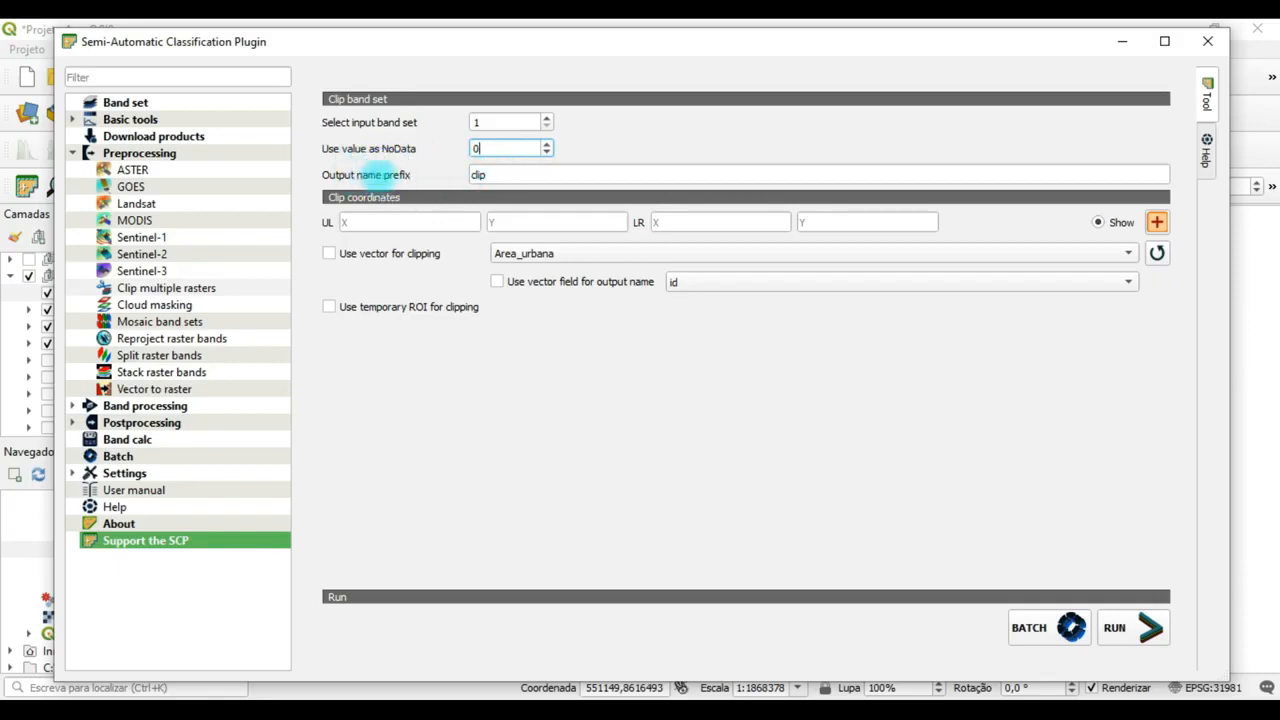
{"action": "left_click", "coordinate": [505, 175]}
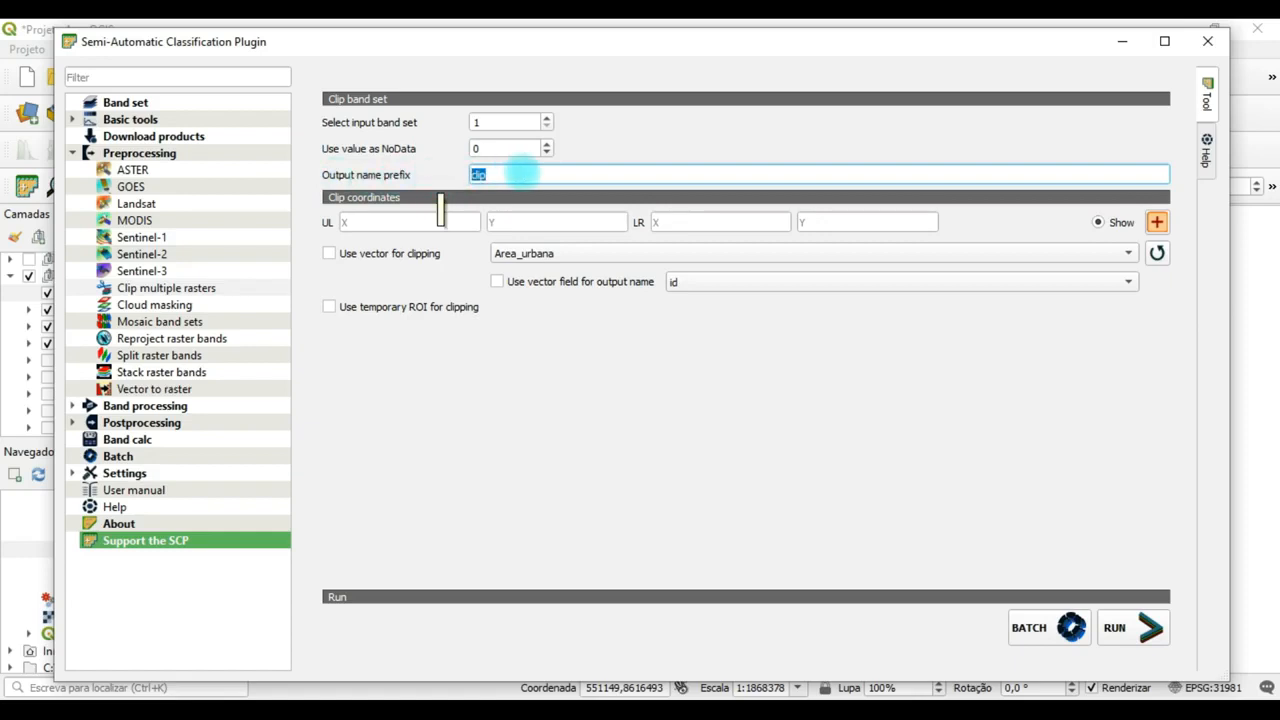
{"action": "left_click", "coordinate": [500, 175]}
{"action": "left_click_drag", "start_coordinate": [497, 175], "coordinate": [443, 175]}
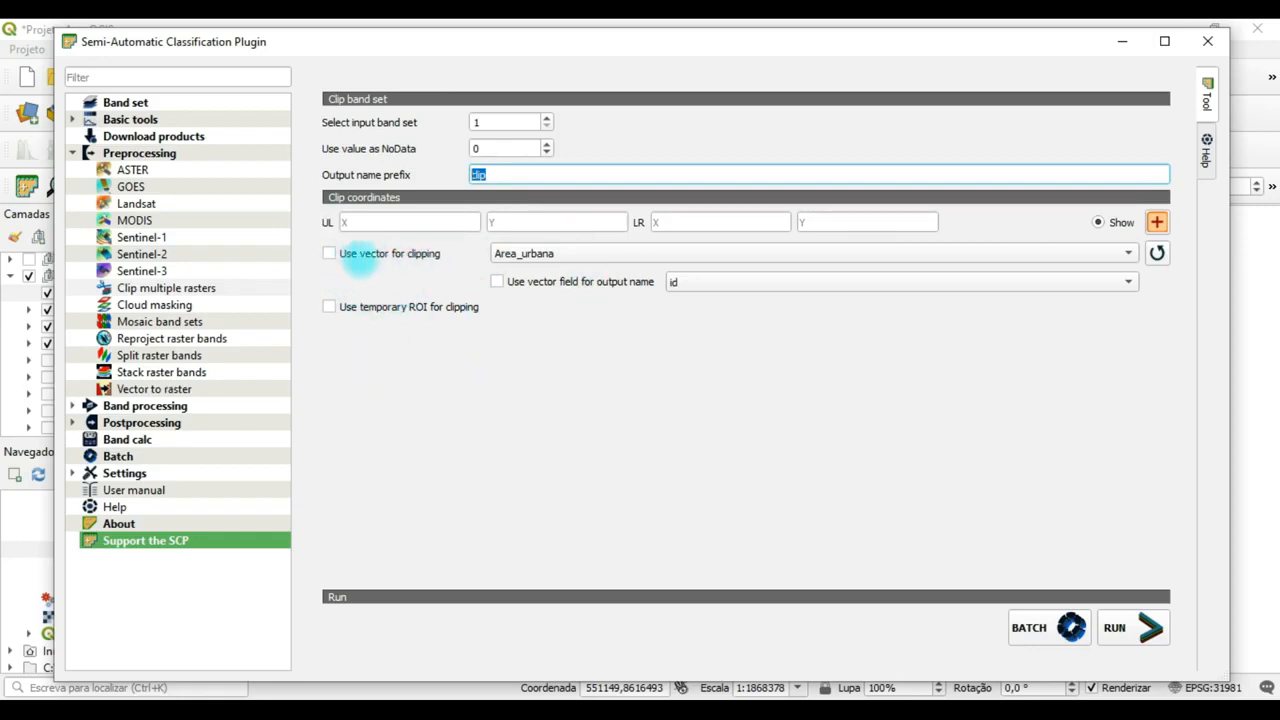
Enable clipping by vector and choose the Sinop layer as the clipping boundary.
{"action": "left_click", "coordinate": [329, 253]}
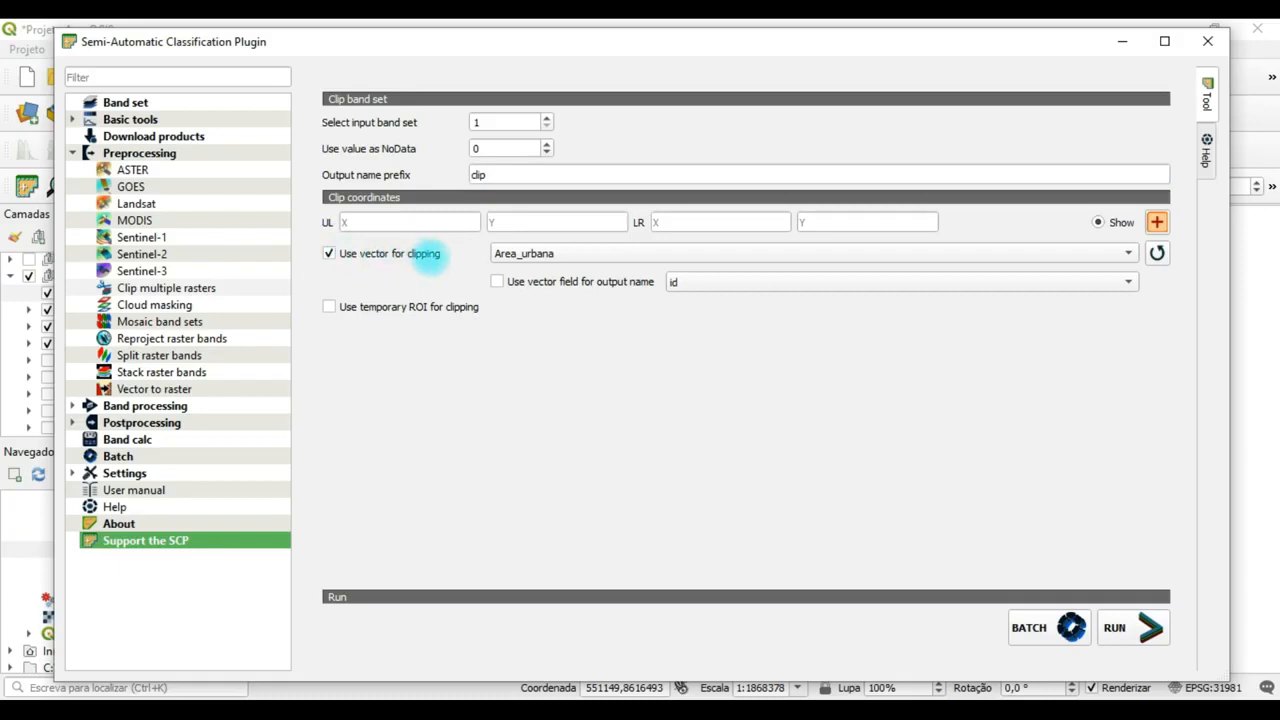
{"action": "left_click", "coordinate": [794, 254]}
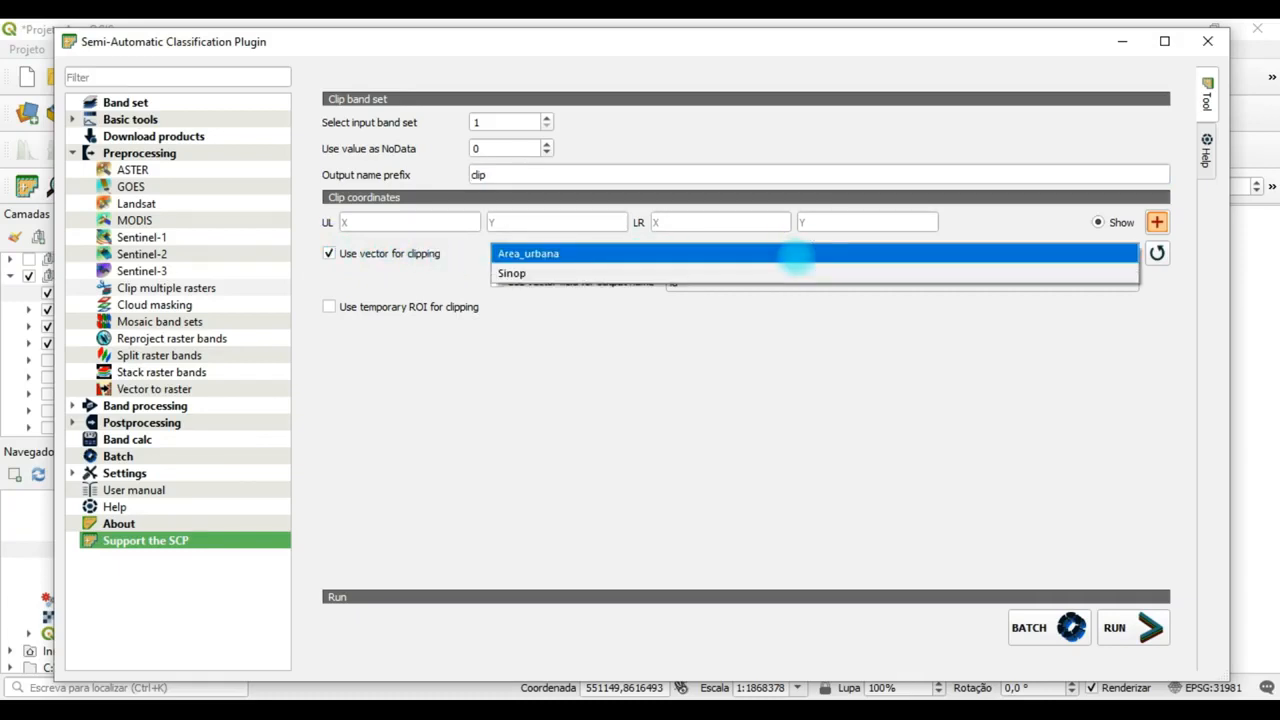
{"action": "left_click", "coordinate": [794, 254]}
{"action": "left_click", "coordinate": [794, 254]}
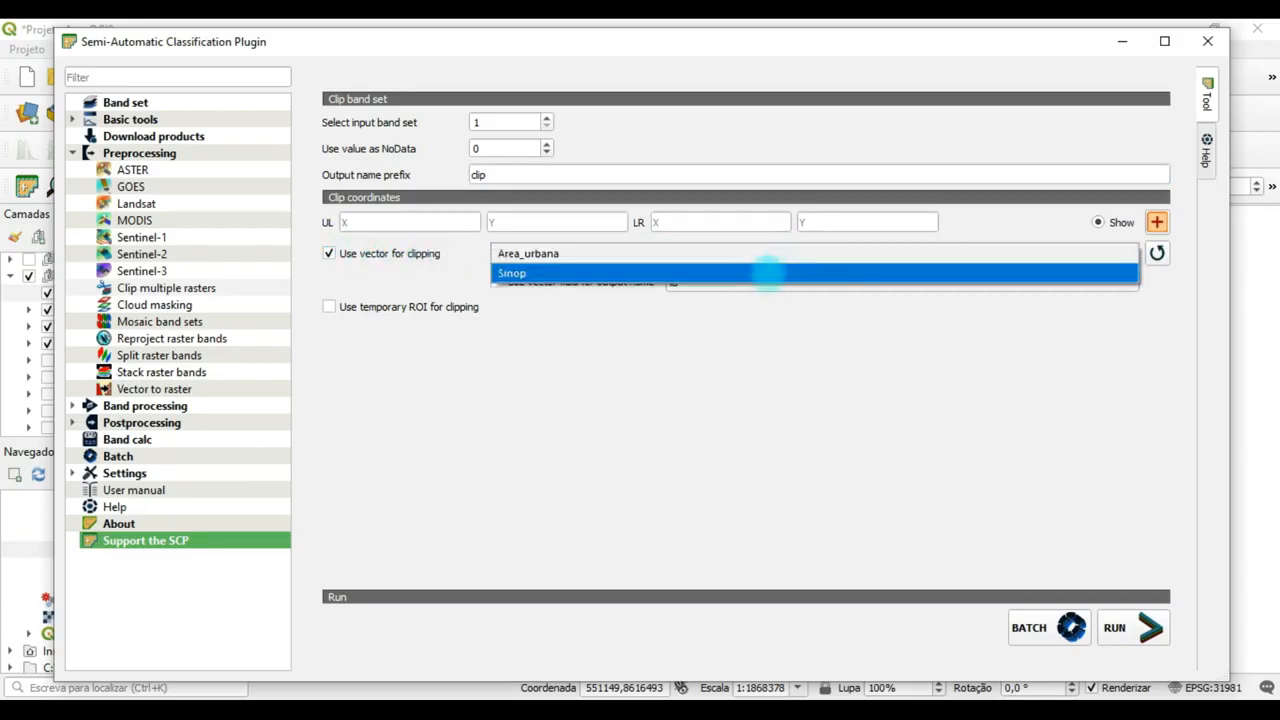
{"action": "left_click", "coordinate": [767, 256]}
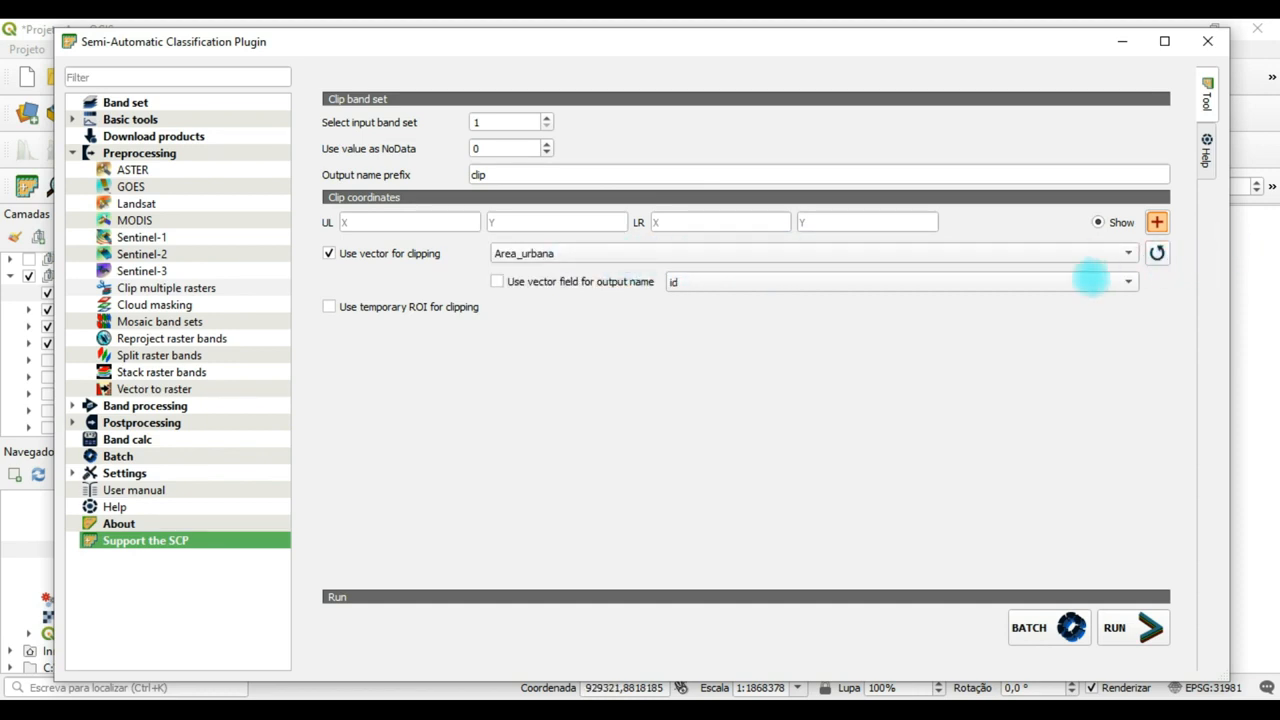
{"action": "left_click", "coordinate": [987, 252]}
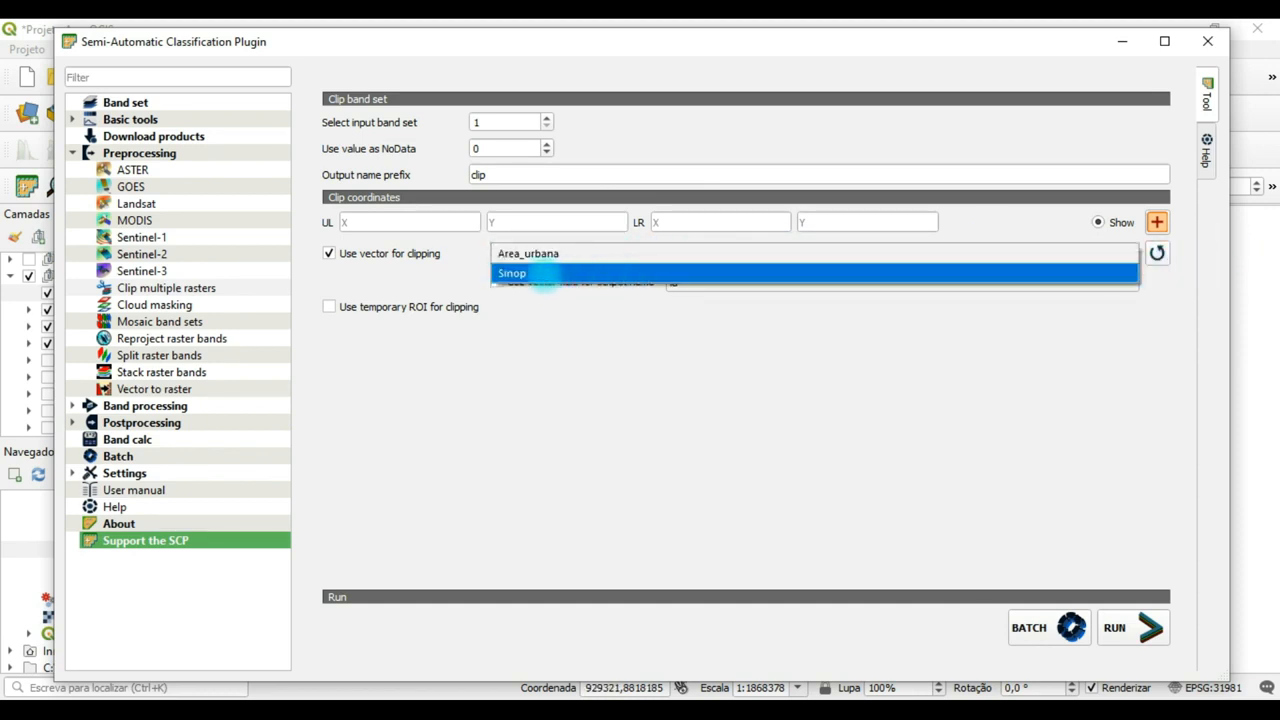
{"action": "left_click", "coordinate": [544, 274]}
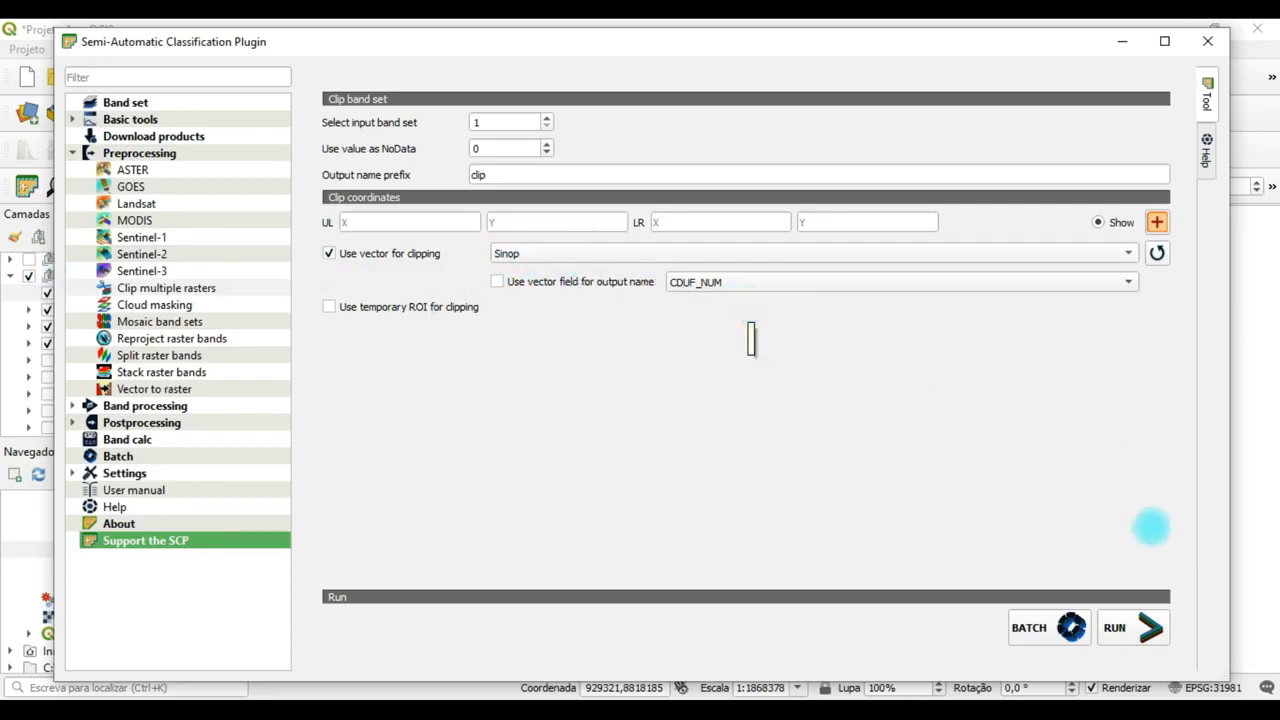
Run the clip and save the clipped rasters in the Corrigidas folder of SR 2020 1.
{"action": "left_click", "coordinate": [1135, 627]}
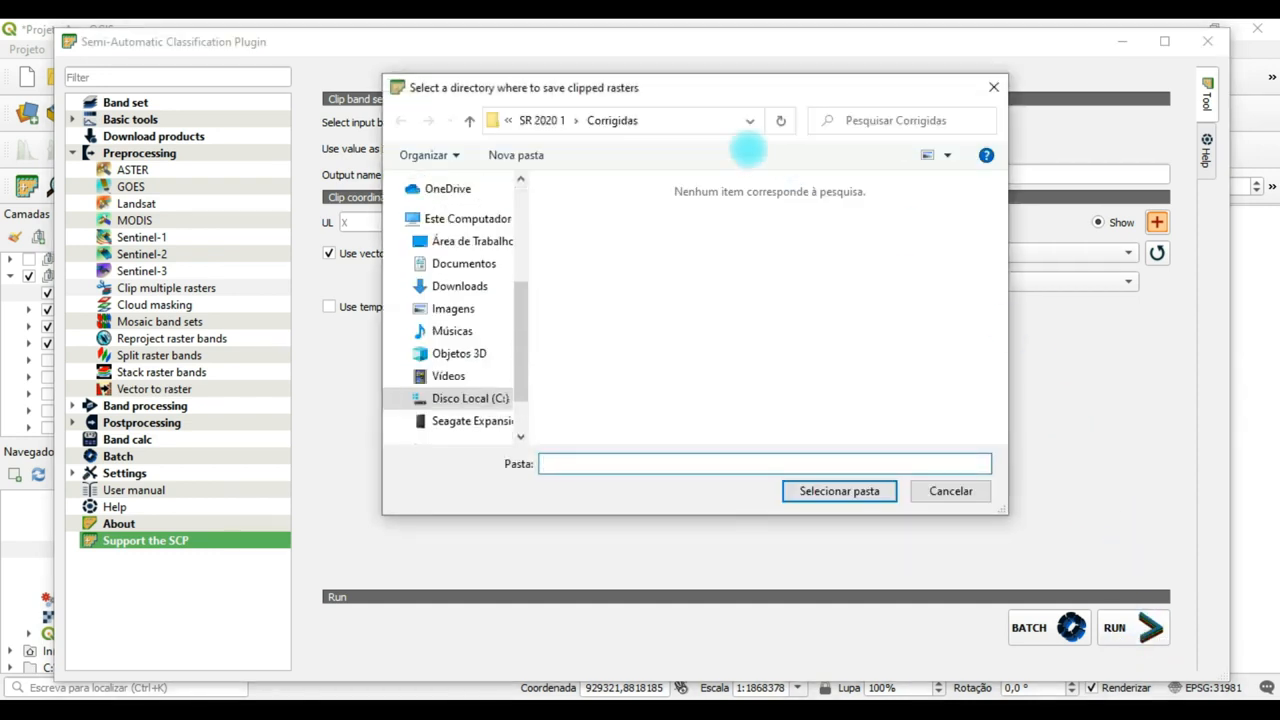
{"action": "left_click", "coordinate": [541, 120]}
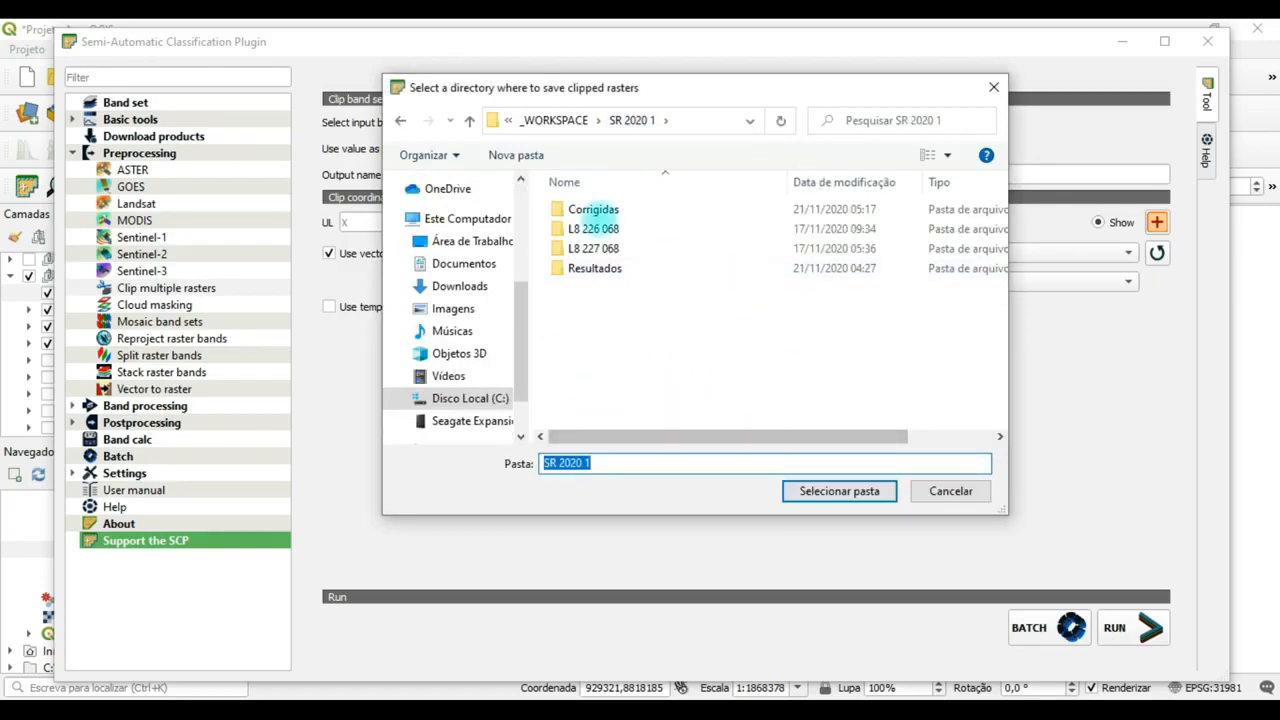
{"action": "left_click", "coordinate": [610, 209]}
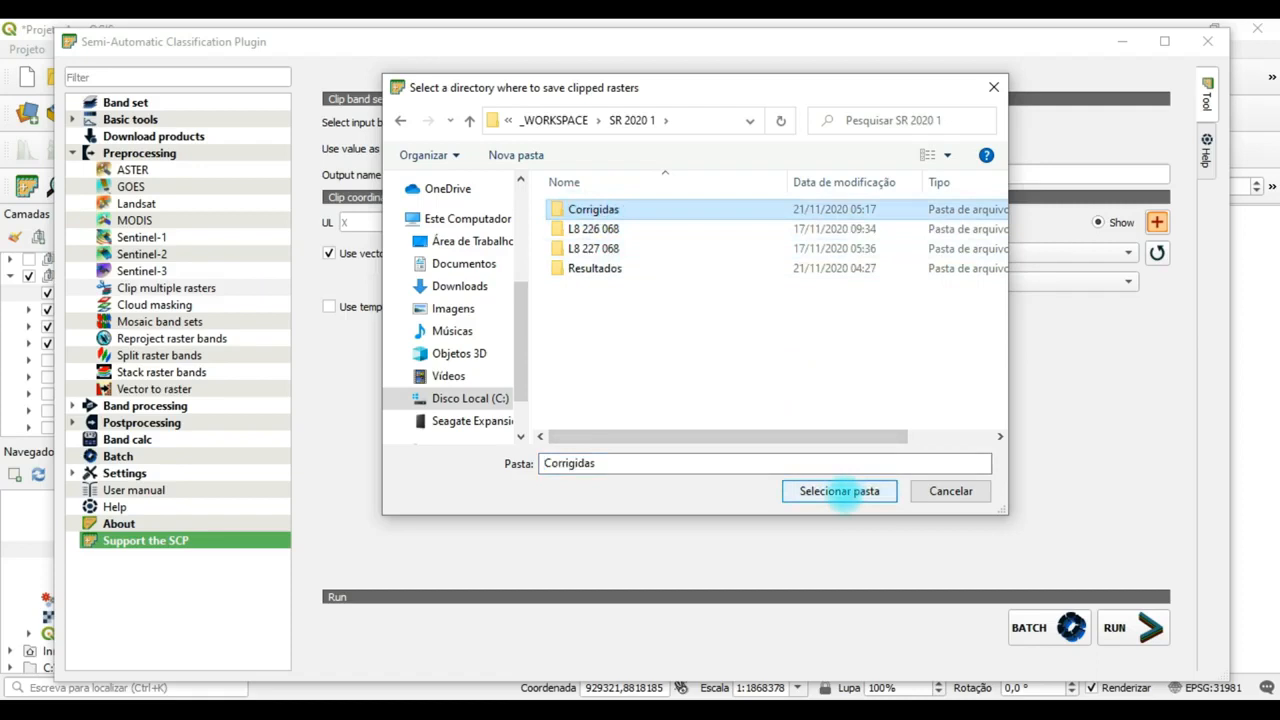
{"action": "left_click", "coordinate": [840, 491]}
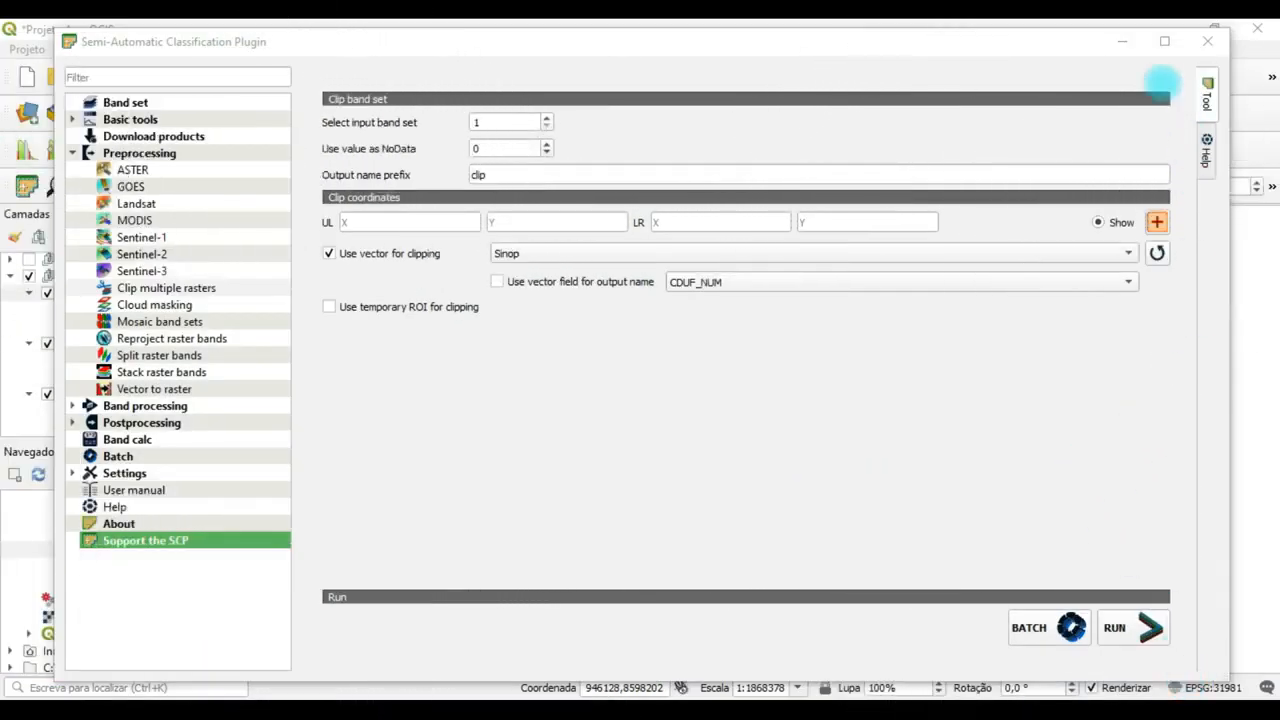
Minimize the plugin window and hide the unclipped mosaic layers B6, B5 and B4 and the Sinop layer.
{"action": "left_click", "coordinate": [1123, 42]}
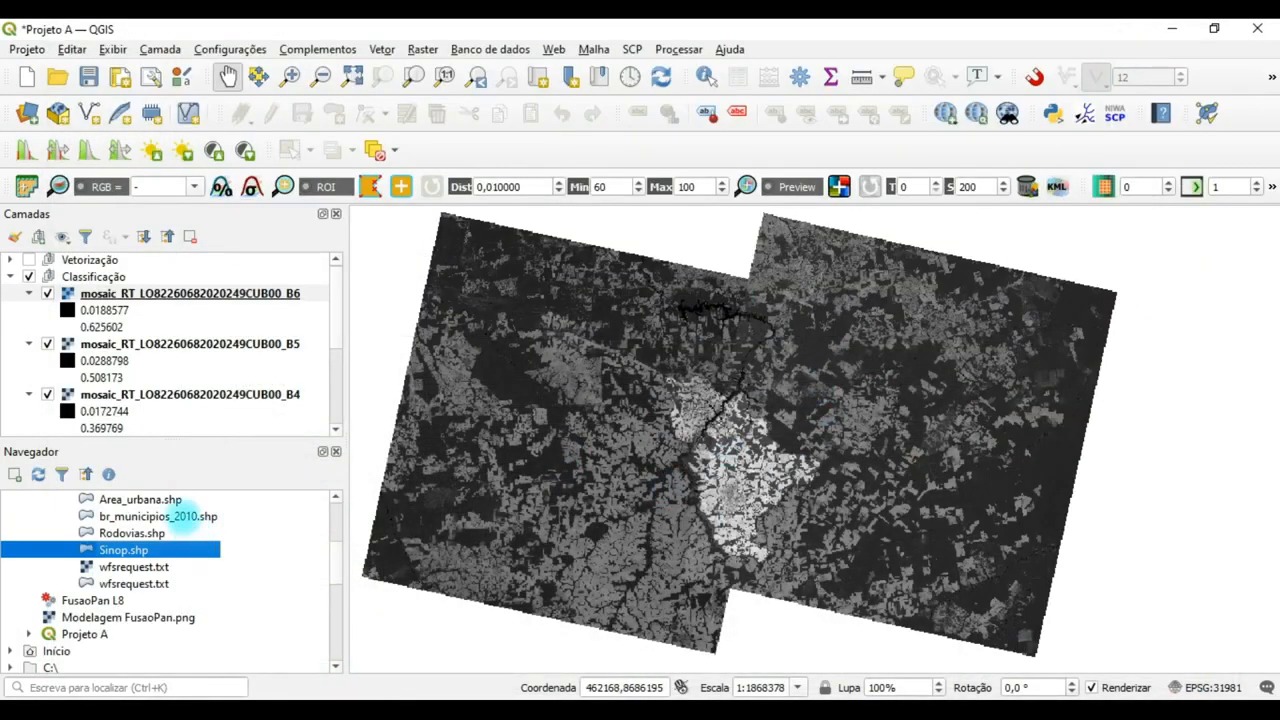
{"action": "left_click_drag", "start_coordinate": [335, 308], "coordinate": [349, 371]}
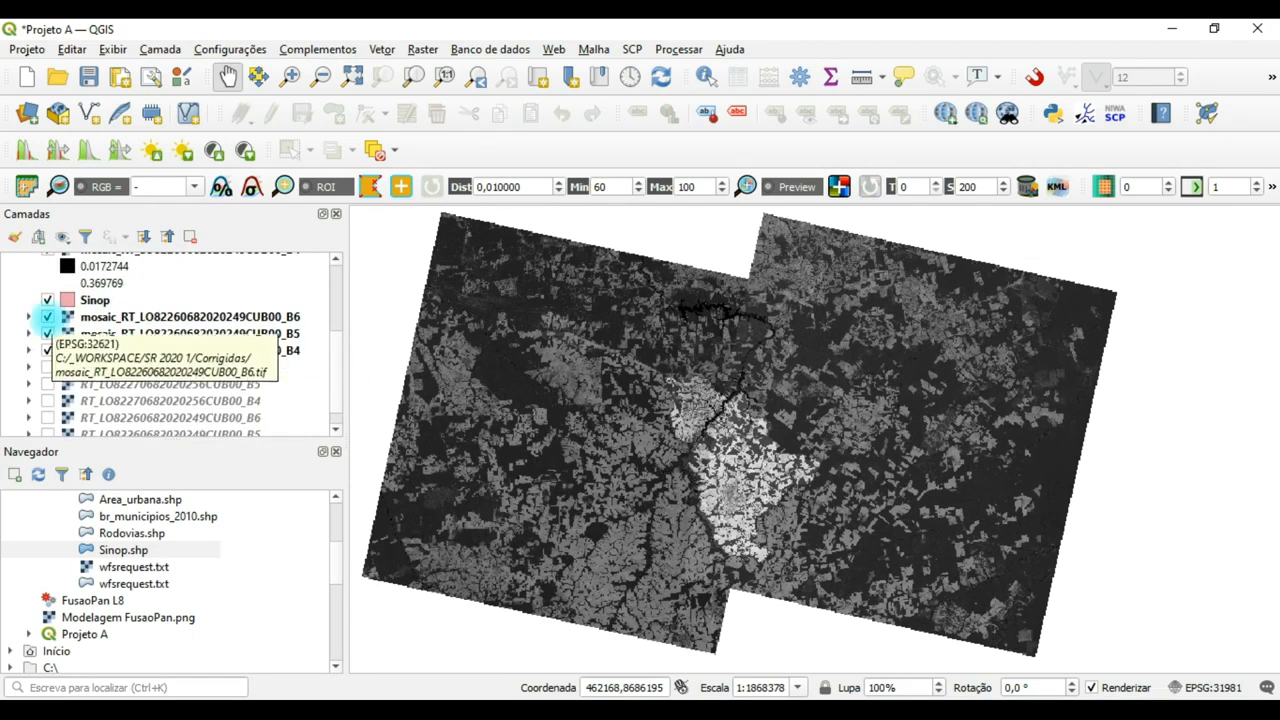
{"action": "left_click", "coordinate": [47, 316]}
{"action": "left_click", "coordinate": [47, 333]}
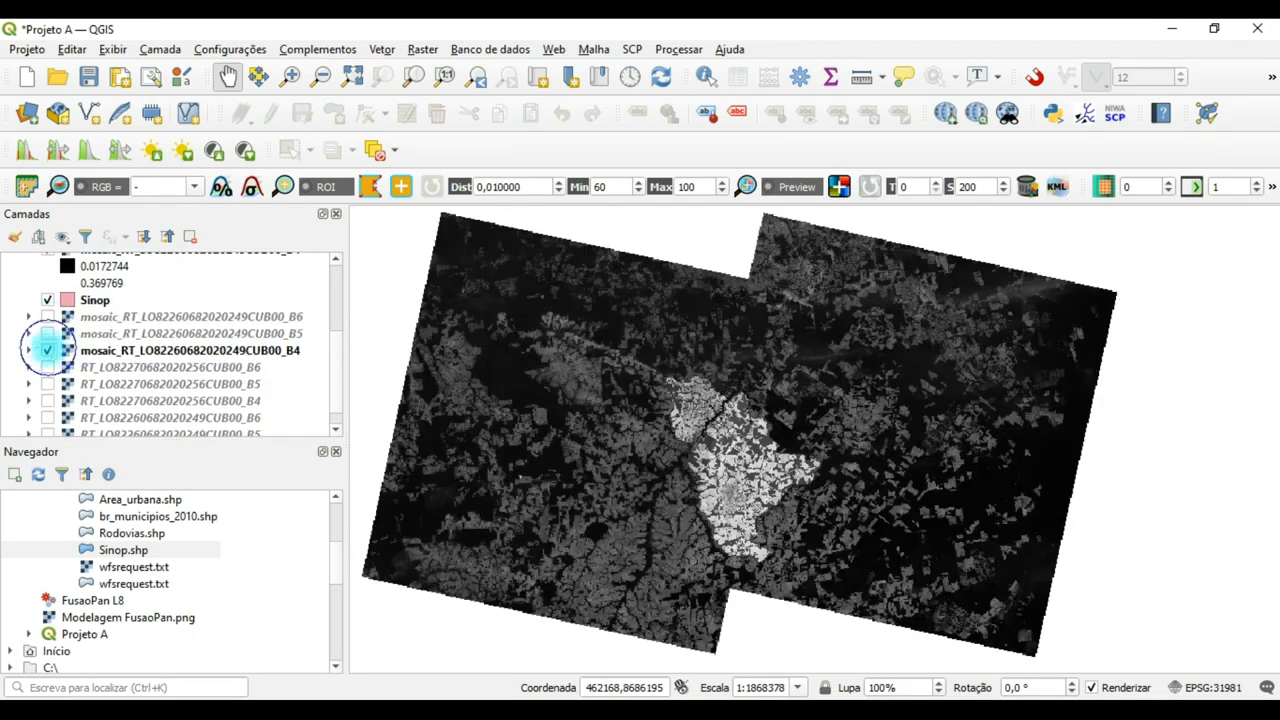
{"action": "left_click", "coordinate": [47, 350]}
{"action": "left_click", "coordinate": [47, 300]}
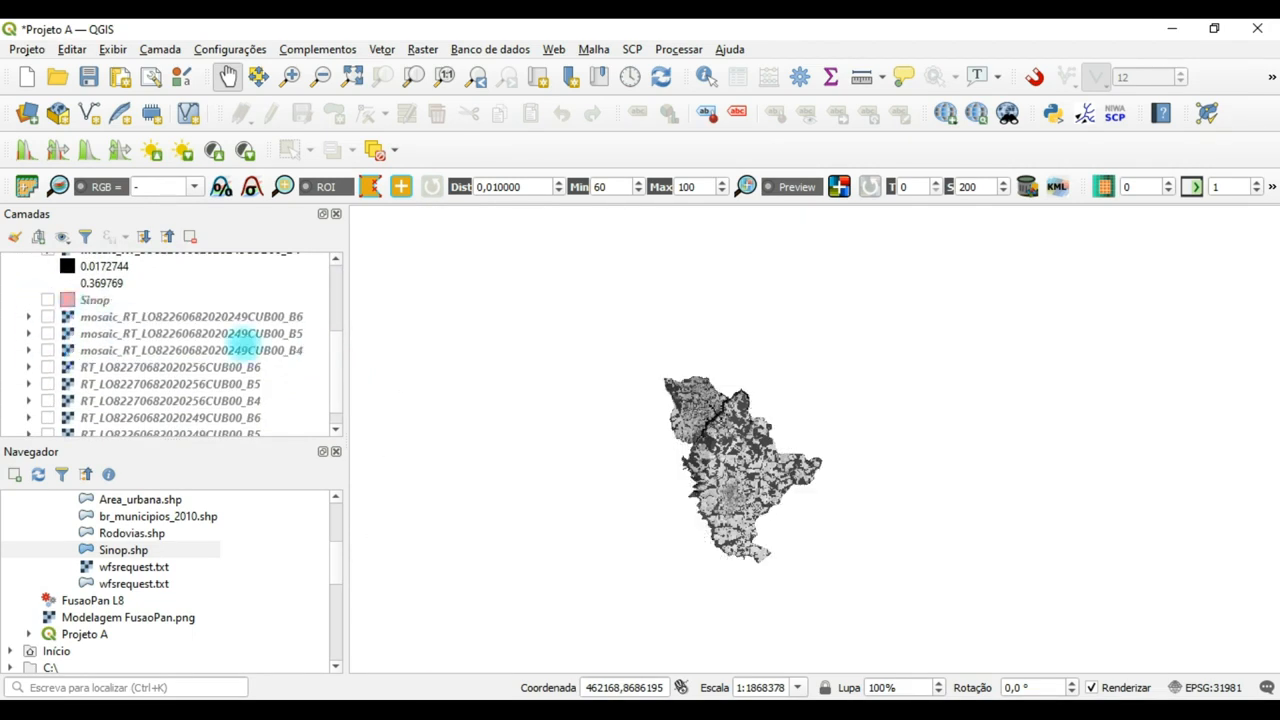
Switch to File Explorer and check the clipped rasters in the clip_ folder inside Corrigidas.
{"action": "left_click_drag", "start_coordinate": [340, 370], "coordinate": [338, 290]}
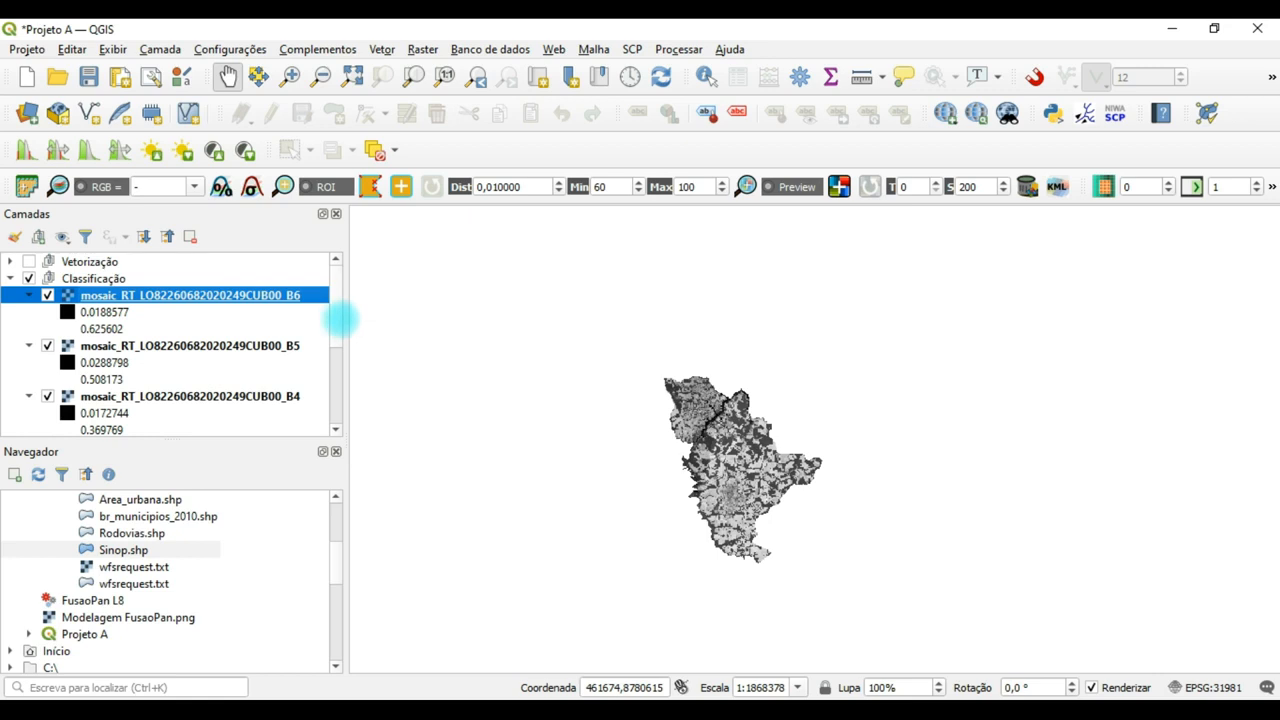
{"action": "left_click_drag", "start_coordinate": [337, 320], "coordinate": [337, 366]}
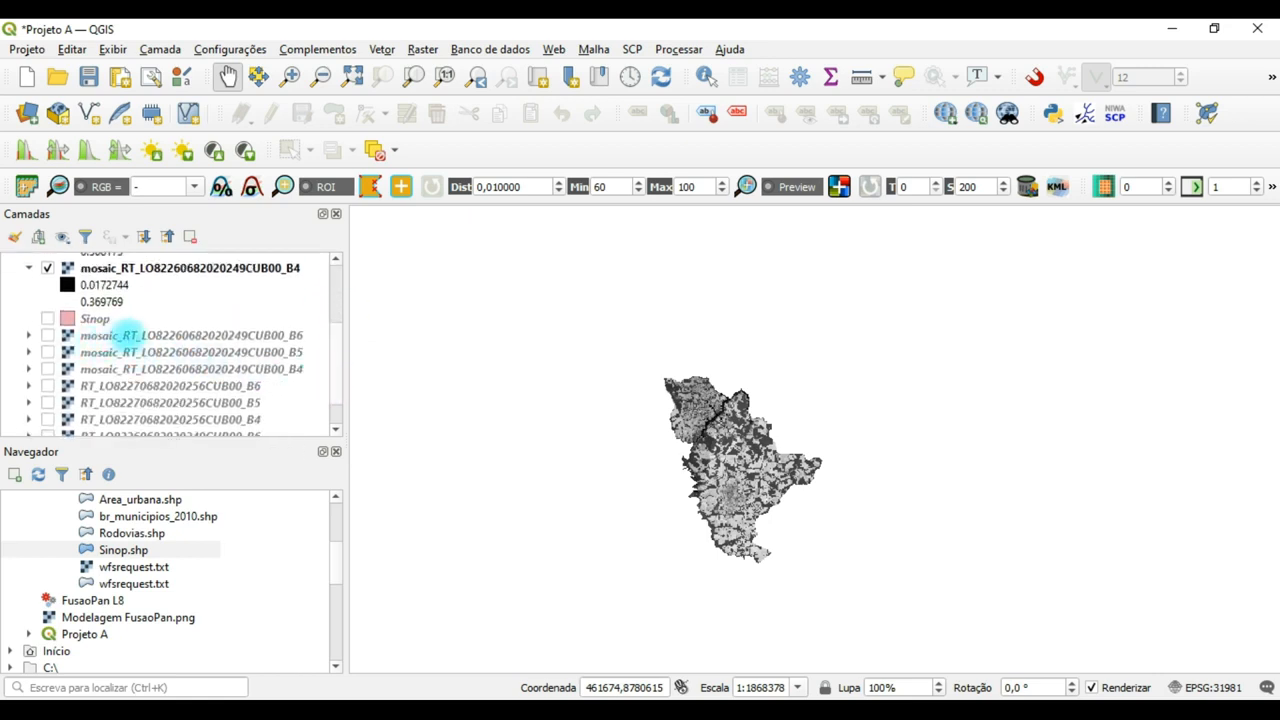
{"action": "left_click_drag", "start_coordinate": [333, 363], "coordinate": [337, 286]}
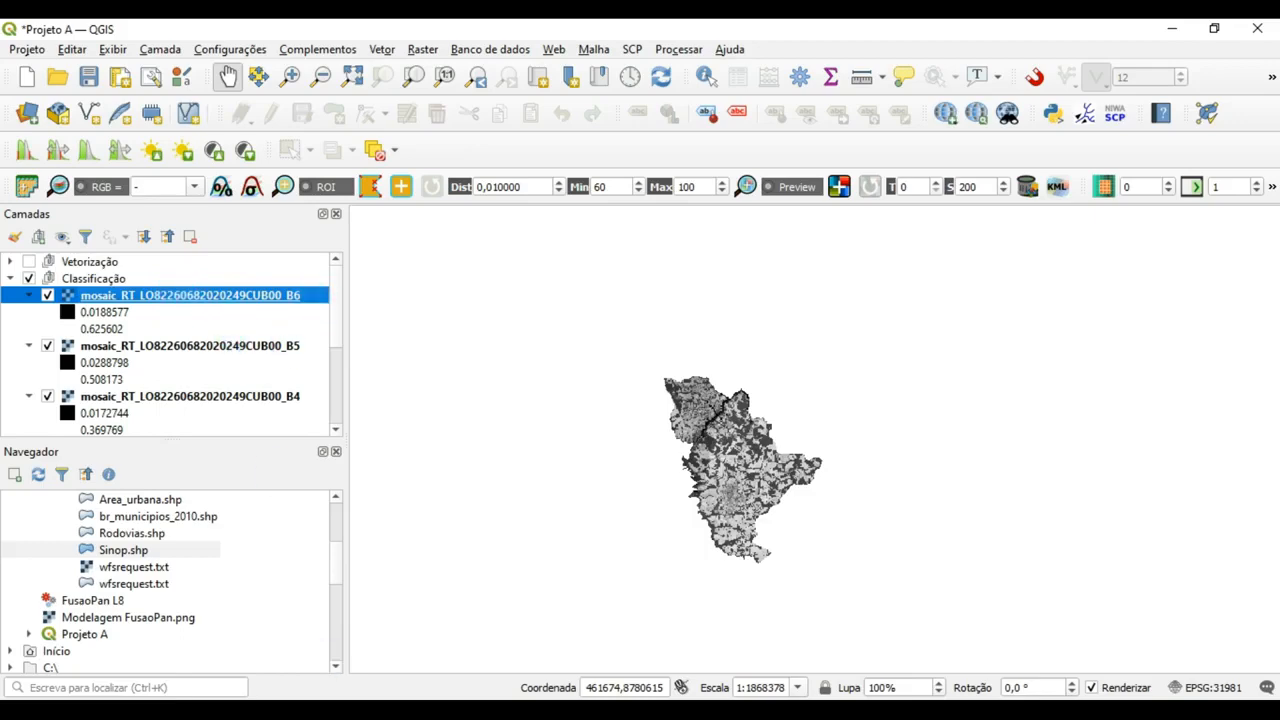
{"action": "key", "text": "alt+Tab"}
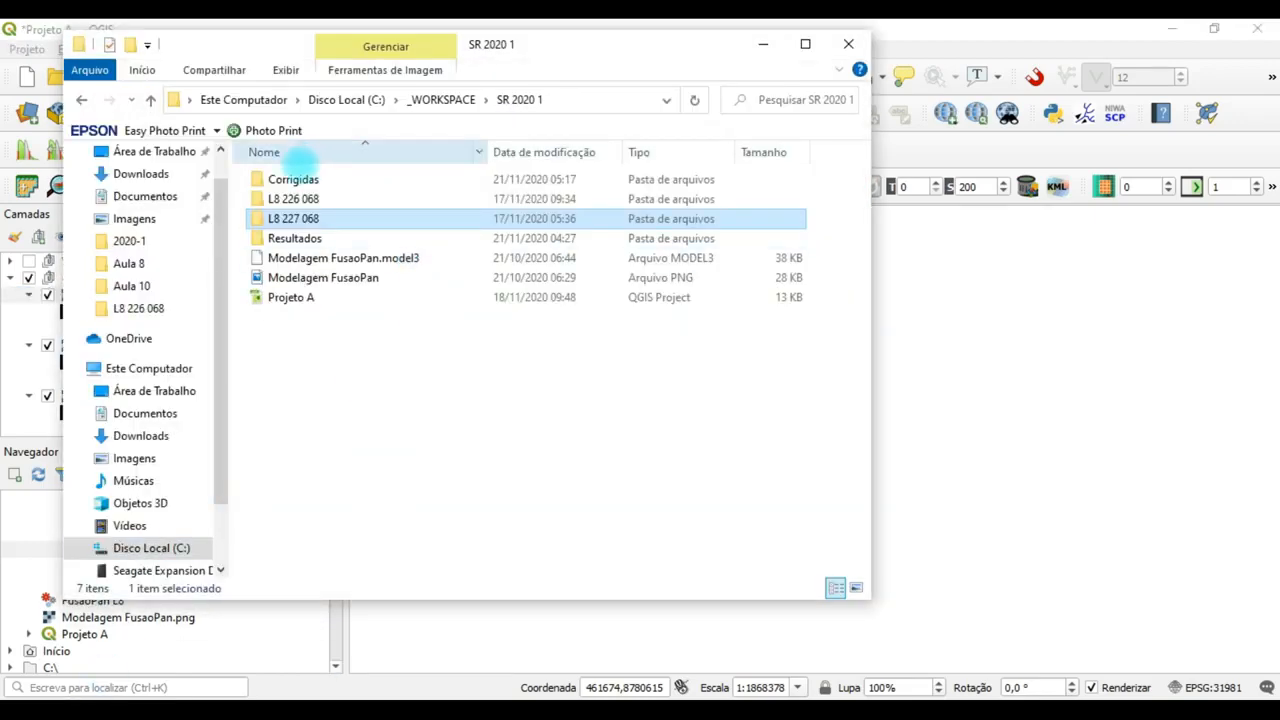
{"action": "left_click", "coordinate": [299, 178]}
{"action": "double_click", "coordinate": [293, 178]}
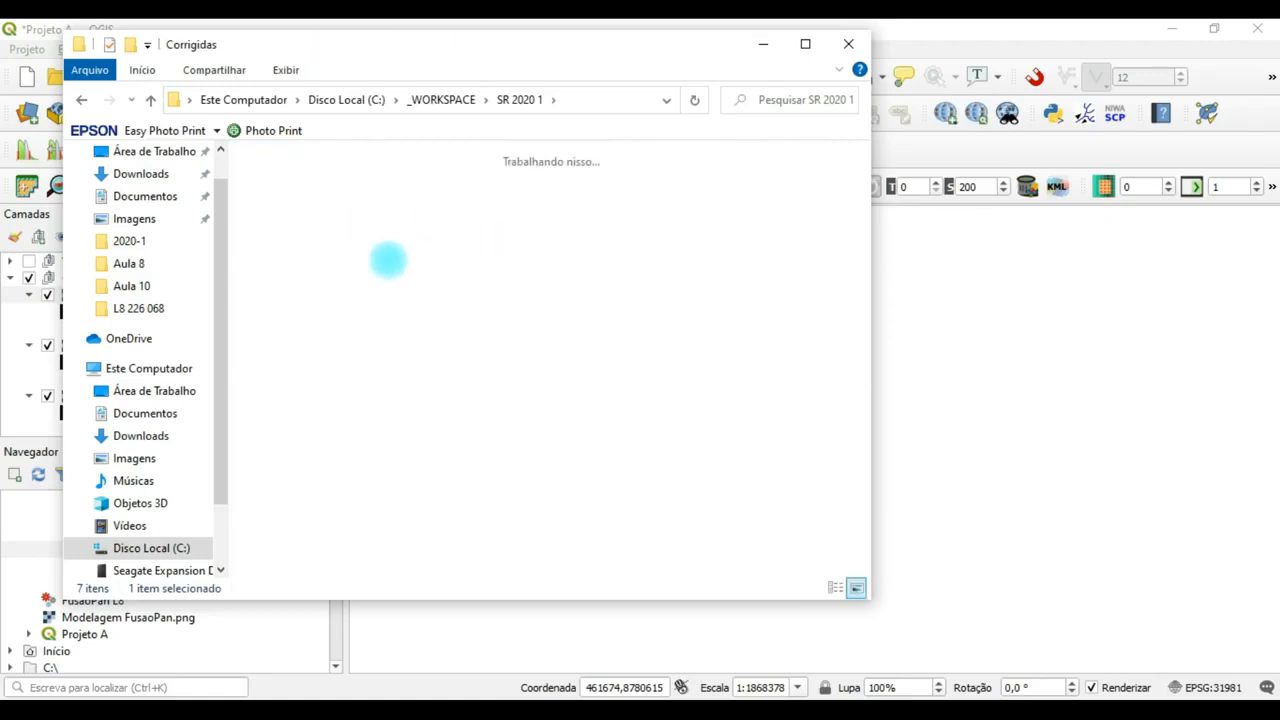
{"action": "left_click", "coordinate": [295, 245]}
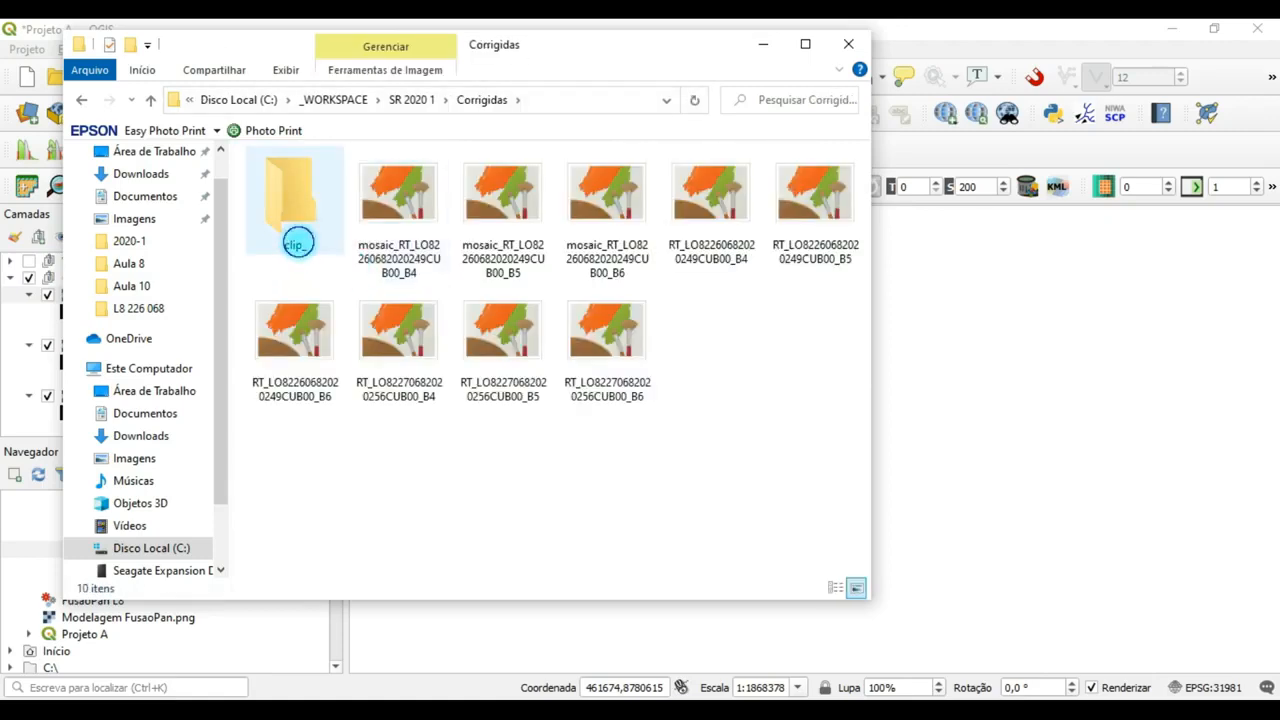
{"action": "left_click", "coordinate": [297, 243]}
{"action": "double_click", "coordinate": [290, 212]}
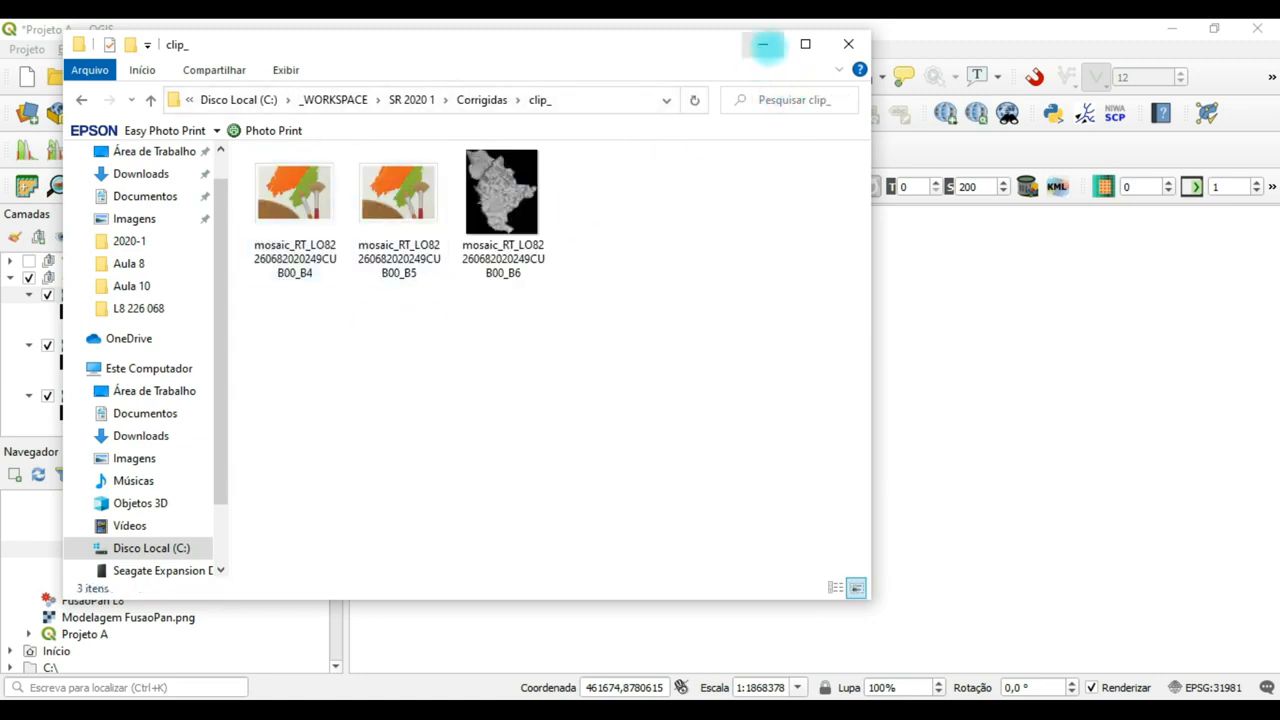
{"action": "left_click", "coordinate": [762, 44]}
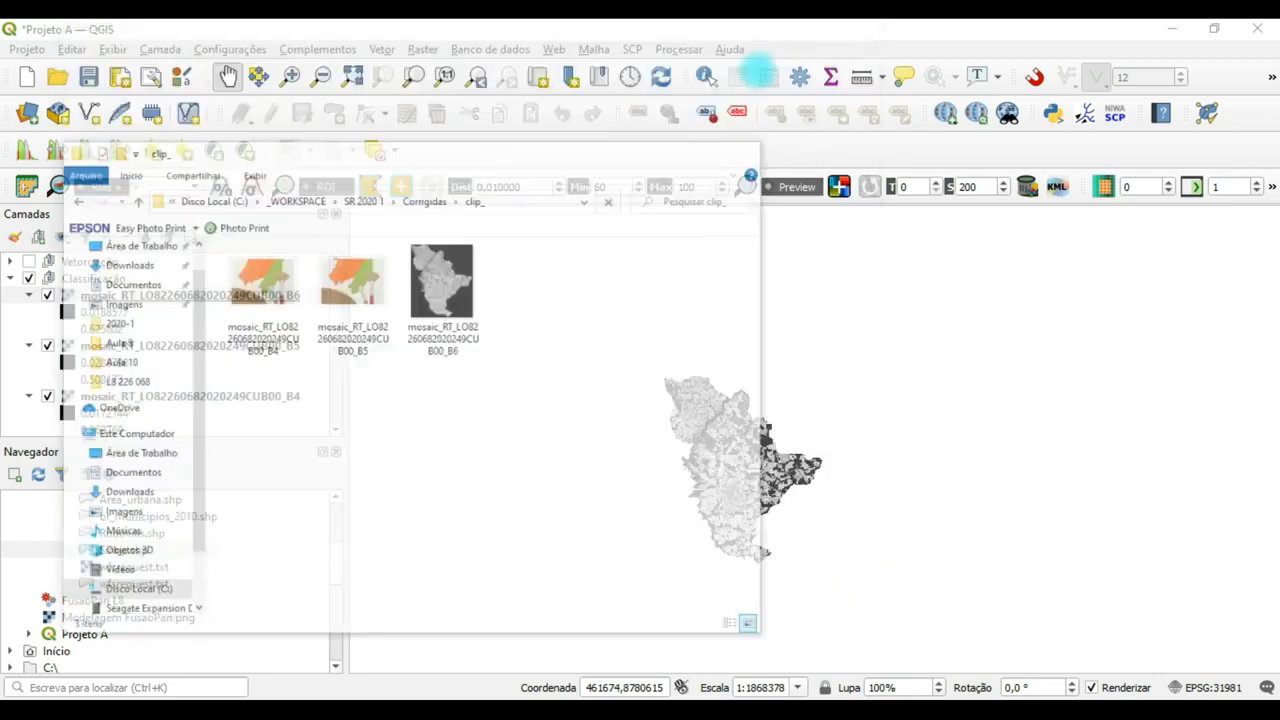
Remove the Sinop layer, the three unclipped mosaic layers and the six individual RT scene bands from the project.
{"action": "left_click", "coordinate": [155, 297]}
{"action": "scroll", "coordinate": [340, 330], "scroll_direction": "down", "scroll_amount": 3}
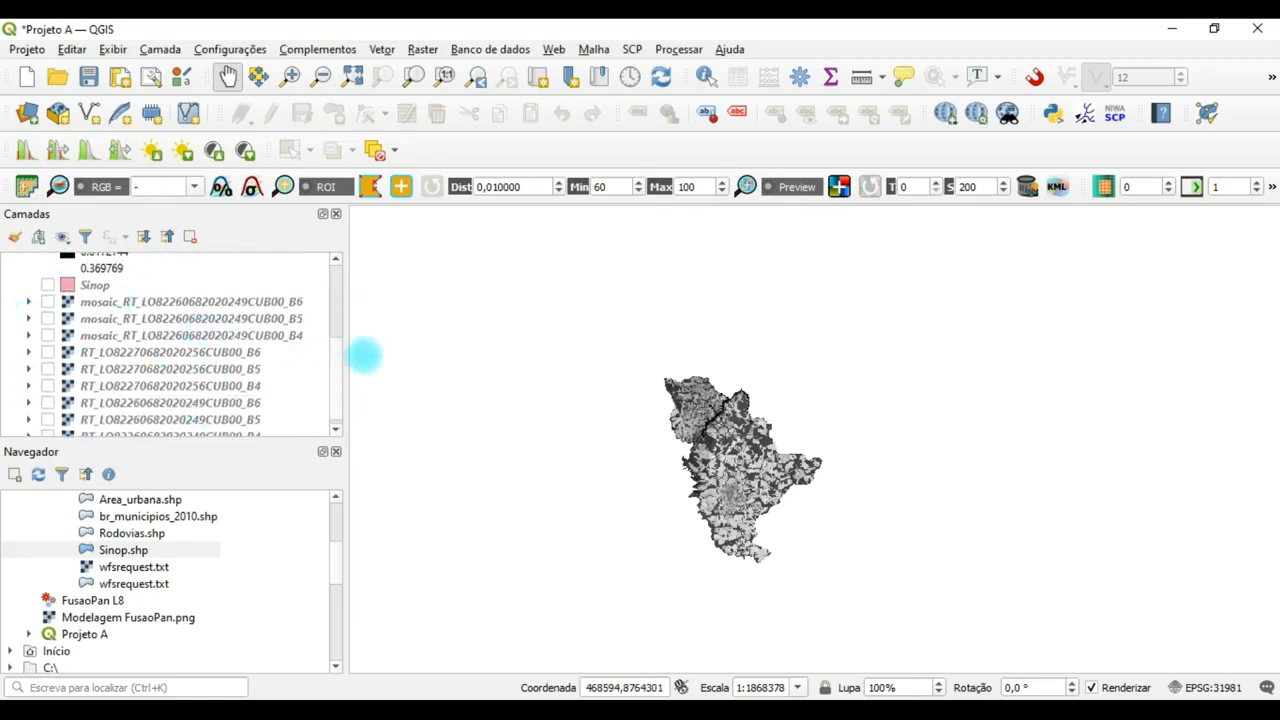
{"action": "left_click_drag", "start_coordinate": [334, 354], "coordinate": [335, 378]}
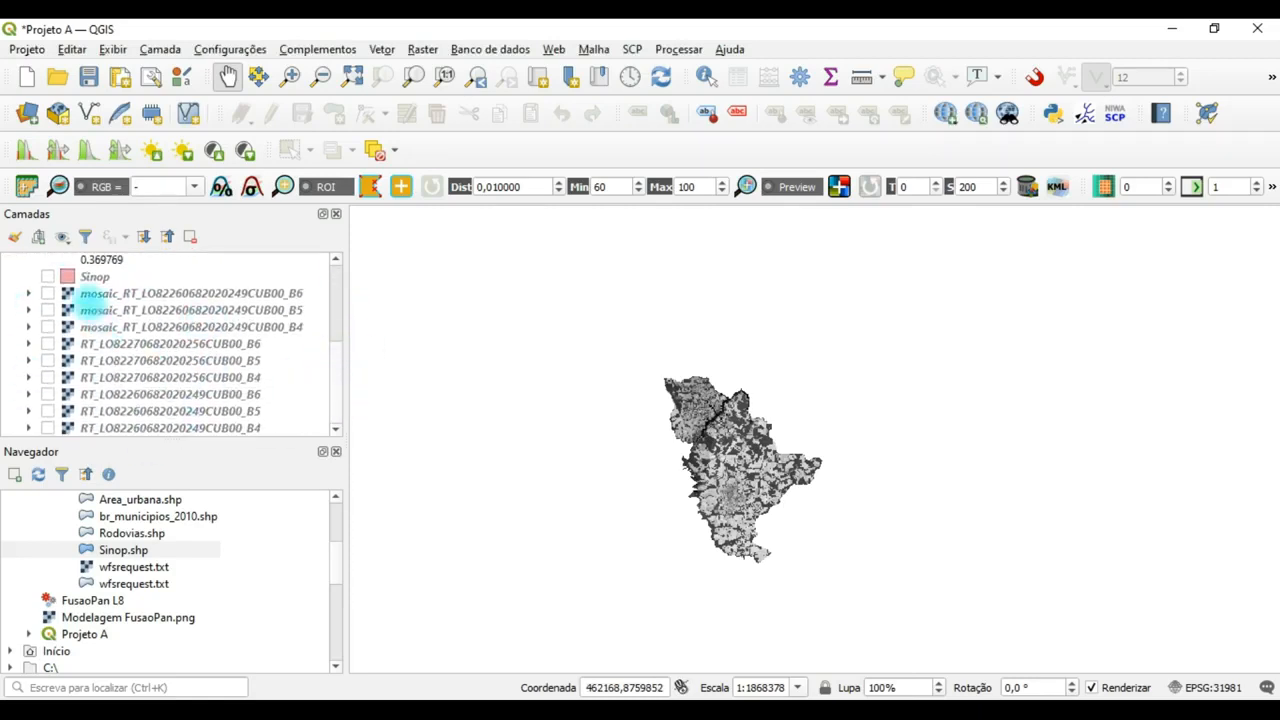
{"action": "left_click", "coordinate": [92, 277]}
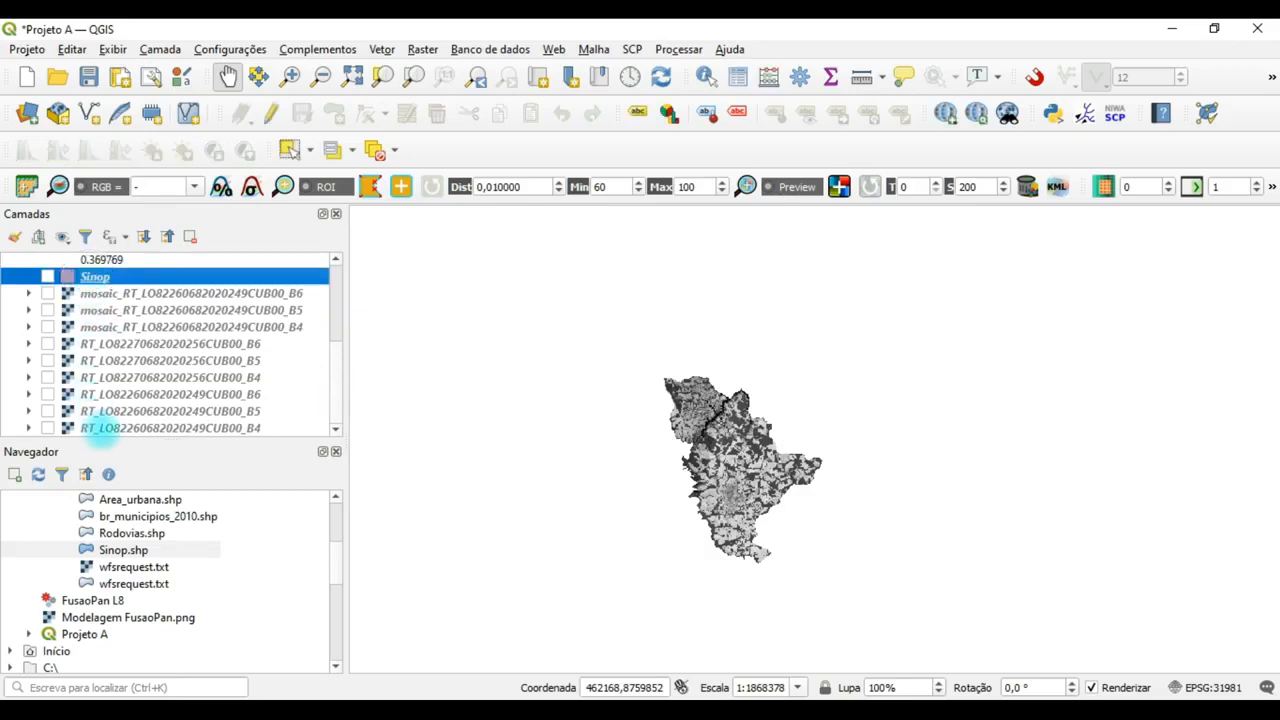
{"action": "left_click", "coordinate": [100, 428], "text": "shift"}
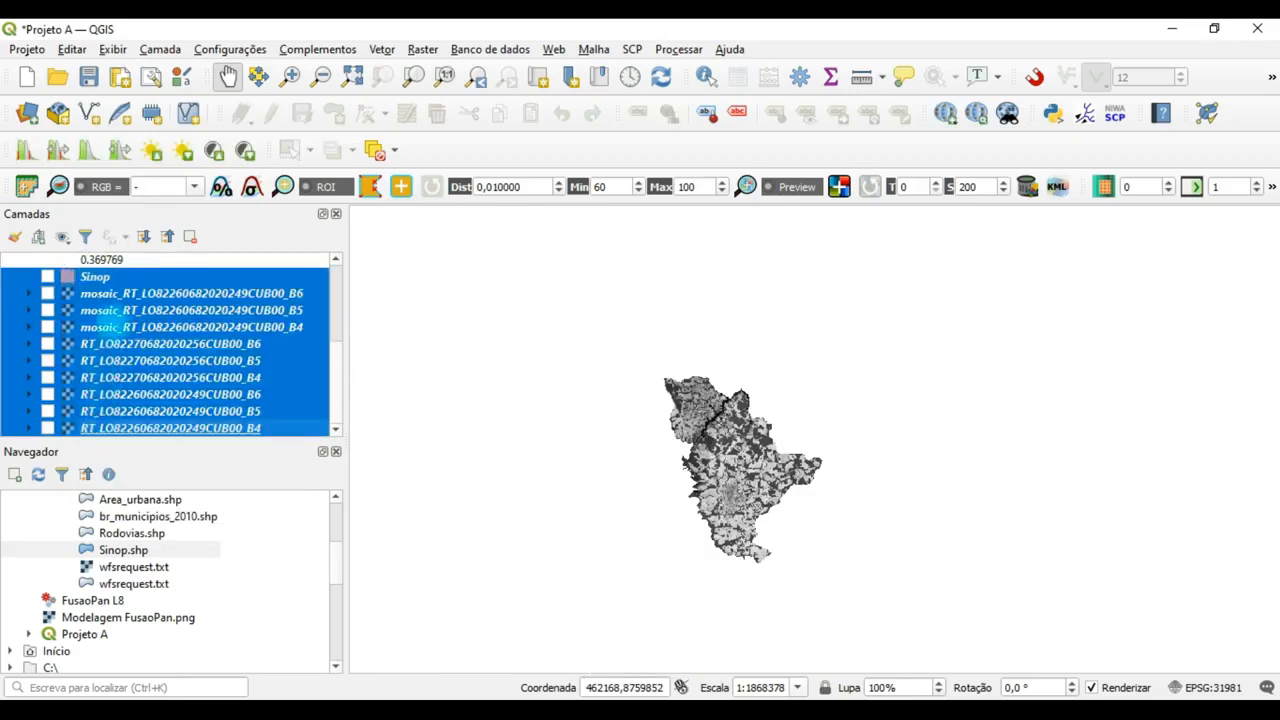
{"action": "right_click", "coordinate": [113, 324]}
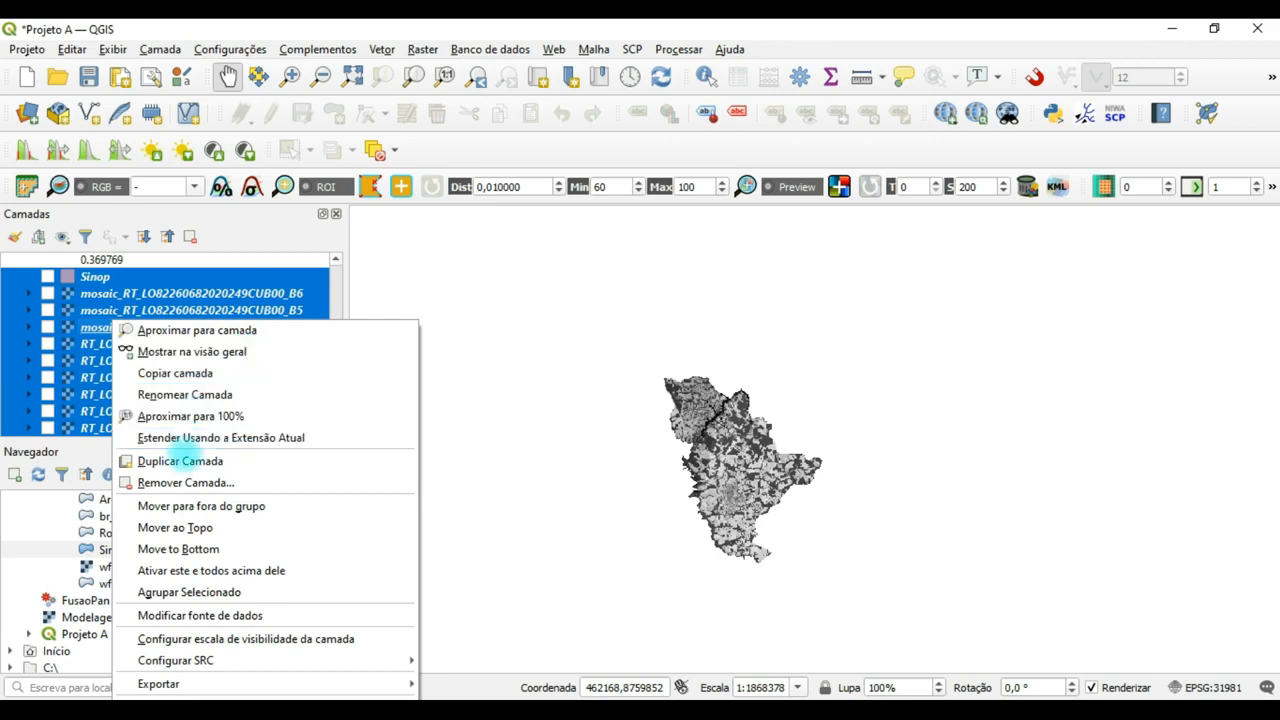
{"action": "left_click", "coordinate": [185, 482]}
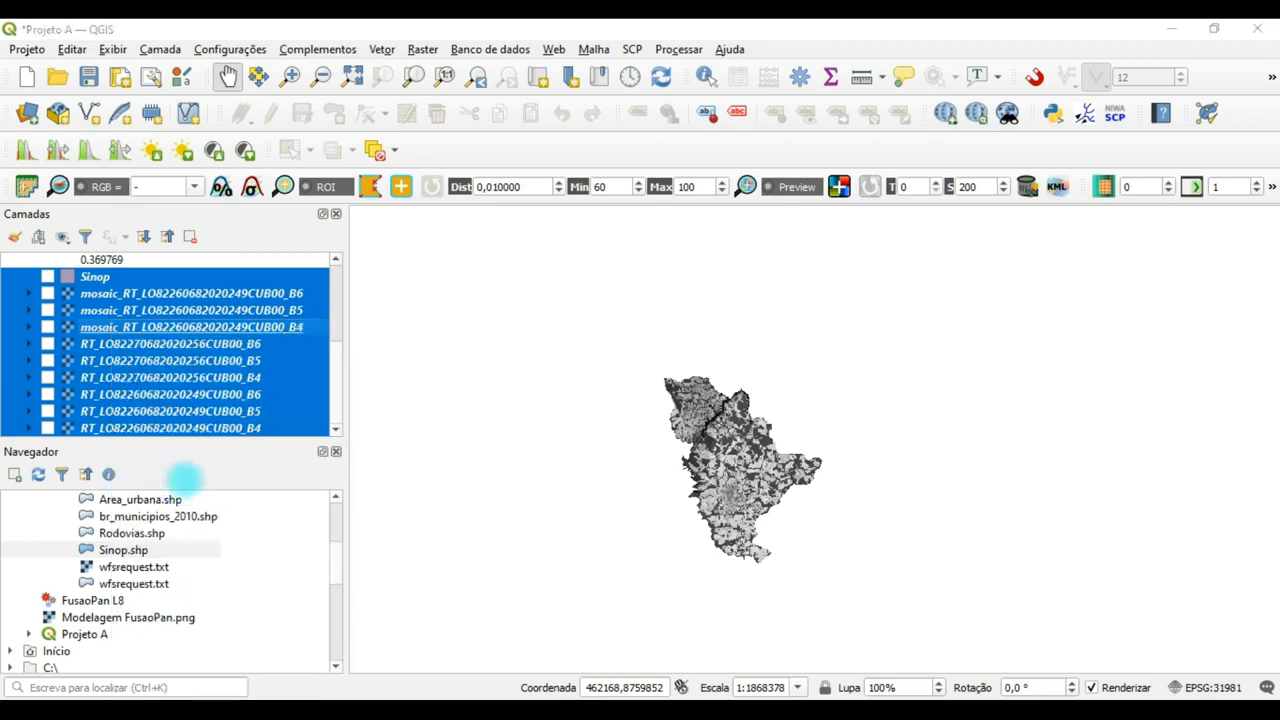
{"action": "left_click", "coordinate": [655, 388]}
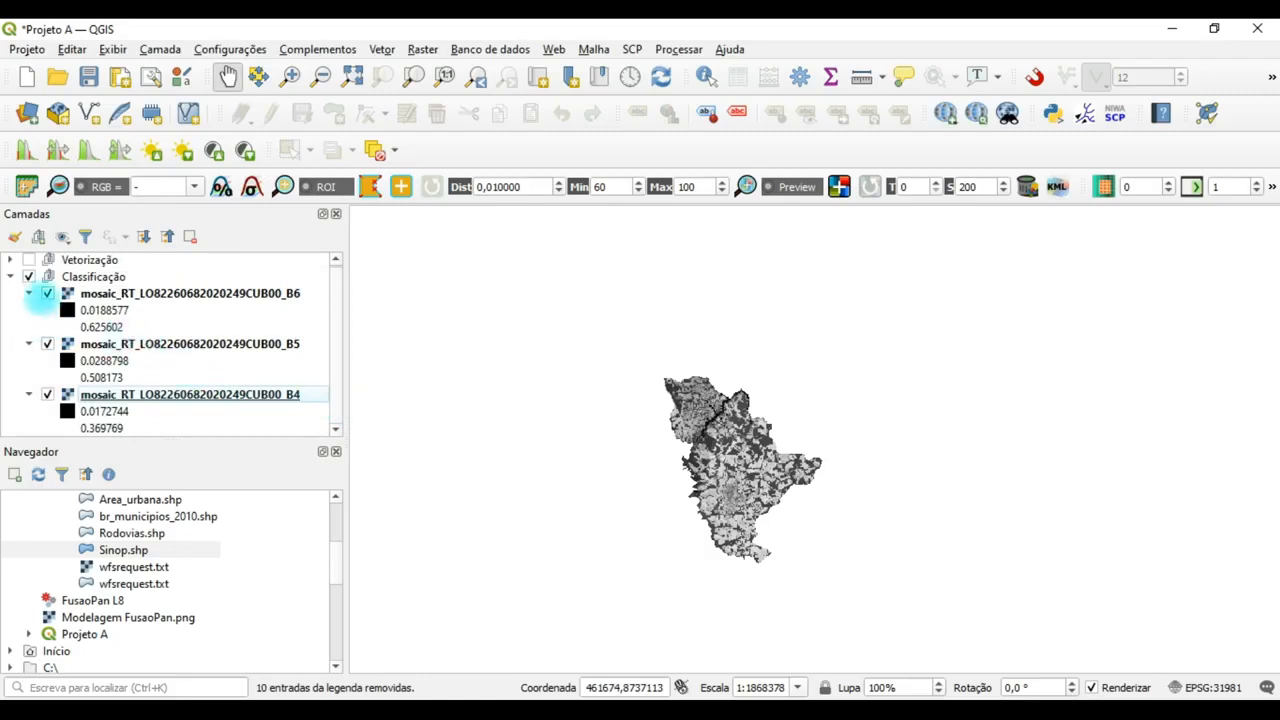
Collapse the legends of the clipped mosaic layers B6, B5 and B4.
{"action": "left_click", "coordinate": [29, 294]}
{"action": "left_click", "coordinate": [30, 312]}
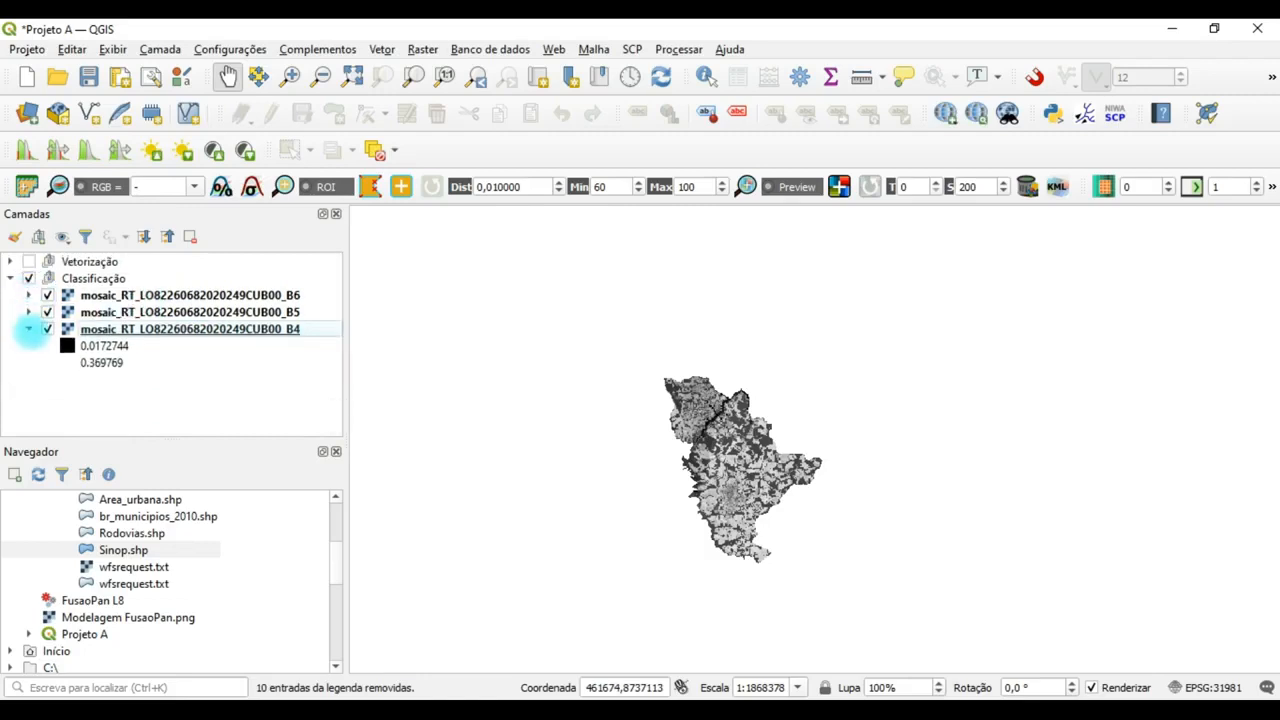
{"action": "left_click", "coordinate": [29, 329]}
Inspect the clipped B4 raster by temporarily hiding the B6 and B5 layers.
{"action": "left_click", "coordinate": [47, 295]}
{"action": "left_click", "coordinate": [47, 312]}
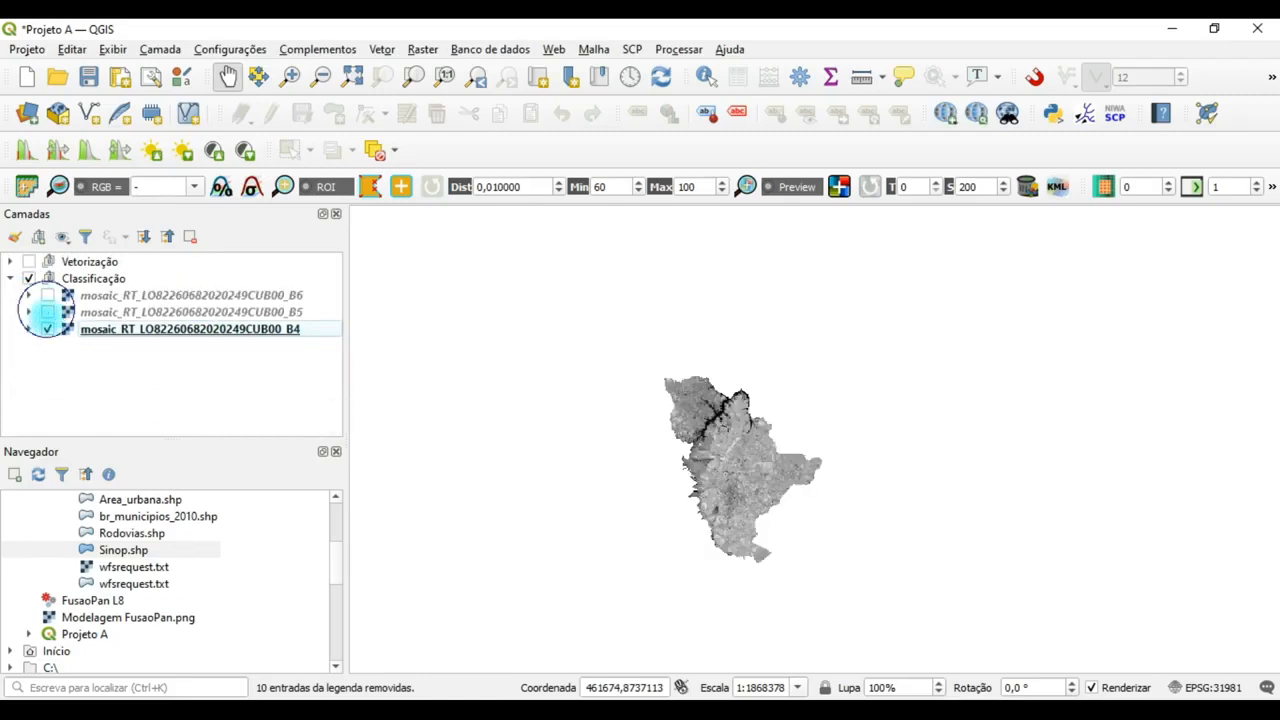
{"action": "left_click", "coordinate": [47, 312]}
{"action": "left_click", "coordinate": [47, 295]}
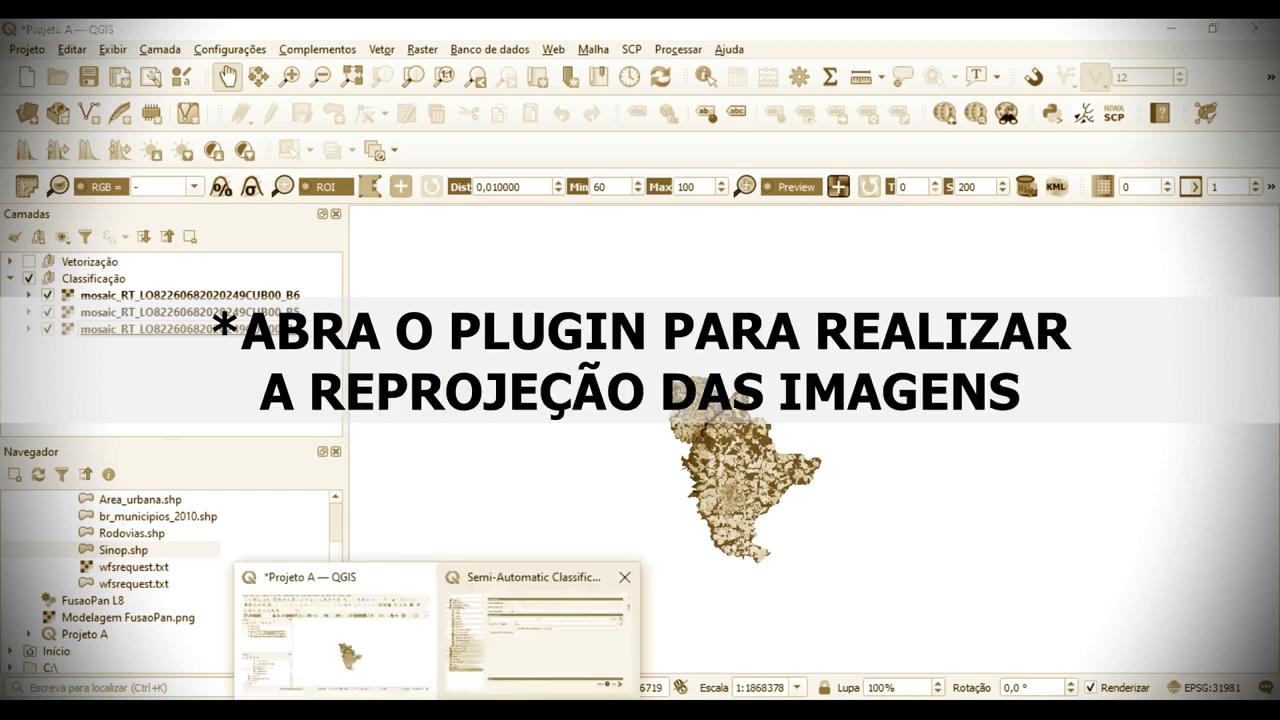
Reopen the Semi-Automatic Classification Plugin window and clear all bands from Band set 1.
{"action": "left_click", "coordinate": [490, 630]}
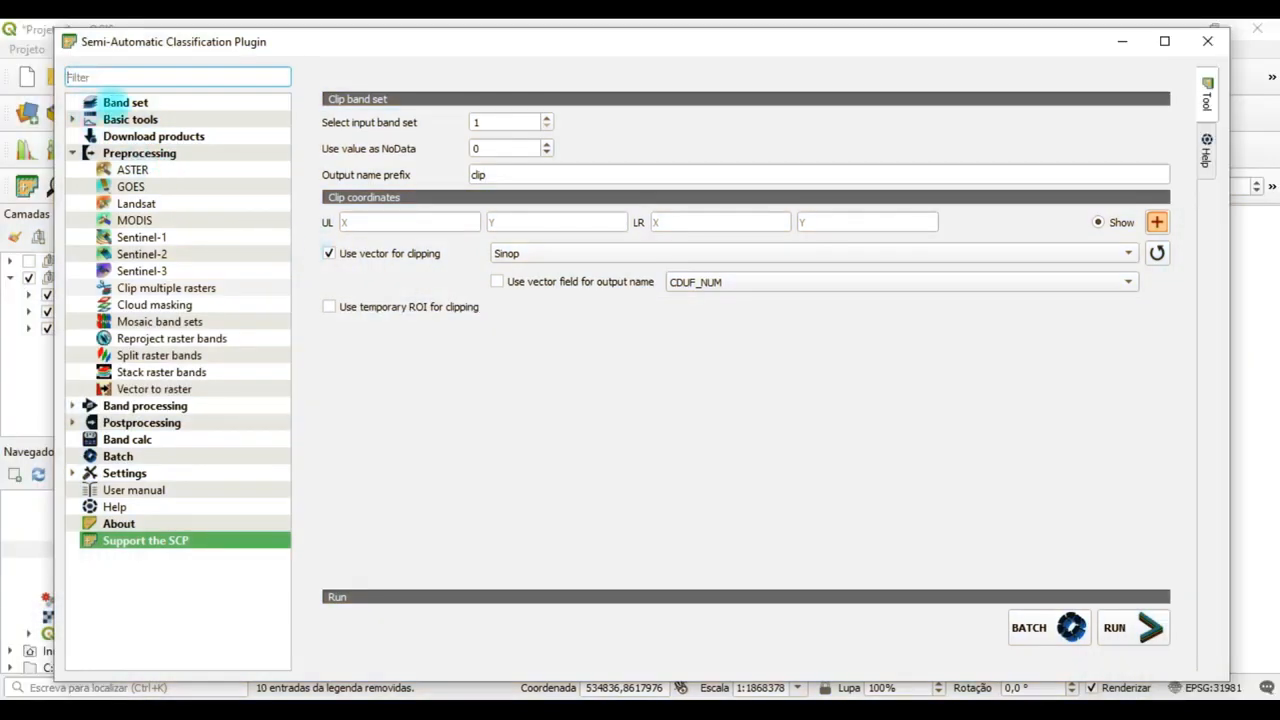
{"action": "left_click", "coordinate": [118, 102]}
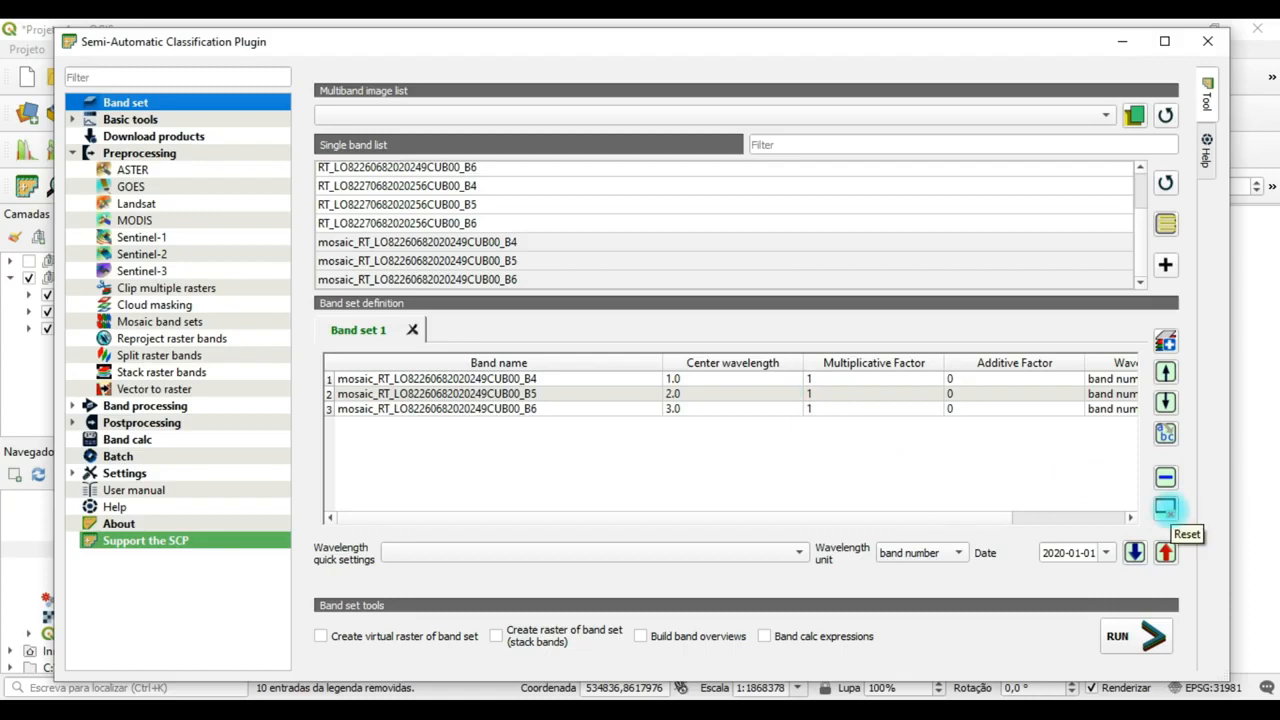
{"action": "left_click", "coordinate": [1165, 507]}
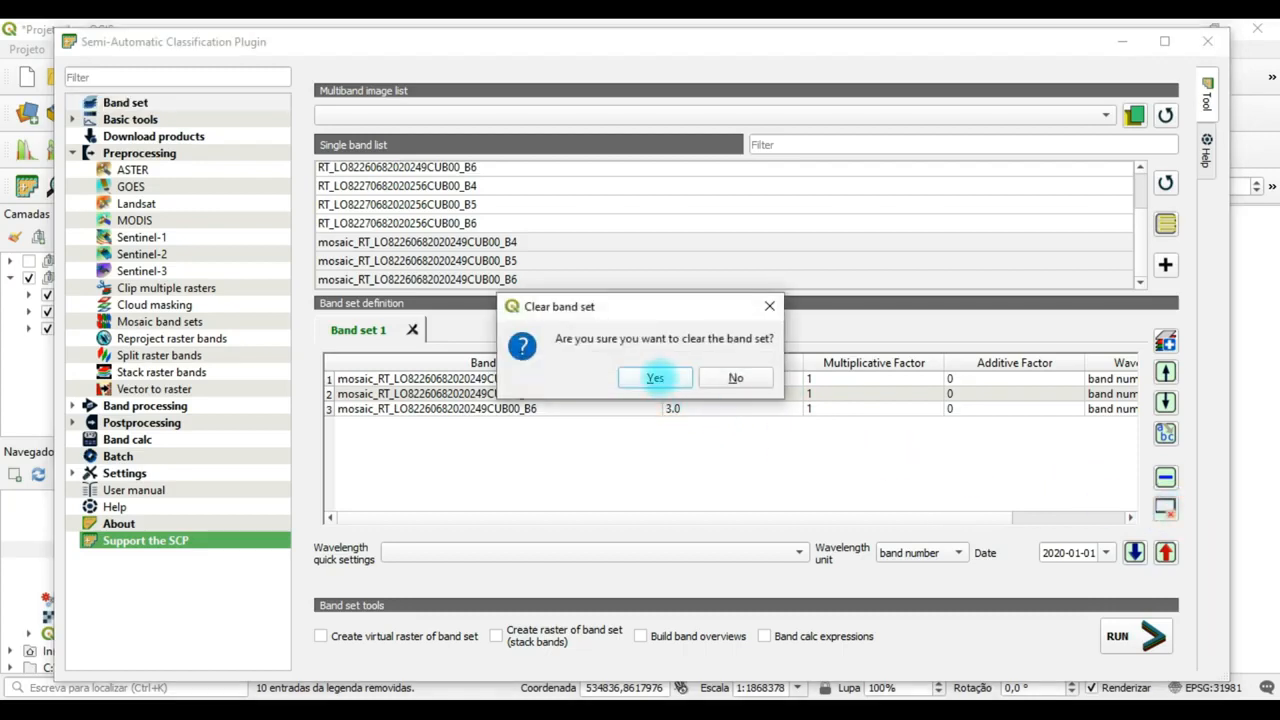
{"action": "left_click", "coordinate": [655, 377]}
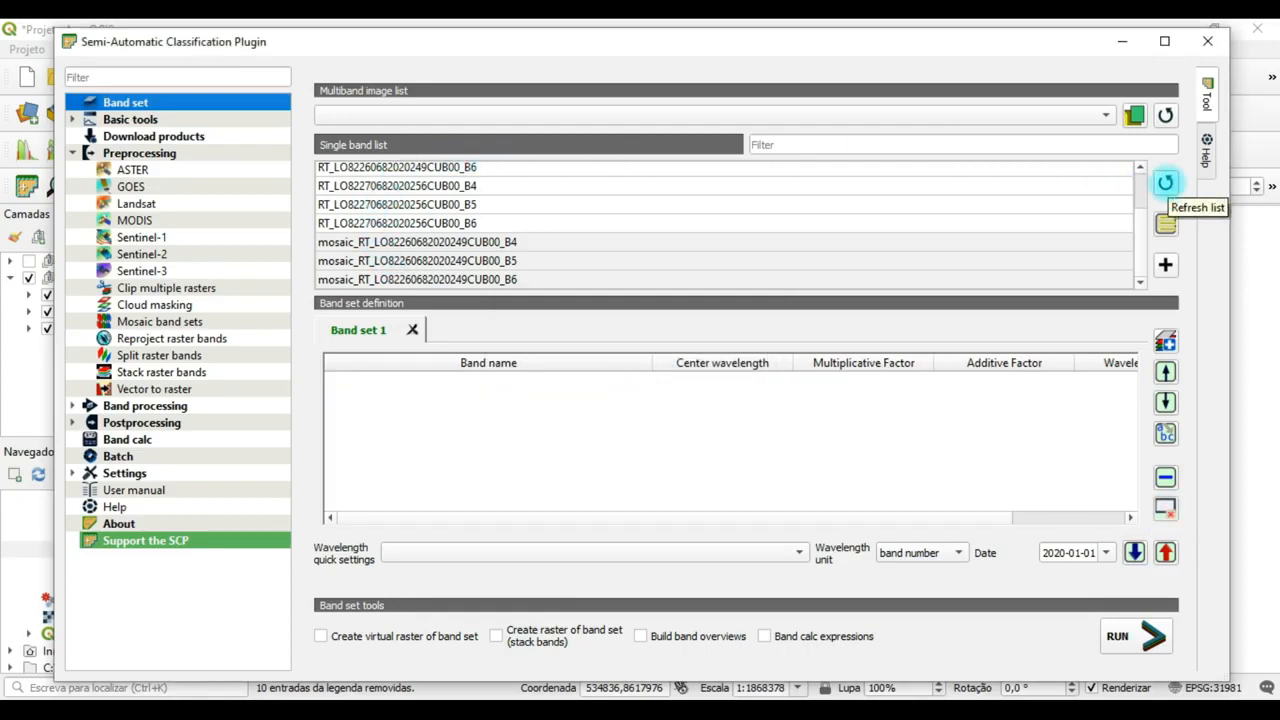
Refresh the single band list and add the clipped mosaic bands B4, B5 and B6 to Band set 1.
{"action": "left_click", "coordinate": [1165, 182]}
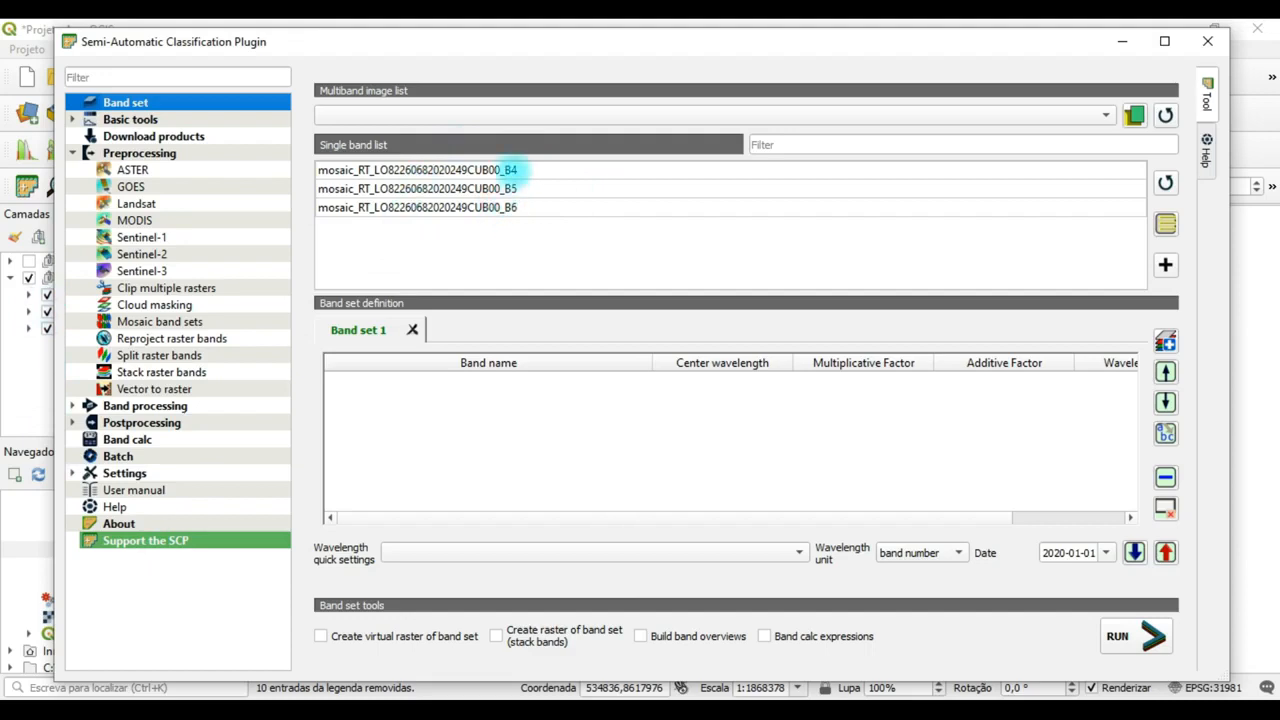
{"action": "left_click", "coordinate": [508, 170]}
{"action": "left_click", "coordinate": [512, 189], "text": "ctrl"}
{"action": "left_click", "coordinate": [514, 207], "text": "ctrl"}
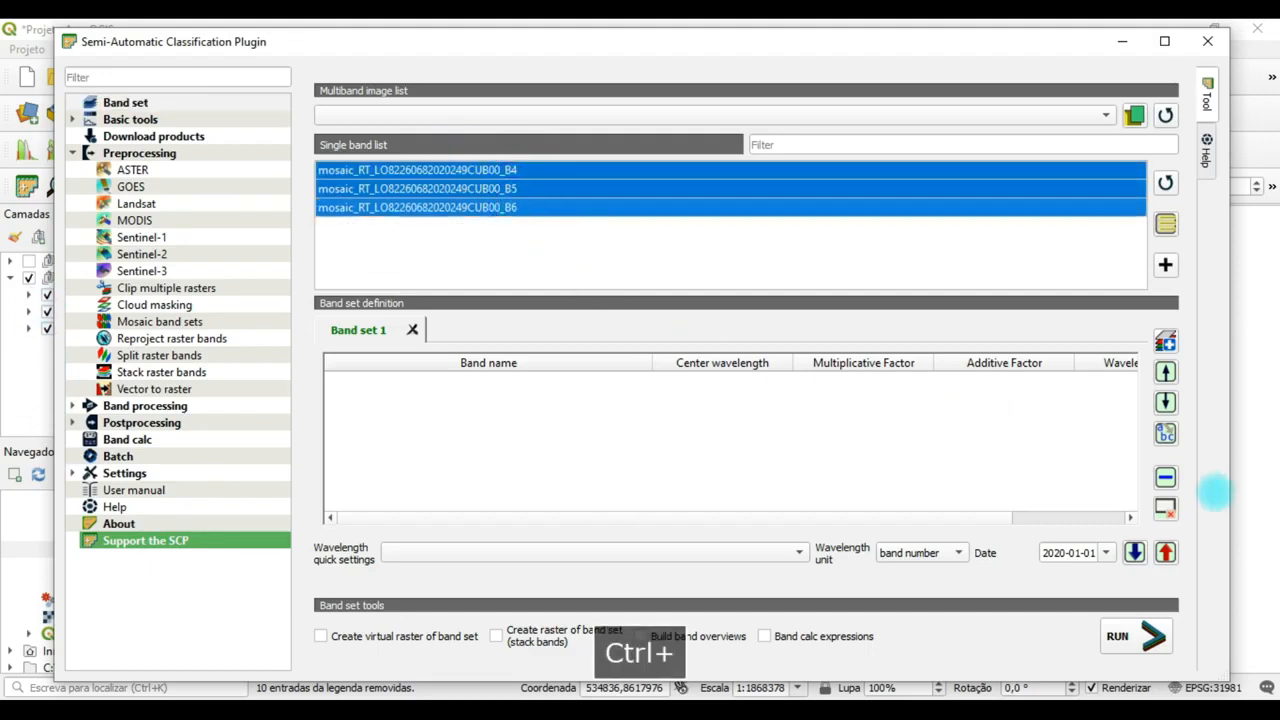
{"action": "left_click", "coordinate": [1165, 264]}
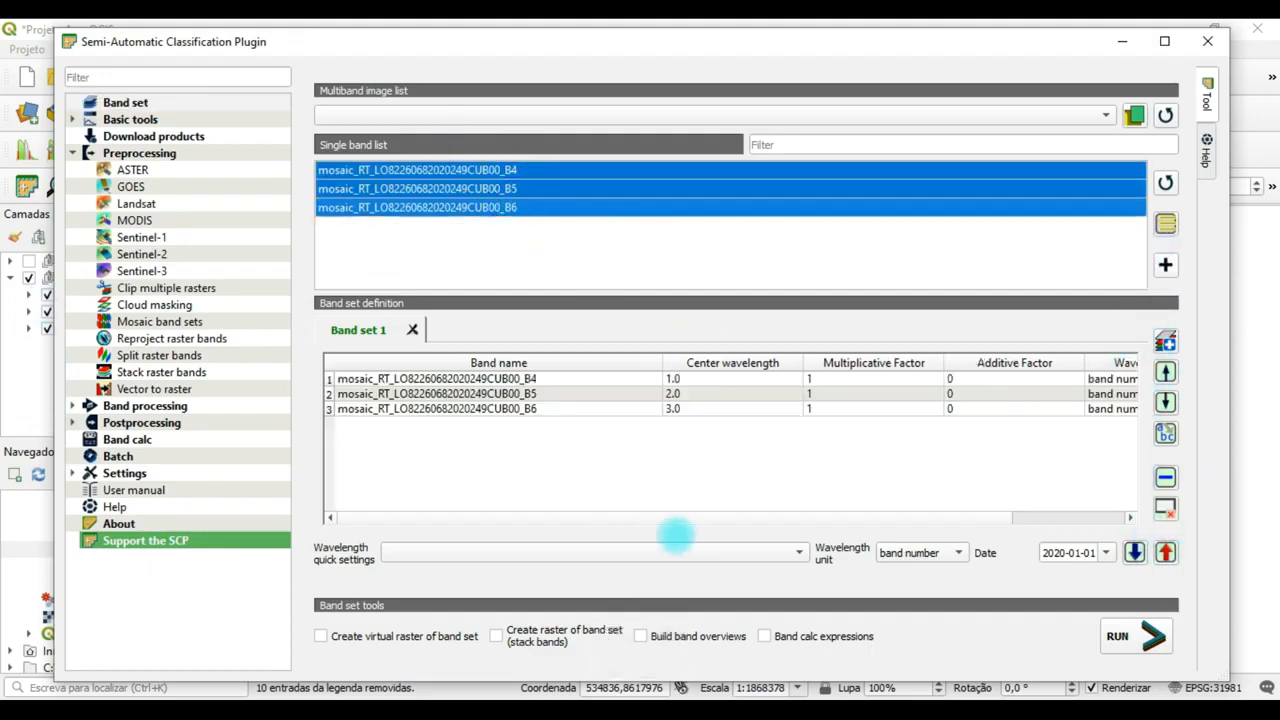
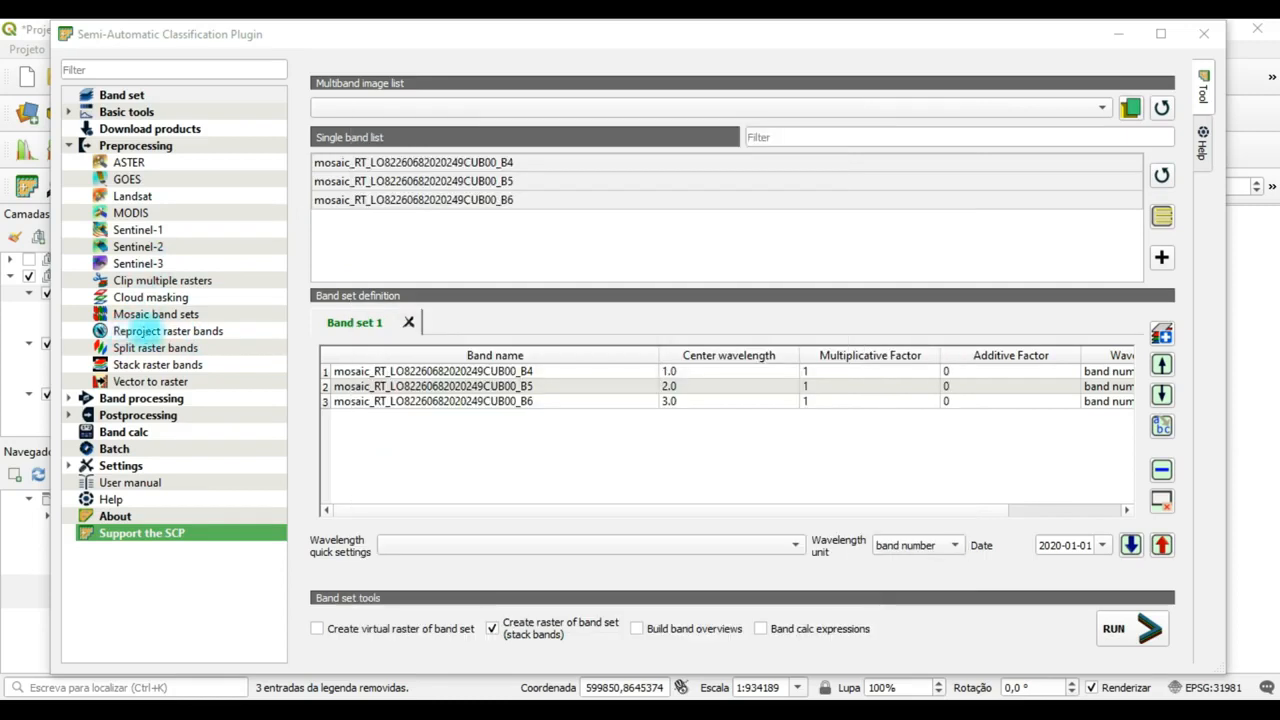
Set up Reproject raster bands for input band set 1 using EPSG code 31981.
{"action": "left_click", "coordinate": [136, 331]}
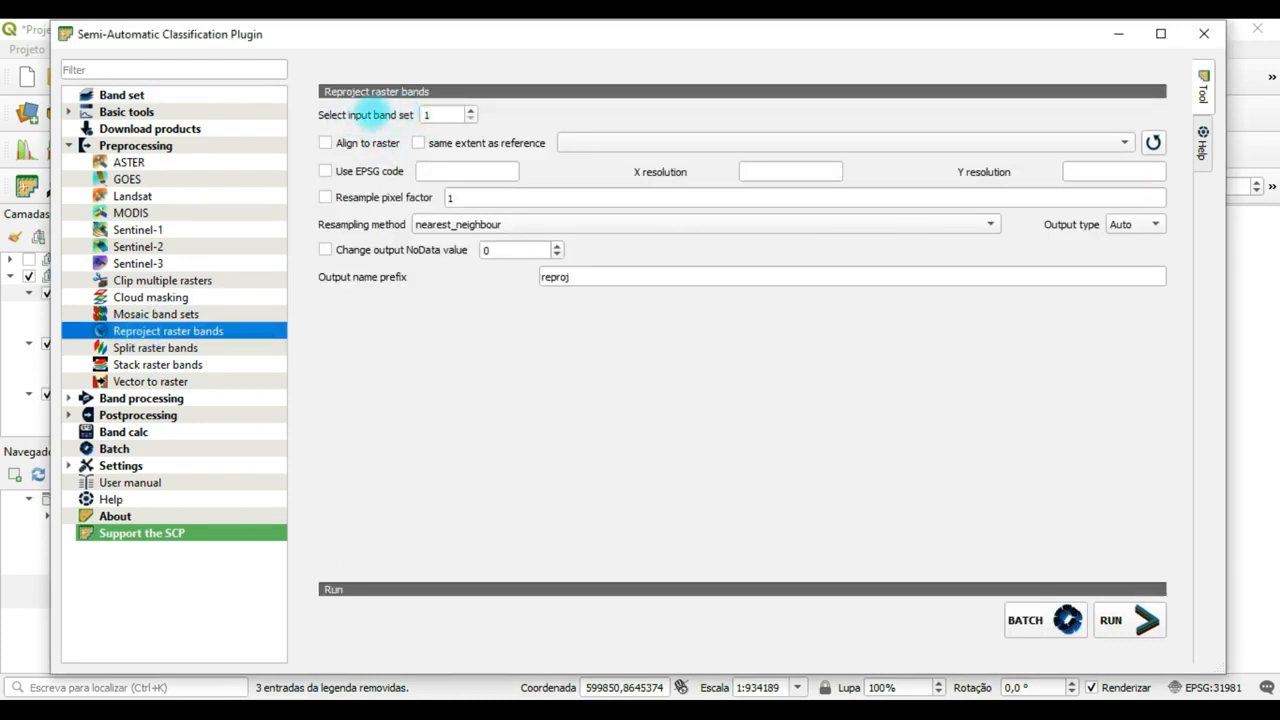
{"action": "double_click", "coordinate": [430, 116]}
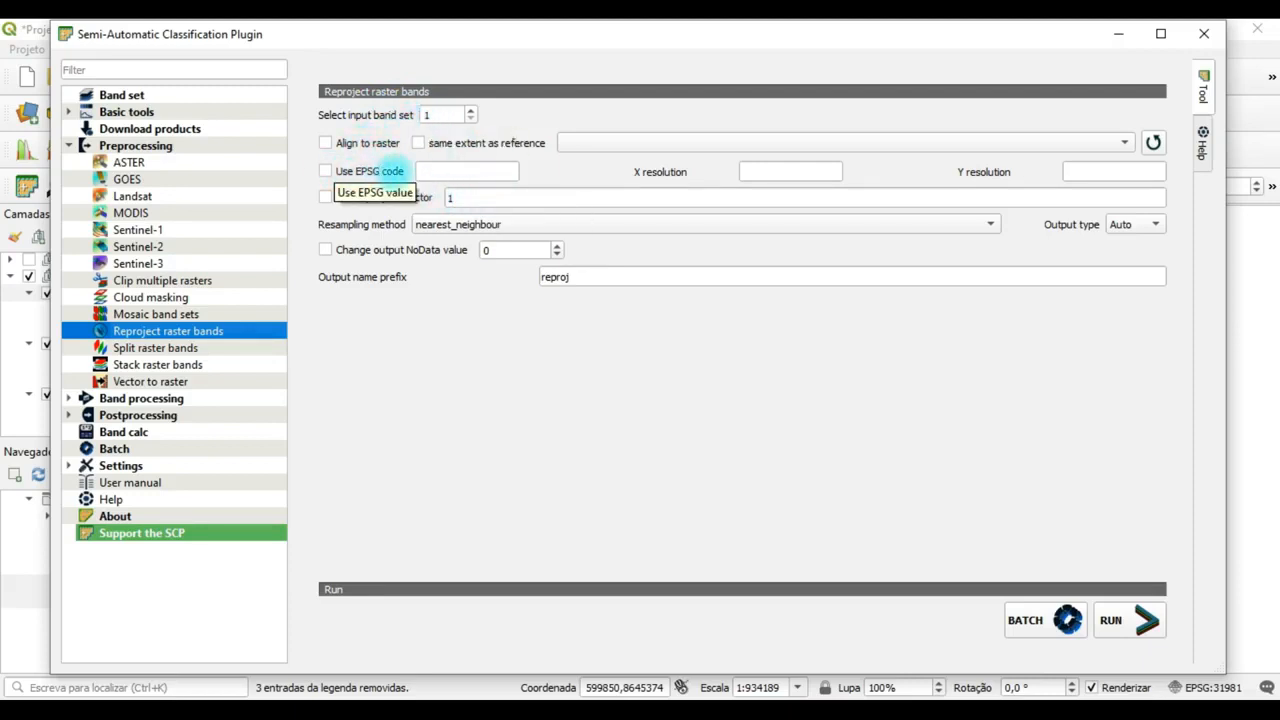
{"action": "left_click", "coordinate": [337, 170]}
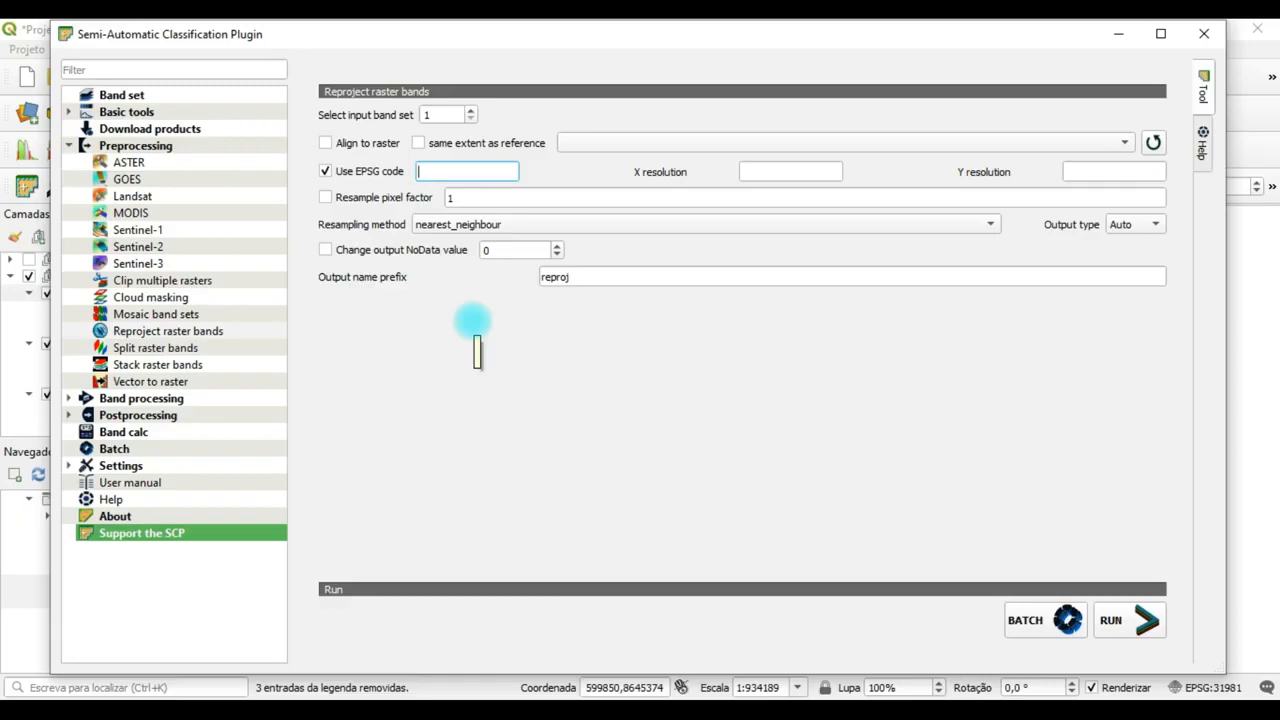
{"action": "type", "text": "3"}
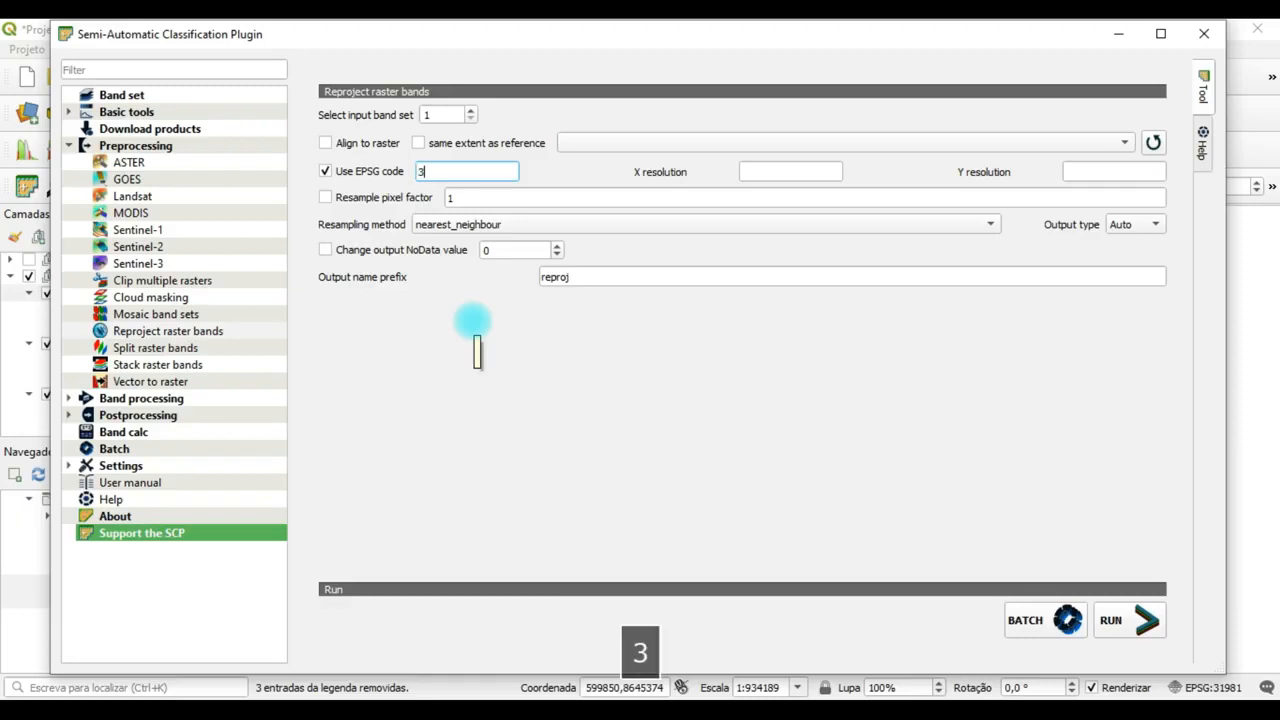
{"action": "type", "text": "1"}
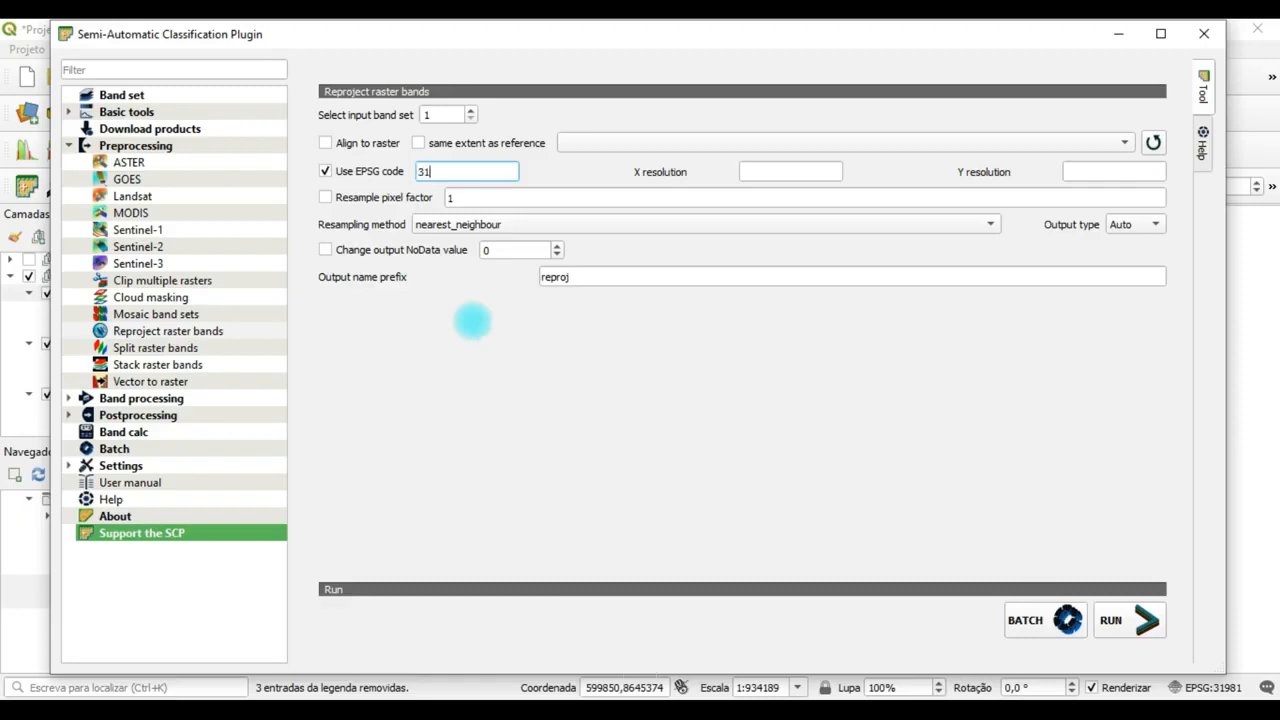
{"action": "type", "text": "981"}
{"action": "left_click_drag", "start_coordinate": [454, 172], "coordinate": [416, 172]}
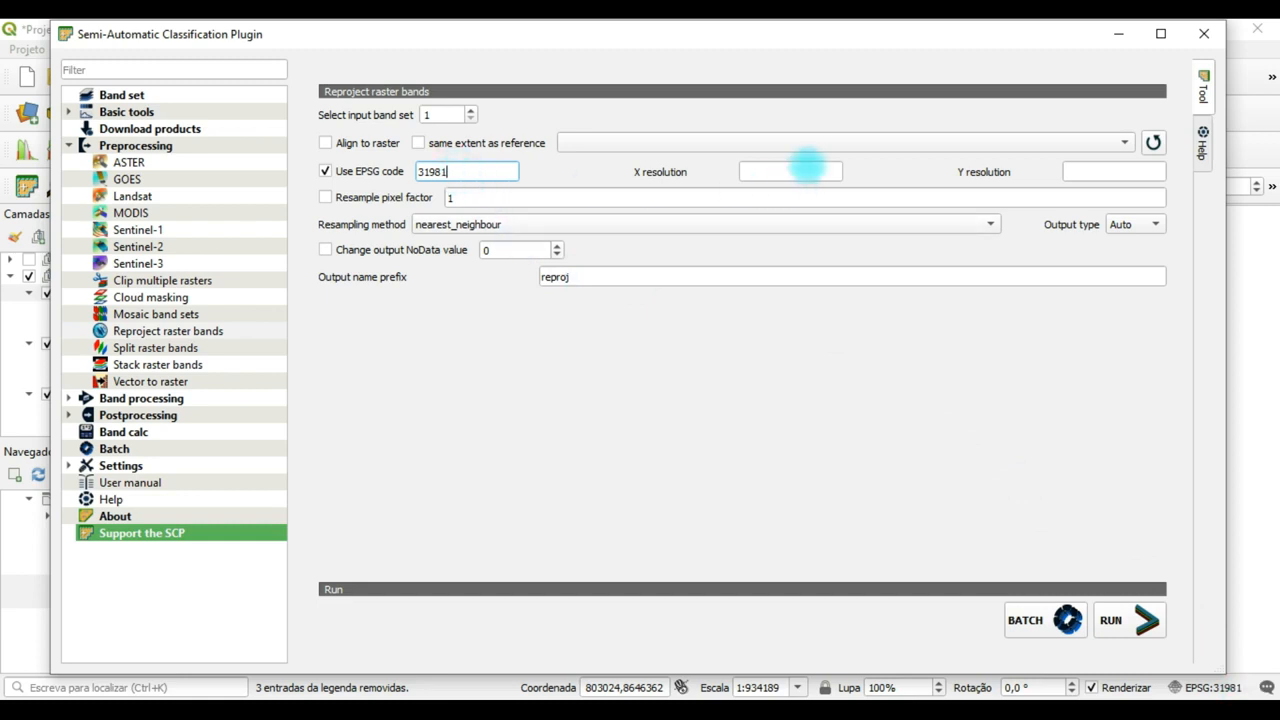
Set the reprojection's X and Y resolution to 30 and enable an output NoData value of 0, with the output prefix reproj.
{"action": "left_click", "coordinate": [807, 172]}
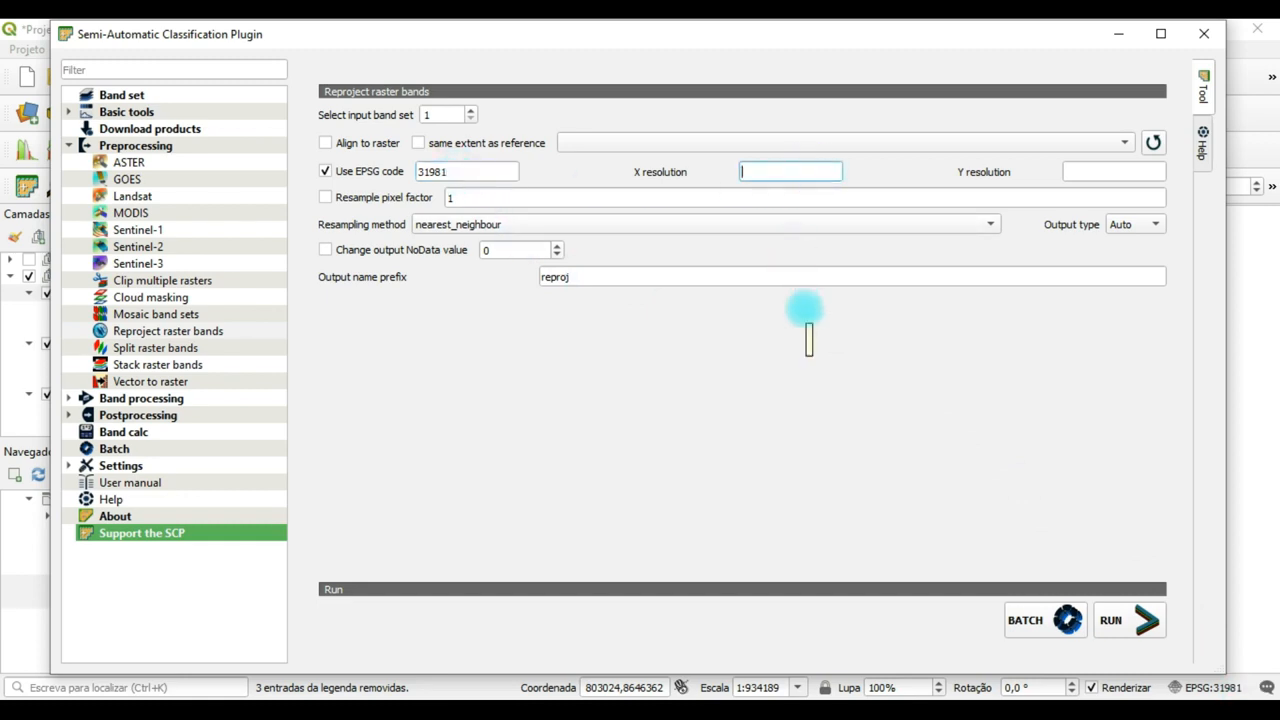
{"action": "type", "text": "30"}
{"action": "left_click", "coordinate": [1122, 171]}
{"action": "type", "text": "3"}
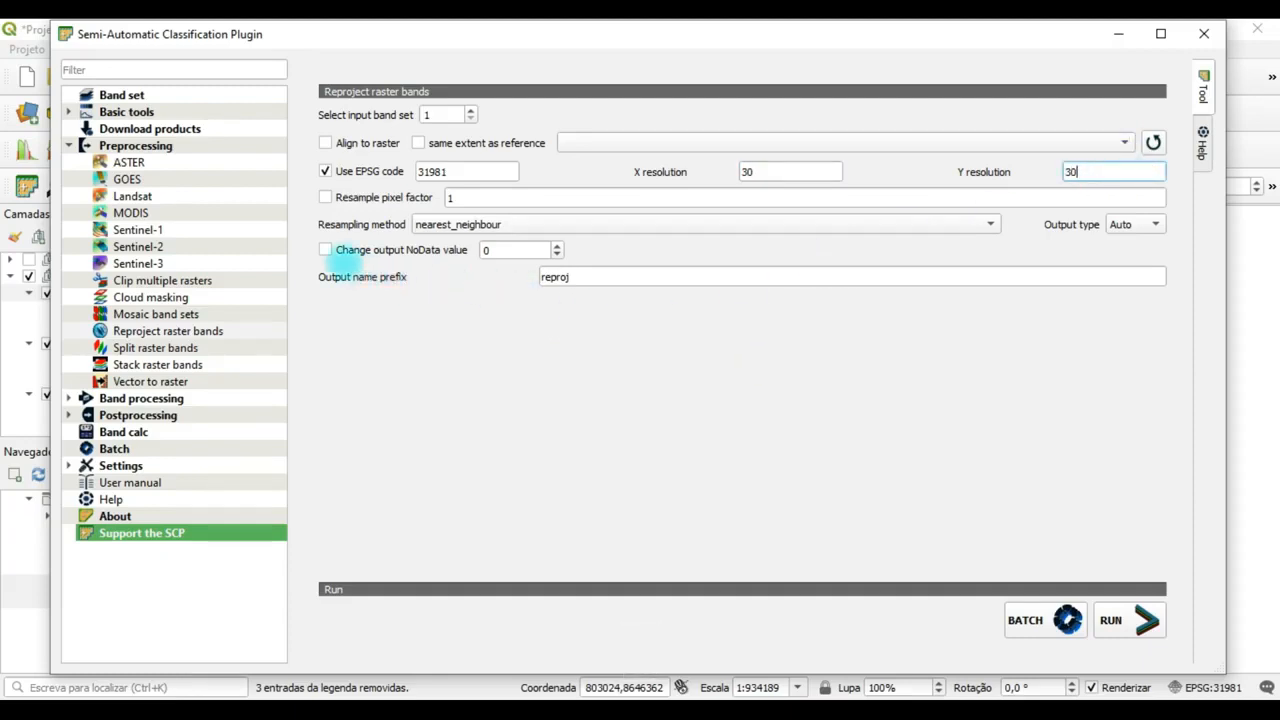
{"action": "left_click", "coordinate": [325, 249]}
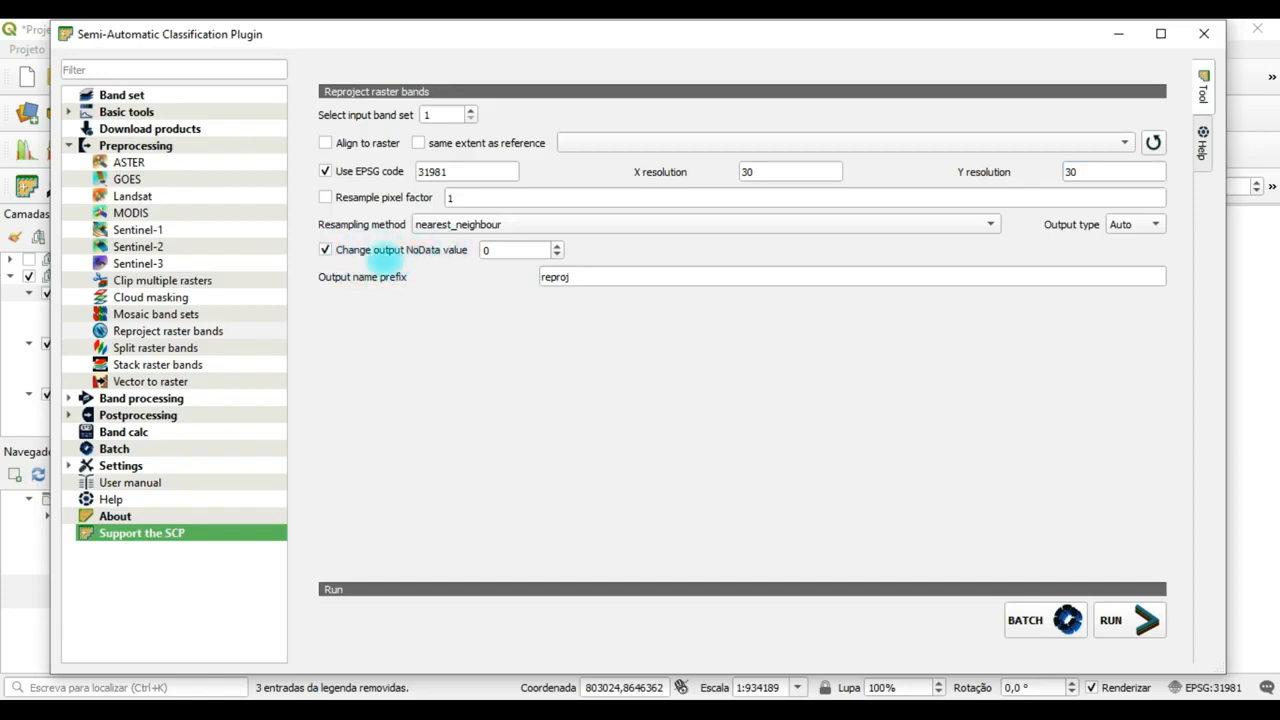
{"action": "double_click", "coordinate": [517, 250]}
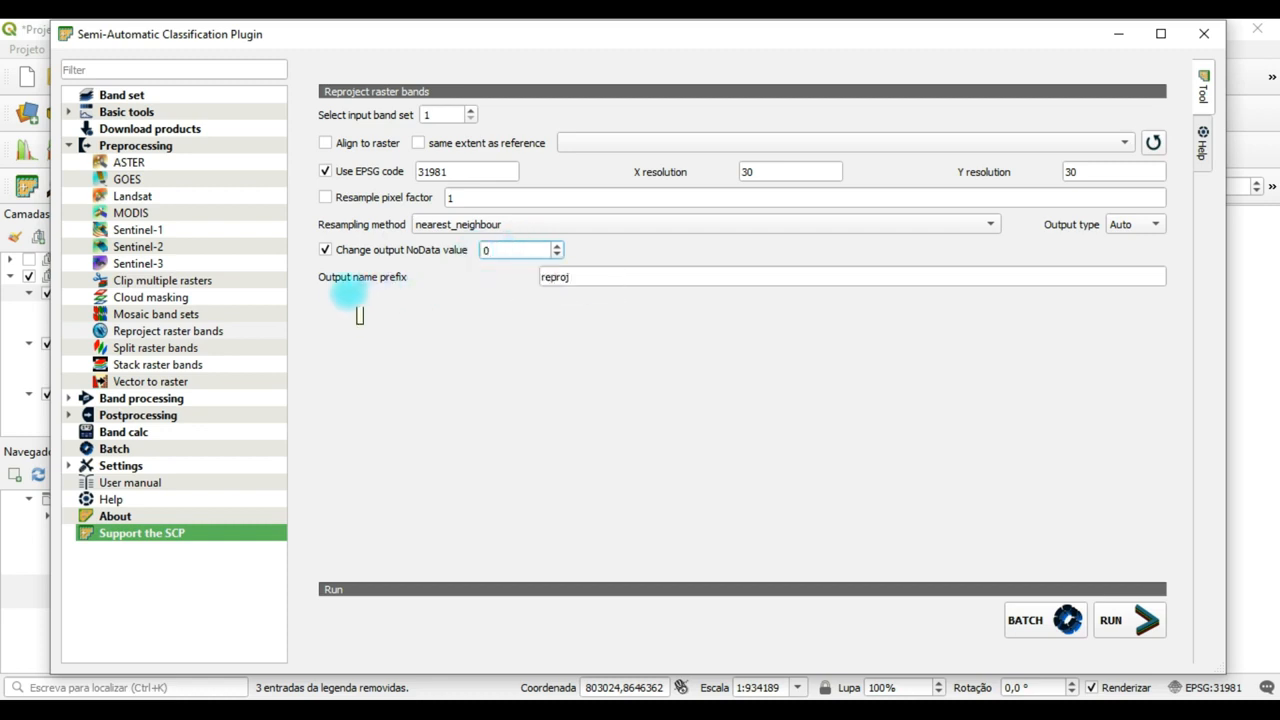
{"action": "left_click", "coordinate": [578, 277]}
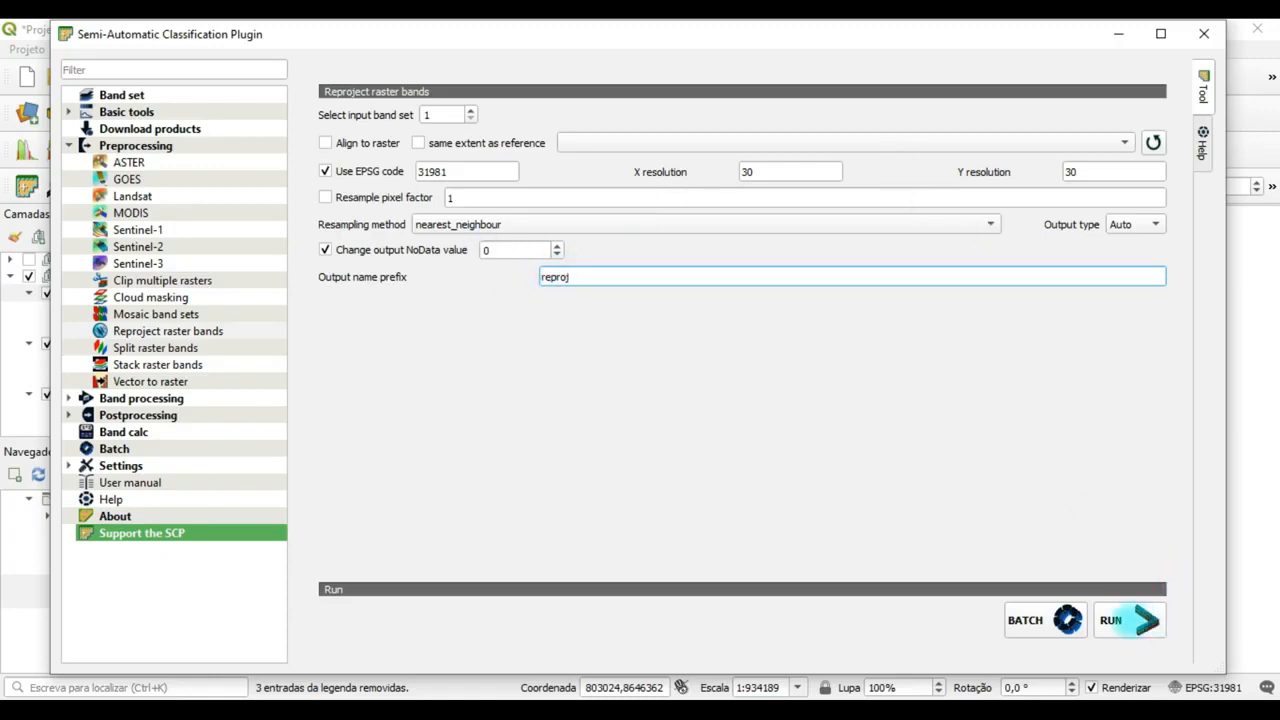
Run the reprojection and save the projected rasters in the Corrigidas folder inside SR 2020 1.
{"action": "left_click", "coordinate": [1128, 620]}
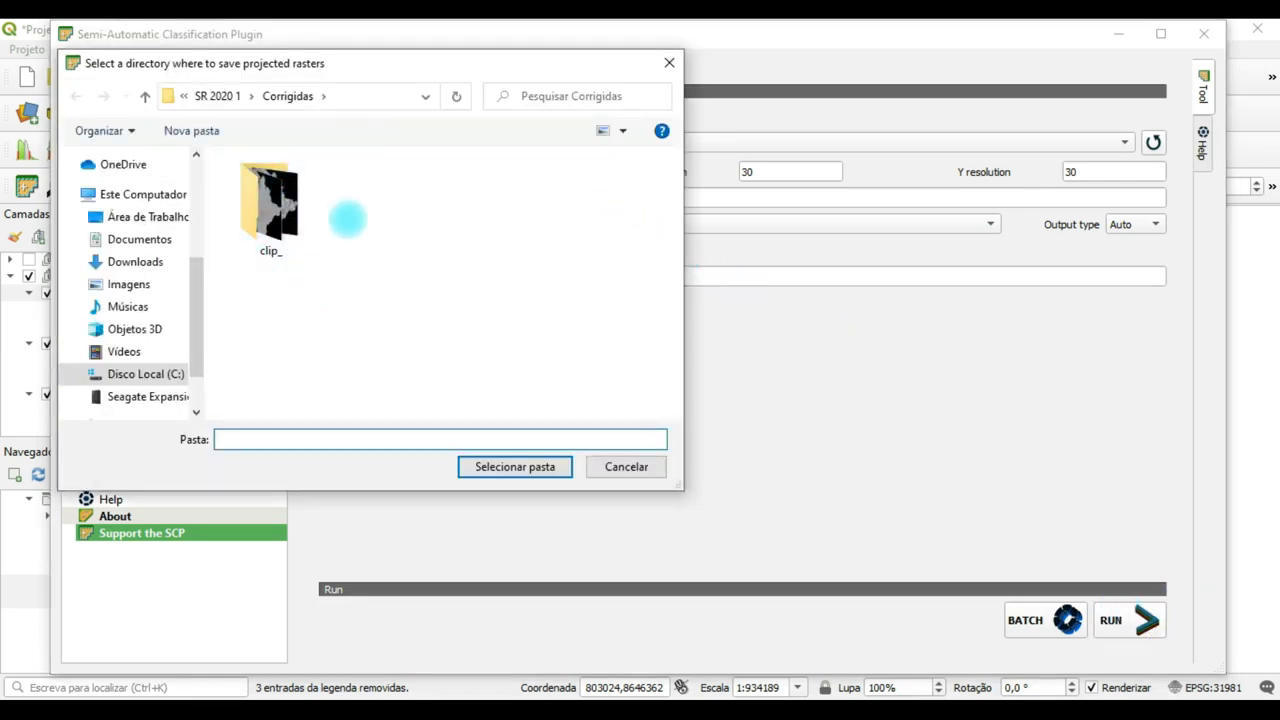
{"action": "left_click", "coordinate": [218, 96]}
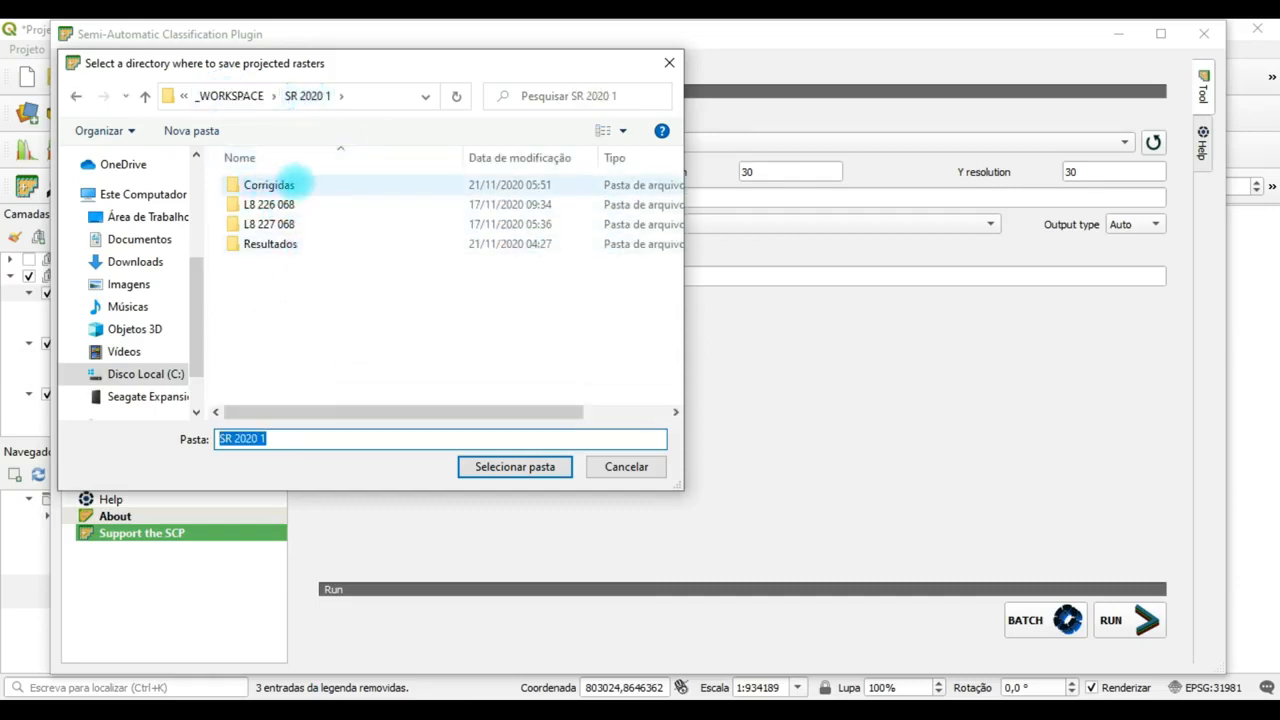
{"action": "left_click", "coordinate": [262, 185]}
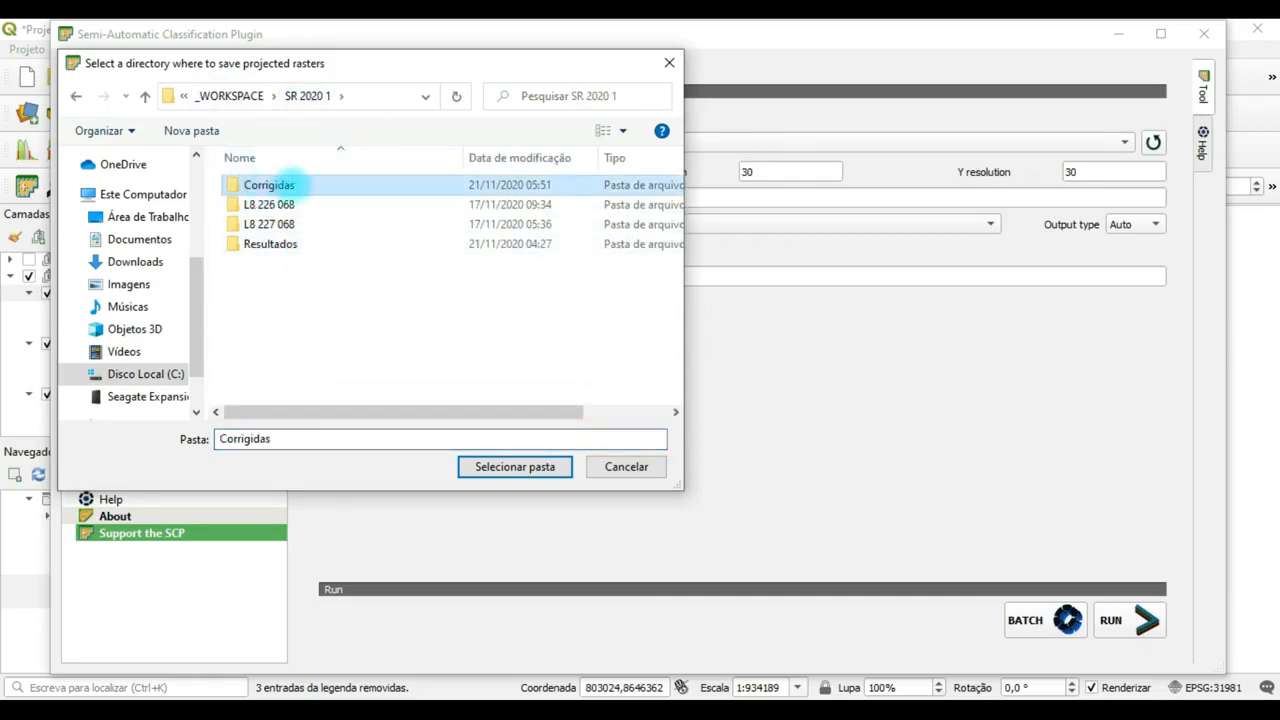
{"action": "left_click", "coordinate": [515, 466]}
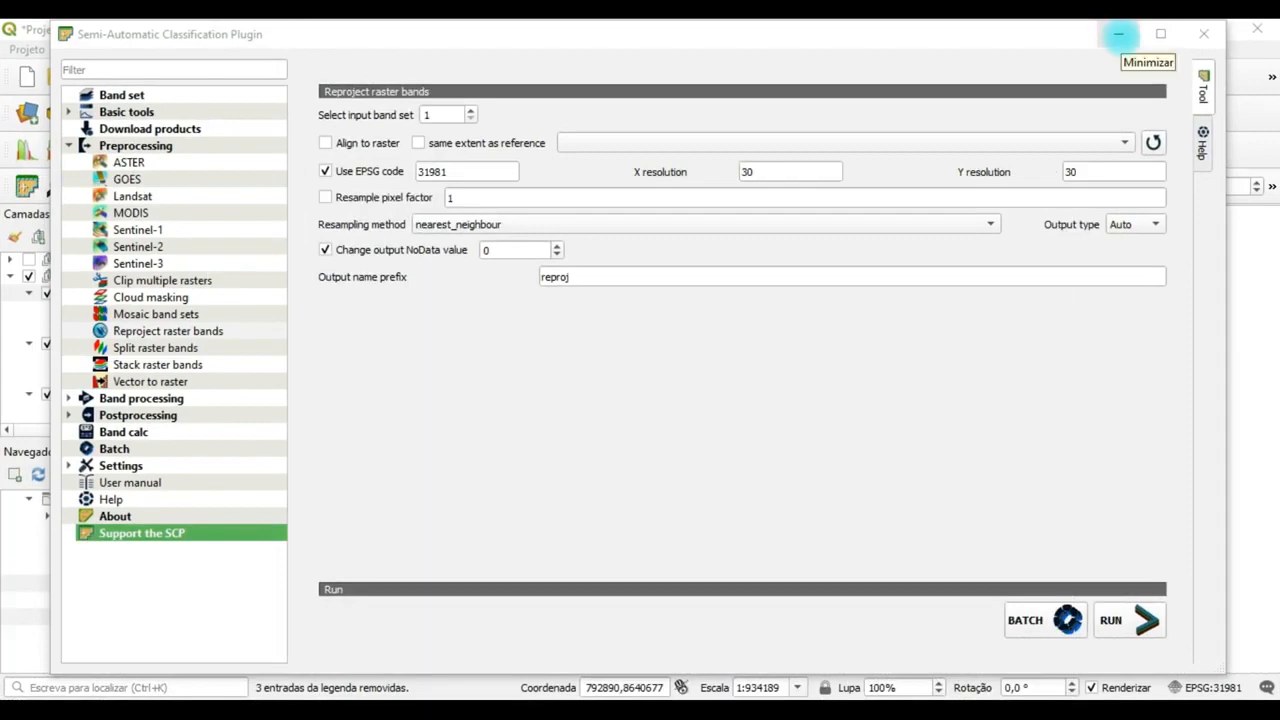
Minimize the plugin window and remove the original clipped mosaic layers B4, B5 and B6 from the Classificação group.
{"action": "left_click", "coordinate": [1118, 33]}
{"action": "left_click", "coordinate": [150, 291]}
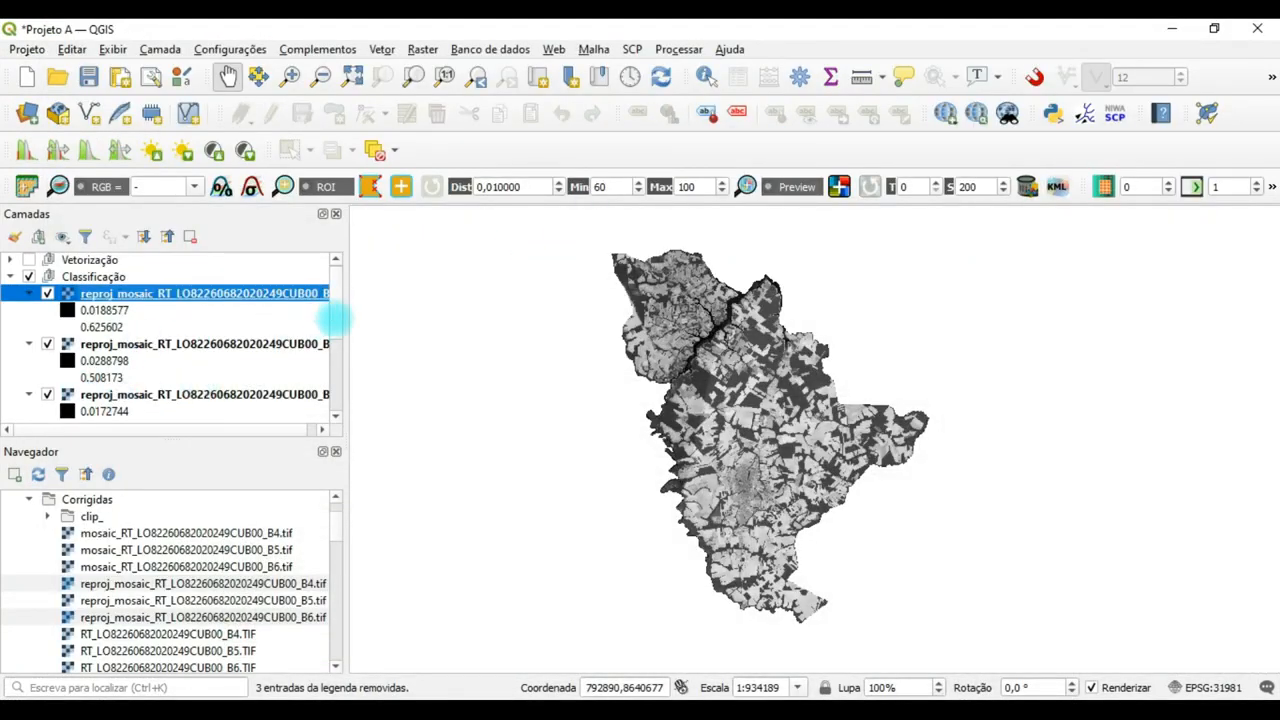
{"action": "scroll", "coordinate": [337, 335], "scroll_direction": "down", "scroll_amount": 1}
{"action": "mouse_move", "coordinate": [338, 334]}
{"action": "left_mouse_down"}
{"action": "mouse_move", "coordinate": [342, 400]}
{"action": "mouse_move", "coordinate": [349, 312]}
{"action": "left_mouse_up"}
{"action": "scroll", "coordinate": [335, 315], "scroll_direction": "down", "scroll_amount": 2}
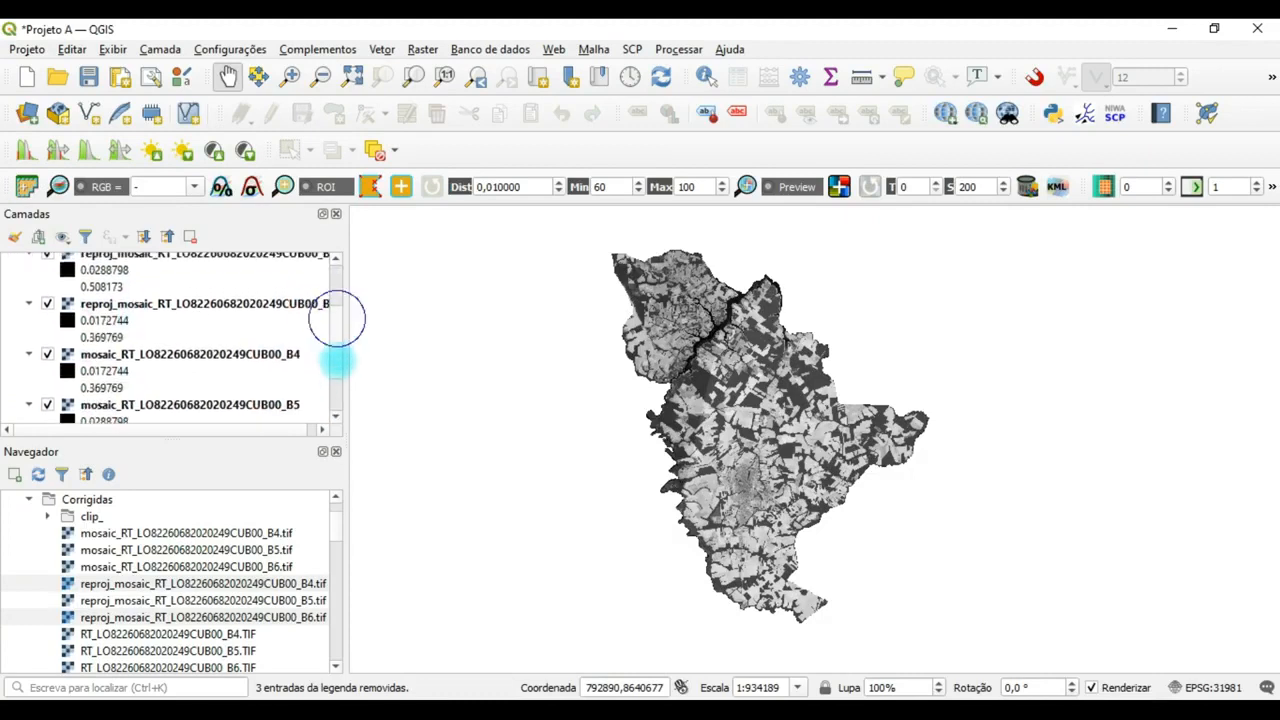
{"action": "left_click", "coordinate": [217, 328]}
{"action": "scroll", "coordinate": [331, 336], "scroll_direction": "down", "scroll_amount": 1}
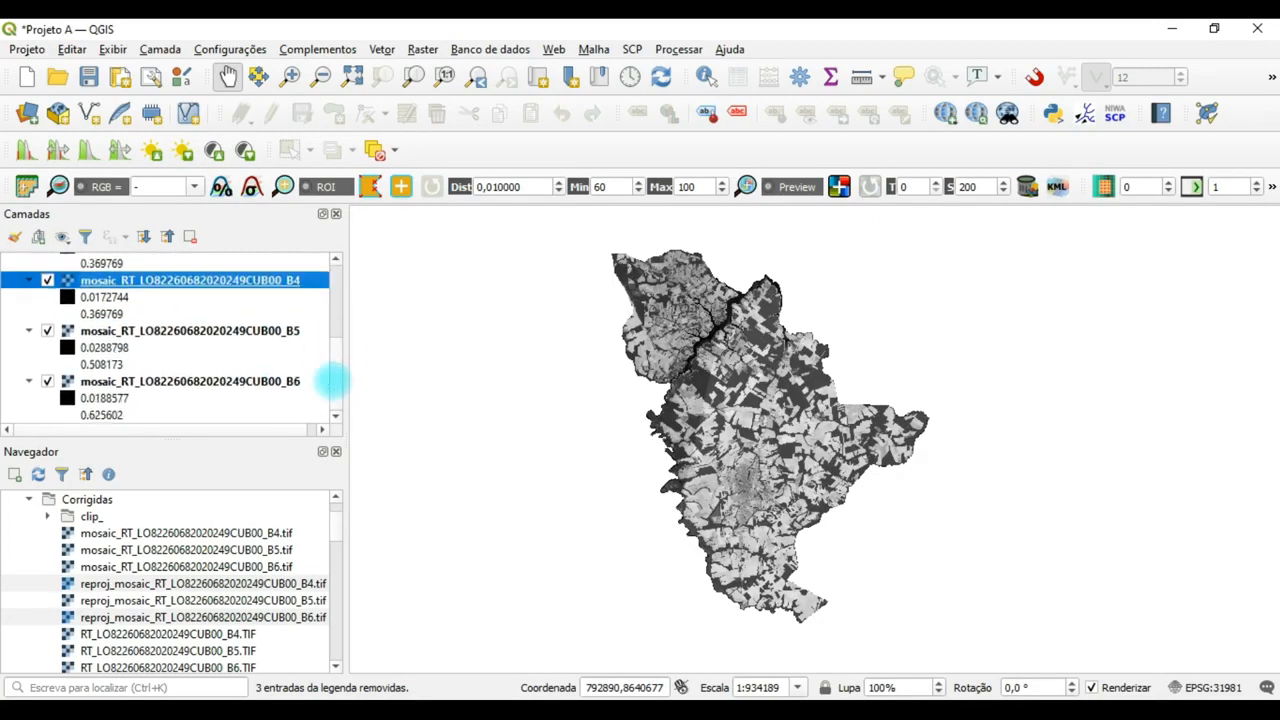
{"action": "left_click", "coordinate": [194, 381], "text": "shift"}
{"action": "right_click", "coordinate": [194, 381]}
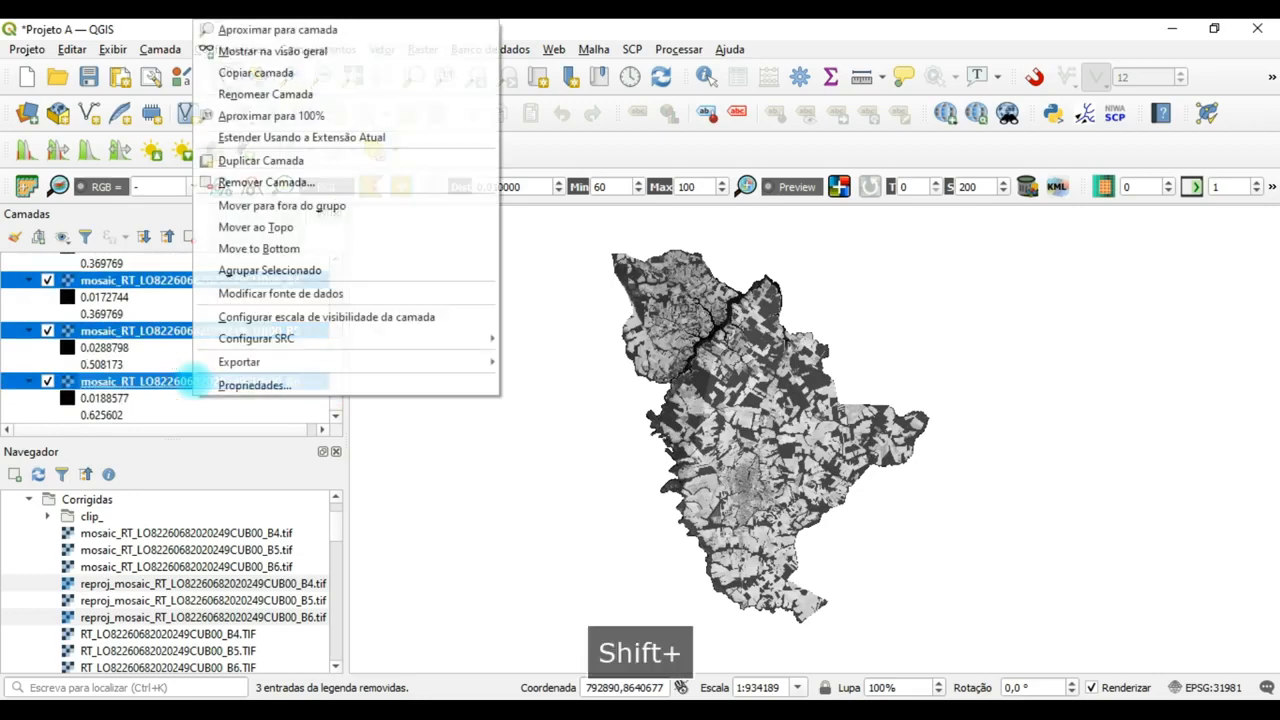
{"action": "mouse_move", "coordinate": [296, 361]}
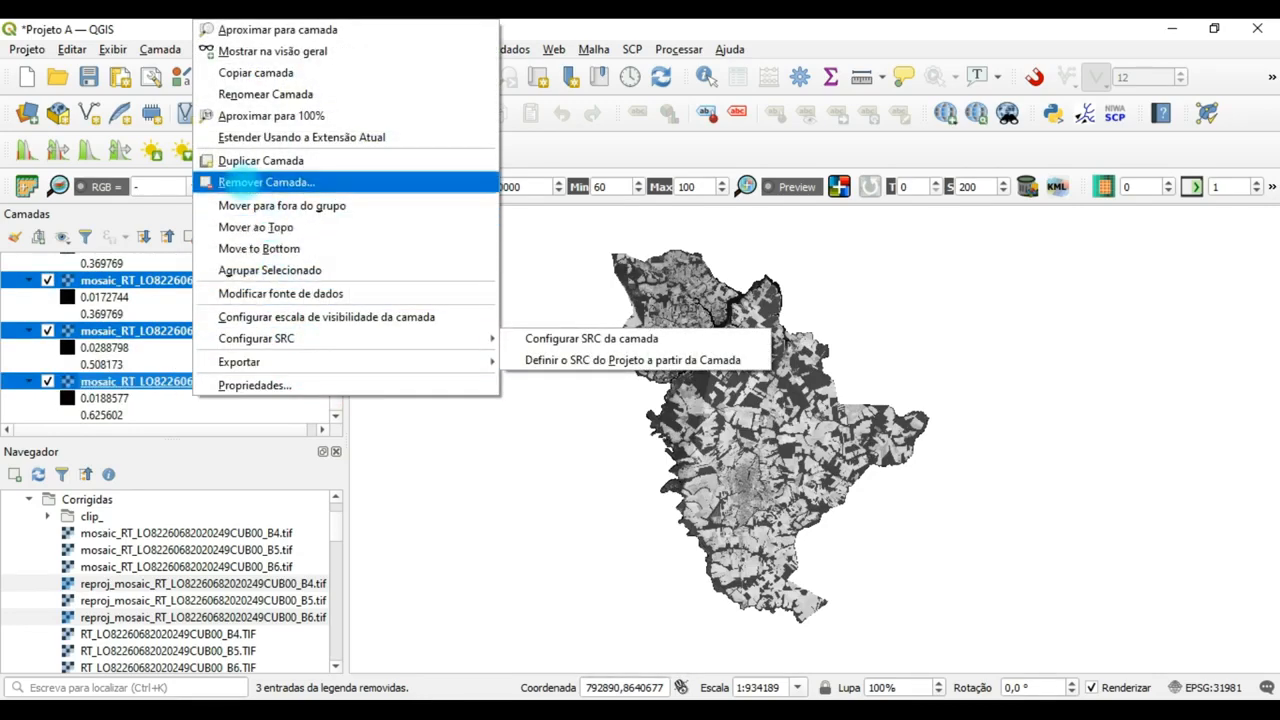
{"action": "left_click", "coordinate": [280, 182]}
{"action": "left_click", "coordinate": [628, 388]}
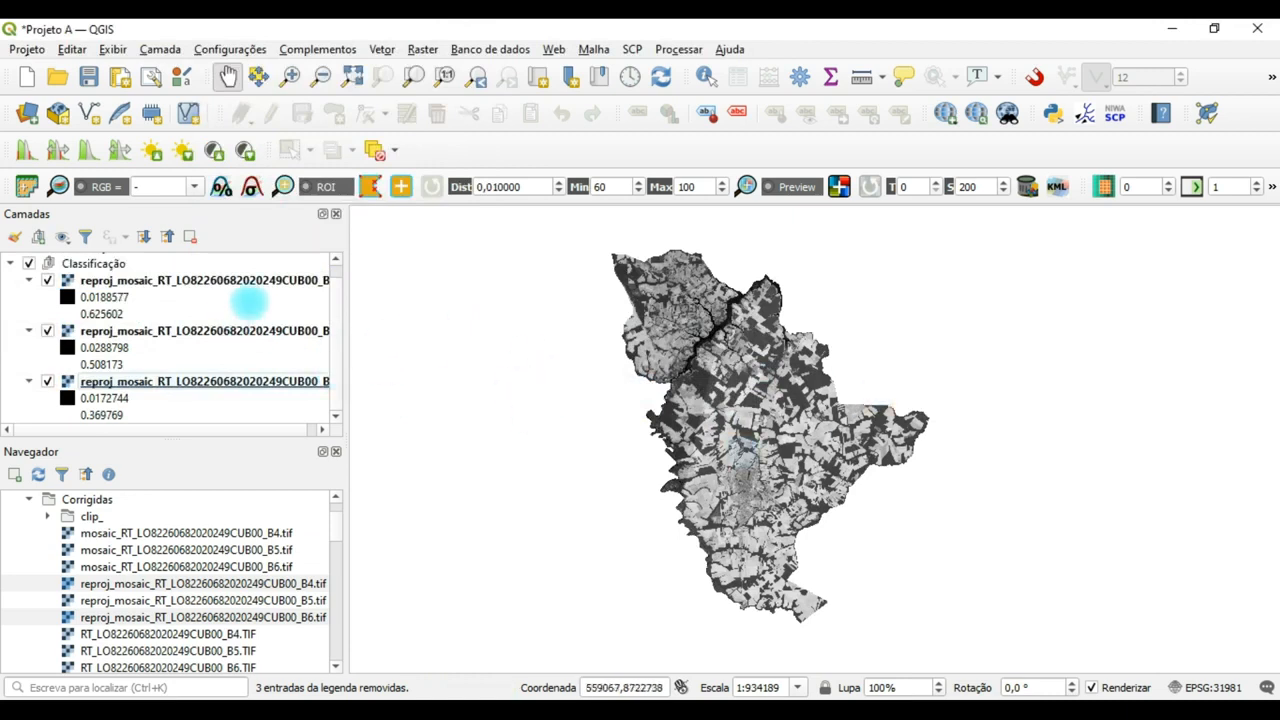
Check the coordinate reference system of the reprojected B6 layer in its layer properties.
{"action": "right_click", "coordinate": [229, 280]}
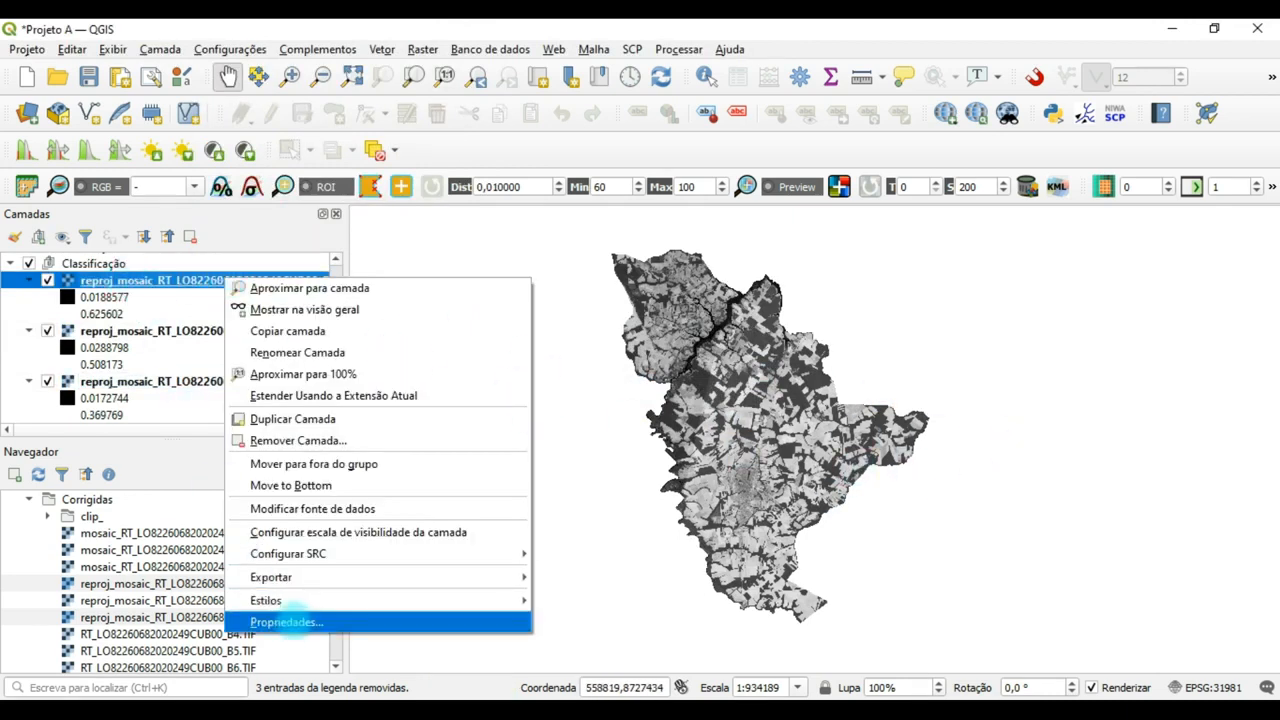
{"action": "left_click", "coordinate": [287, 621]}
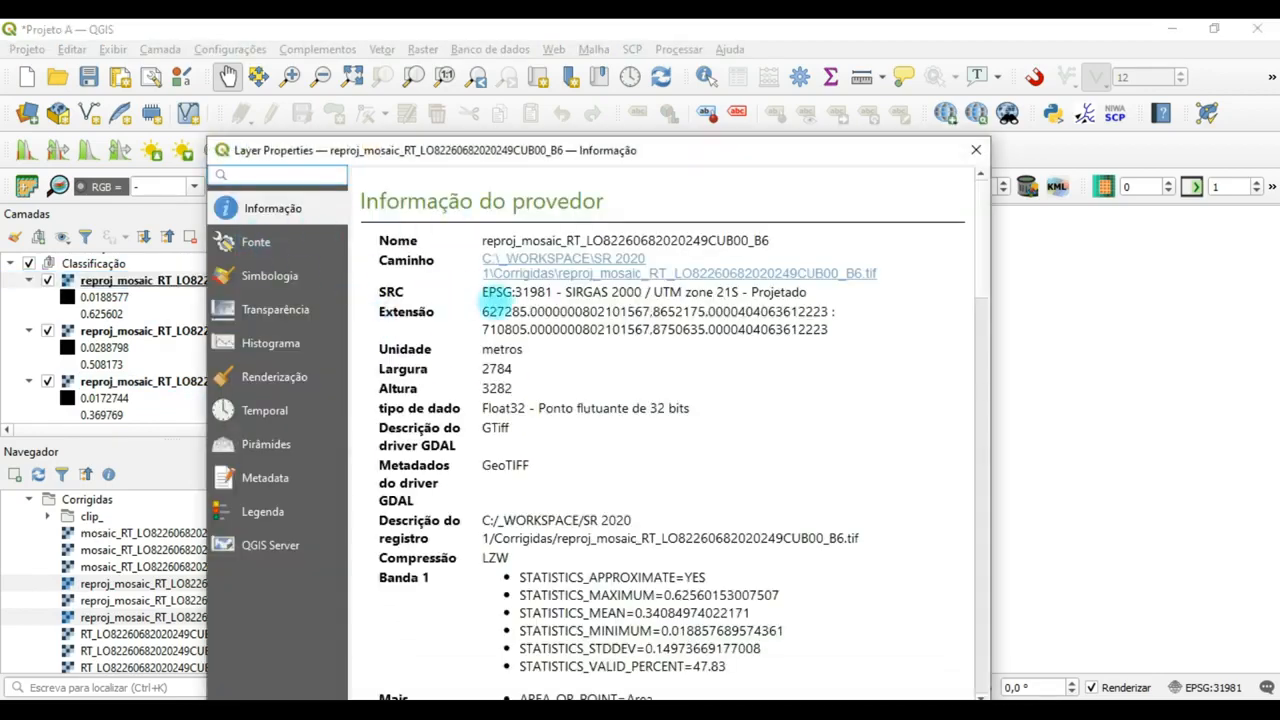
{"action": "left_click_drag", "start_coordinate": [513, 292], "coordinate": [642, 292]}
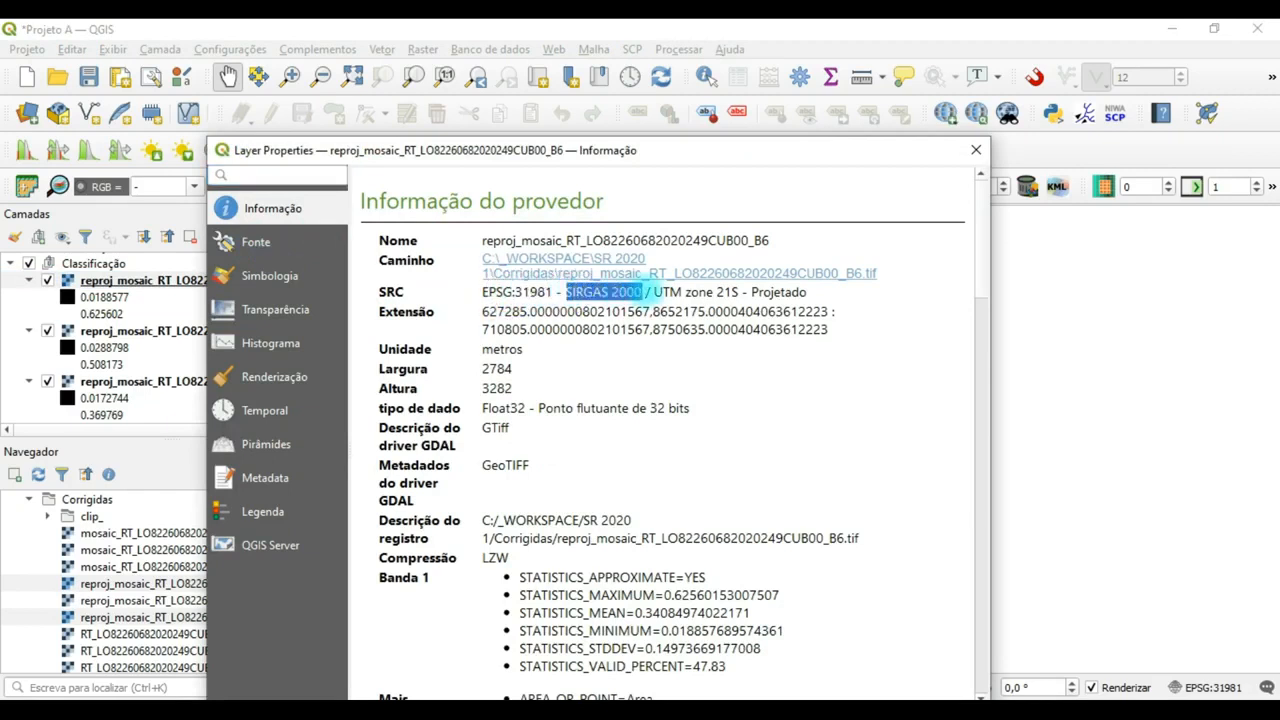
{"action": "left_click", "coordinate": [660, 290]}
{"action": "left_click_drag", "start_coordinate": [657, 292], "coordinate": [703, 292]}
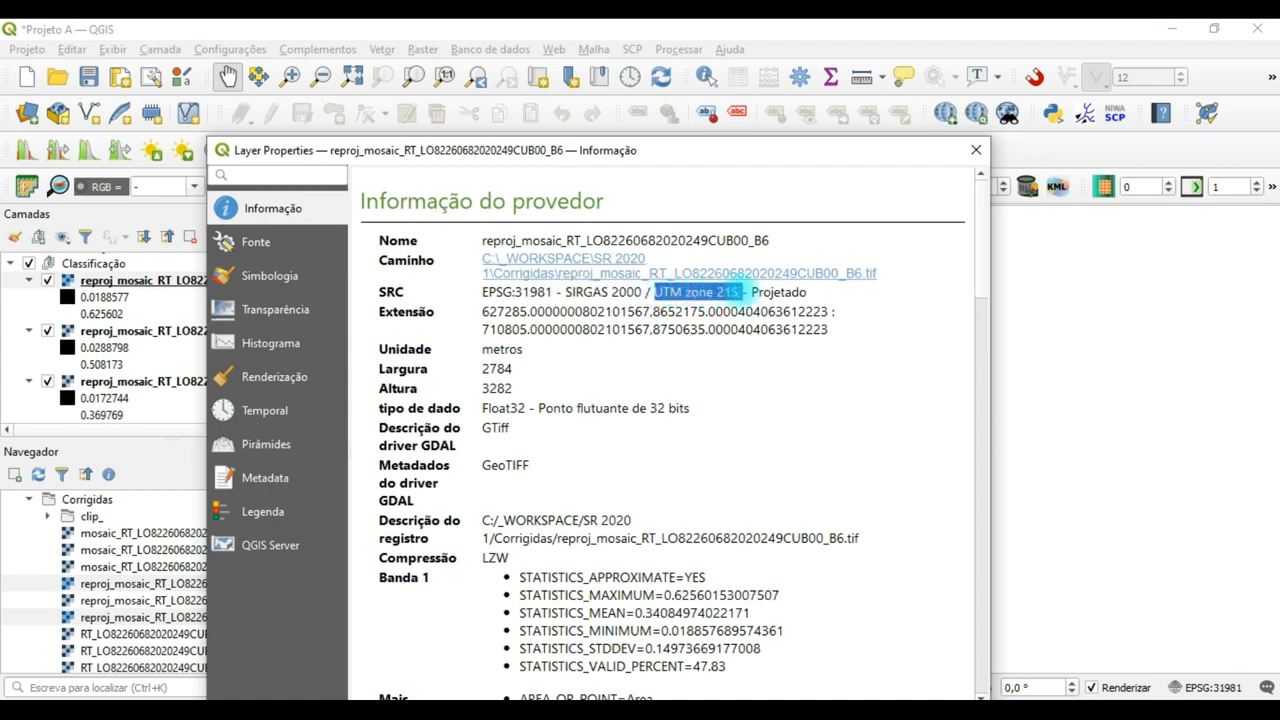
{"action": "left_click", "coordinate": [832, 292]}
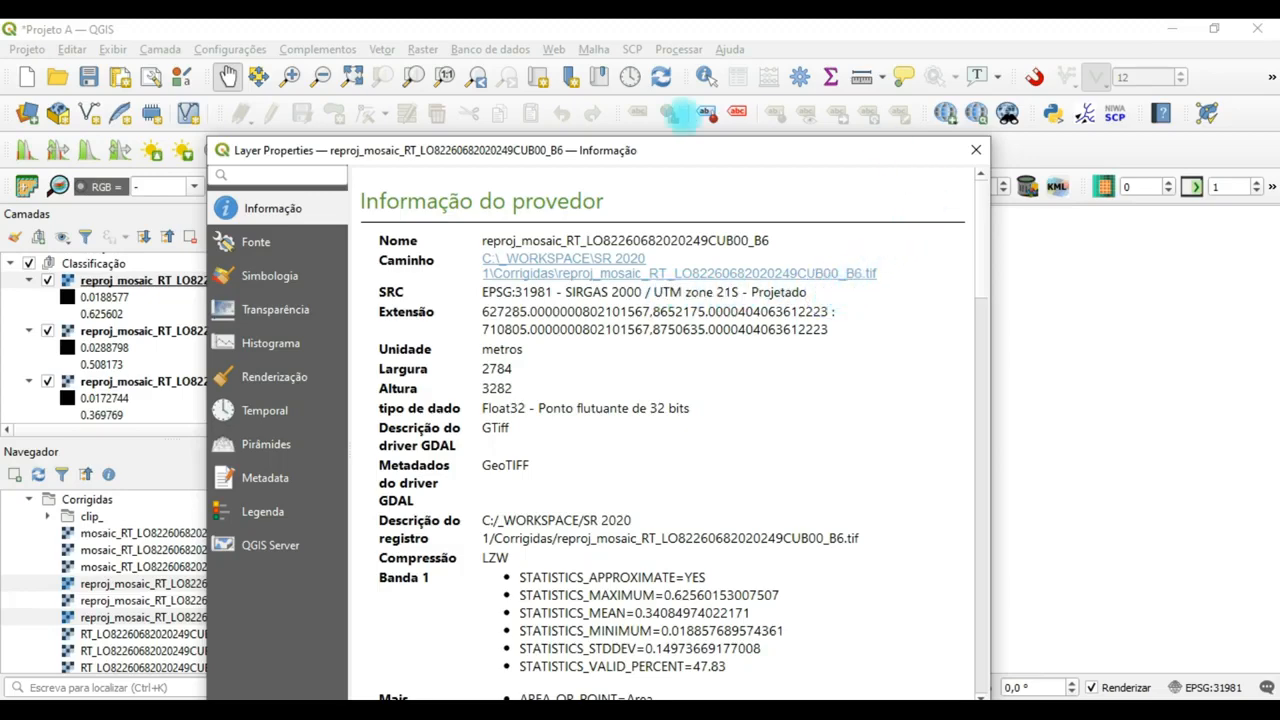
{"action": "left_click", "coordinate": [976, 149]}
Reopen the Semi-Automatic Classification Plugin's band set settings, refresh the single band list and clear Band set 1.
{"action": "left_click", "coordinate": [223, 280]}
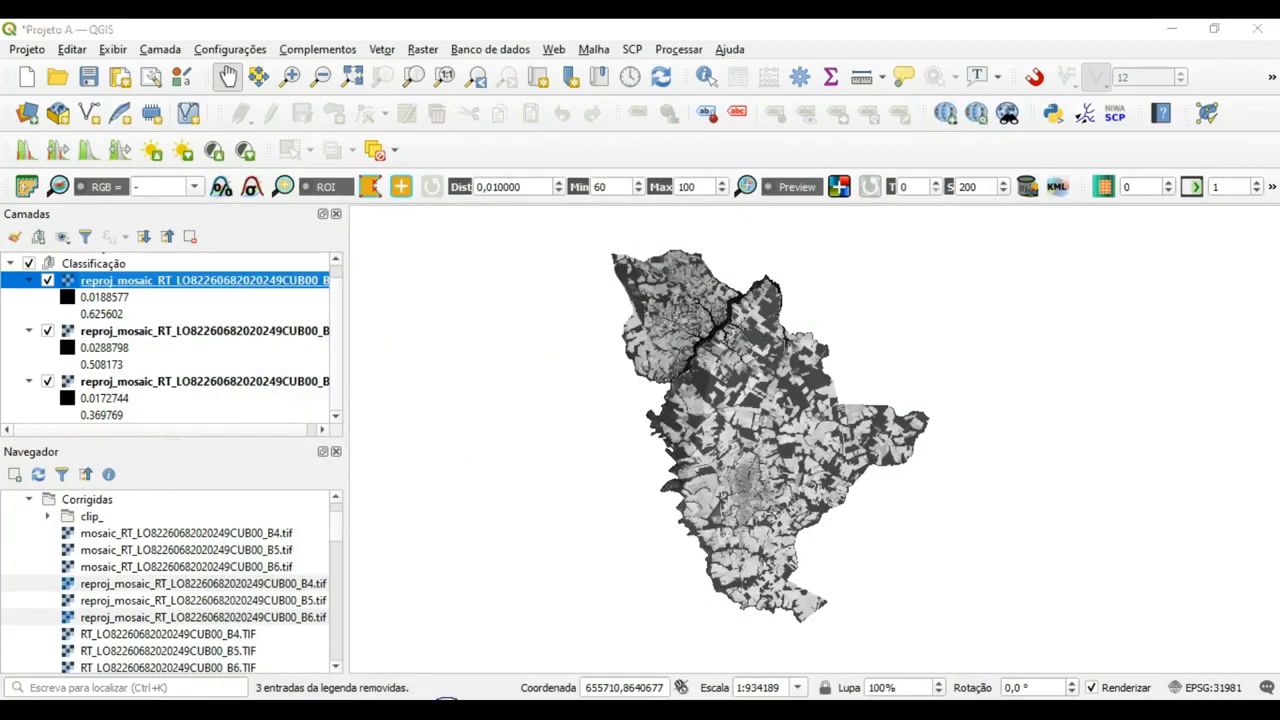
{"action": "left_click", "coordinate": [500, 626]}
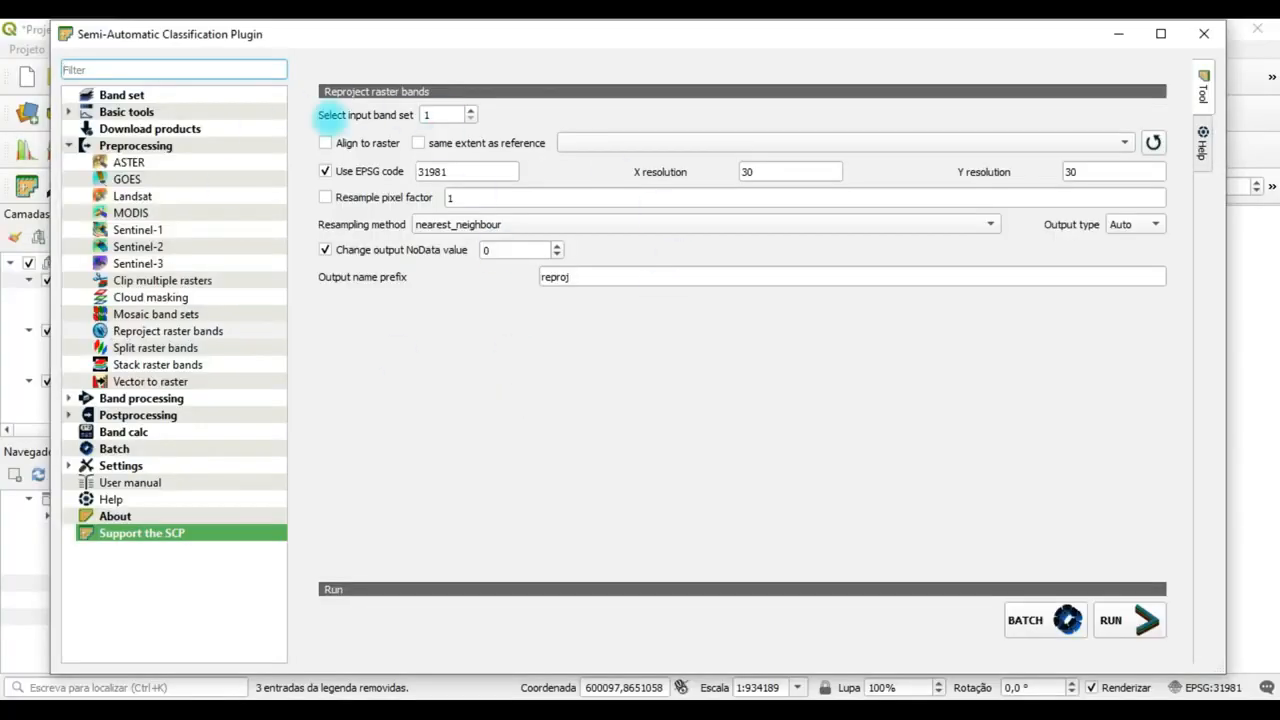
{"action": "left_click", "coordinate": [118, 94]}
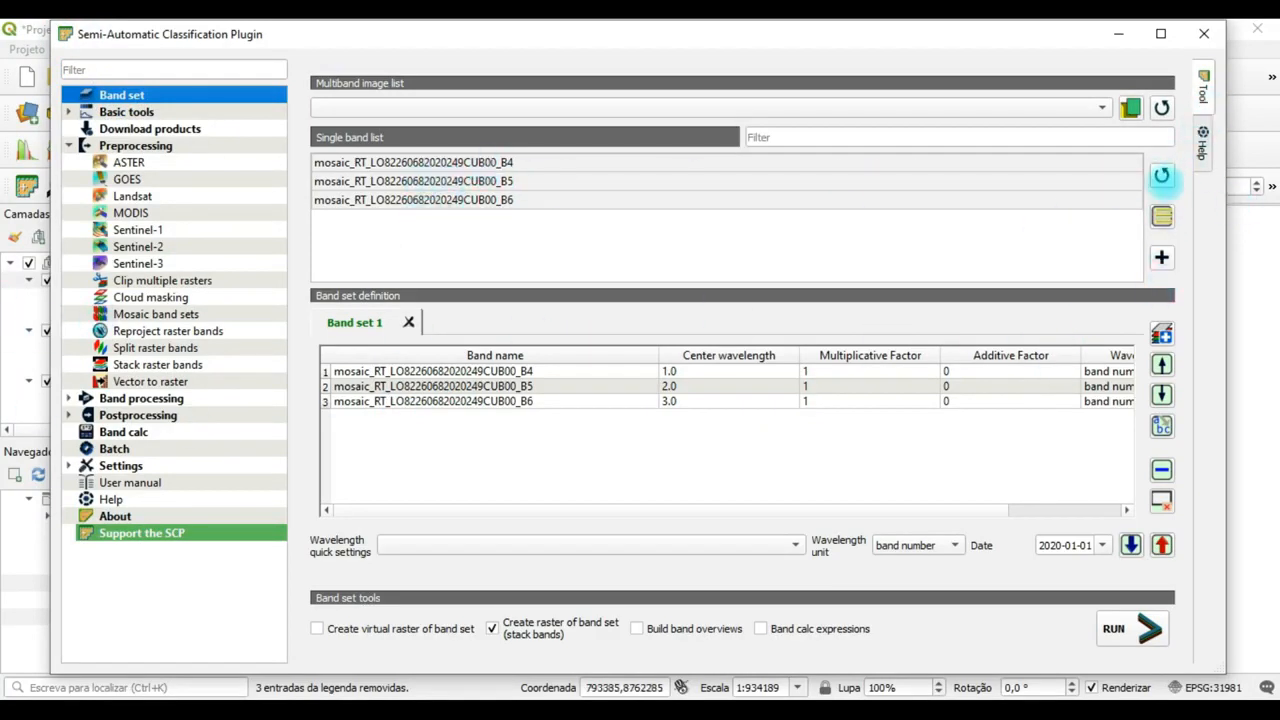
{"action": "left_click", "coordinate": [1161, 176]}
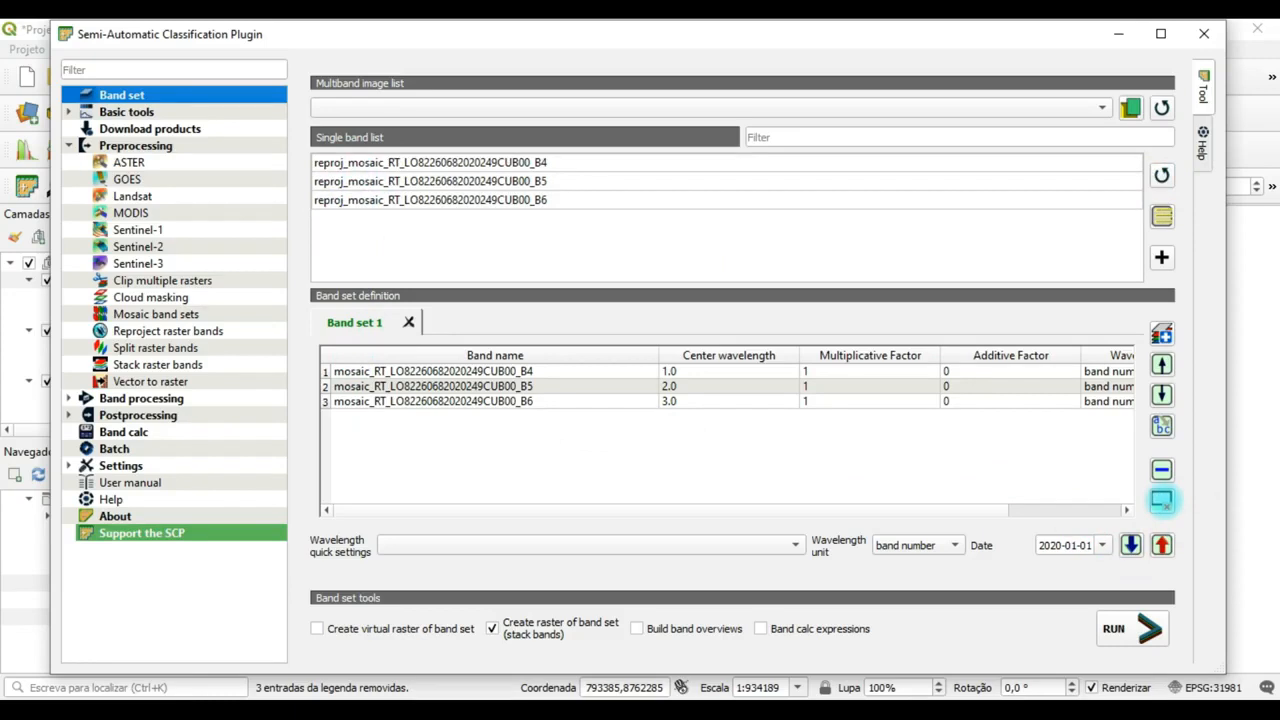
{"action": "left_click", "coordinate": [1161, 500]}
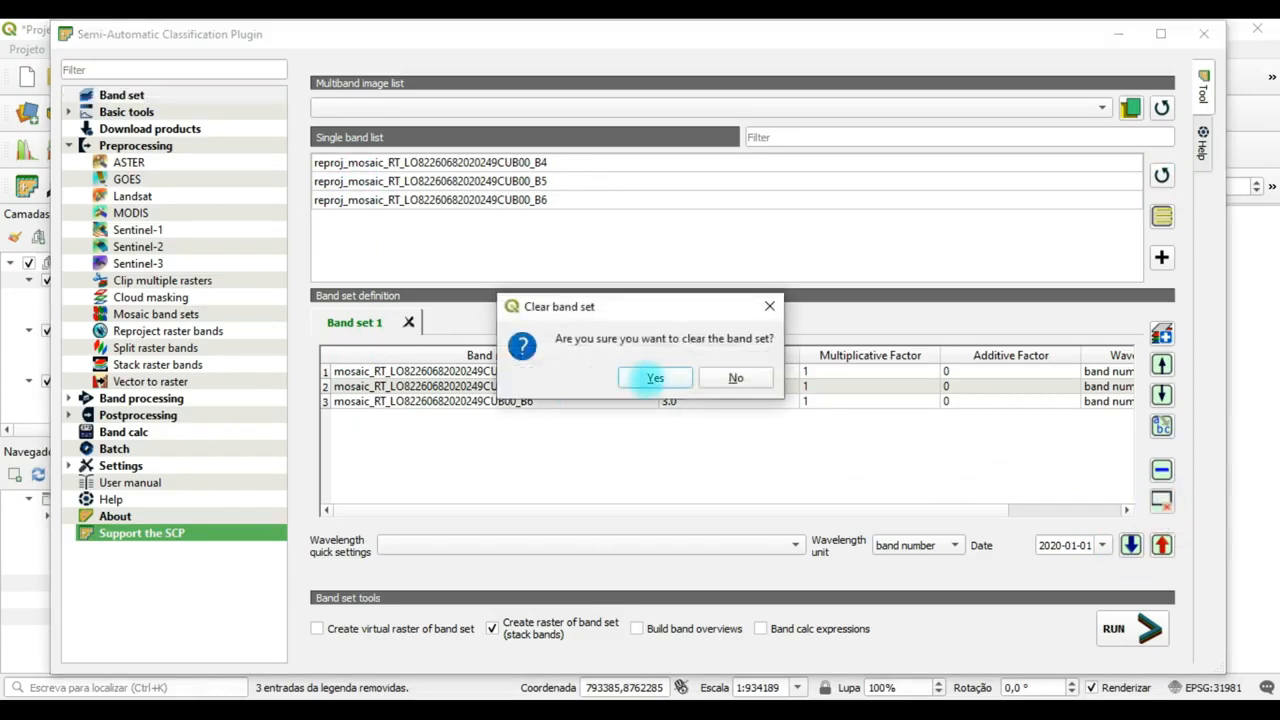
{"action": "left_click", "coordinate": [654, 377]}
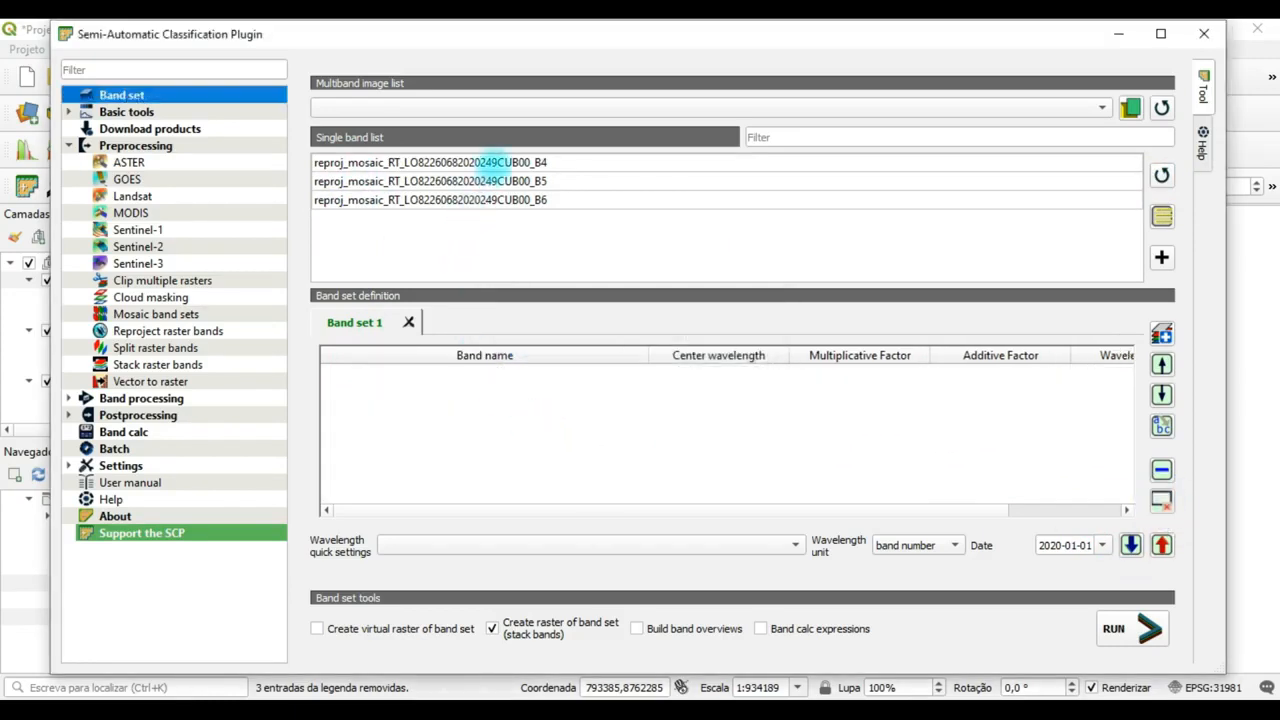
Add the reprojected mosaic bands B4, B5 and B6 to Band set 1 and view the remaining columns of its definition.
{"action": "left_click", "coordinate": [494, 160]}
{"action": "left_click", "coordinate": [500, 181], "text": "ctrl"}
{"action": "left_click", "coordinate": [508, 200], "text": "ctrl"}
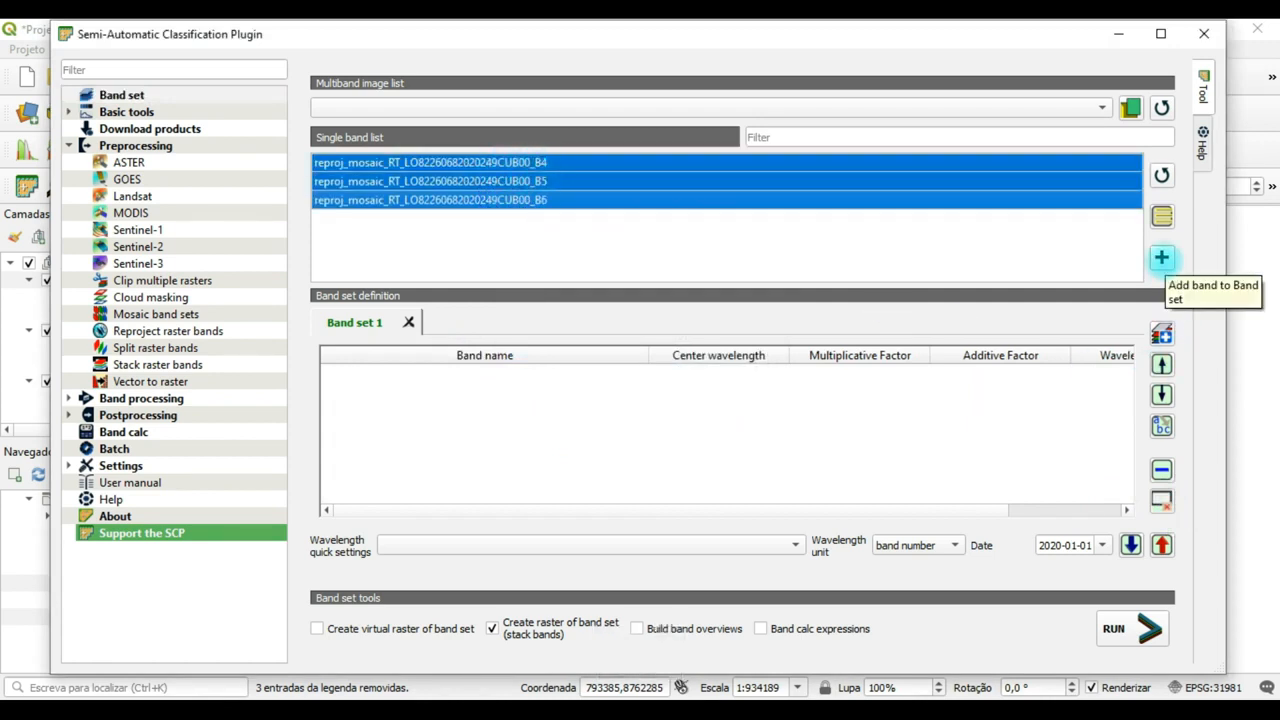
{"action": "left_click", "coordinate": [1161, 257]}
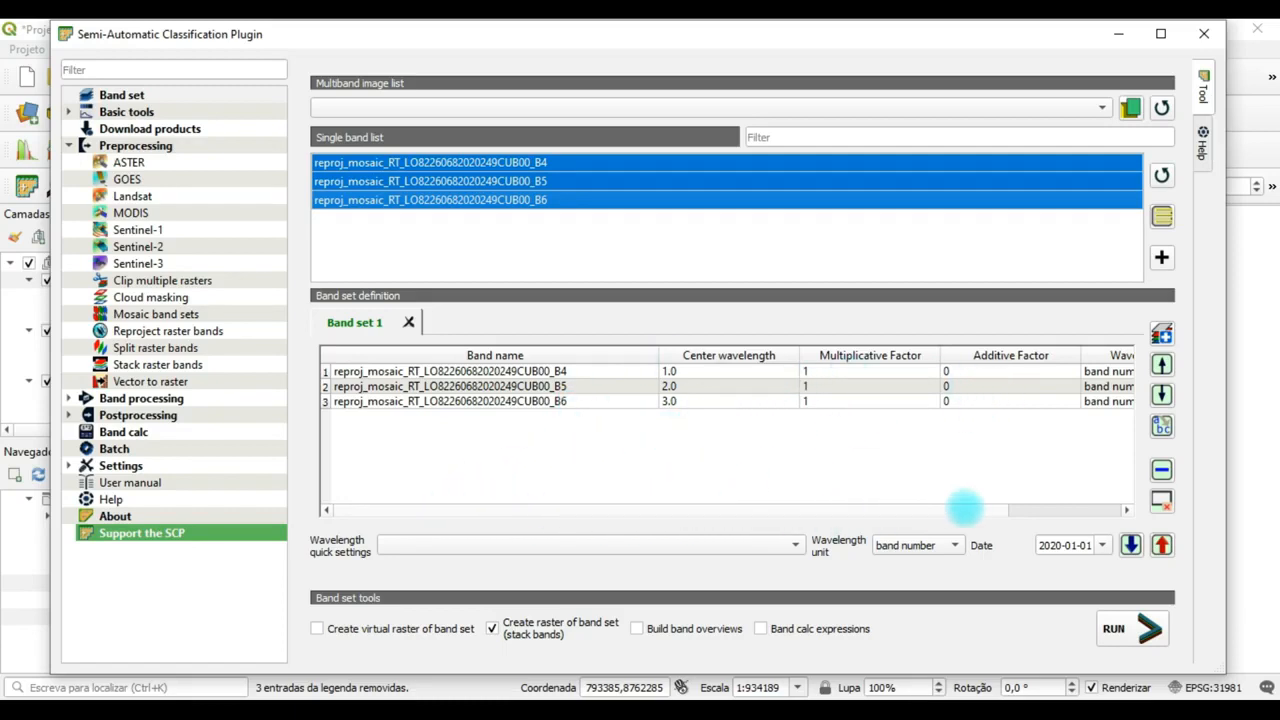
{"action": "left_click", "coordinate": [968, 508]}
{"action": "left_click_drag", "start_coordinate": [998, 510], "coordinate": [1031, 509]}
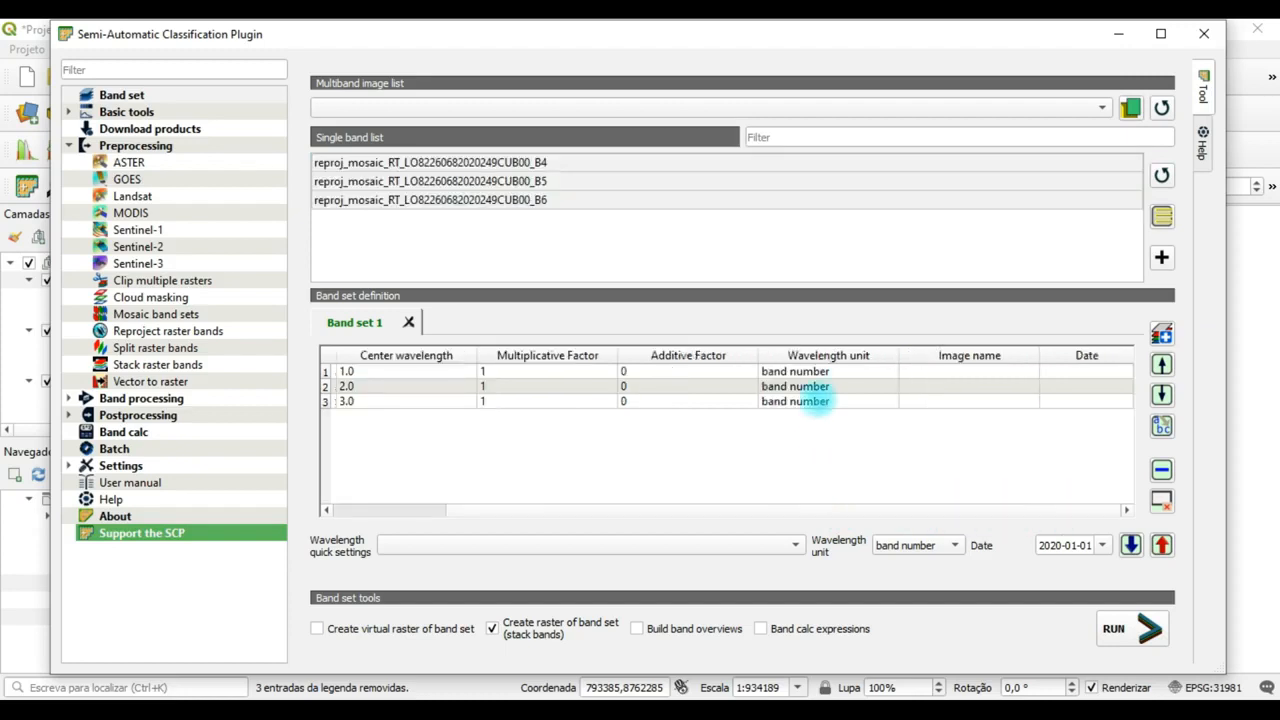
Set the wavelength unit of Band set 1 to µm (1 E-6m).
{"action": "left_click", "coordinate": [723, 510]}
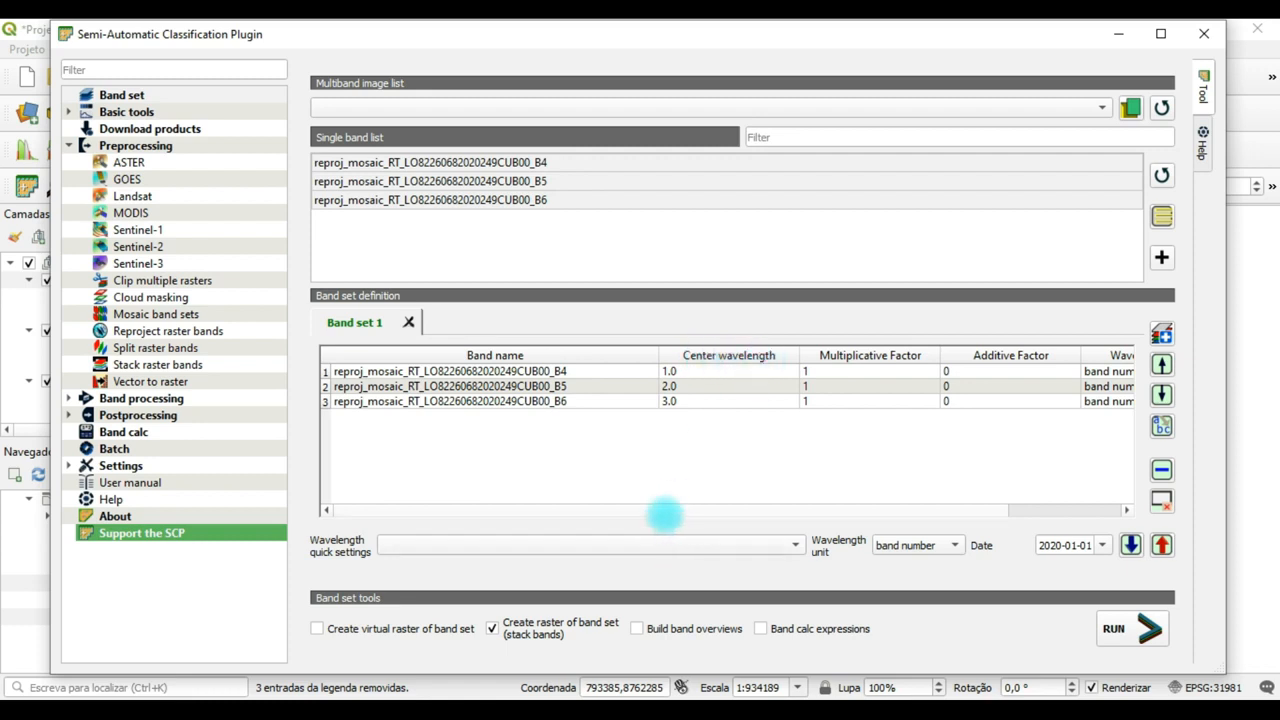
{"action": "left_click_drag", "start_coordinate": [684, 512], "coordinate": [743, 514]}
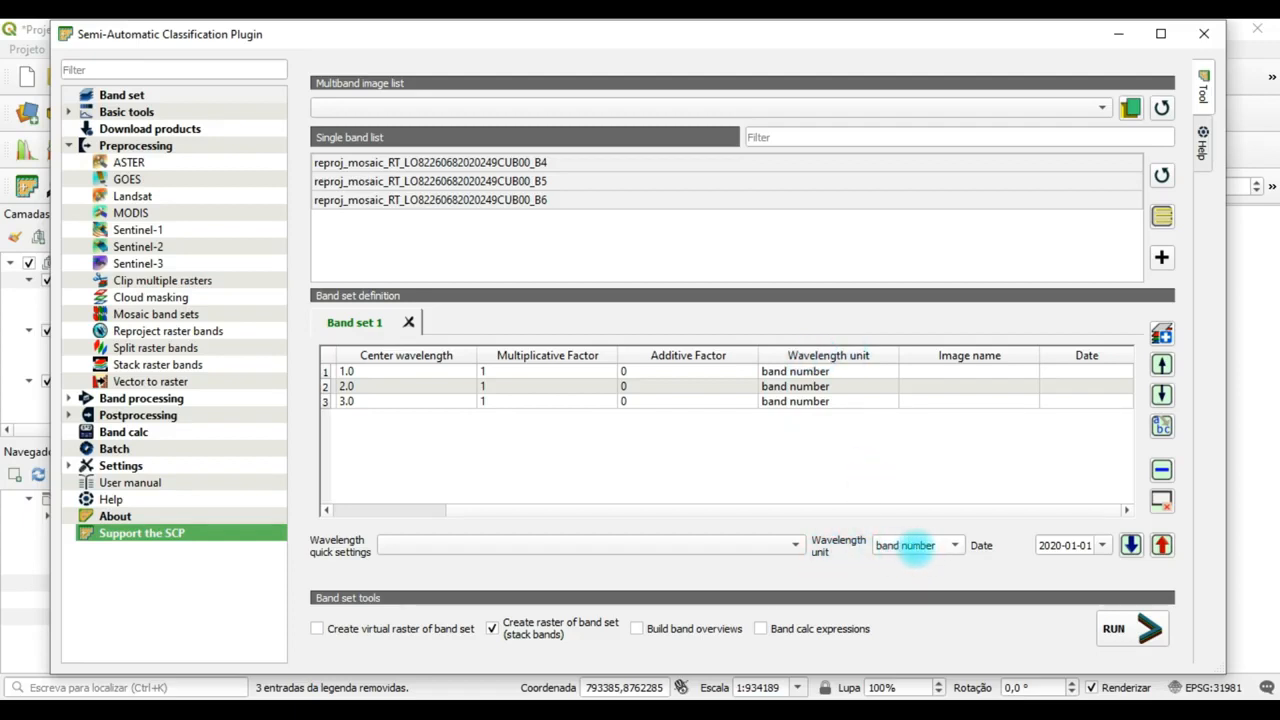
{"action": "left_click", "coordinate": [912, 545]}
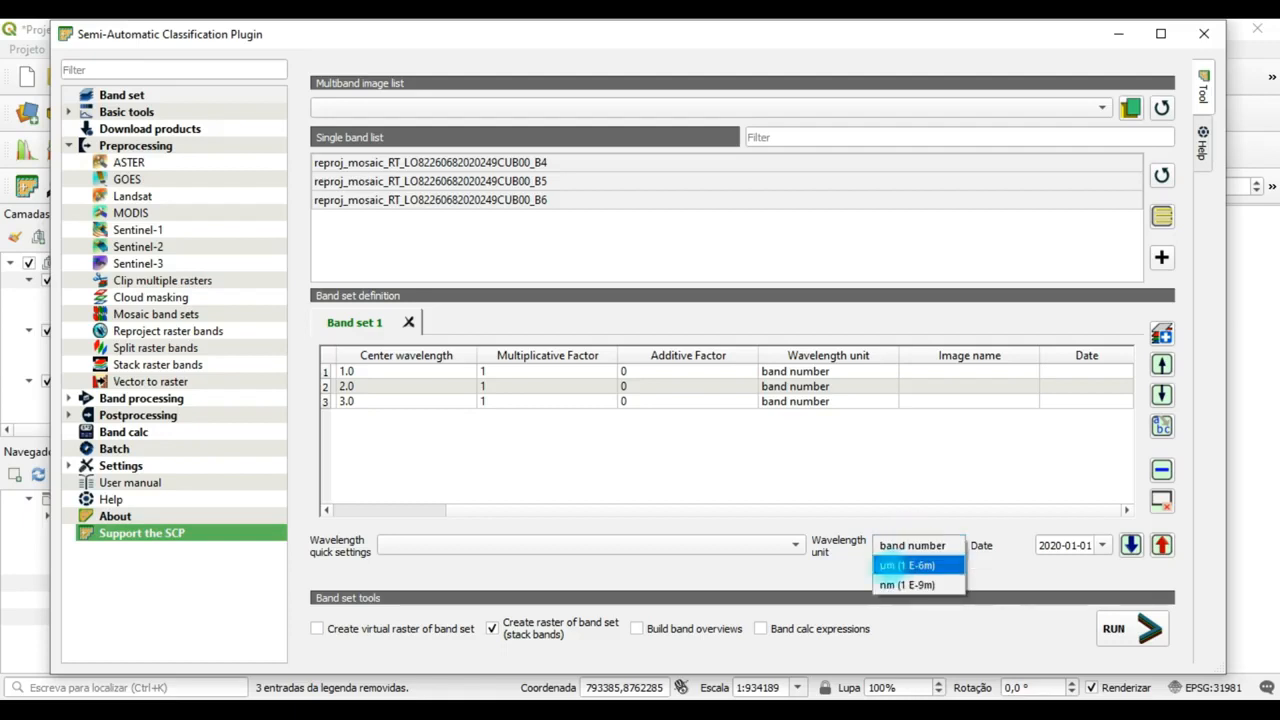
{"action": "left_click", "coordinate": [892, 565]}
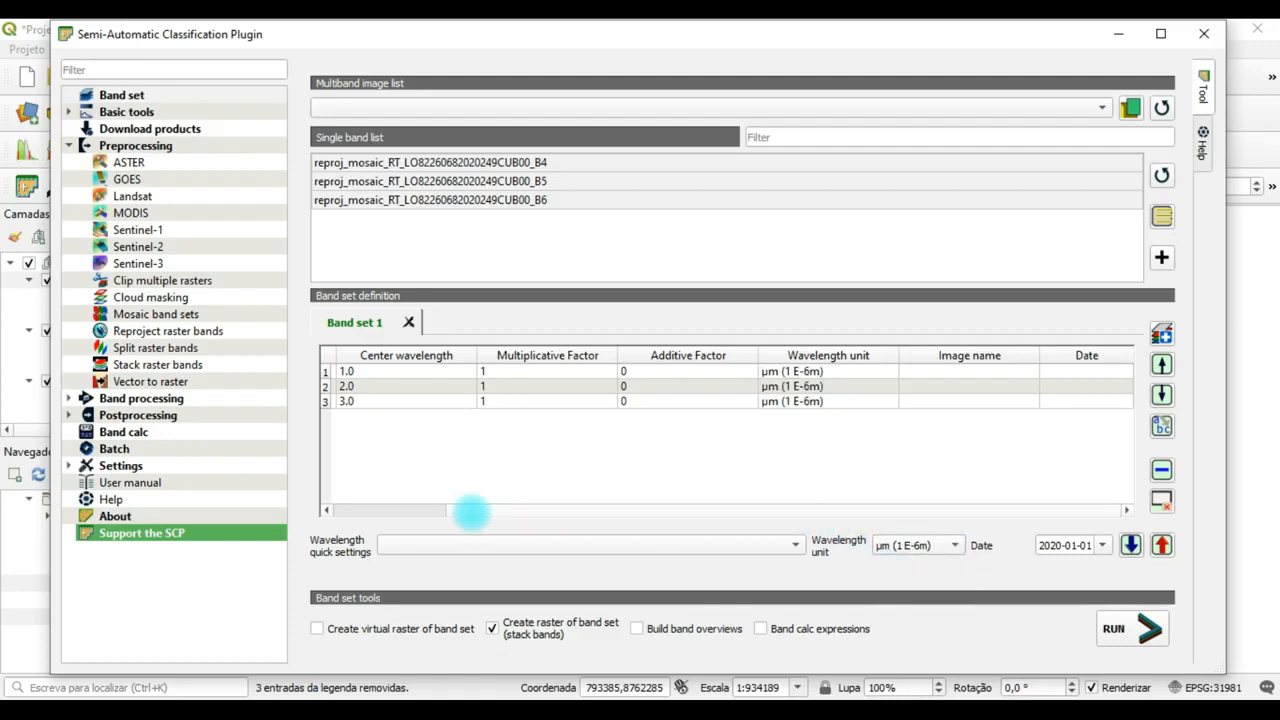
Set the center wavelengths in Band set 1 to 0.655 for B4, 0.865 for B5 and 1.61 for B6.
{"action": "left_click", "coordinate": [338, 509]}
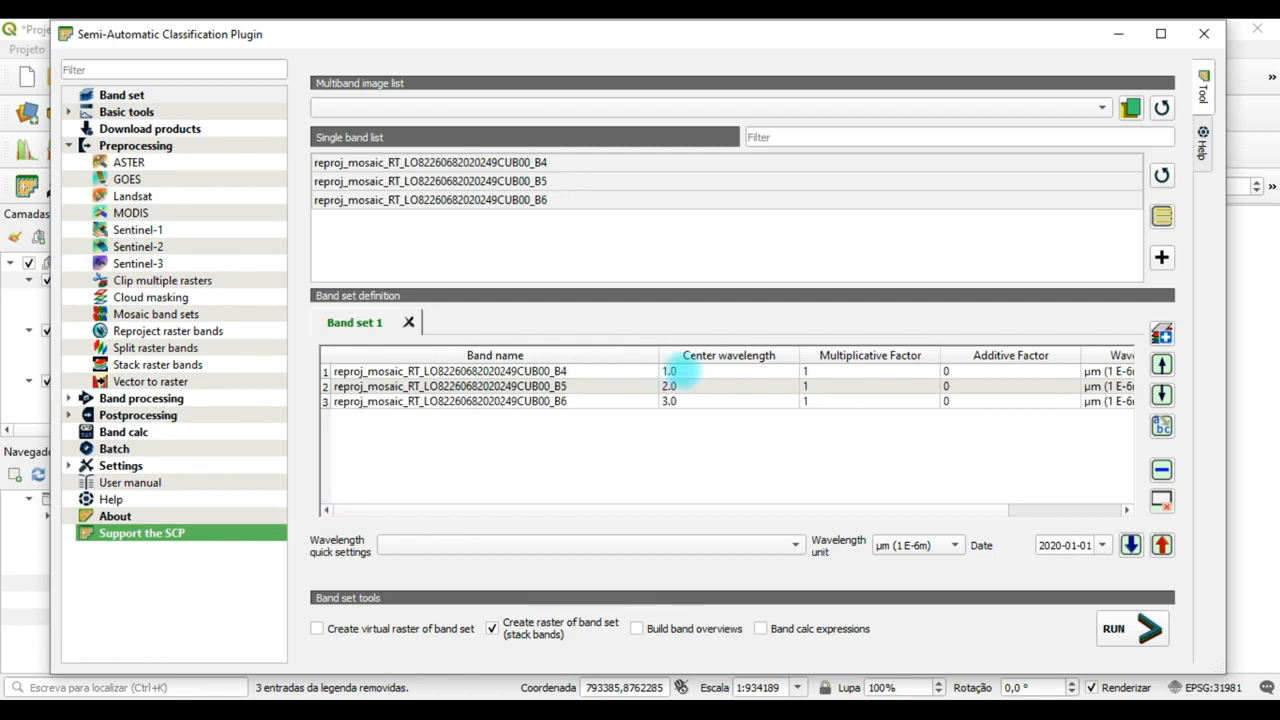
{"action": "double_click", "coordinate": [690, 371]}
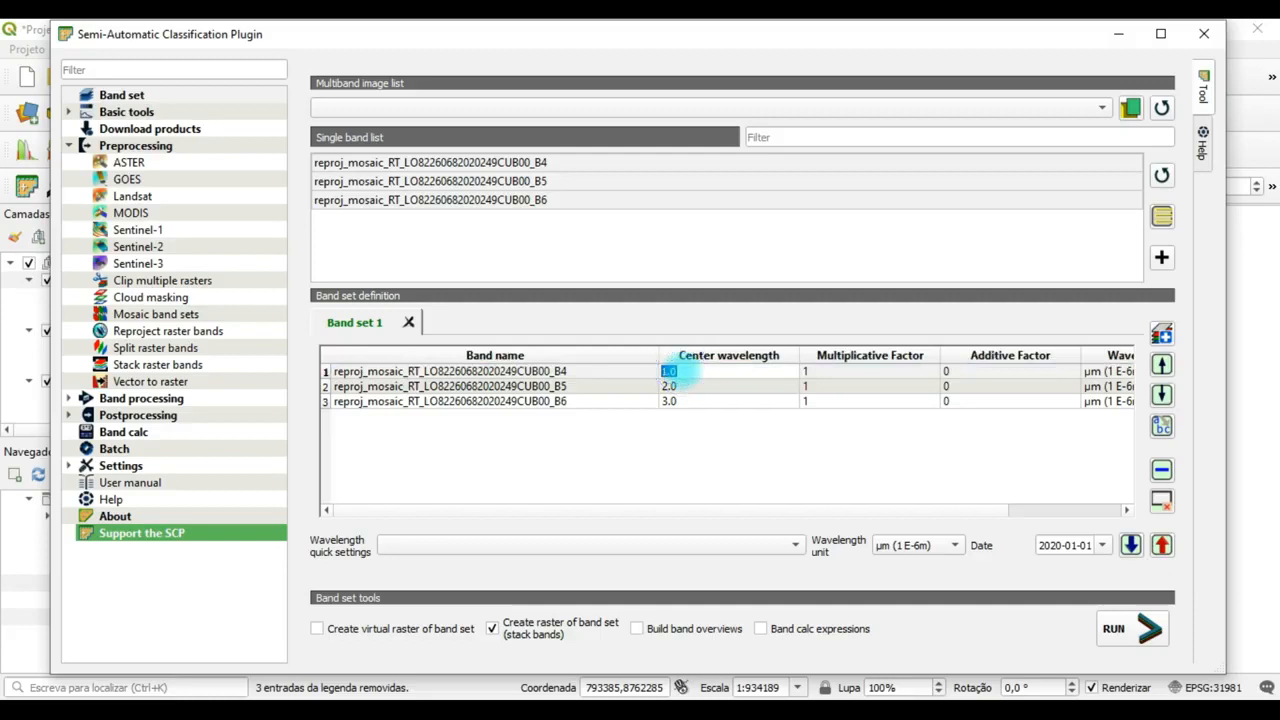
{"action": "type", "text": "0."}
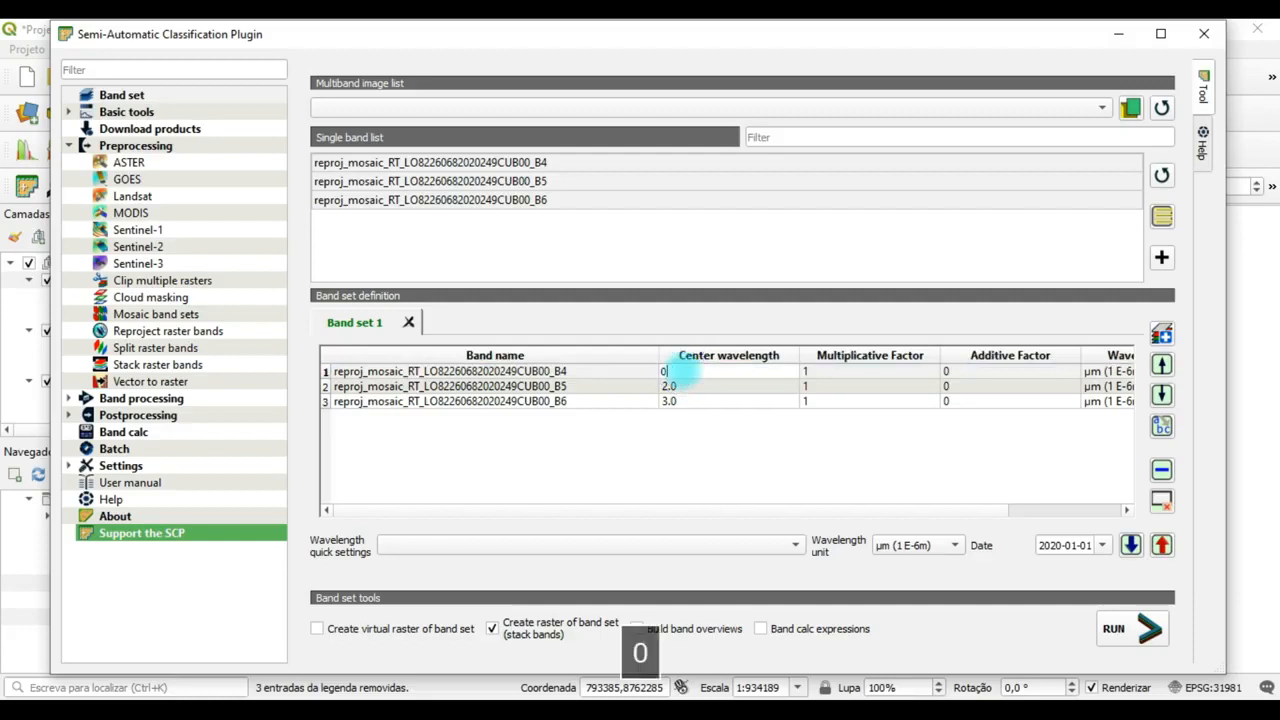
{"action": "type", "text": "655"}
{"action": "double_click", "coordinate": [672, 386]}
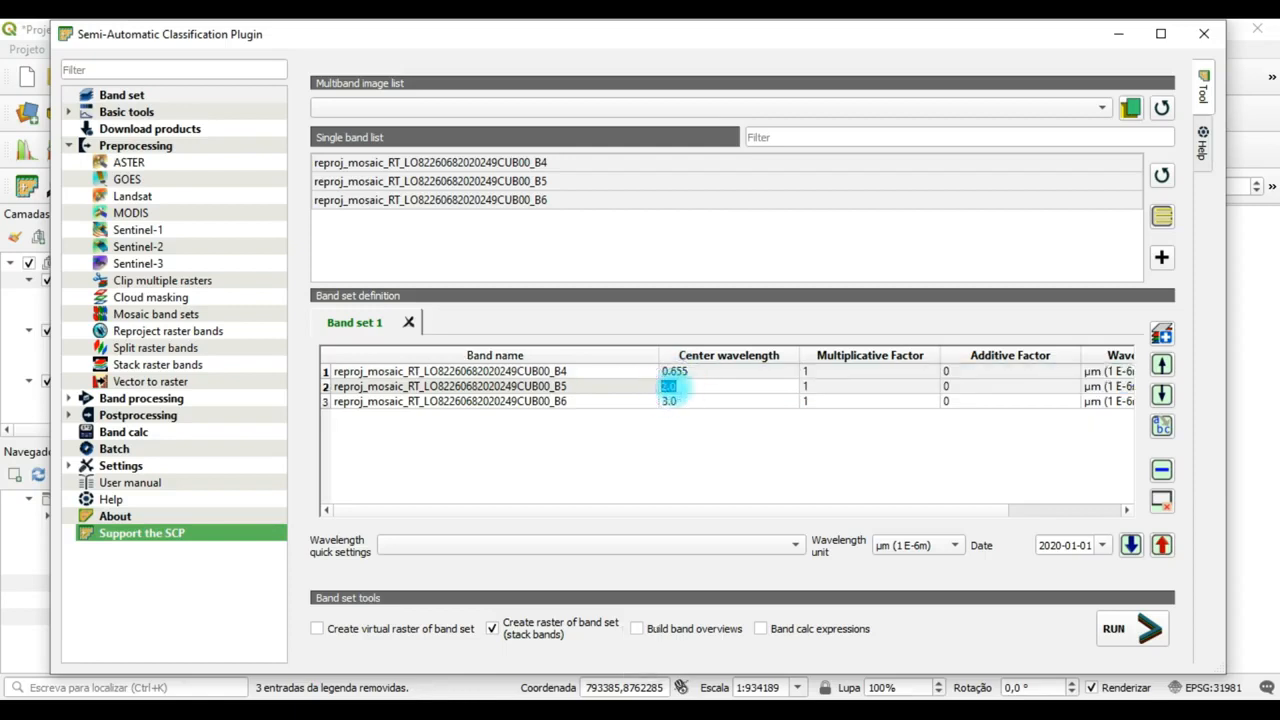
{"action": "type", "text": "0."}
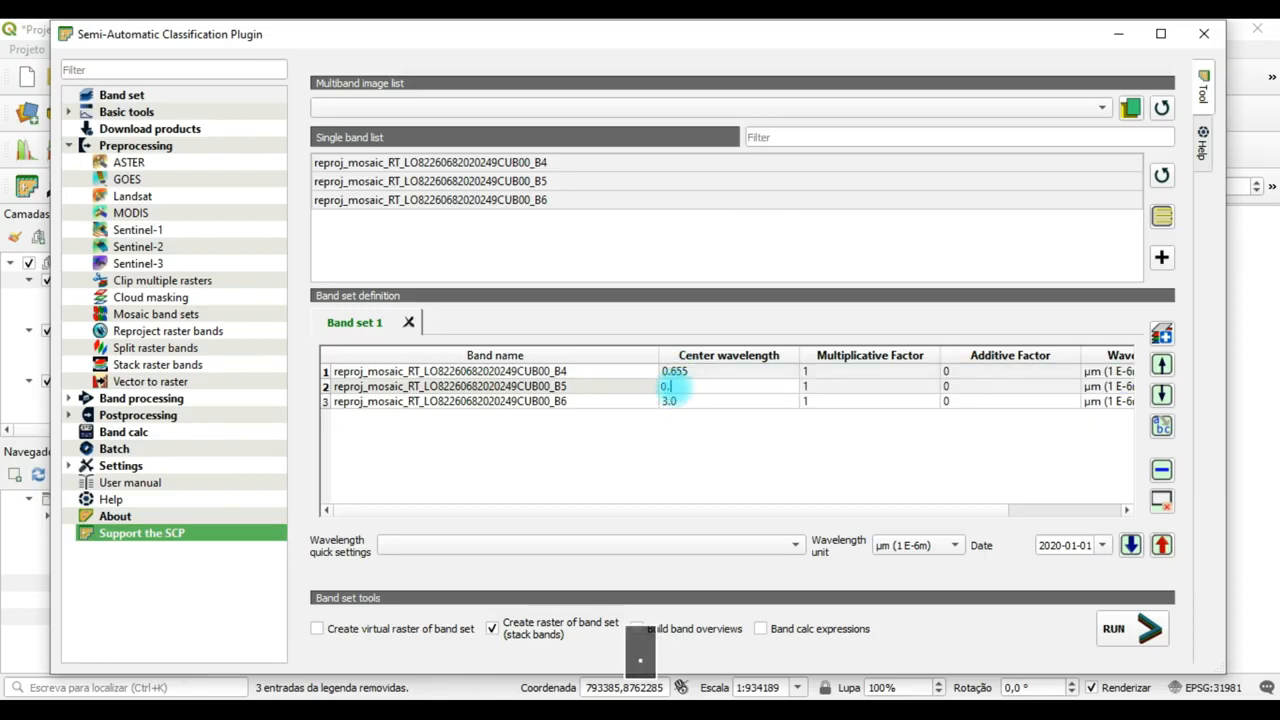
{"action": "type", "text": "865"}
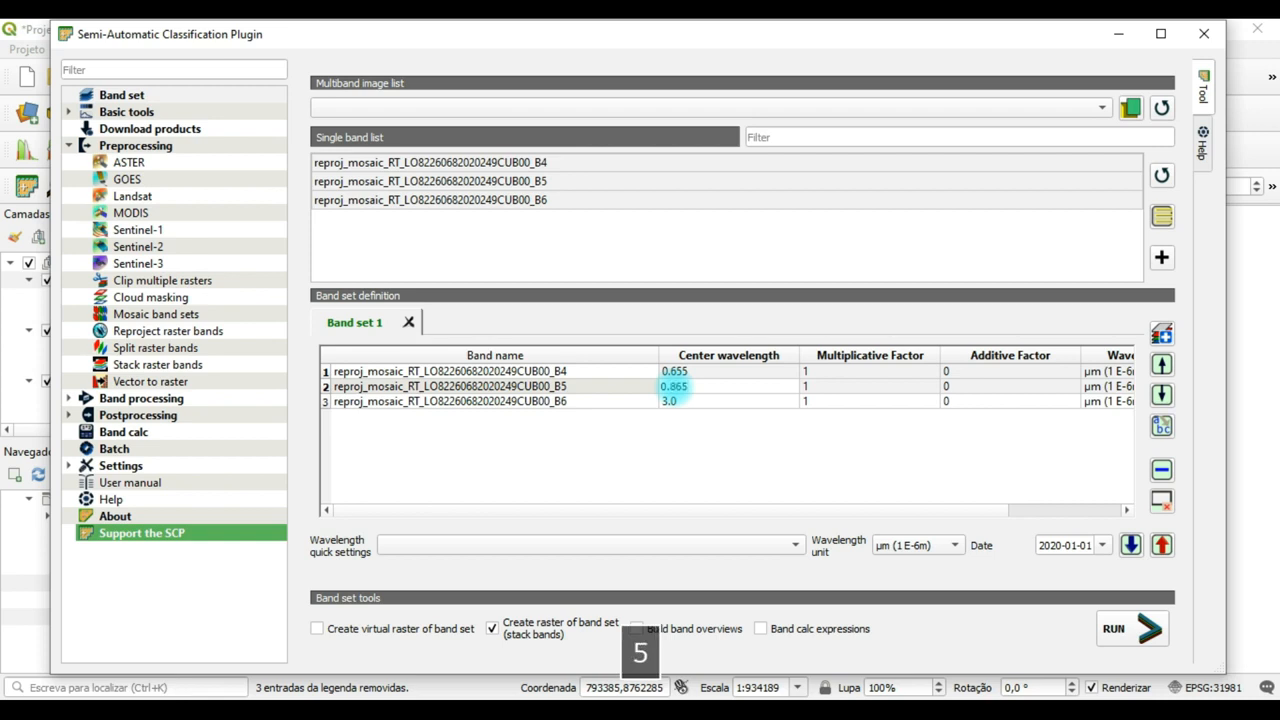
{"action": "double_click", "coordinate": [672, 401]}
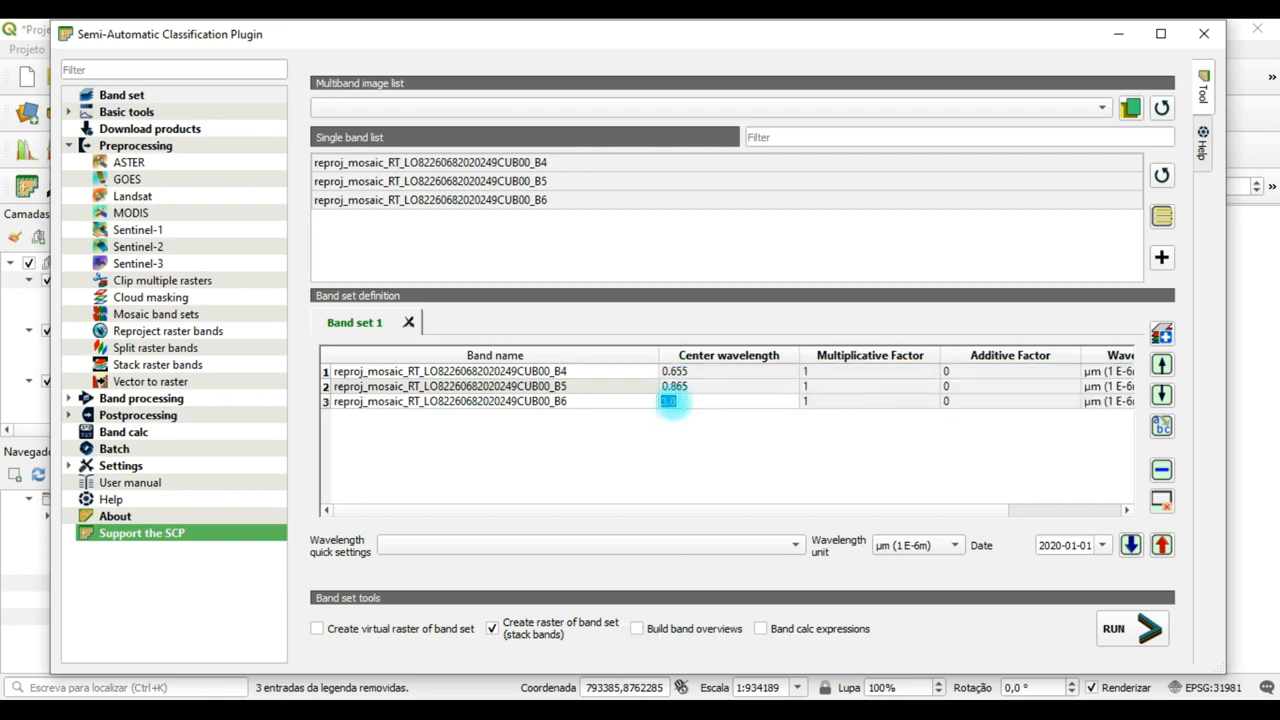
{"action": "type", "text": "1."}
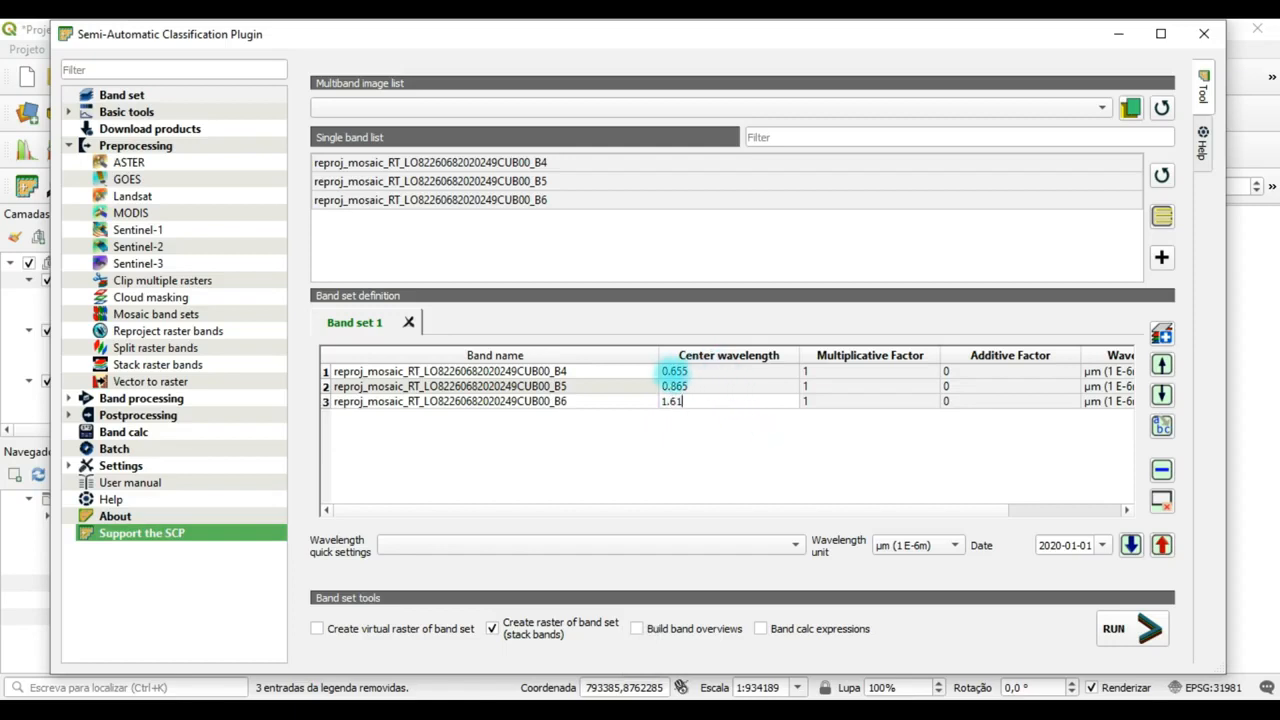
{"action": "left_click", "coordinate": [679, 373]}
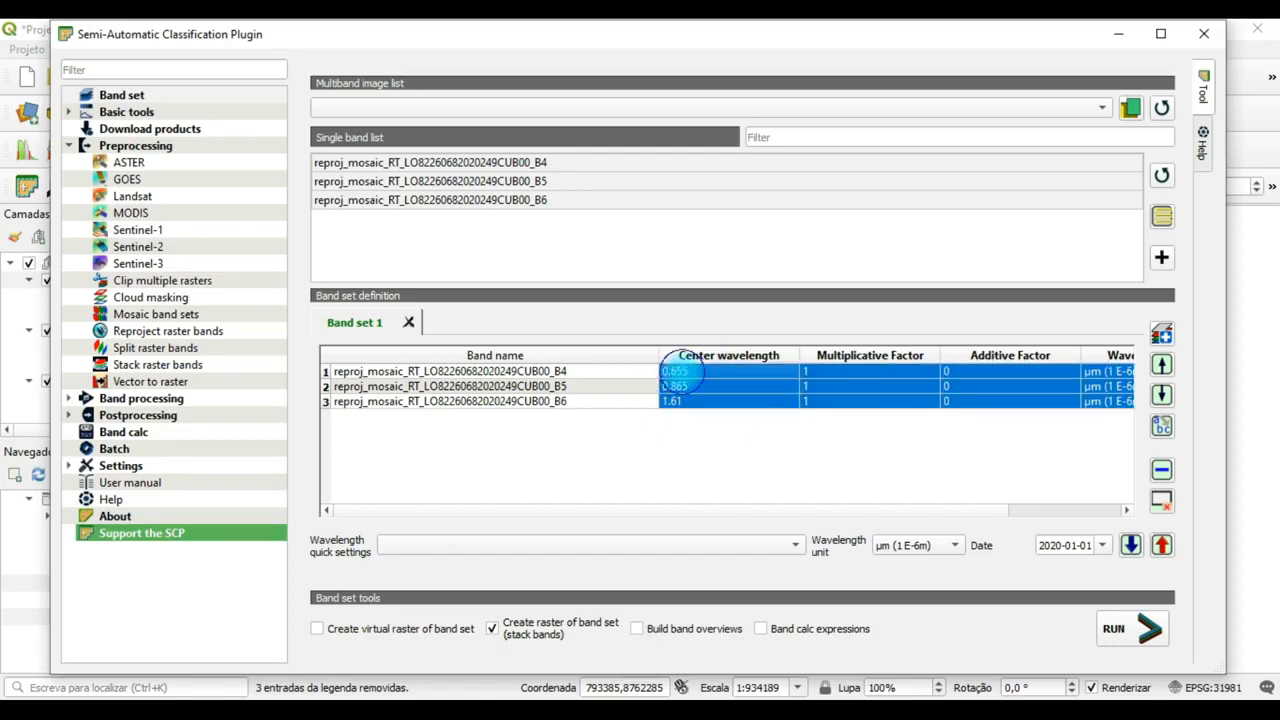
{"action": "left_click", "coordinate": [679, 387]}
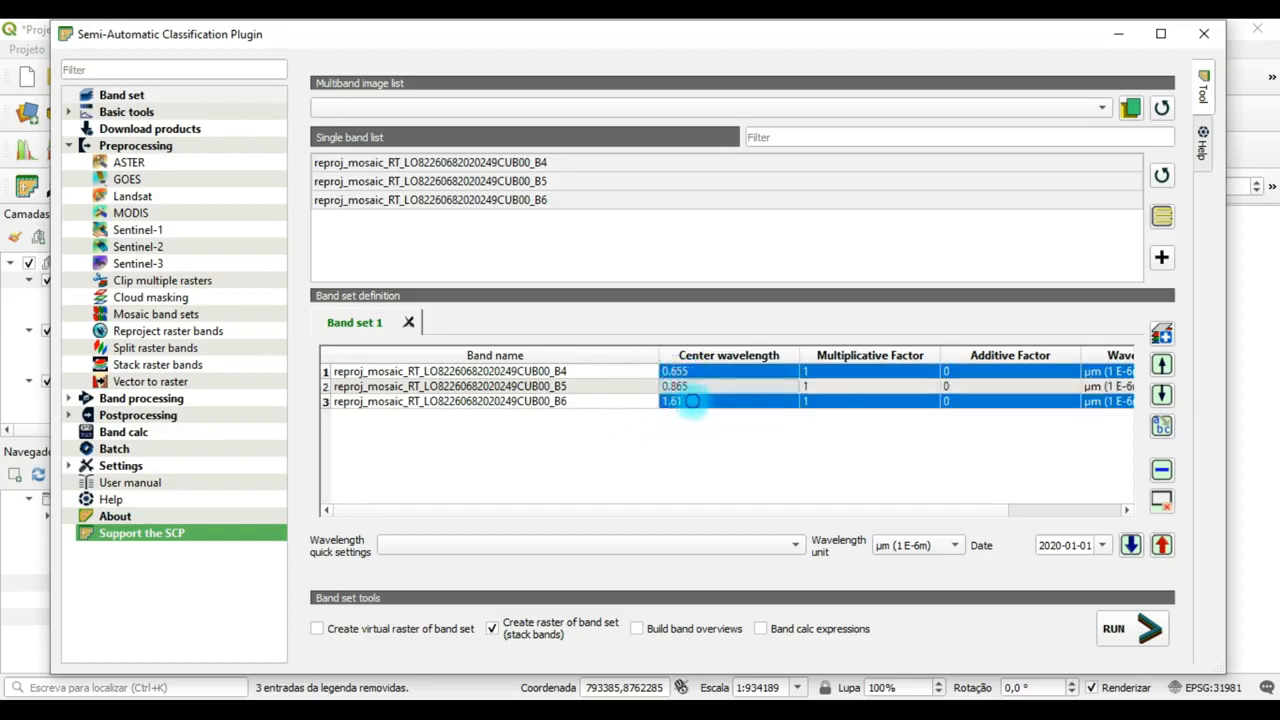
{"action": "left_click", "coordinate": [686, 402]}
{"action": "left_click", "coordinate": [697, 372]}
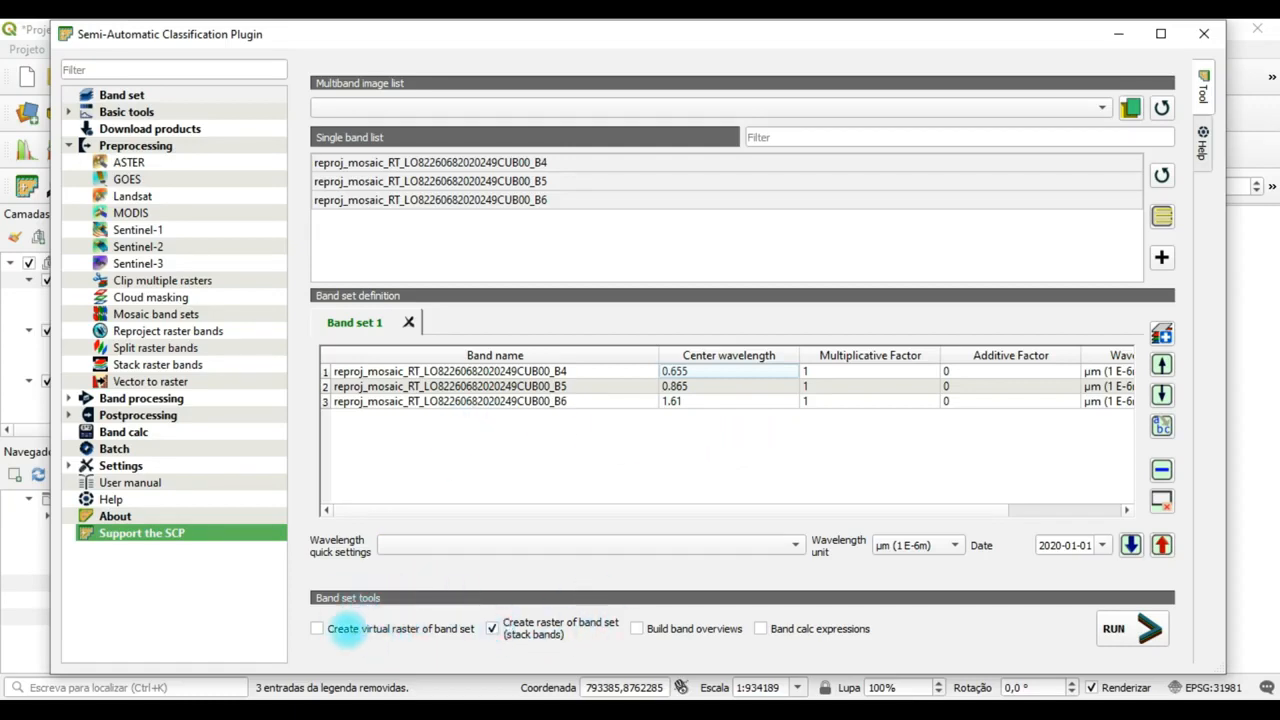
{"action": "left_click", "coordinate": [317, 629]}
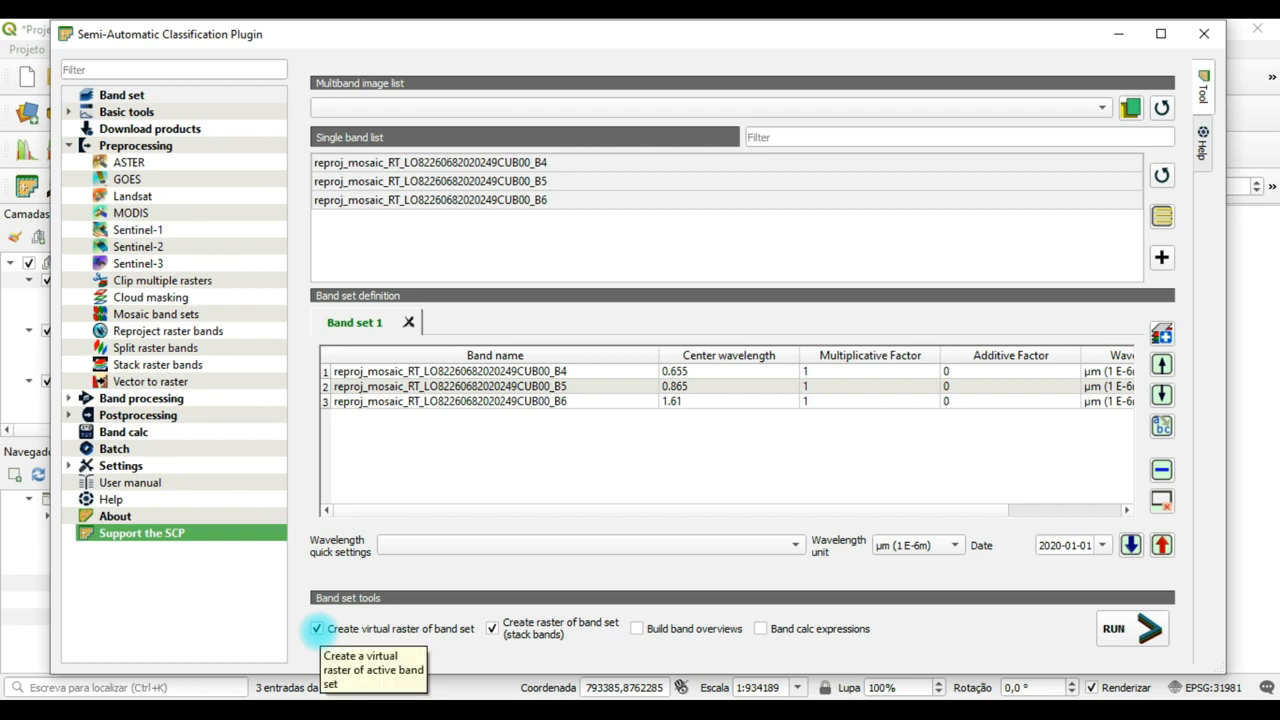
{"action": "left_click", "coordinate": [316, 628]}
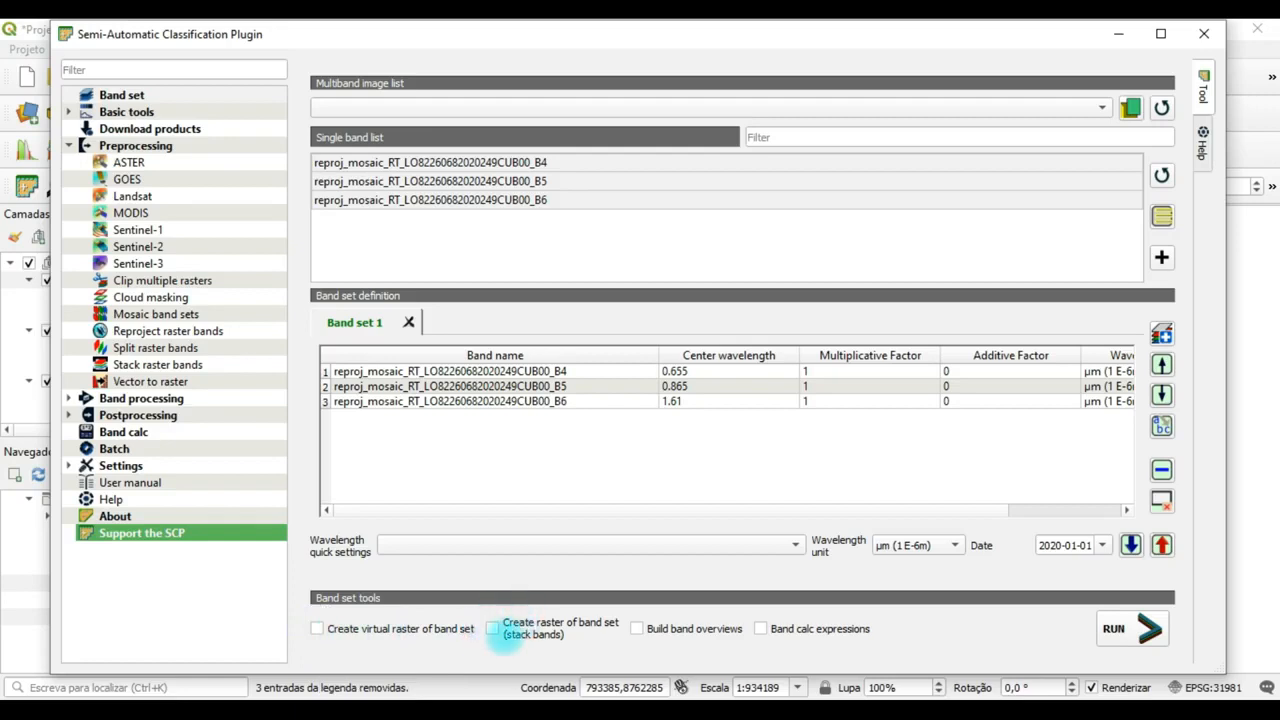
{"action": "left_click", "coordinate": [491, 628]}
{"action": "left_click", "coordinate": [491, 629]}
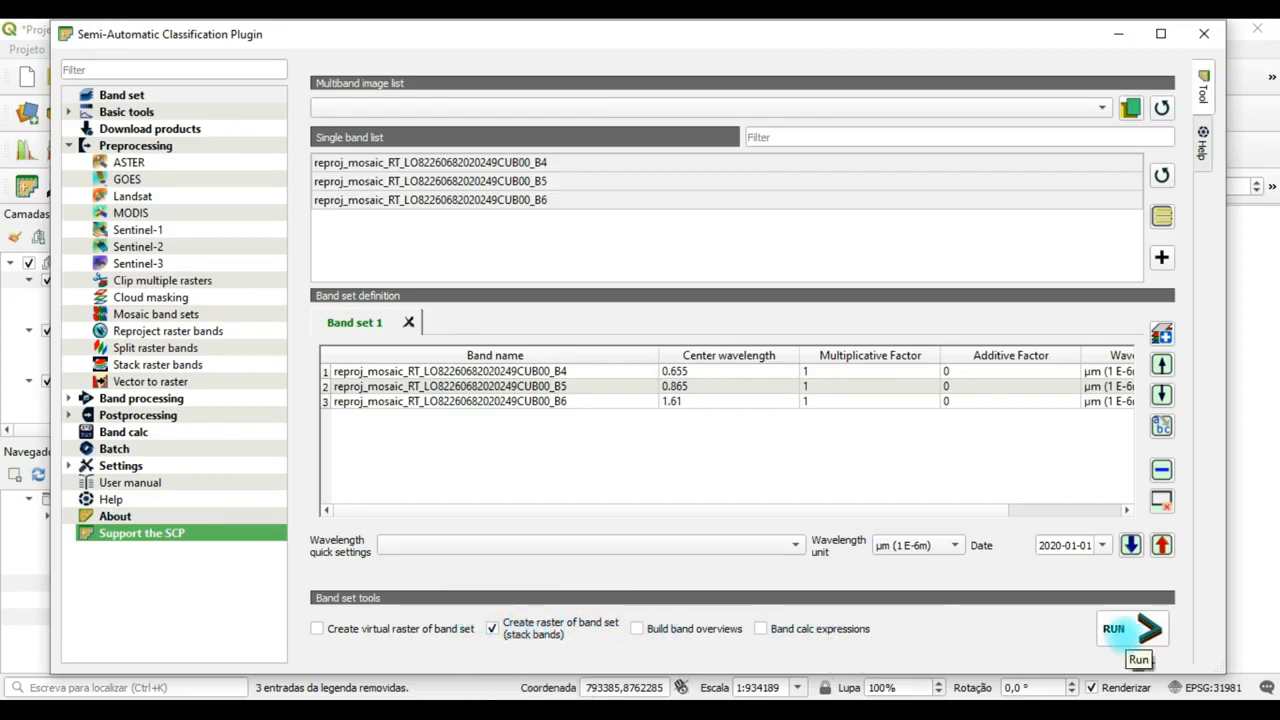
Create the stacked raster of Band set 1, saving it in the Raster folder inside SR 2020 1\Resultados.
{"action": "left_click", "coordinate": [1120, 630]}
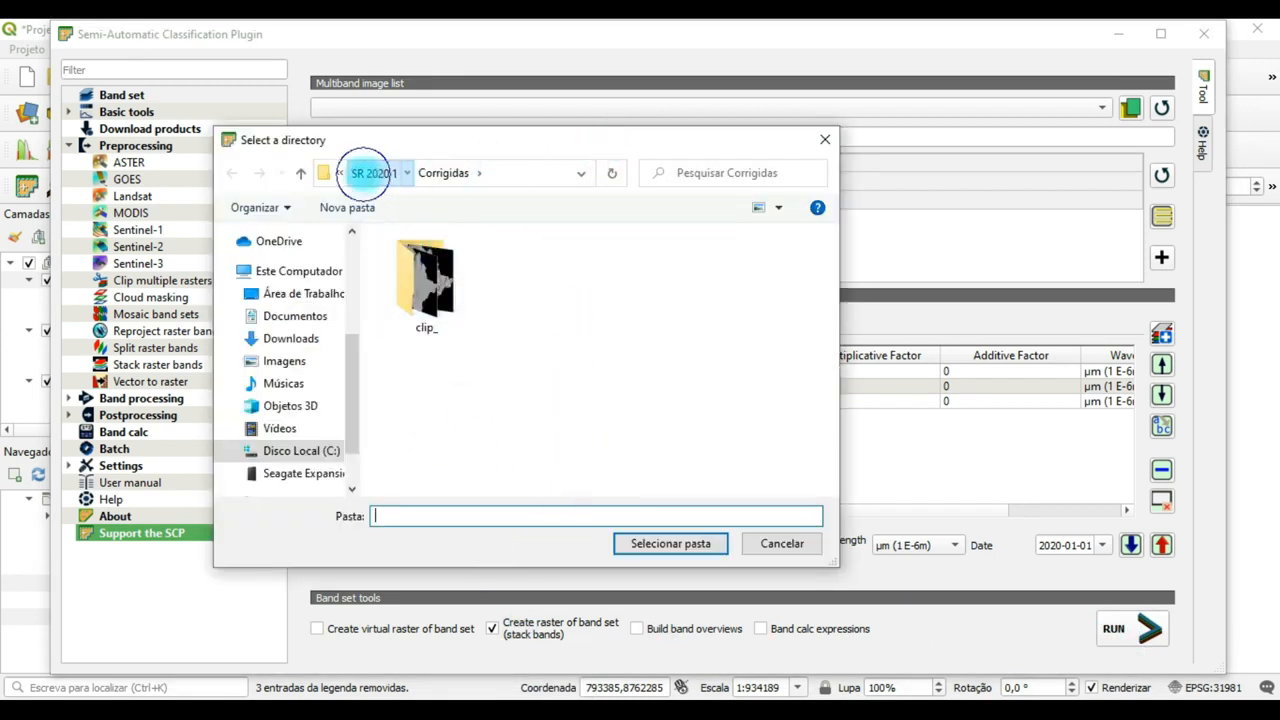
{"action": "left_click", "coordinate": [372, 172]}
{"action": "double_click", "coordinate": [422, 320]}
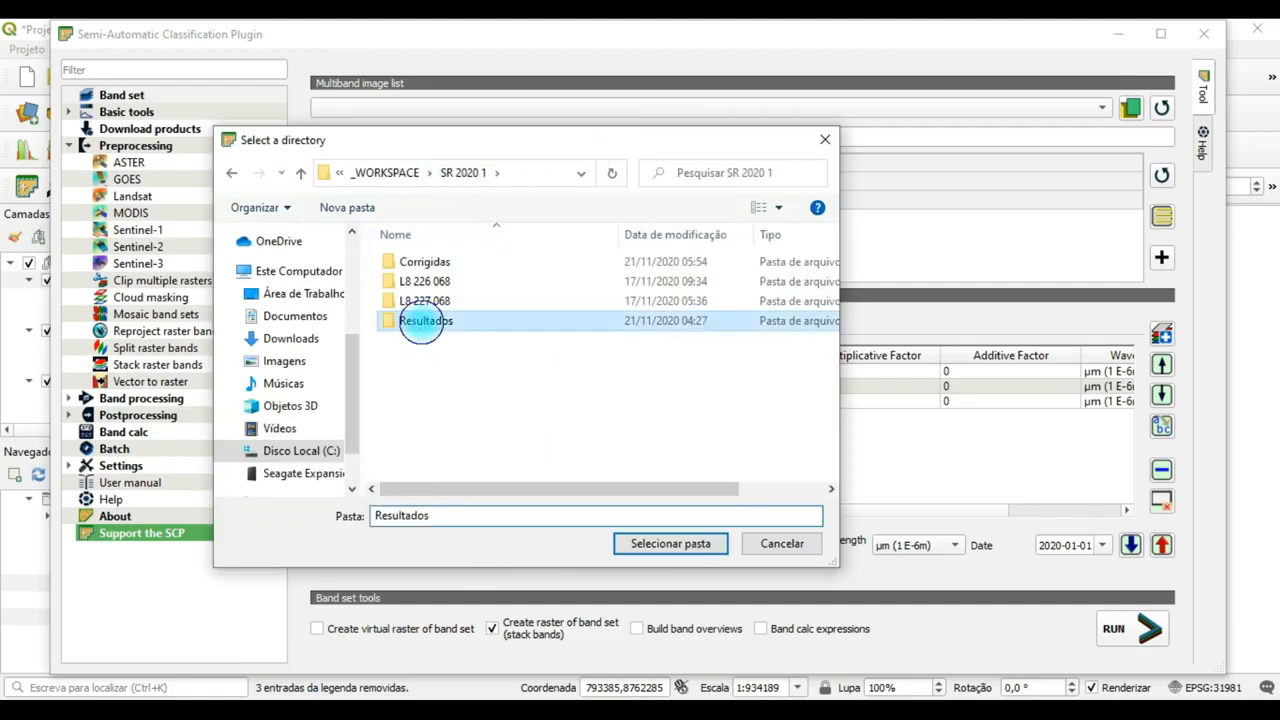
{"action": "left_click", "coordinate": [418, 260]}
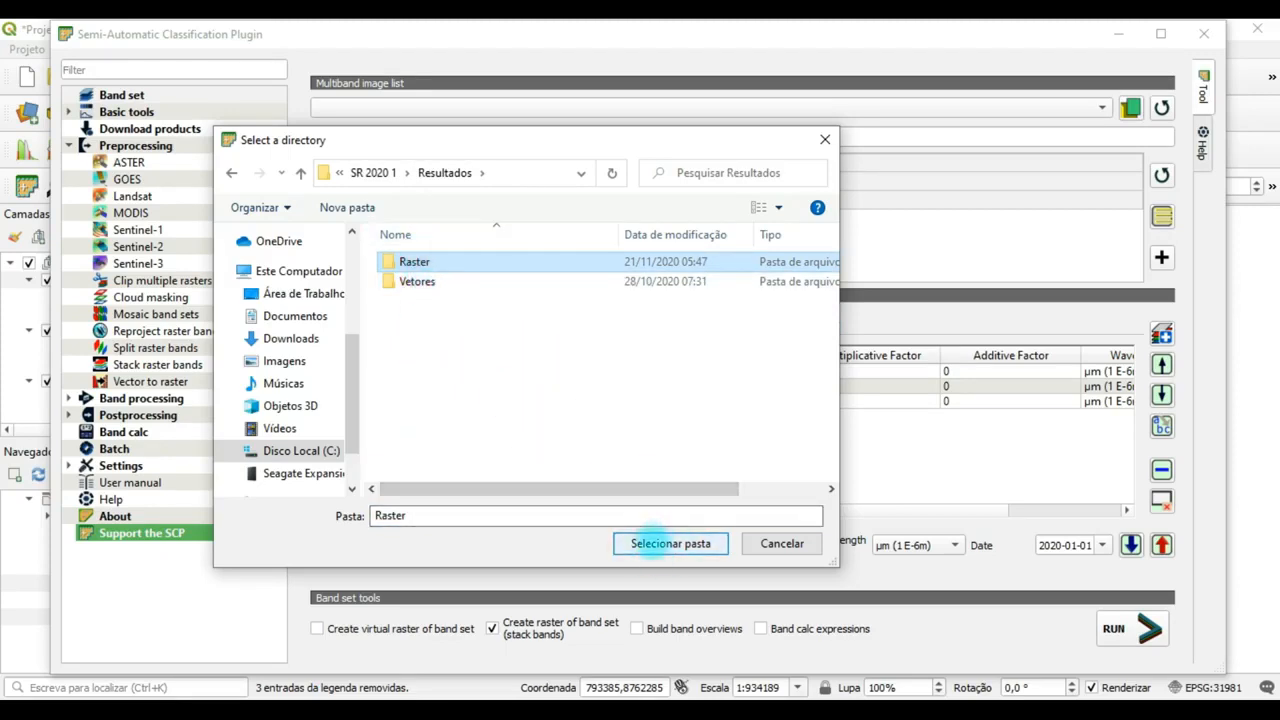
{"action": "left_click", "coordinate": [670, 543]}
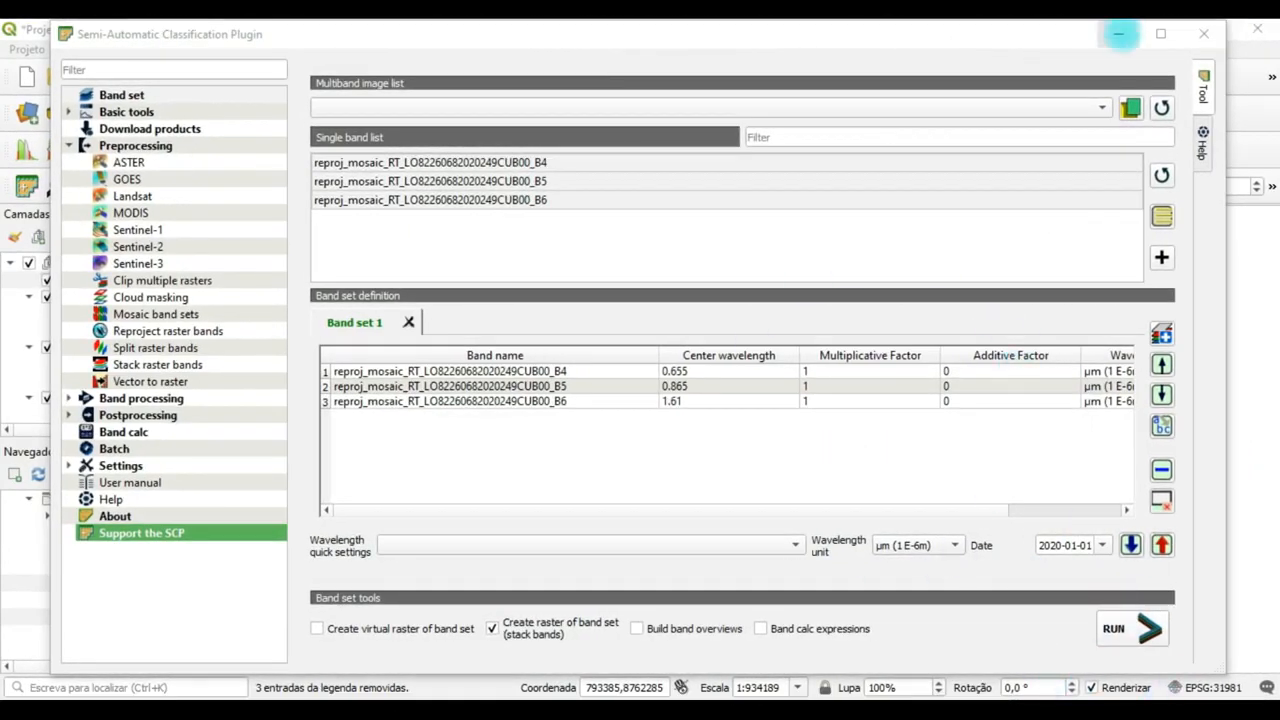
Minimize the plugin window and remove the three reprojected single-band layers B4, B5 and B6, keeping the stacked raster in the Classificação group.
{"action": "left_click", "coordinate": [1119, 34]}
{"action": "left_click", "coordinate": [160, 281]}
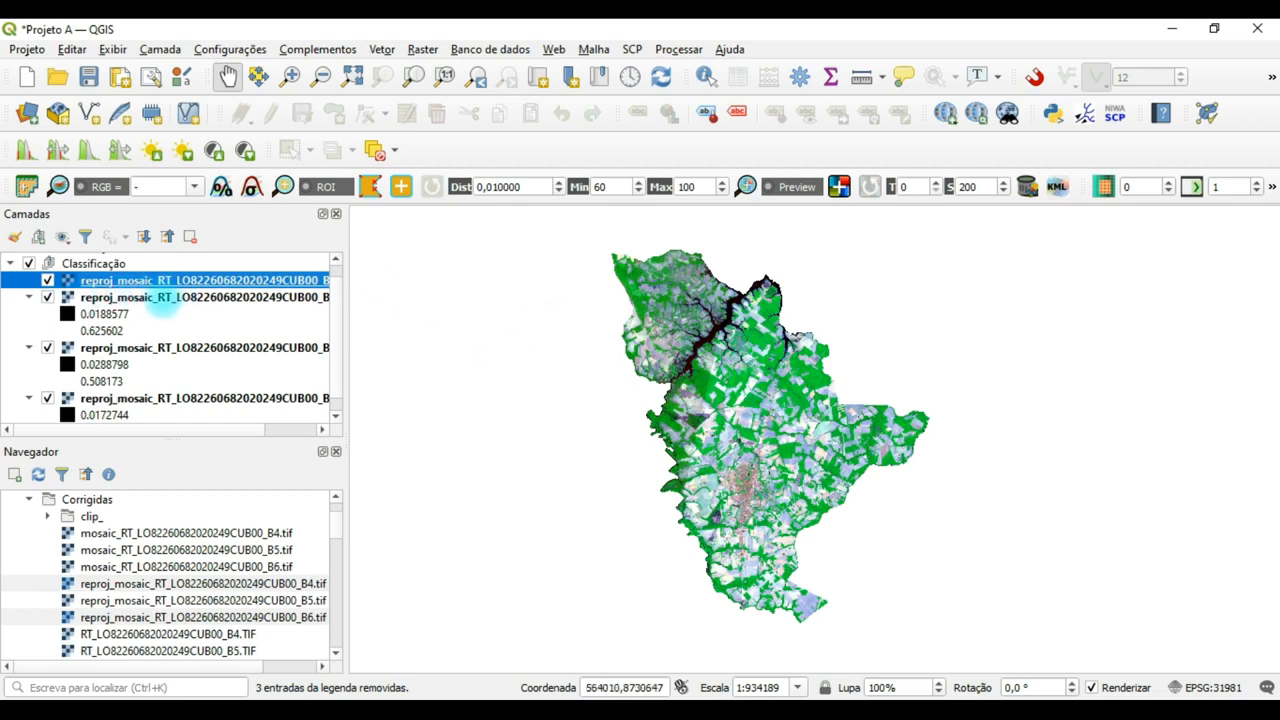
{"action": "left_click", "coordinate": [160, 297]}
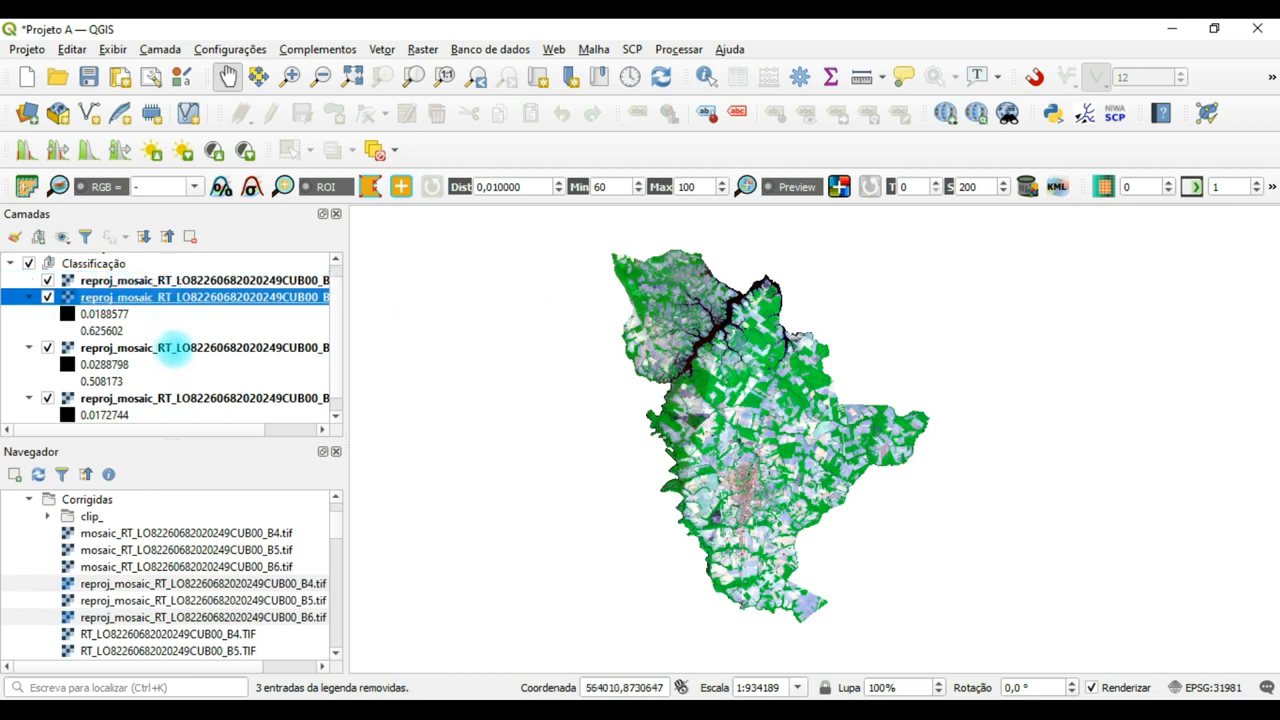
{"action": "left_click", "coordinate": [174, 348], "text": "ctrl"}
{"action": "left_click", "coordinate": [180, 398], "text": "ctrl"}
{"action": "right_click", "coordinate": [186, 399]}
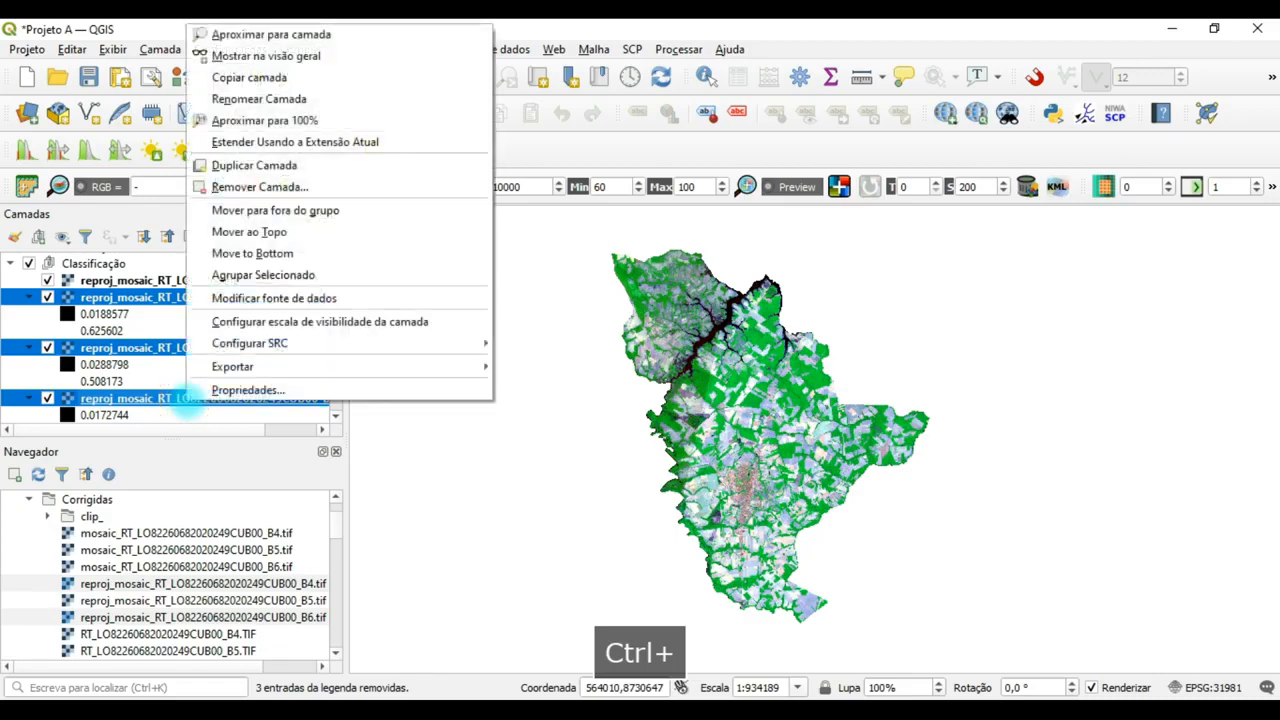
{"action": "left_click", "coordinate": [303, 187]}
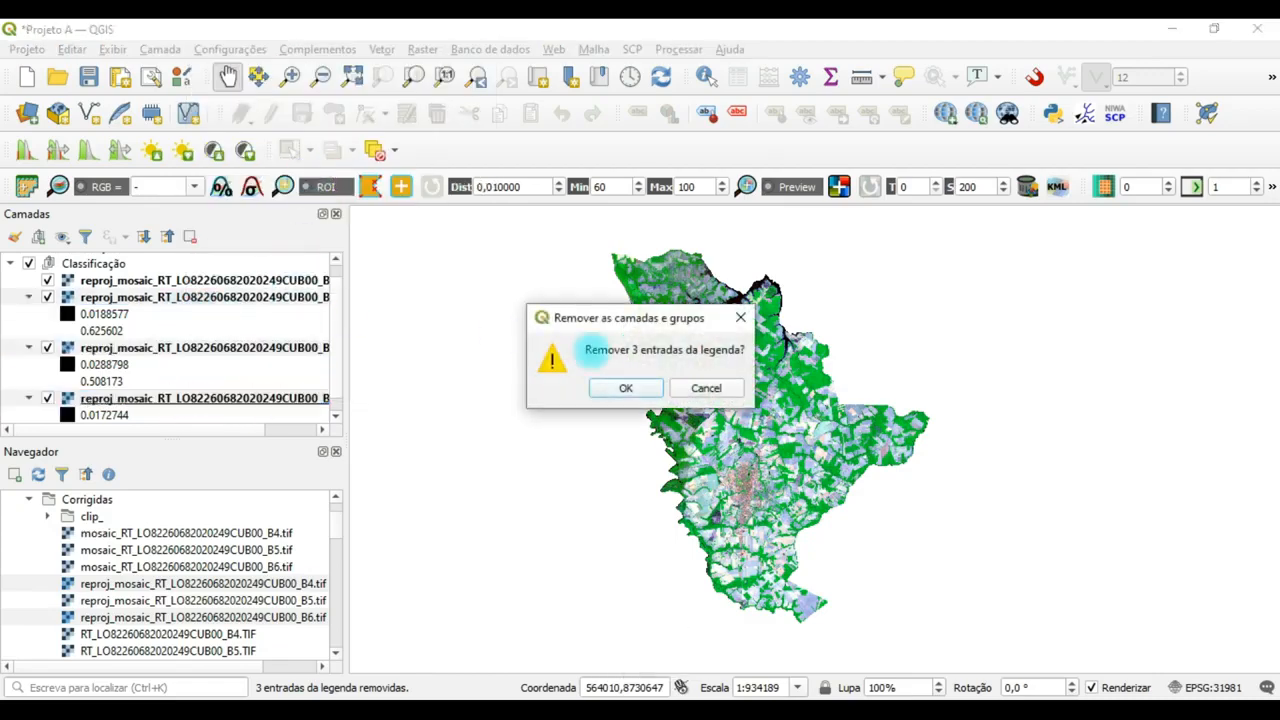
{"action": "left_click", "coordinate": [623, 388]}
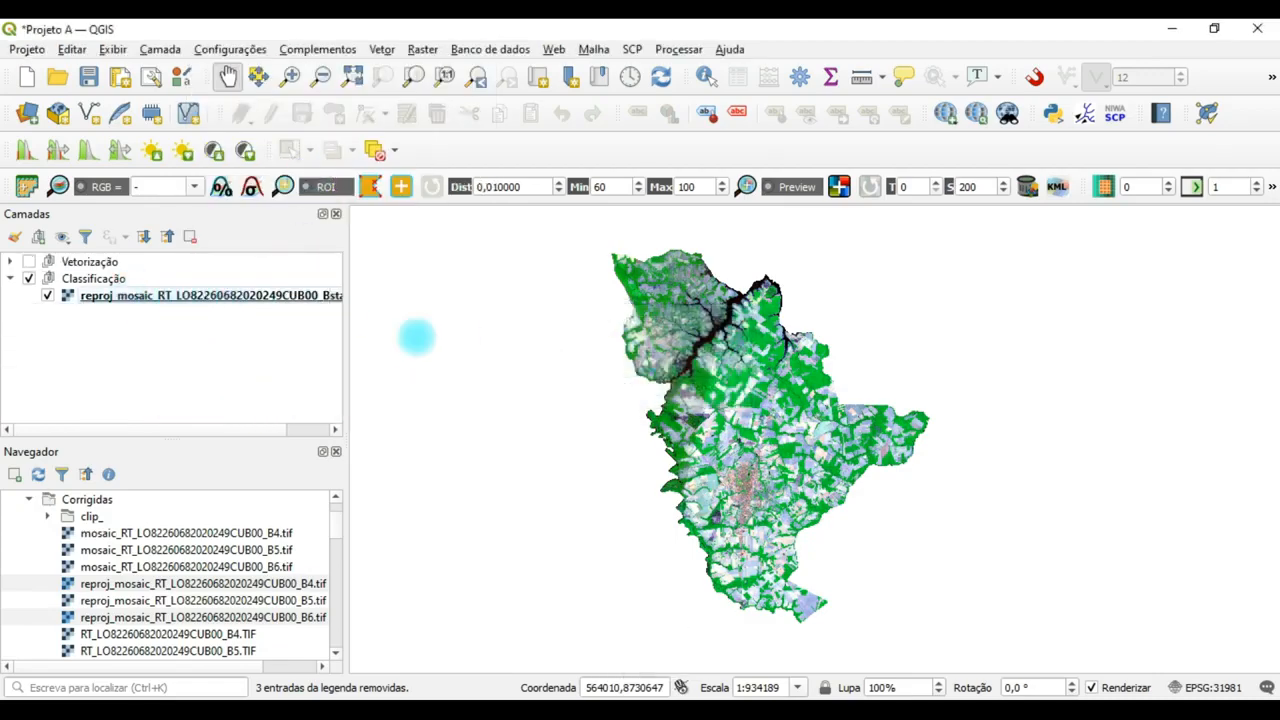
{"action": "left_click_drag", "start_coordinate": [742, 402], "coordinate": [750, 392]}
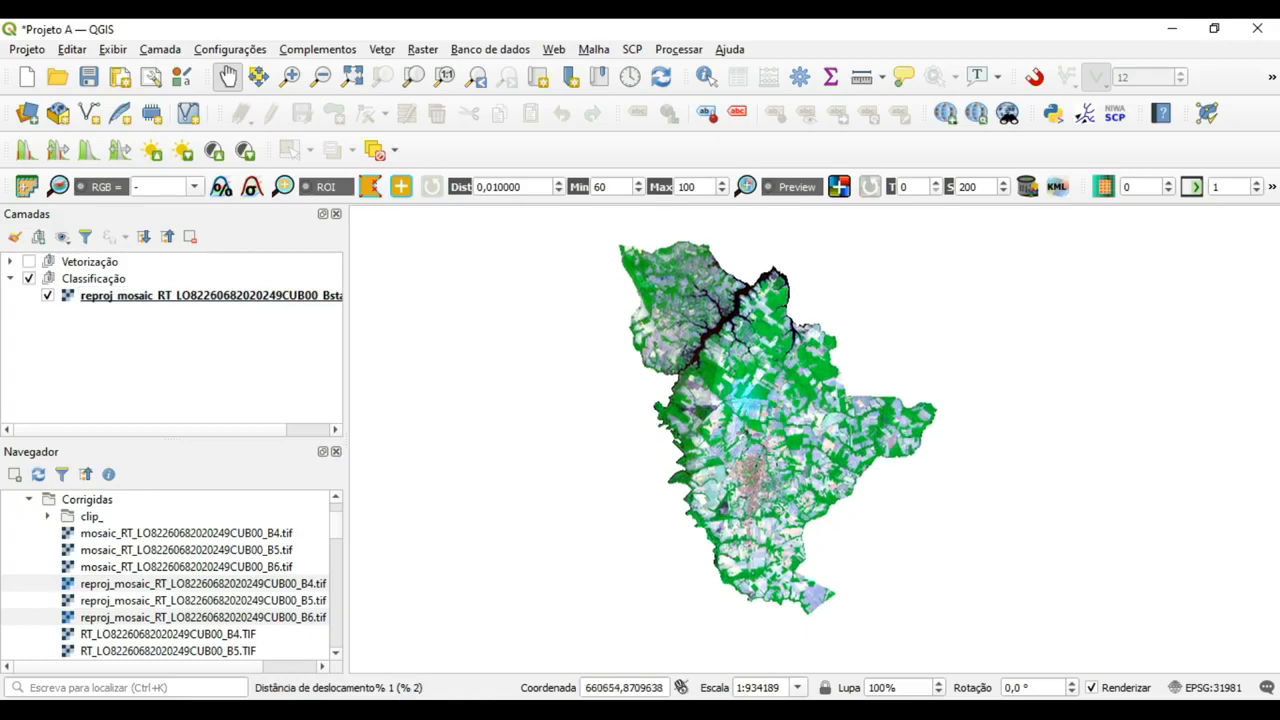
{"action": "scroll", "coordinate": [743, 389], "scroll_direction": "up", "scroll_amount": 1}
{"action": "scroll", "coordinate": [743, 389], "scroll_direction": "down", "scroll_amount": 1}
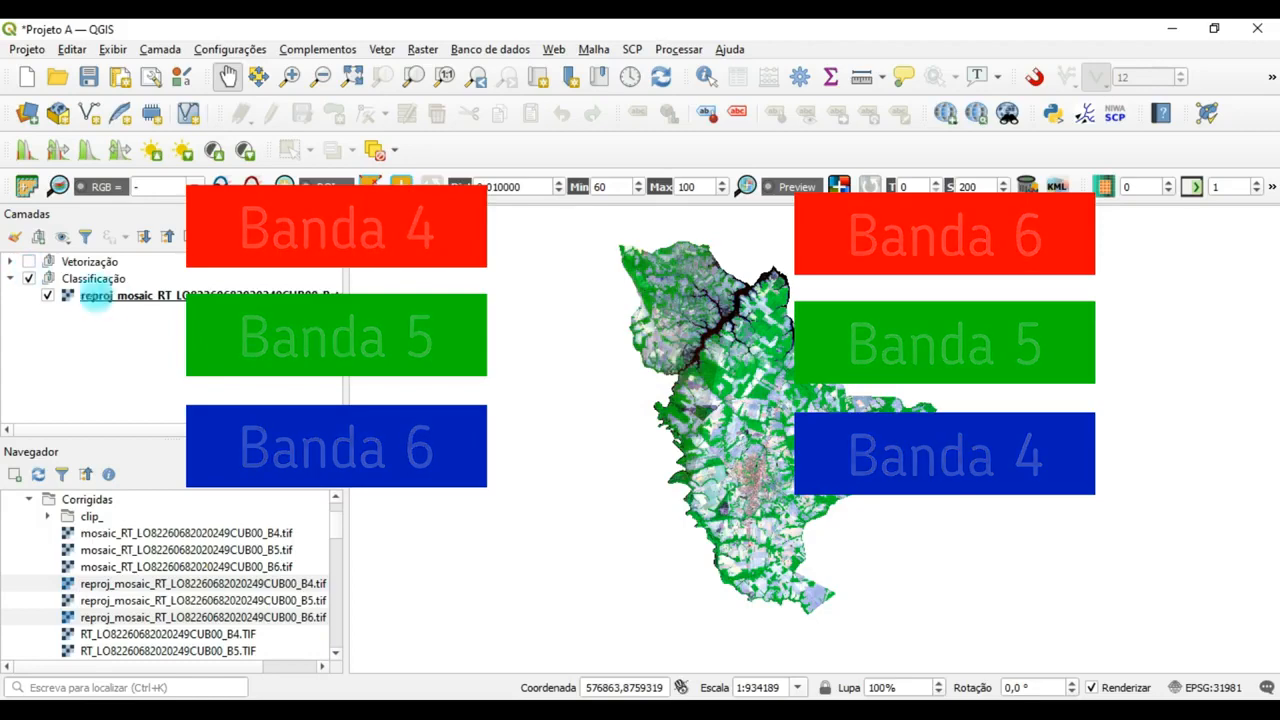
Set the stacked raster's multiband colour symbology to Banda 3 for red, Banda 2 for green and Banda 1 (Gray) for blue.
{"action": "right_click", "coordinate": [95, 296]}
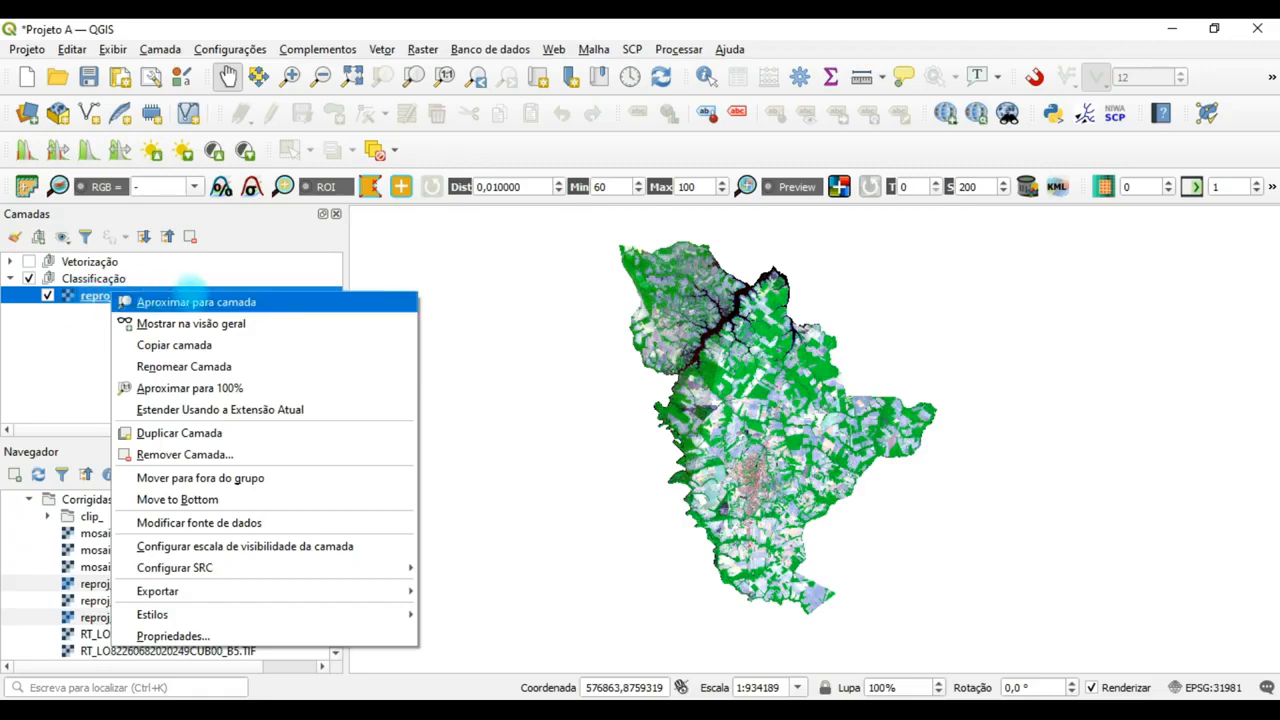
{"action": "left_click", "coordinate": [200, 636]}
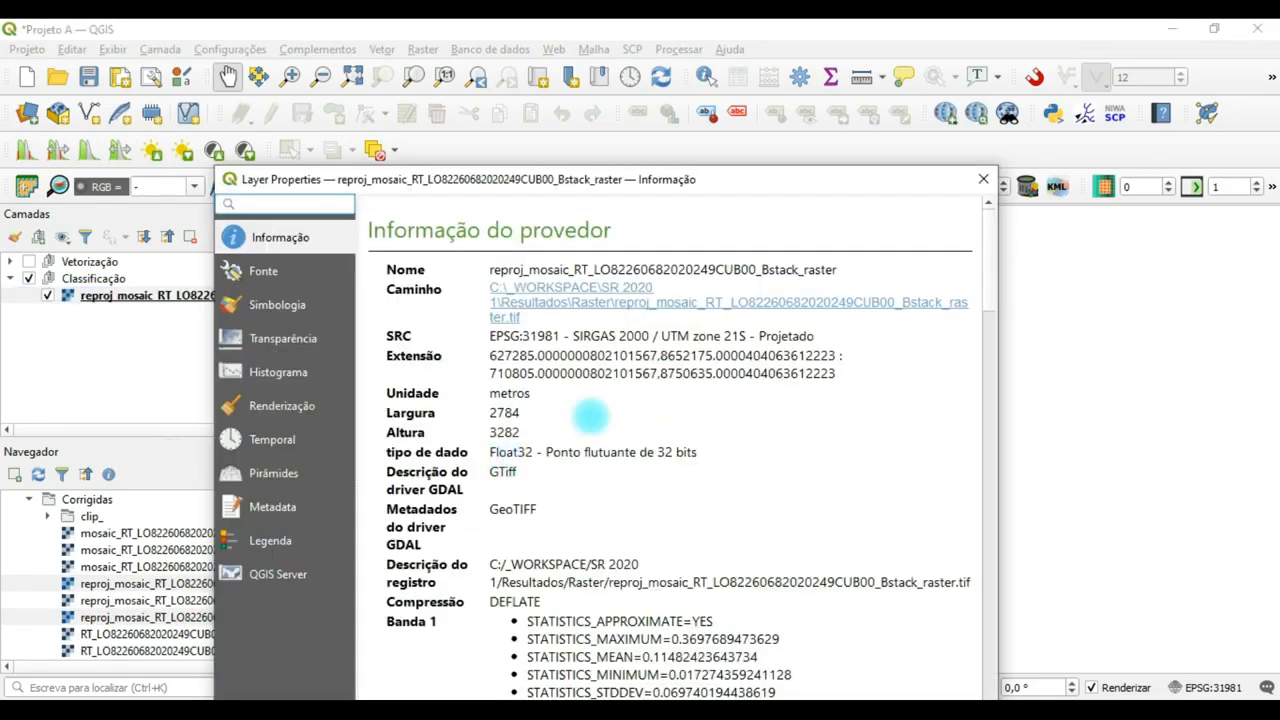
{"action": "left_click_drag", "start_coordinate": [737, 177], "coordinate": [793, 77]}
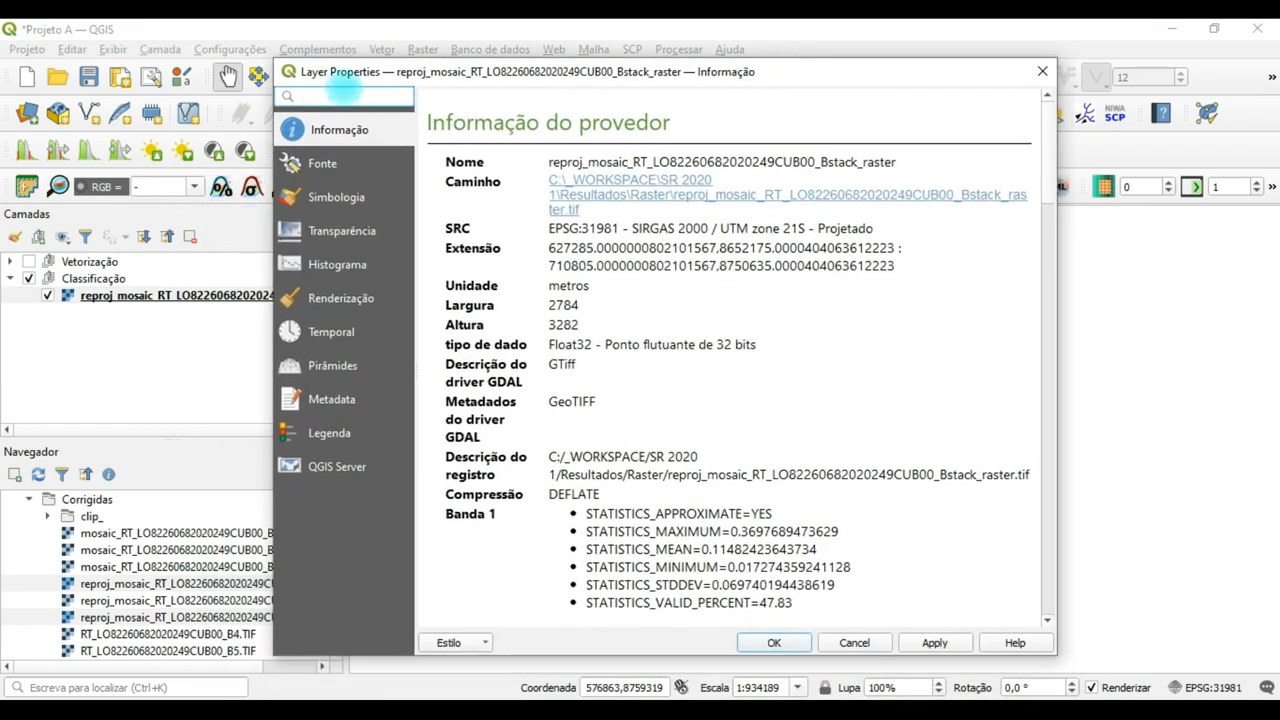
{"action": "left_click", "coordinate": [290, 197]}
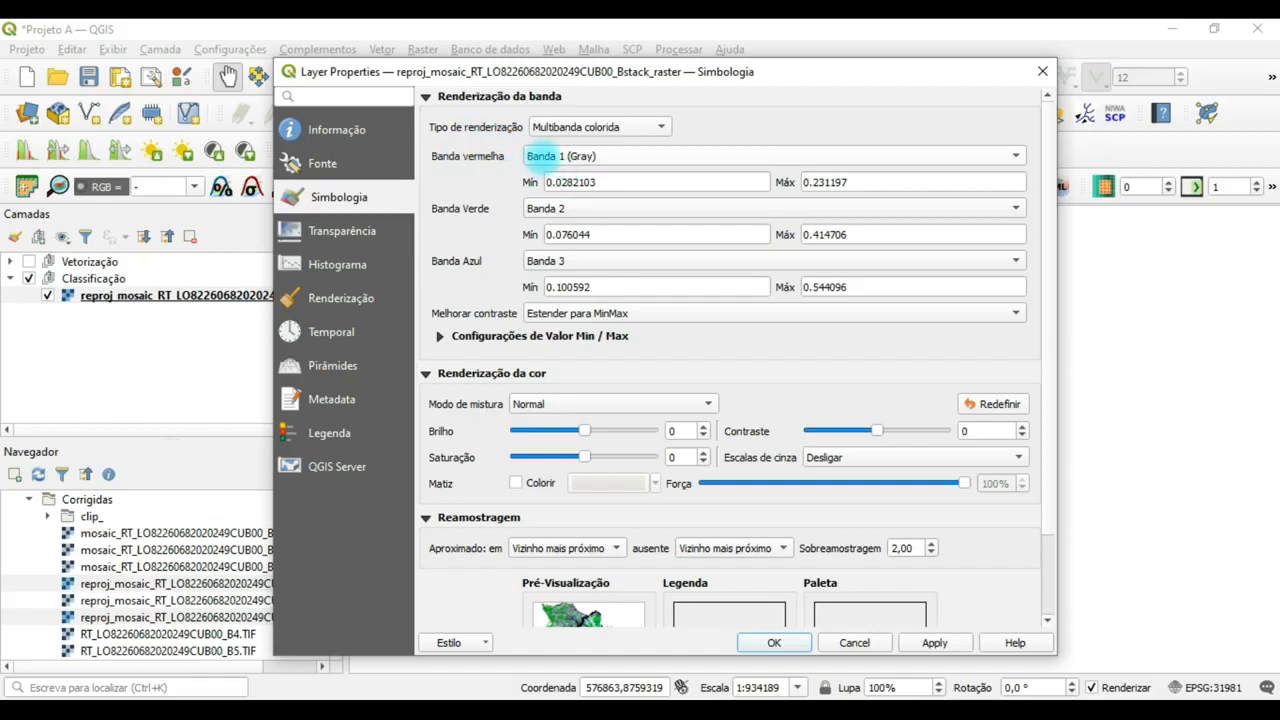
{"action": "left_click", "coordinate": [541, 157]}
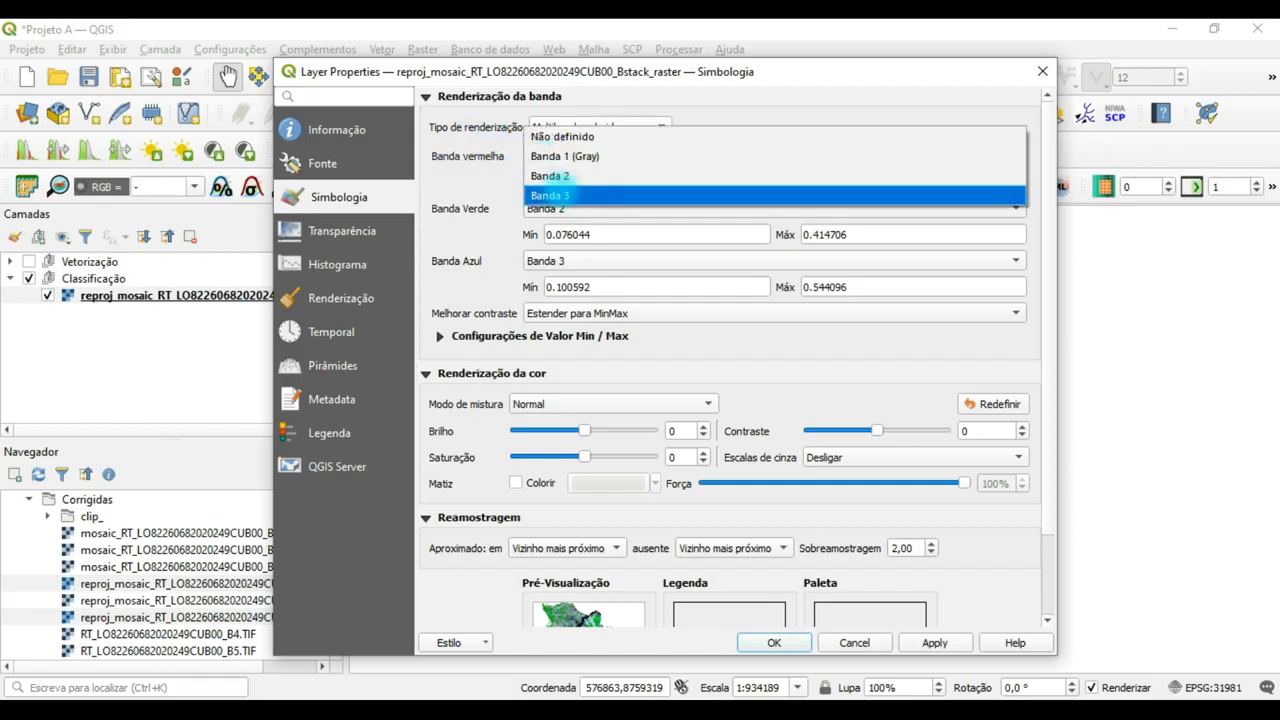
{"action": "left_click", "coordinate": [545, 200]}
{"action": "left_click", "coordinate": [552, 261]}
{"action": "left_click", "coordinate": [563, 221]}
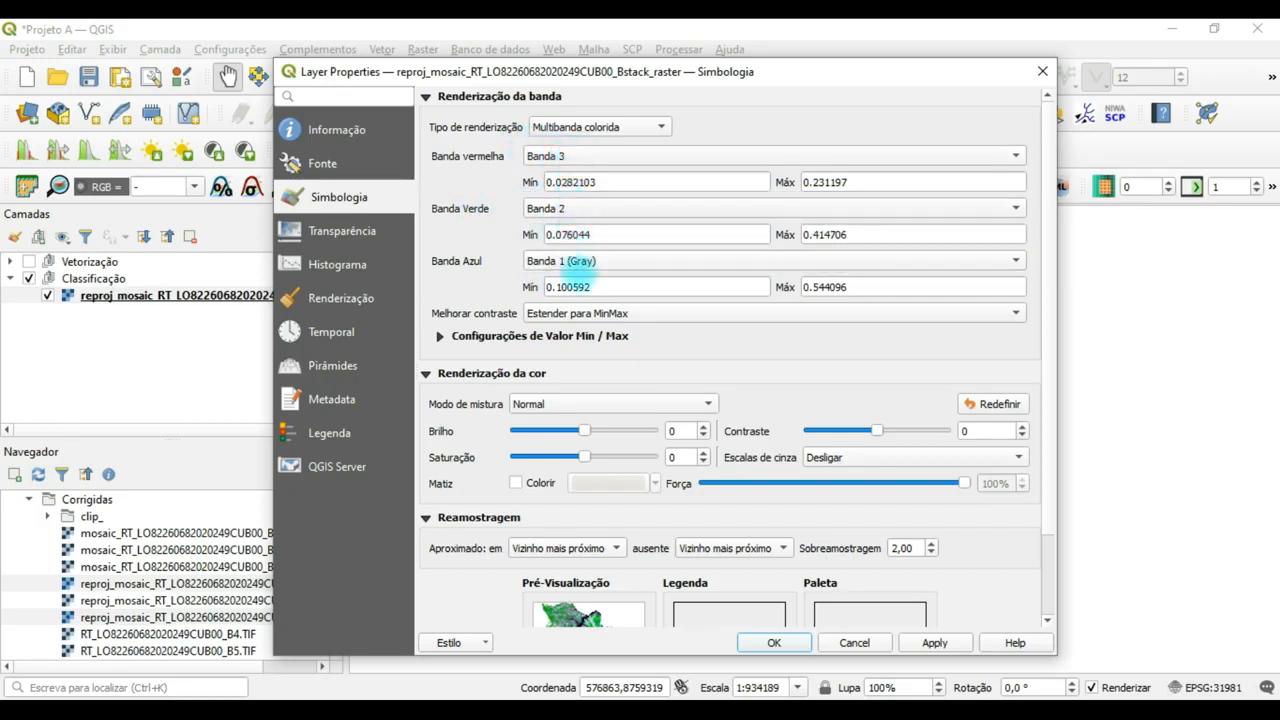
{"action": "left_click", "coordinate": [774, 642]}
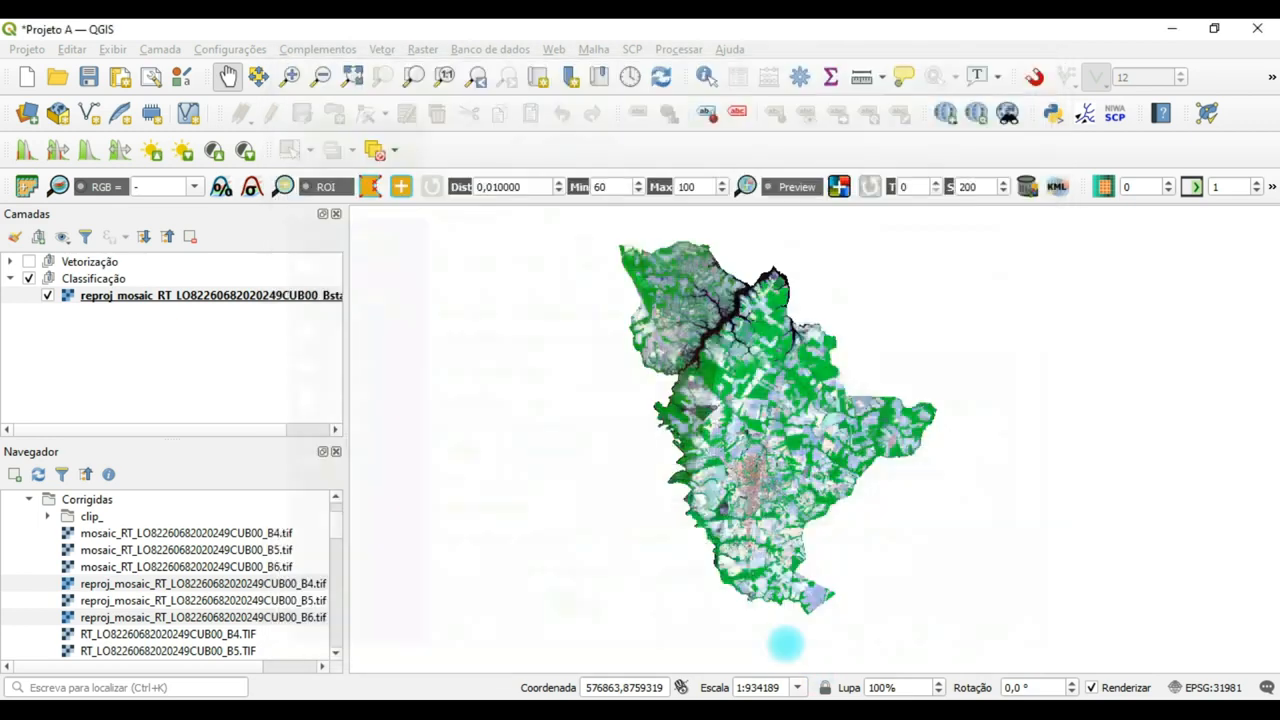
Inspect the recoloured composite around the dark river and the surrounding fields, and save the project.
{"action": "scroll", "coordinate": [767, 412], "scroll_direction": "up", "scroll_amount": 2}
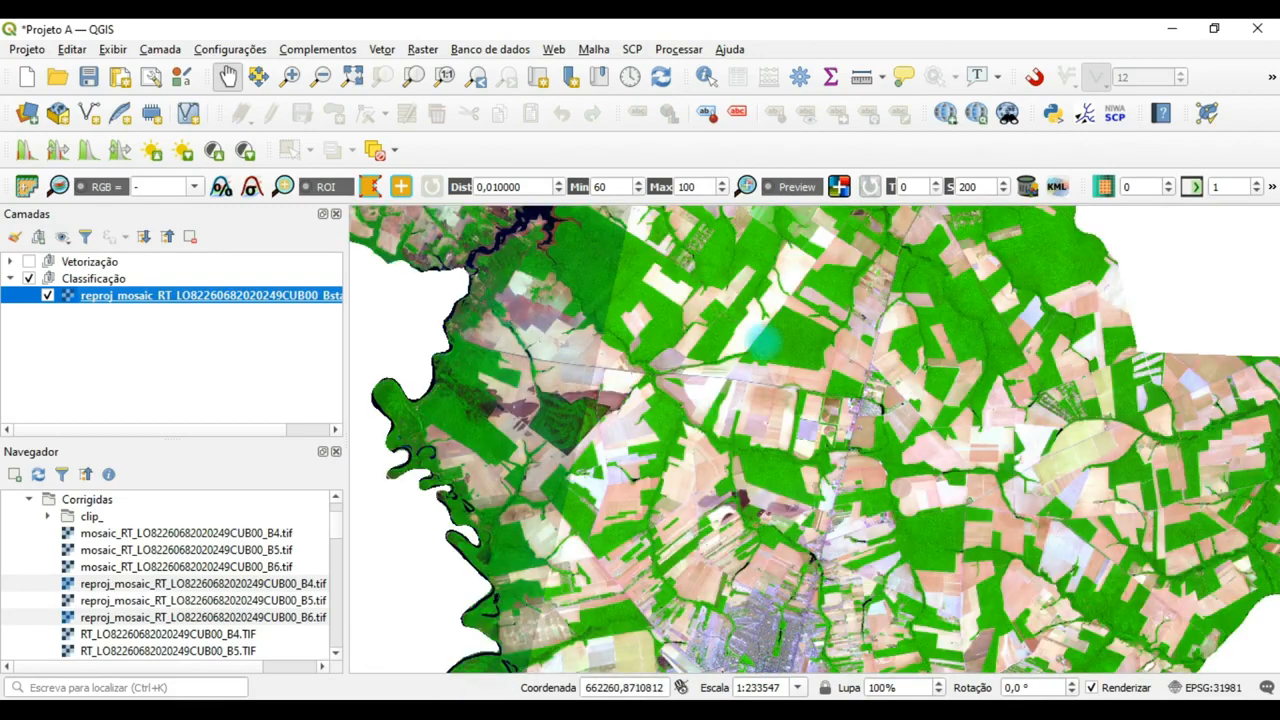
{"action": "left_click_drag", "start_coordinate": [763, 341], "coordinate": [793, 636]}
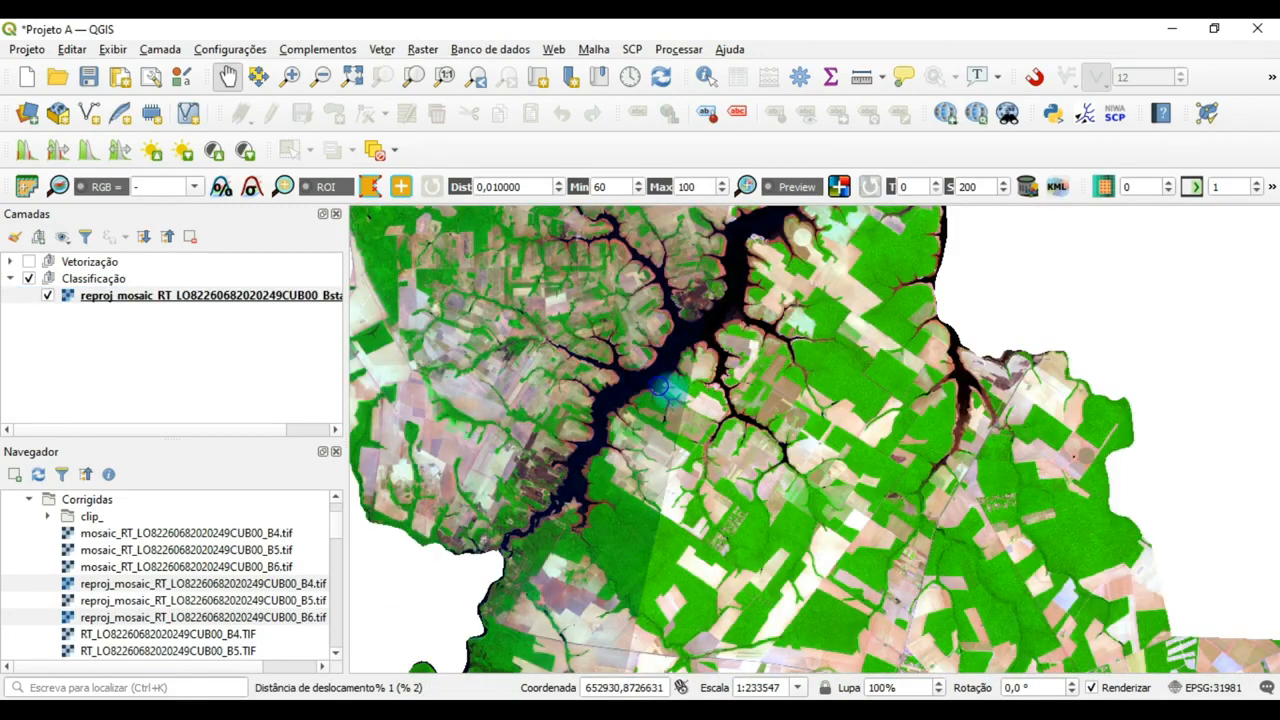
{"action": "left_click_drag", "start_coordinate": [608, 333], "coordinate": [620, 376]}
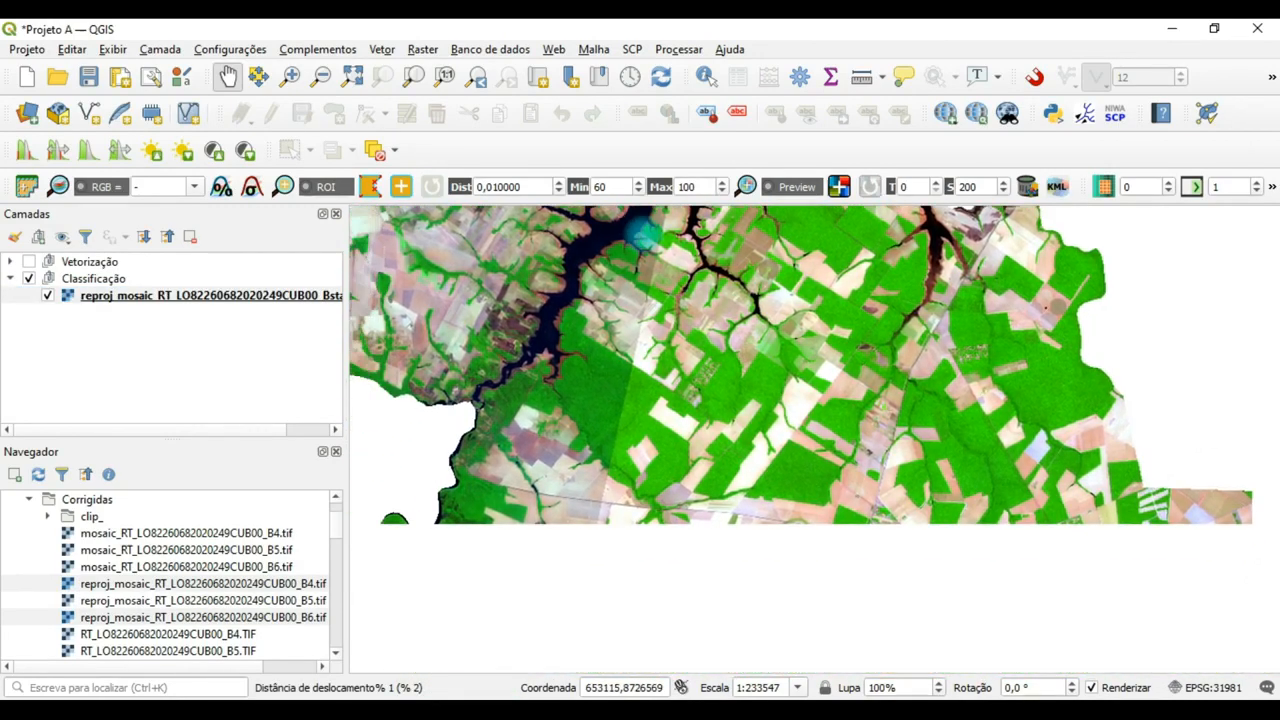
{"action": "scroll", "coordinate": [800, 371], "scroll_direction": "down", "scroll_amount": 1}
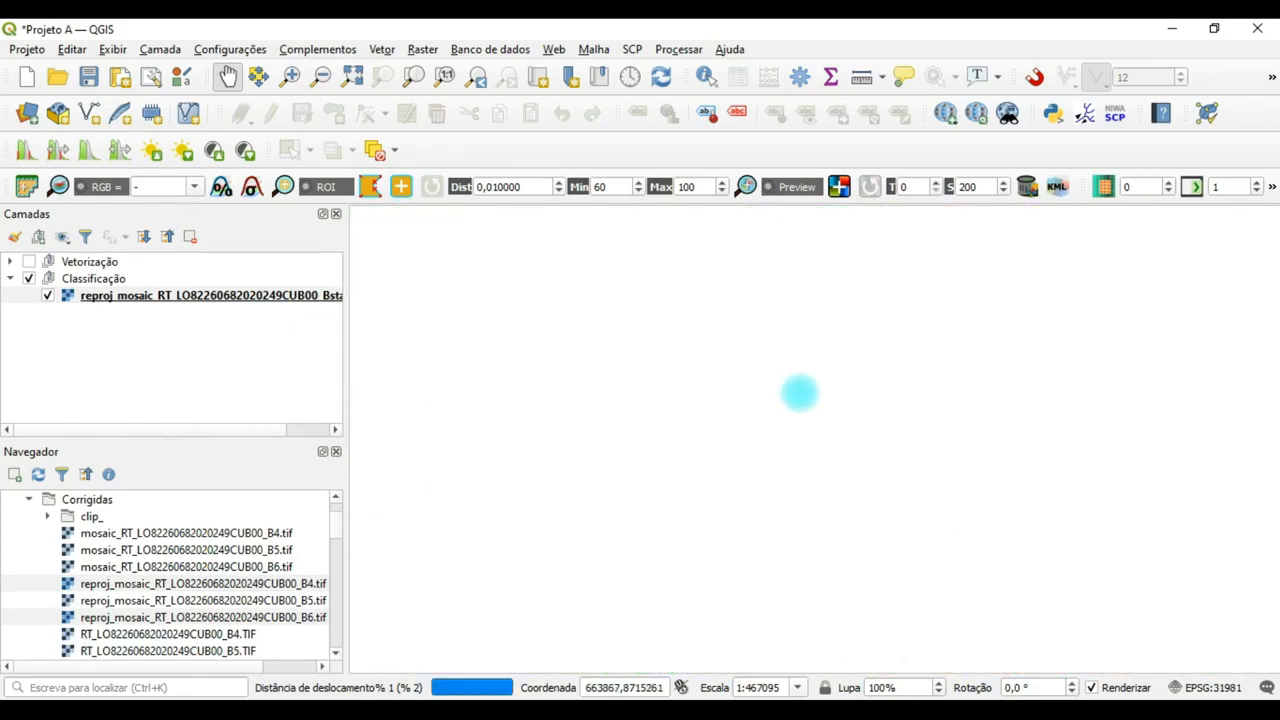
{"action": "scroll", "coordinate": [800, 394], "scroll_direction": "down", "scroll_amount": 1}
{"action": "left_click_drag", "start_coordinate": [840, 457], "coordinate": [791, 441]}
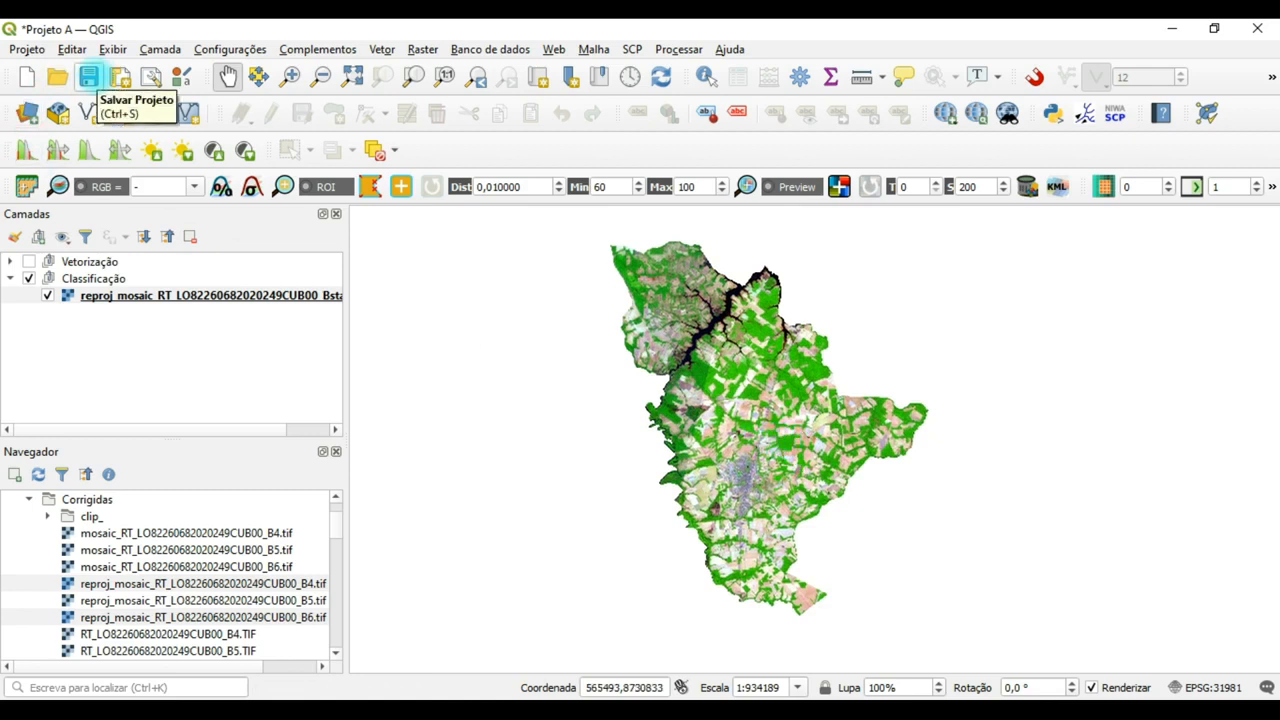
{"action": "left_click", "coordinate": [89, 76]}
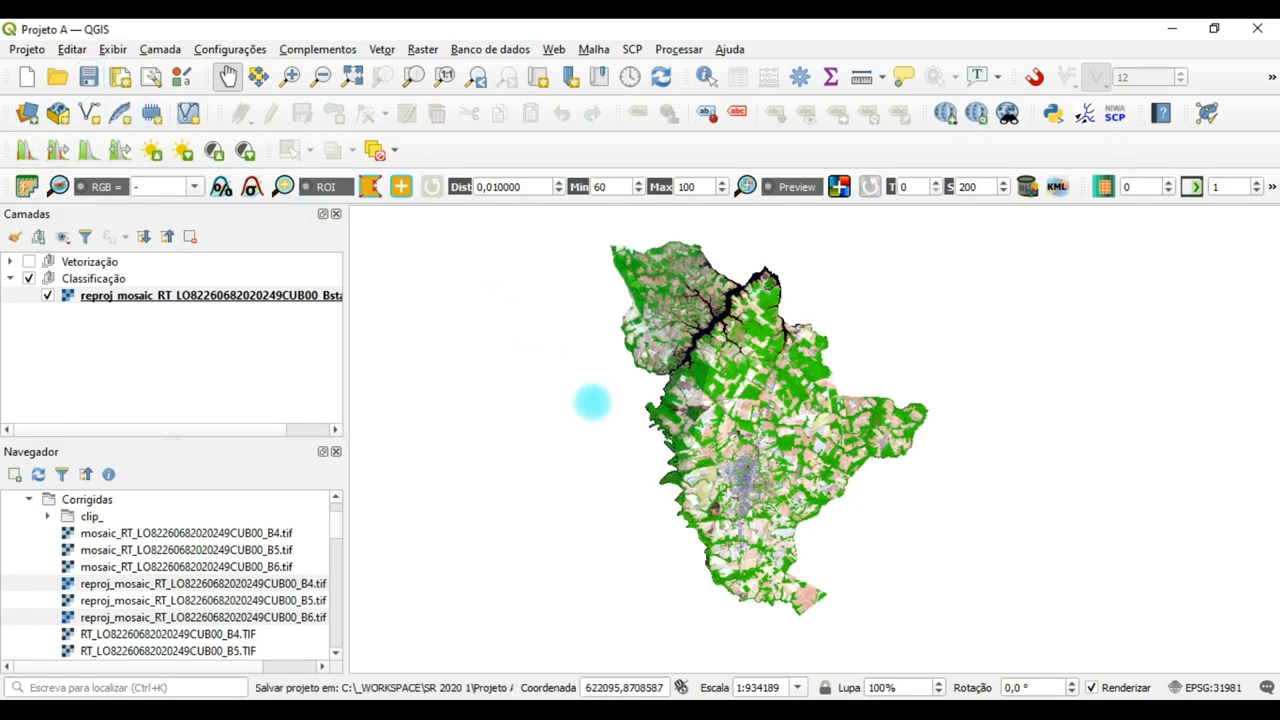